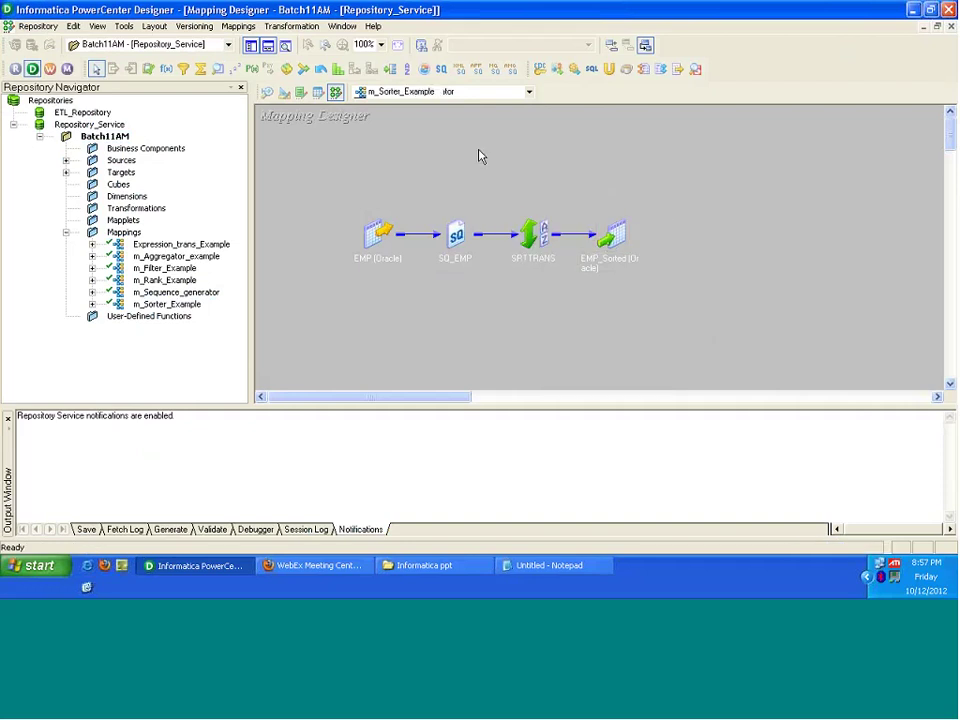
Step: Use Arrange All to lay out all four m_Sorter_Example transformations in full view
click(455, 235)
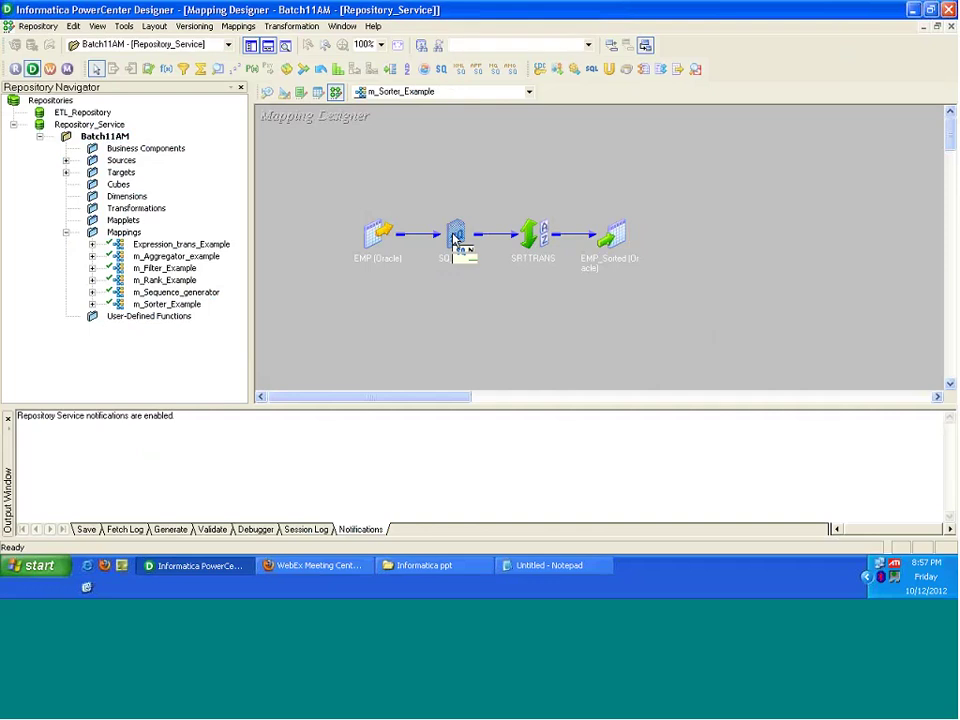
right_click(436, 281)
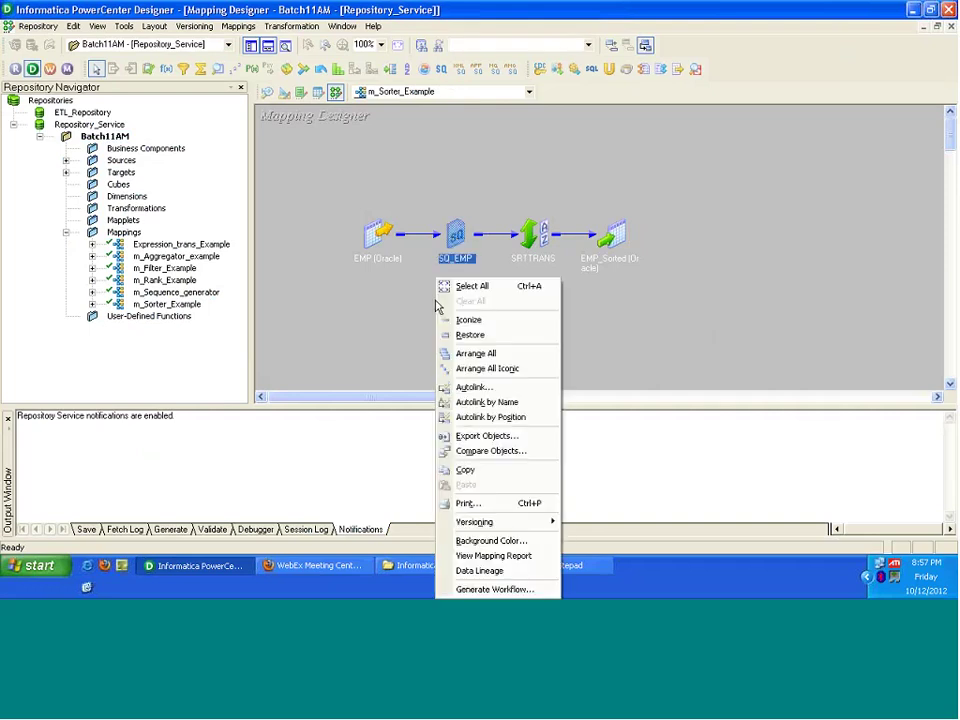
click(482, 353)
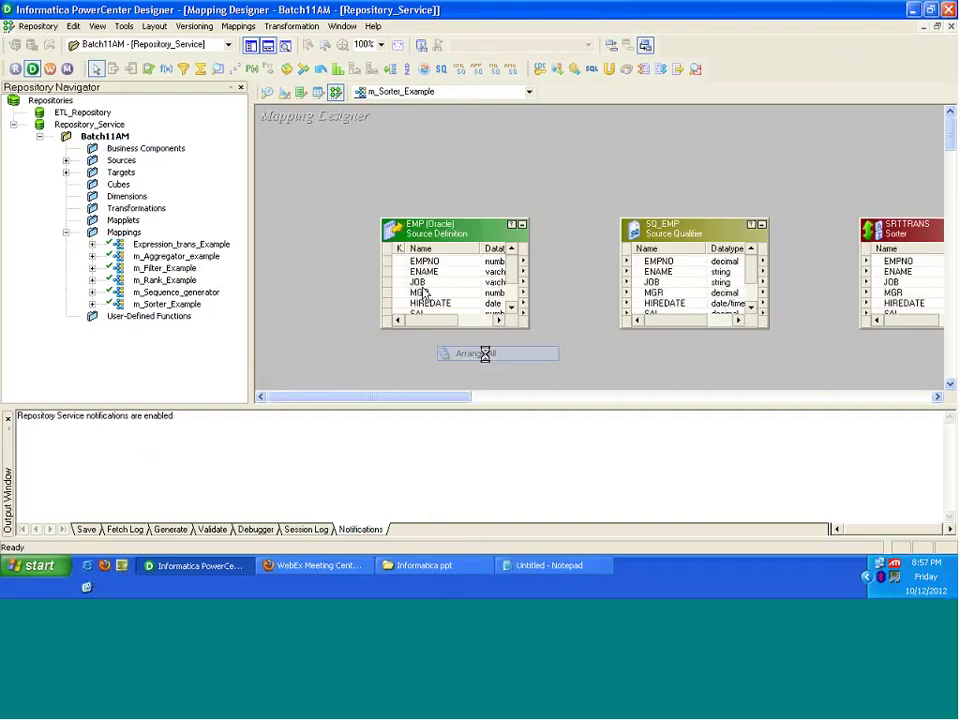
Step: Hide the Output window and Navigator, scroll right, and enlarge SQ_EMP to show every port
click(268, 46)
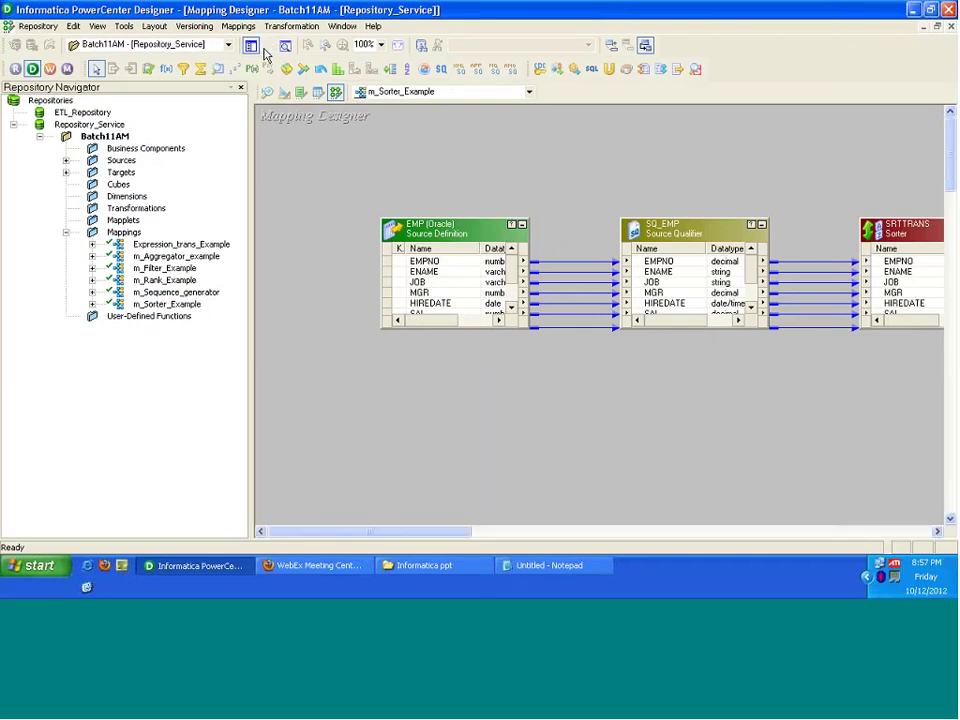
click(266, 48)
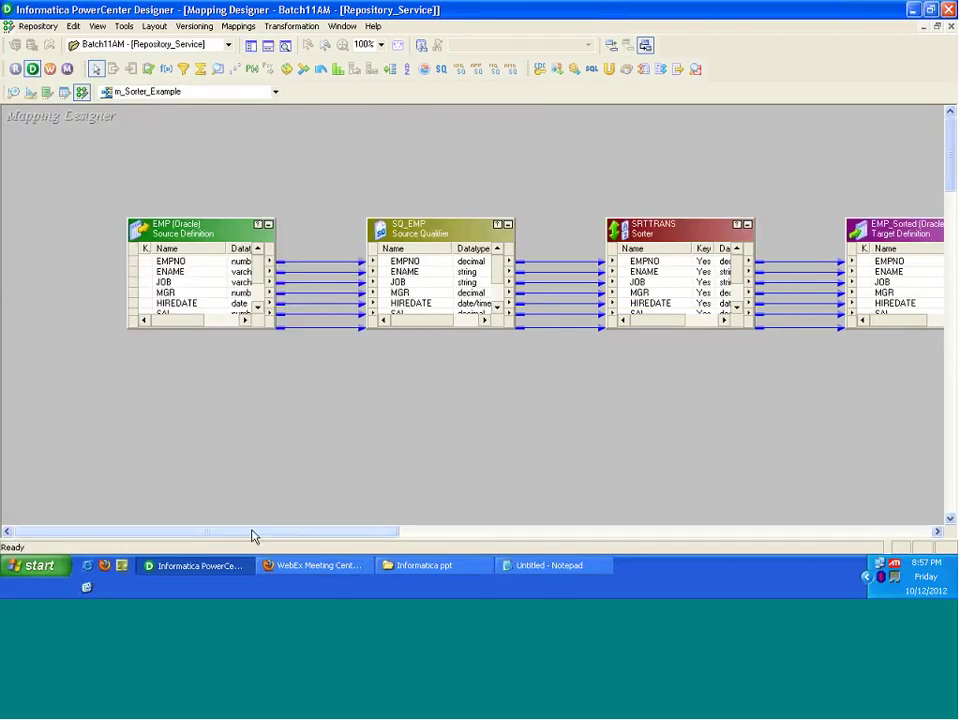
drag(253, 537, 293, 537)
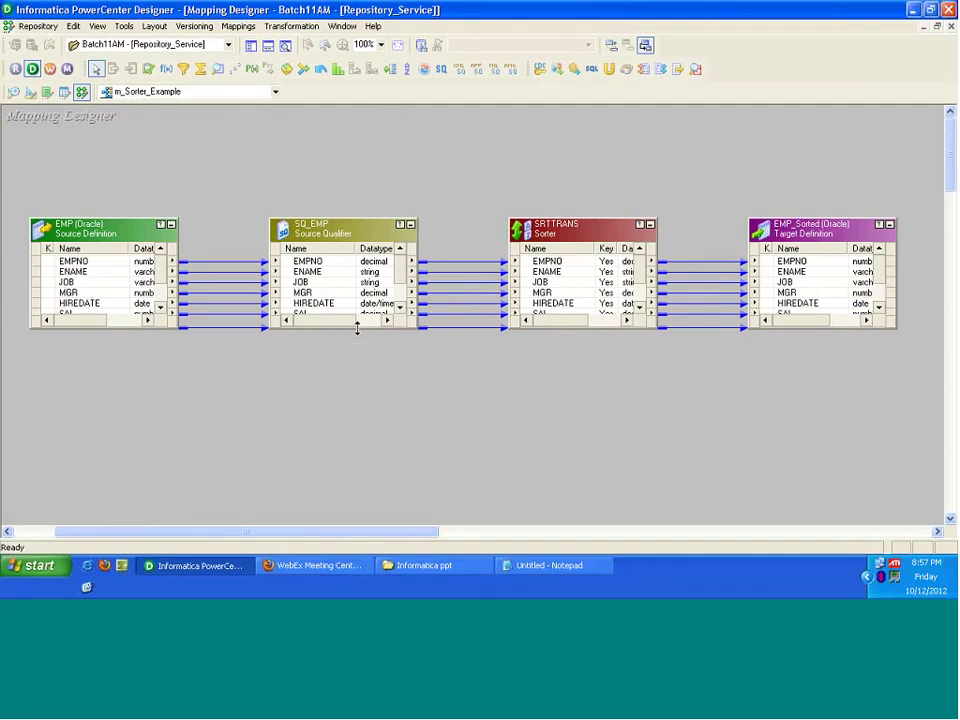
drag(357, 328, 357, 380)
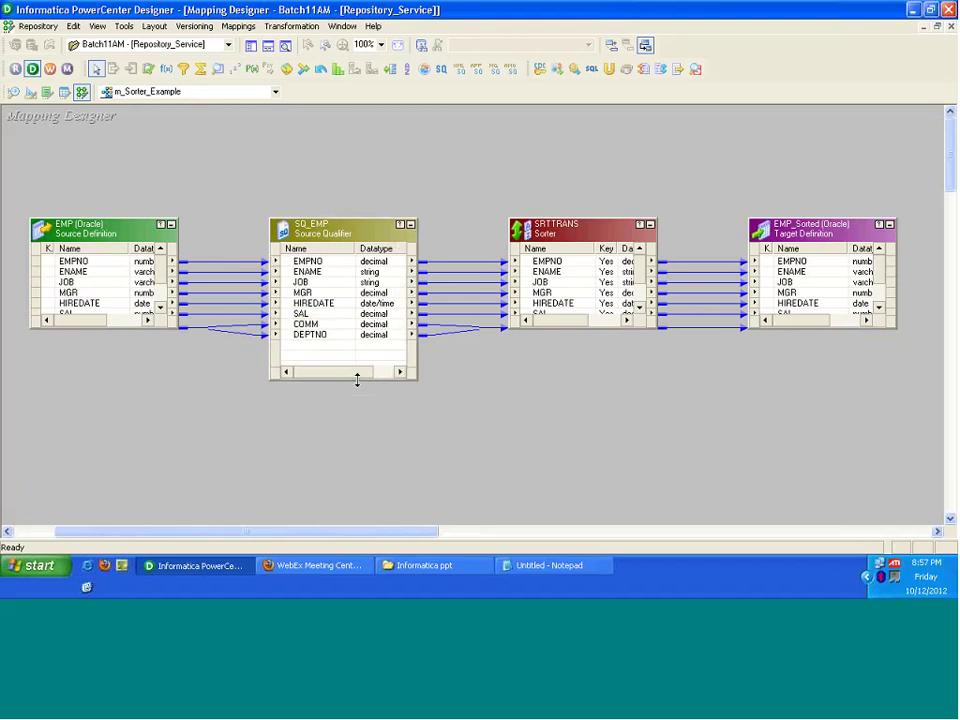
click(335, 233)
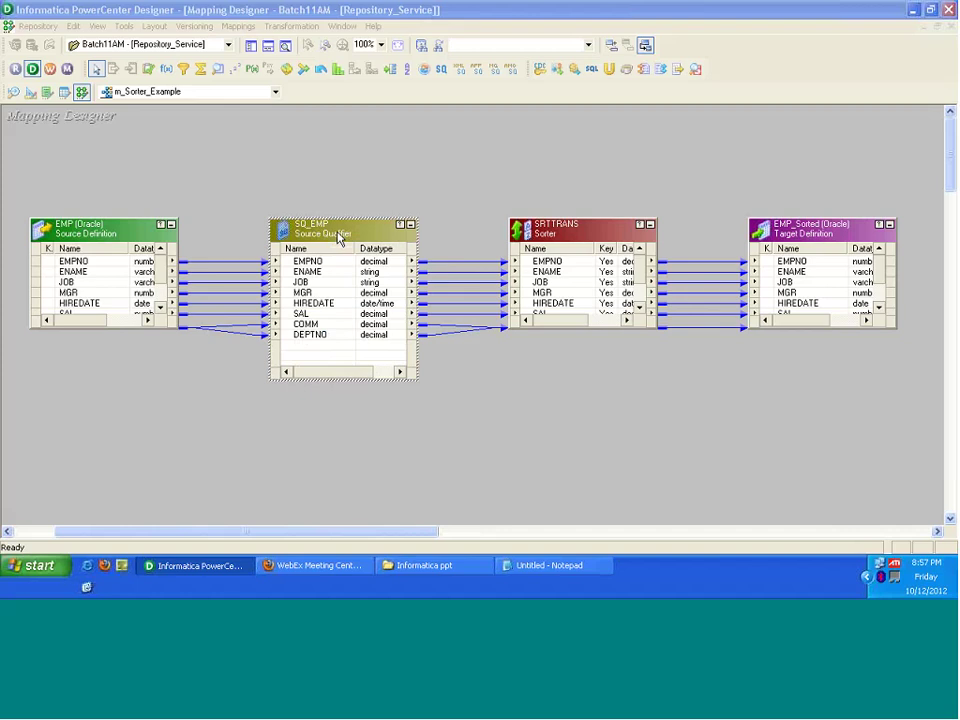
Step: Open the SQL Editor from the Sql Query attribute on SQ_EMP's Properties tab
double_click(338, 238)
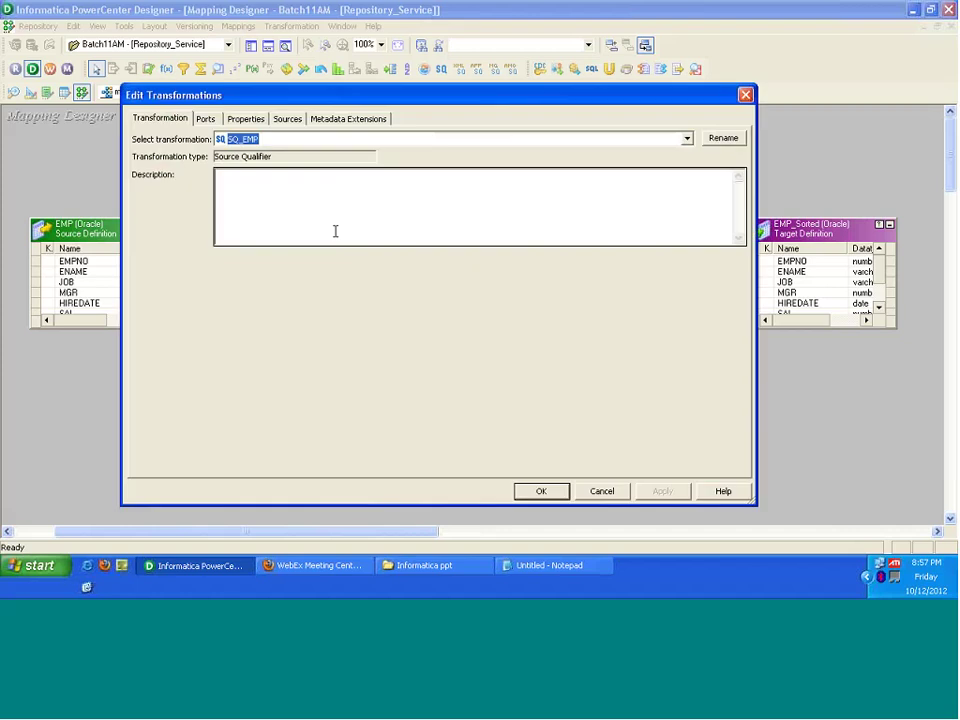
click(206, 121)
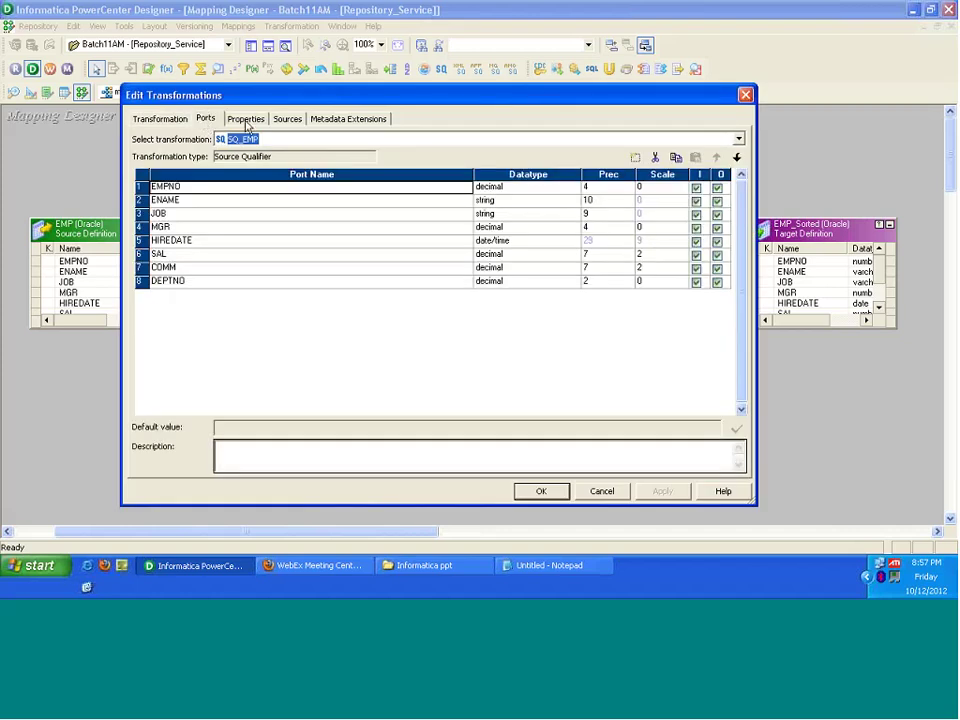
click(246, 120)
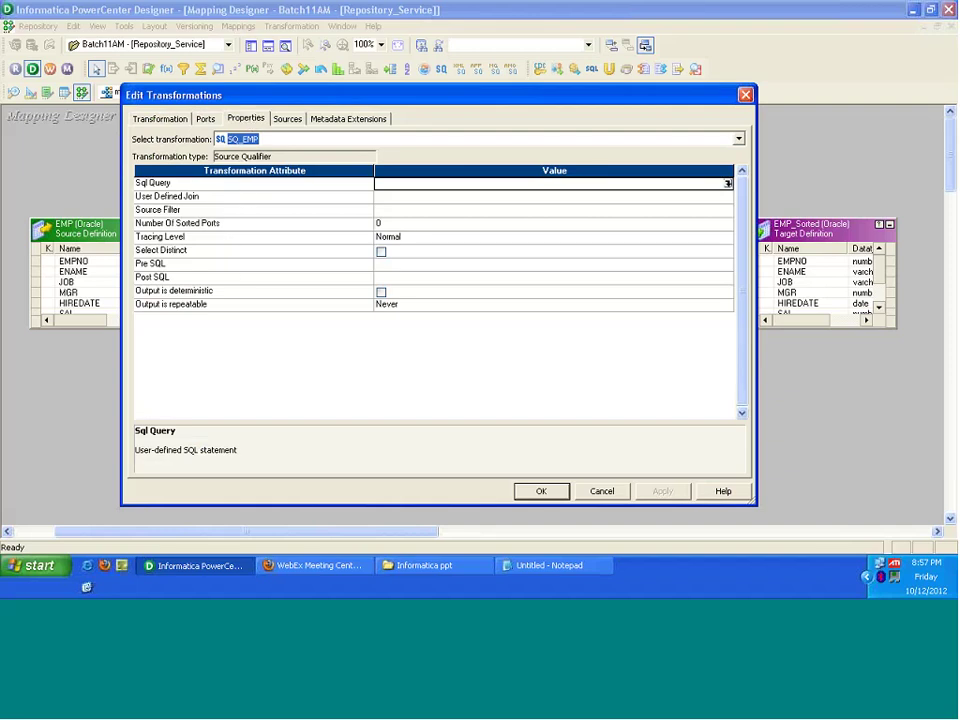
click(160, 183)
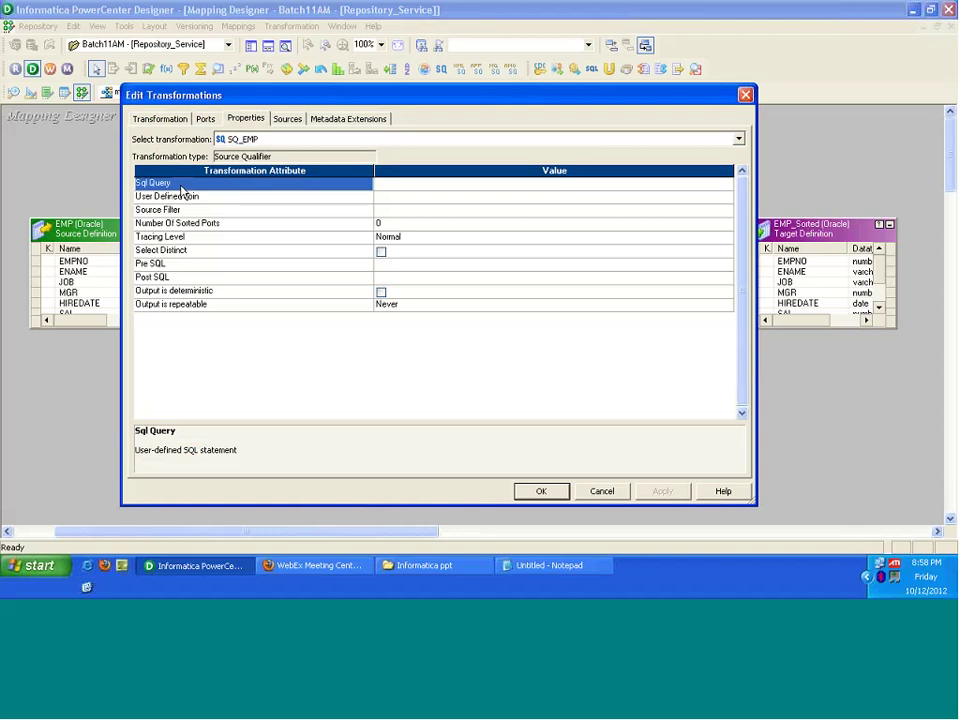
click(727, 185)
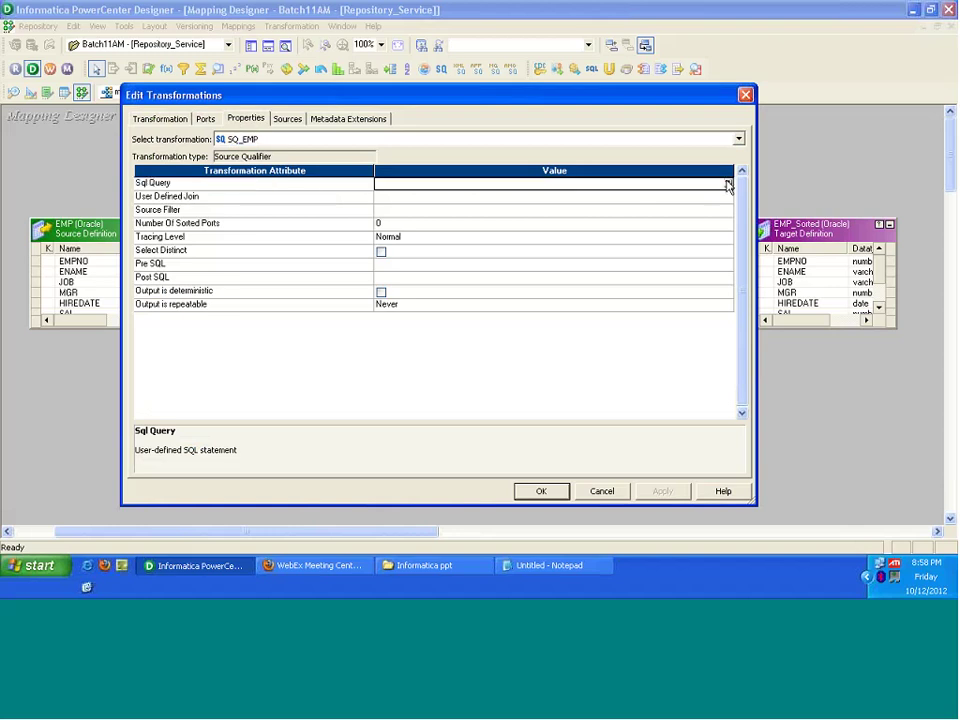
click(727, 185)
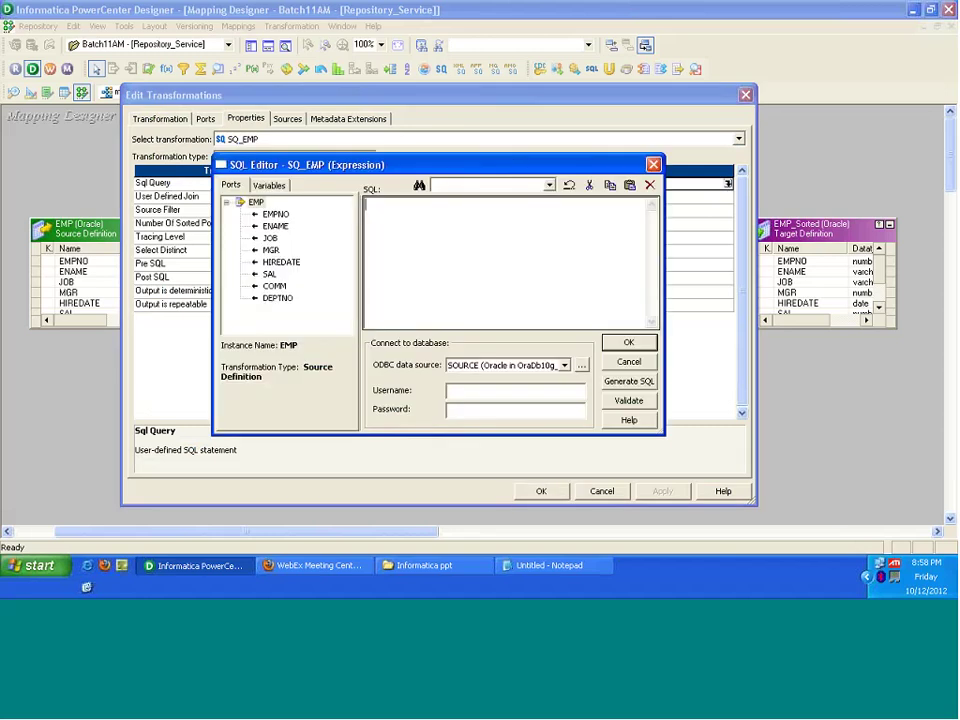
Step: Enlarge the SQL Editor window and widen its SQL text area
drag(300, 164, 272, 137)
drag(636, 407, 775, 505)
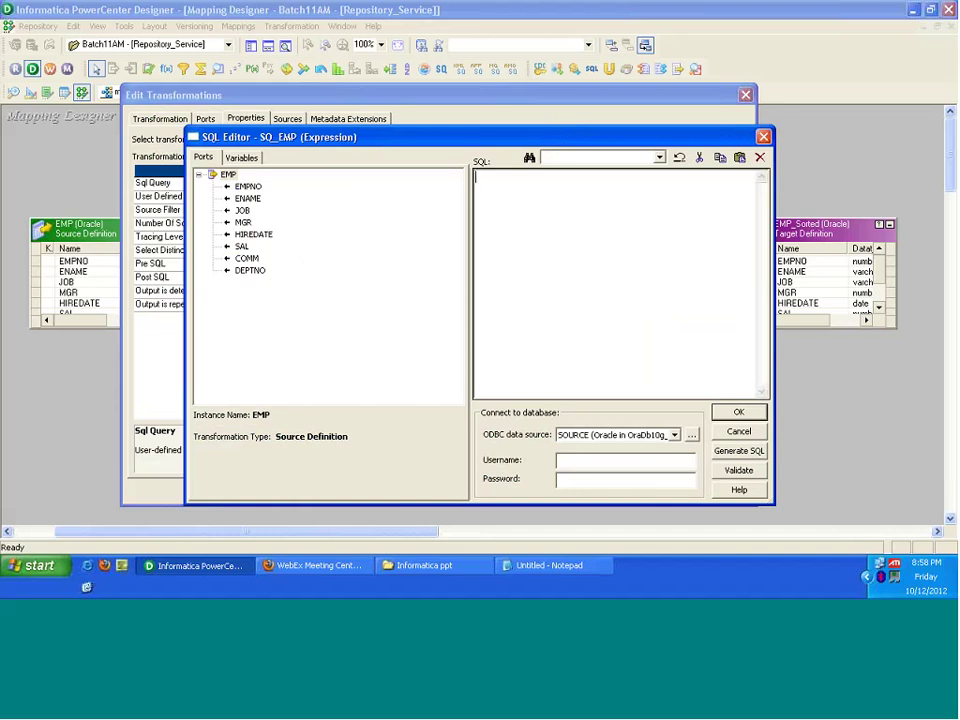
drag(470, 206, 352, 204)
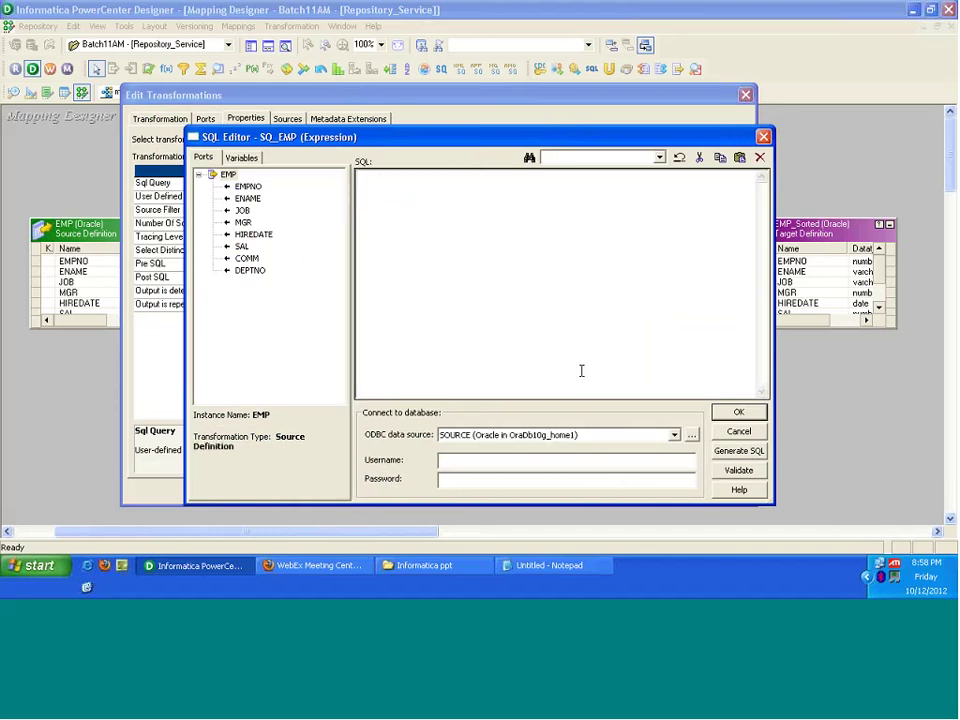
Step: Connect to the SOURCE ODBC data source with the database username and password, and generate the default query
click(675, 439)
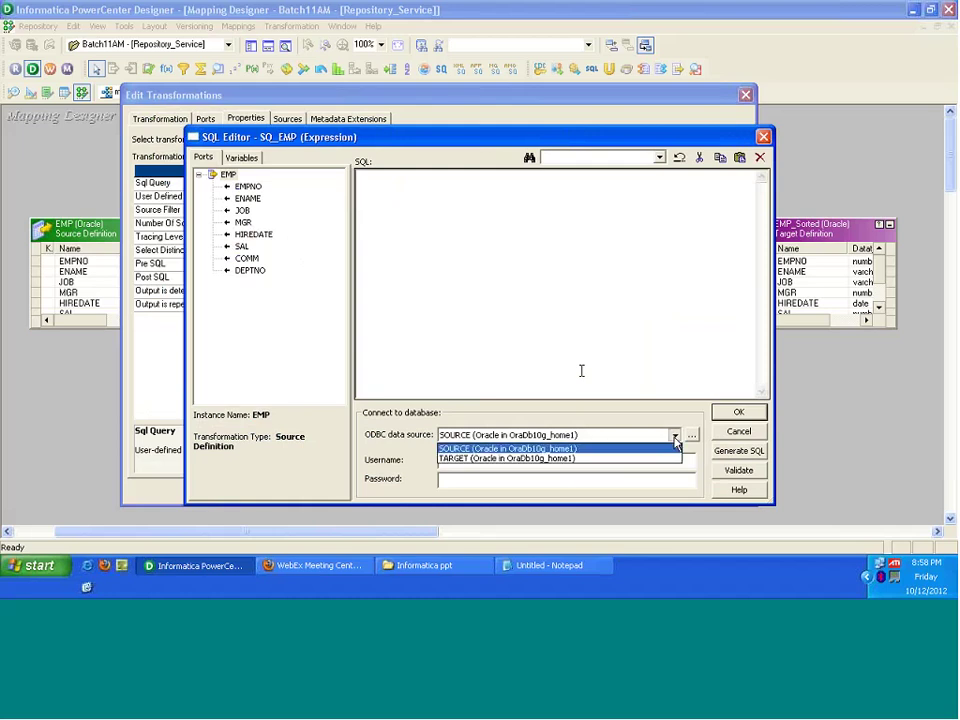
click(560, 448)
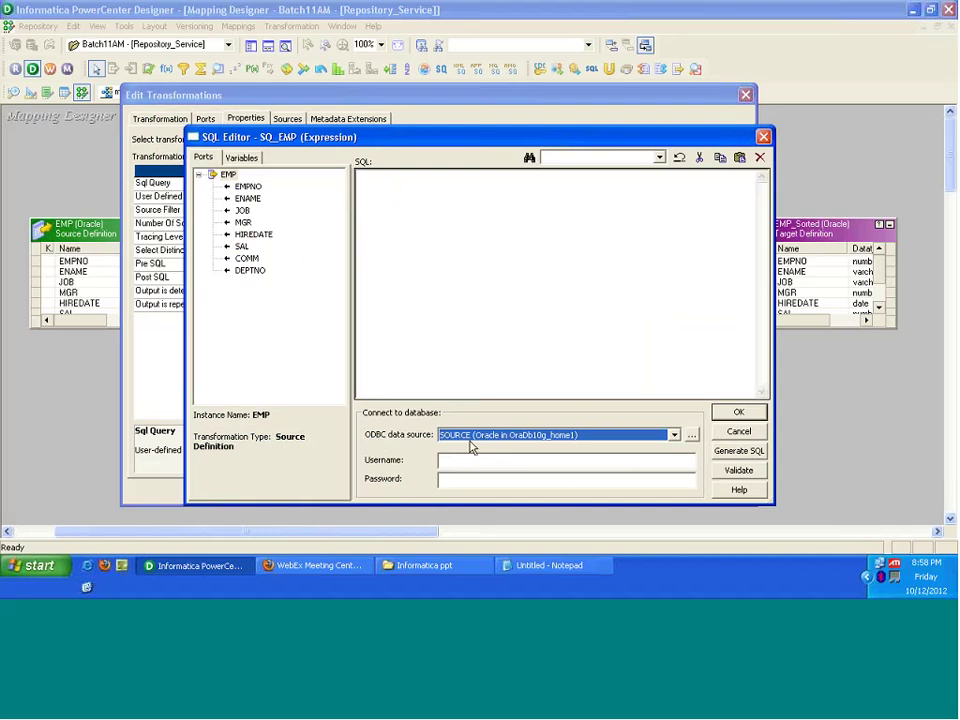
click(474, 459)
text(so)
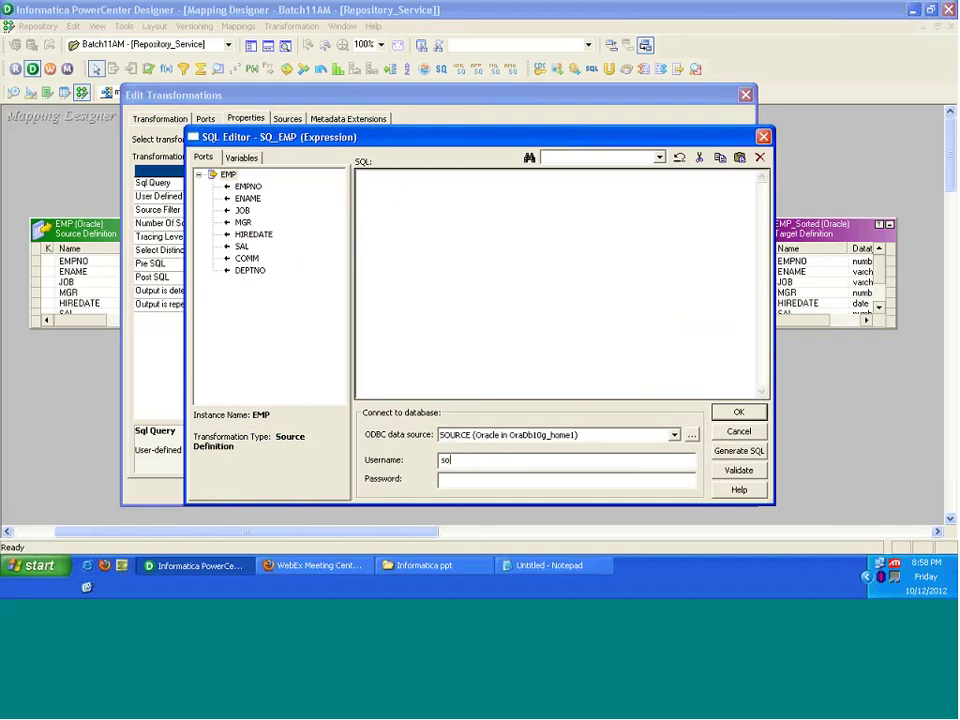
text(urce)
key(Tab)
text(srcrce)
click(739, 452)
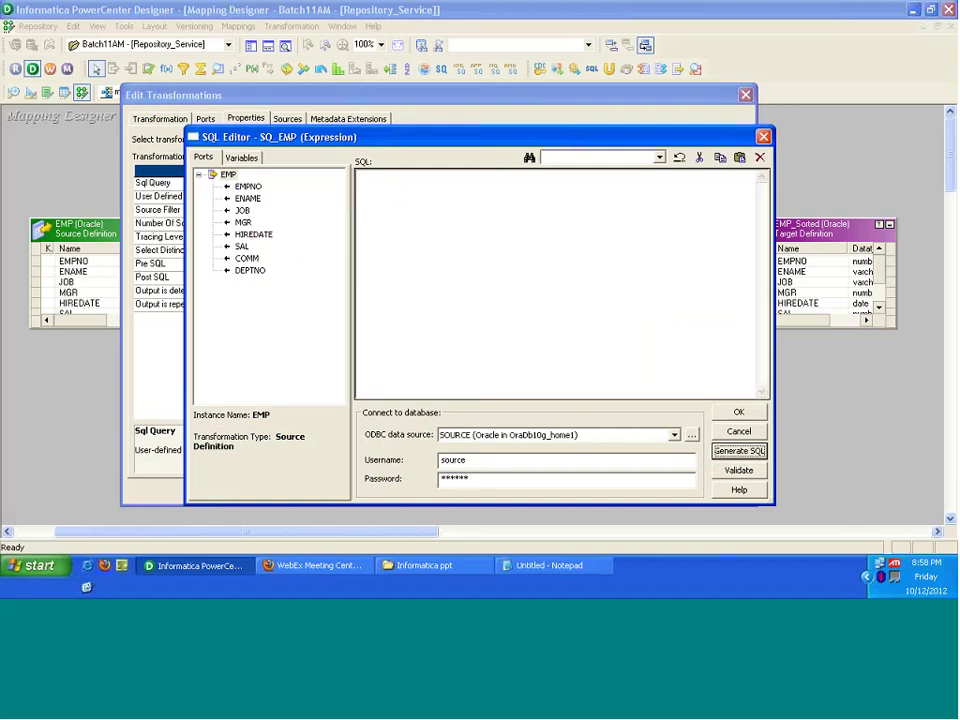
drag(354, 249, 337, 244)
click(372, 209)
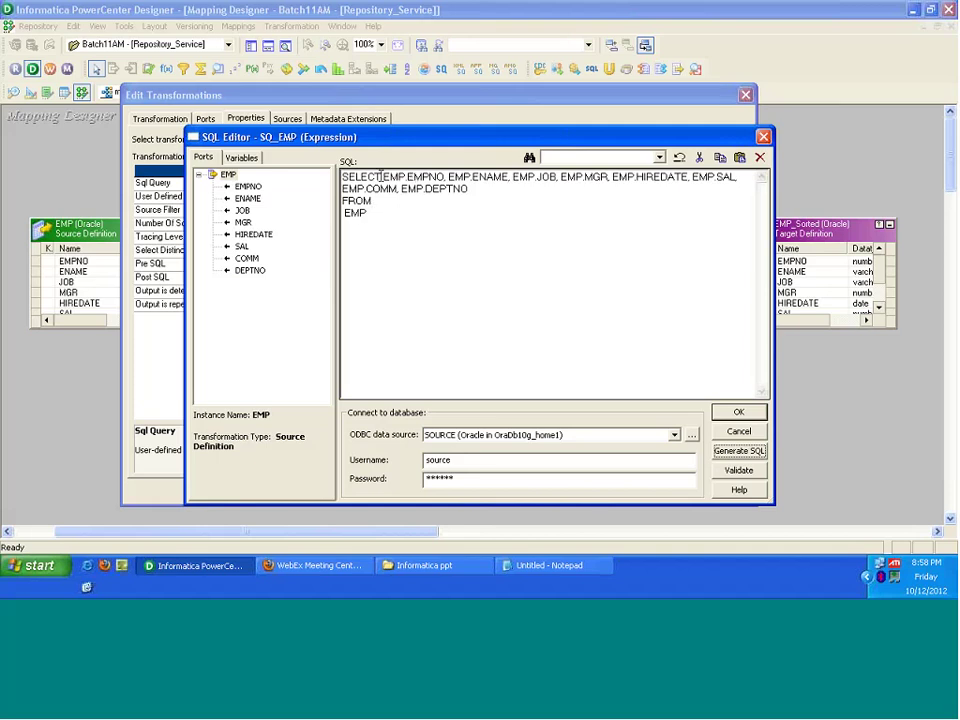
drag(381, 176, 446, 178)
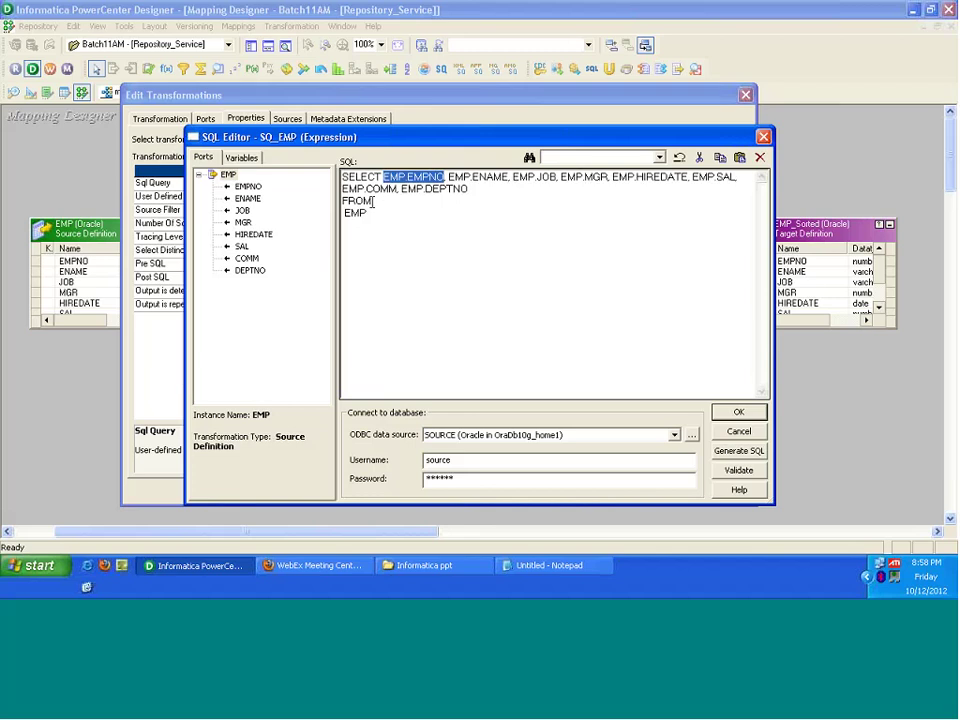
click(375, 210)
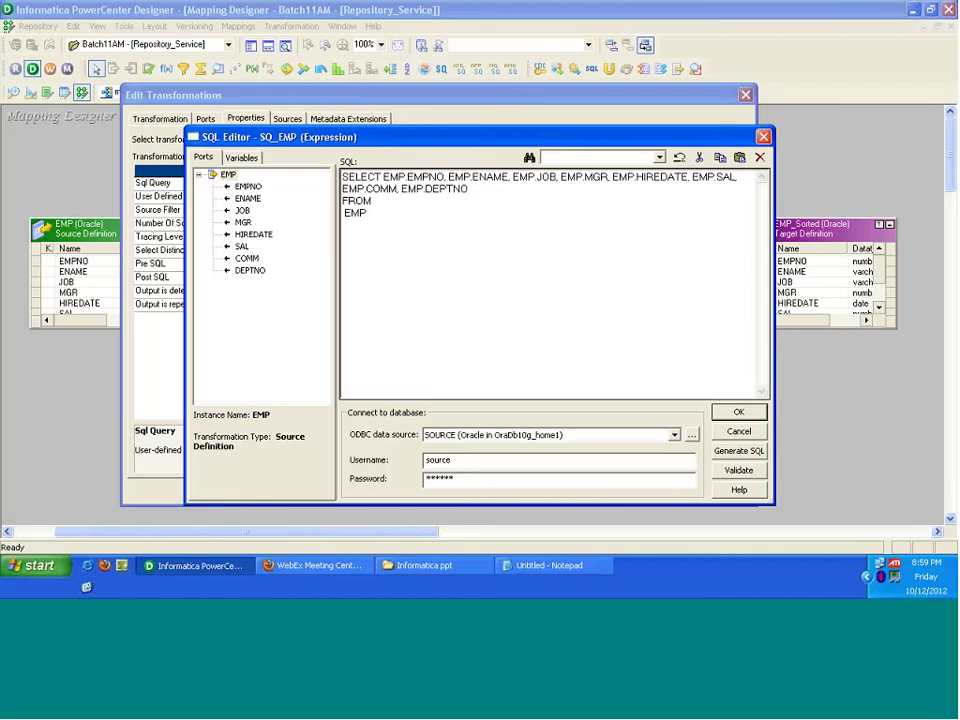
key(ctrl+a)
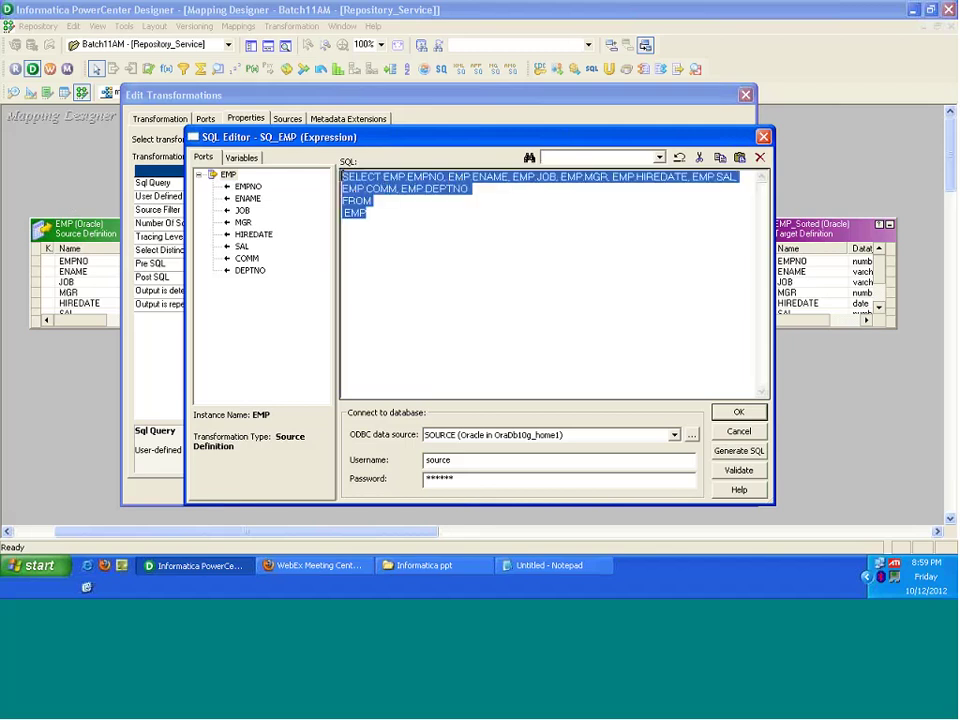
click(397, 210)
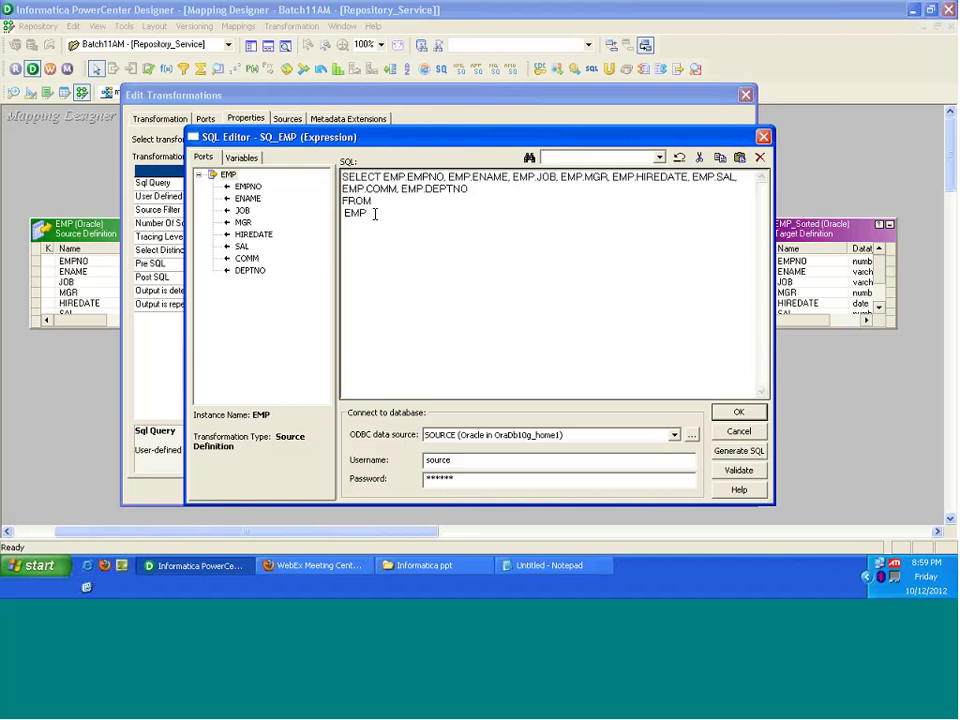
drag(375, 213, 342, 177)
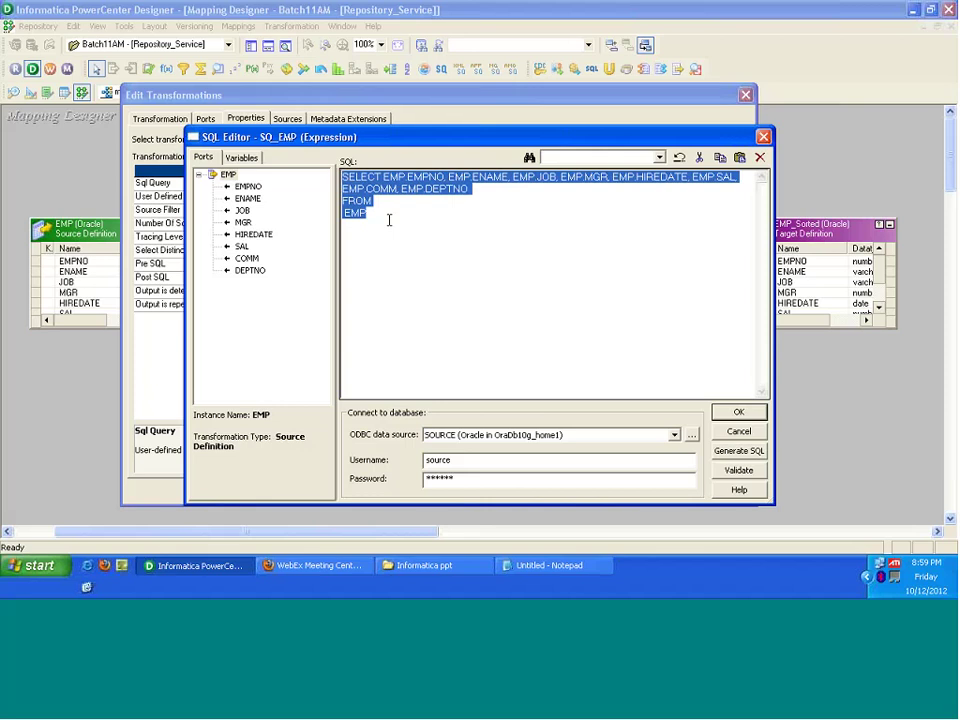
click(377, 214)
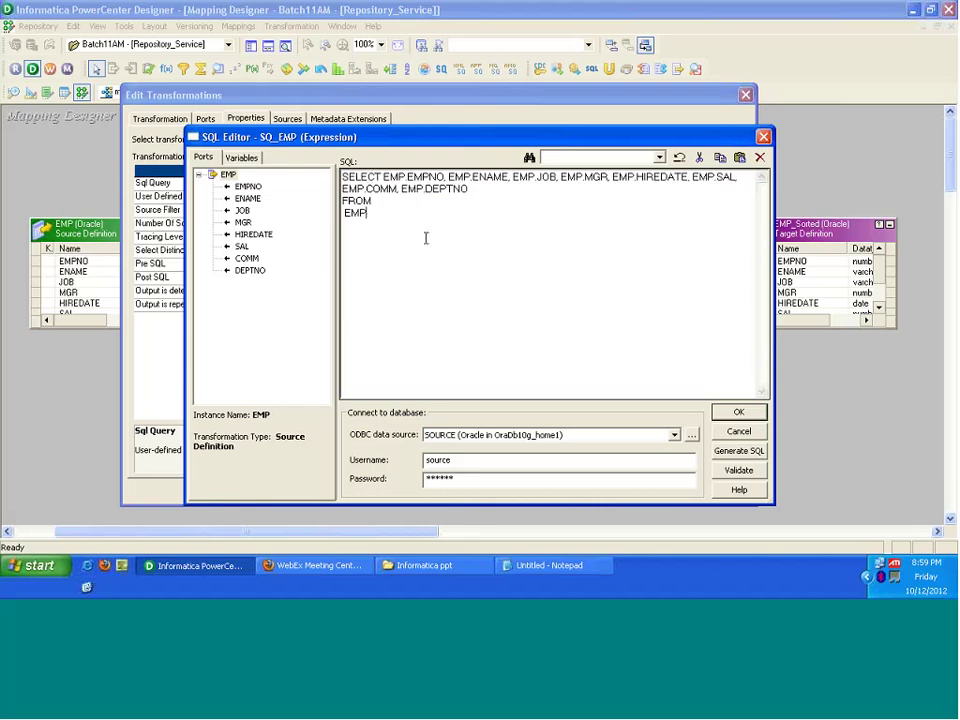
Step: Add the filter 'Where deptno=10' after FROM EMP in the query
text(Where)
text(deptno=10)
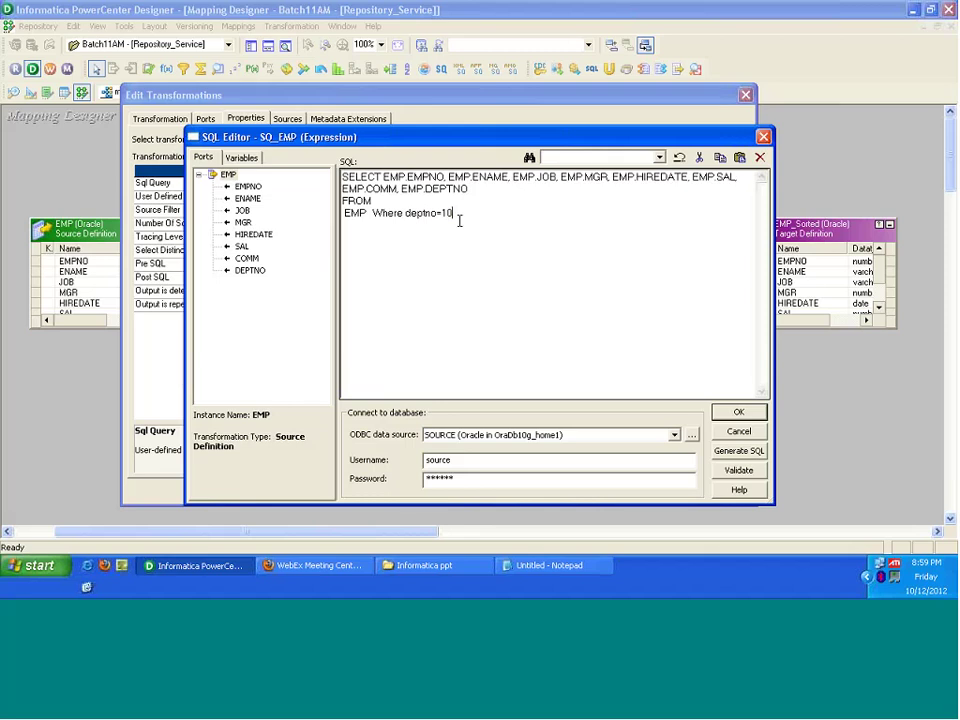
drag(366, 213, 342, 177)
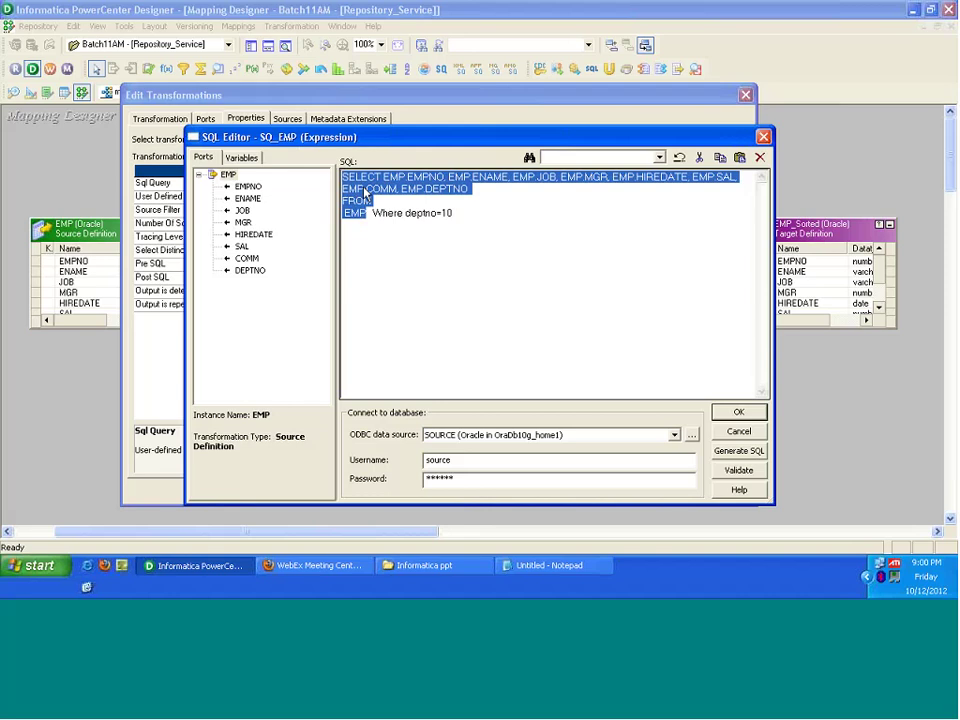
drag(372, 213, 417, 218)
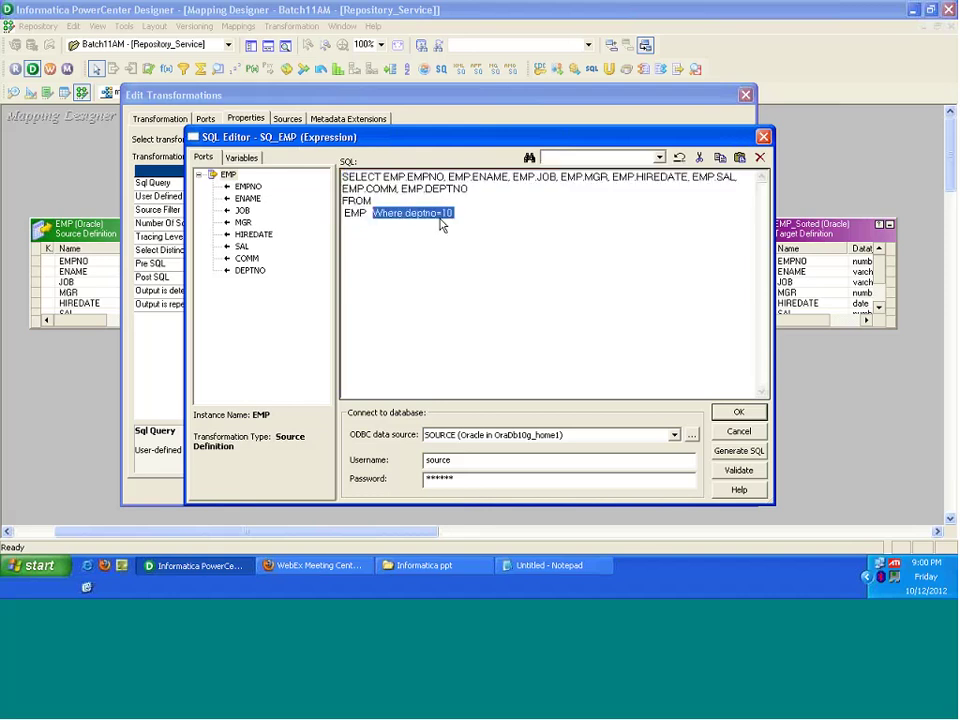
click(459, 213)
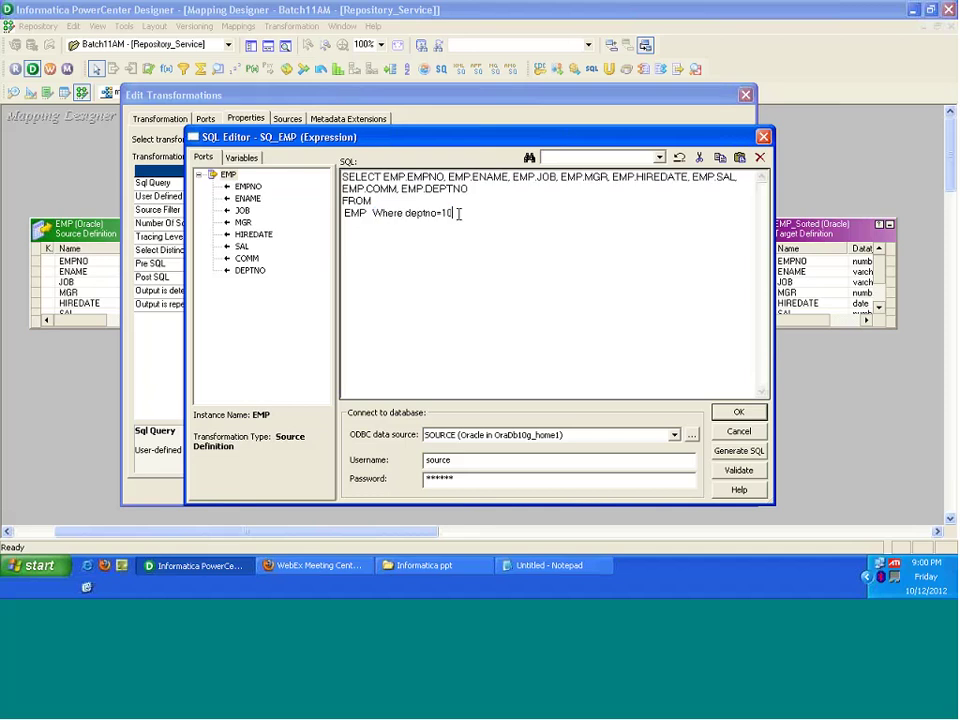
drag(459, 213, 378, 220)
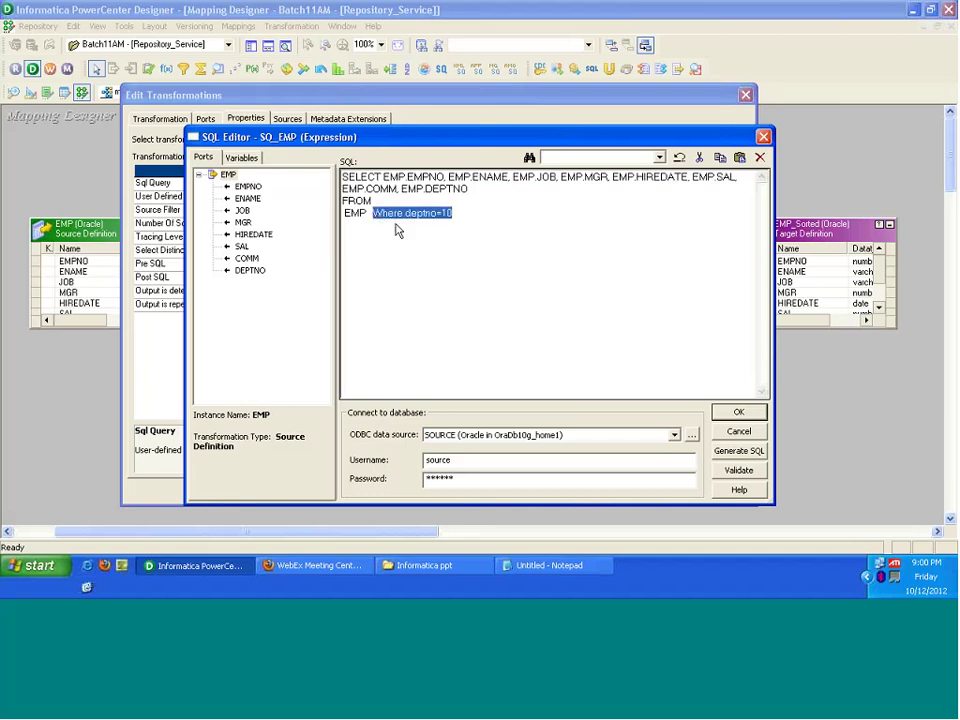
Step: Append 'order by empno' on a new line below the filter
click(478, 246)
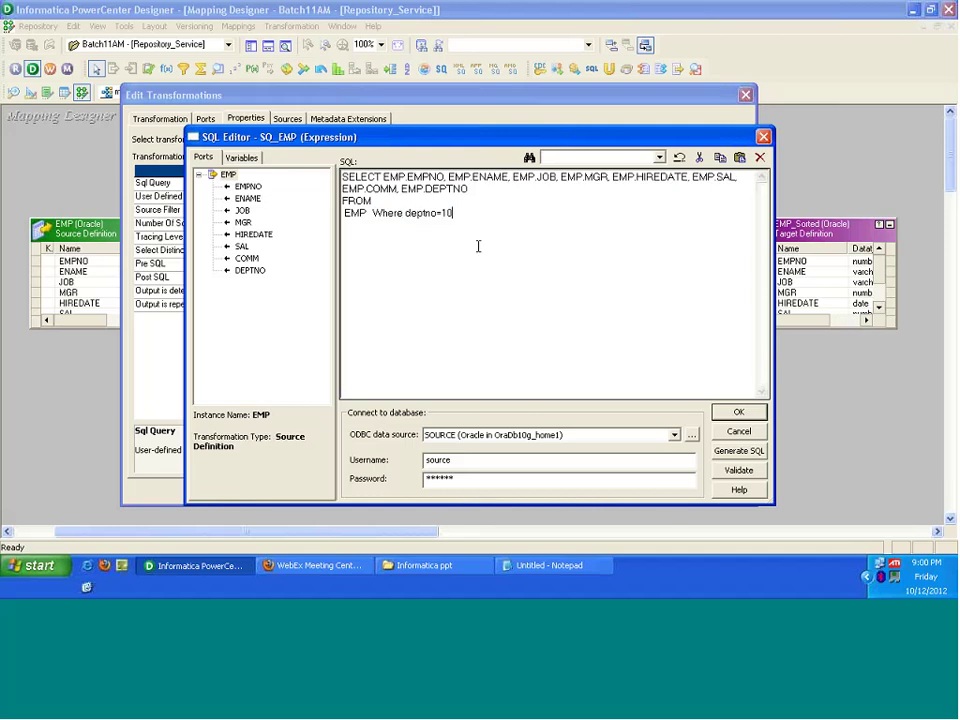
key(Return)
text(order by empno)
Step: Validate the query, confirm 'No errors detected', and close the SQL Editor
click(739, 470)
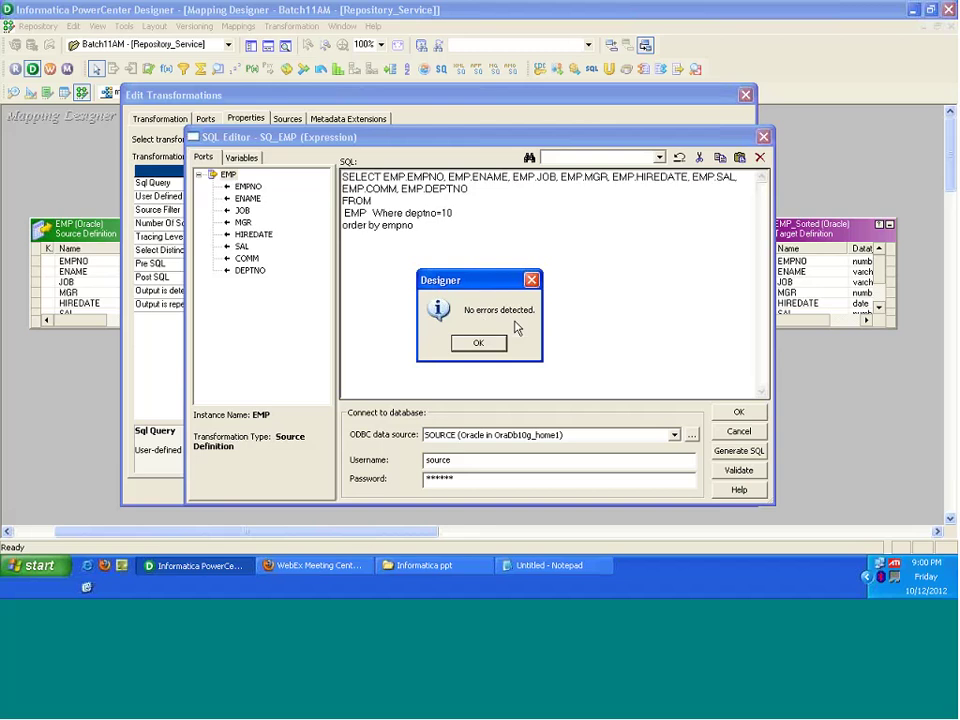
click(483, 344)
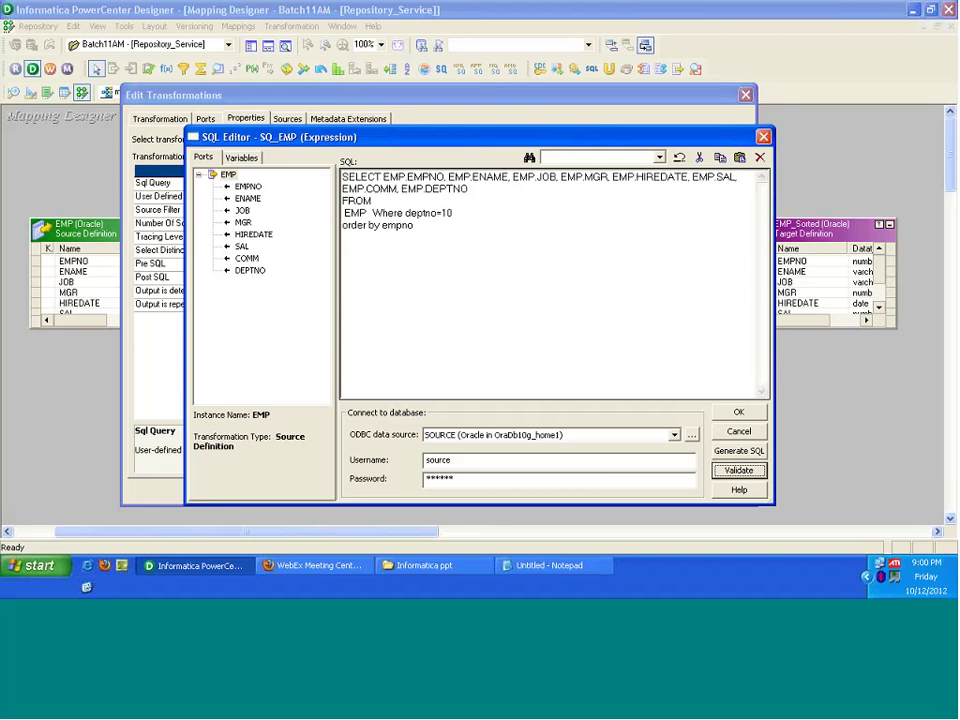
click(739, 413)
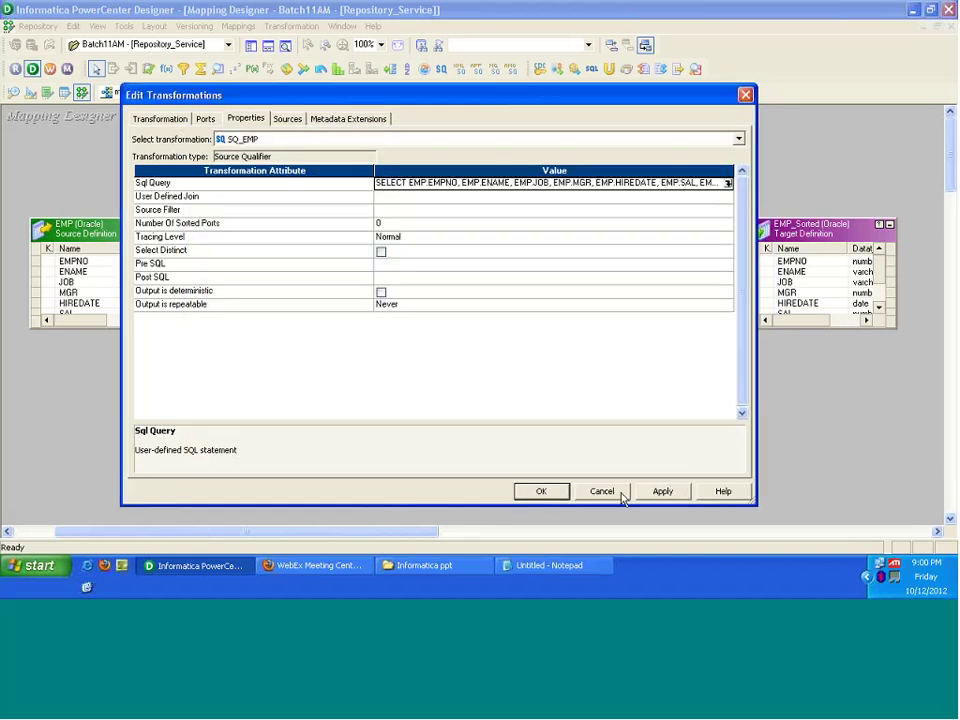
Step: Answer No to discarding changes, then reopen the Sql Query editor to review the query
click(603, 492)
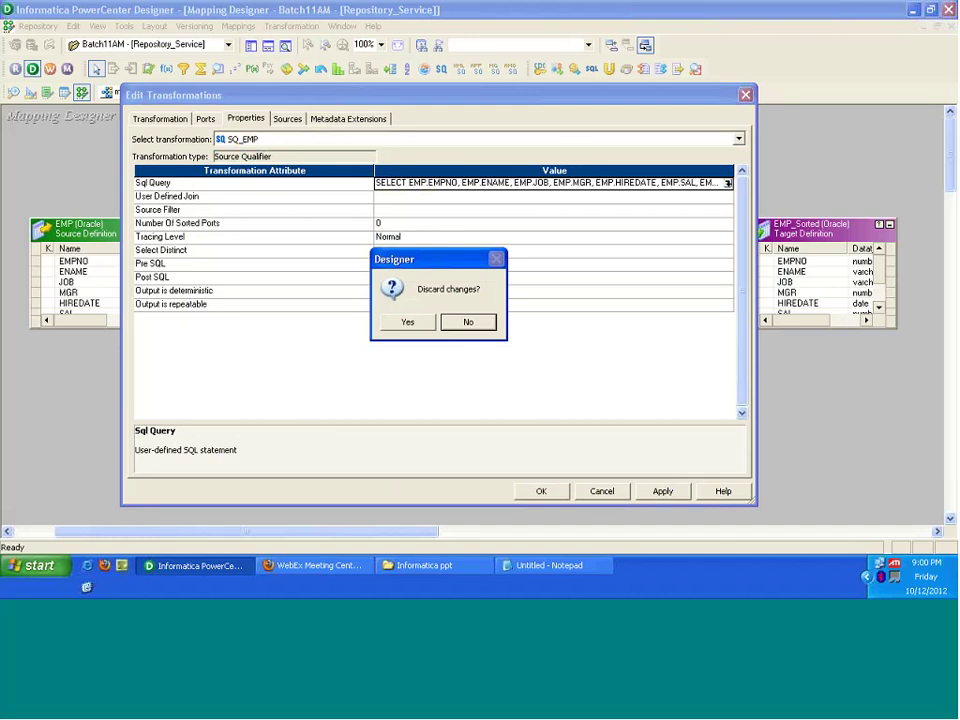
click(468, 322)
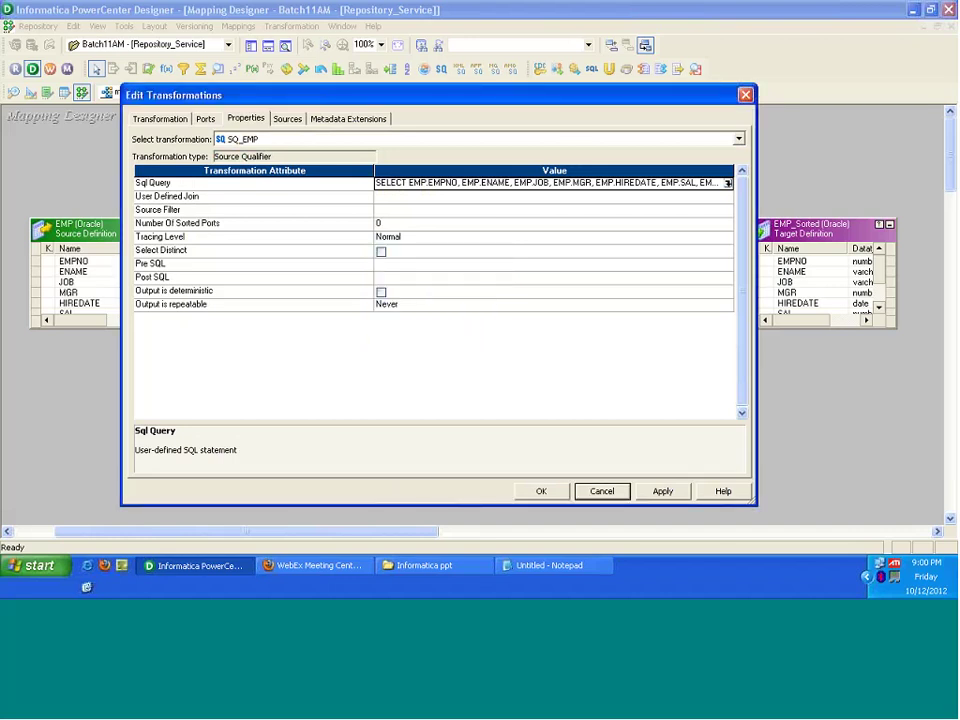
click(728, 183)
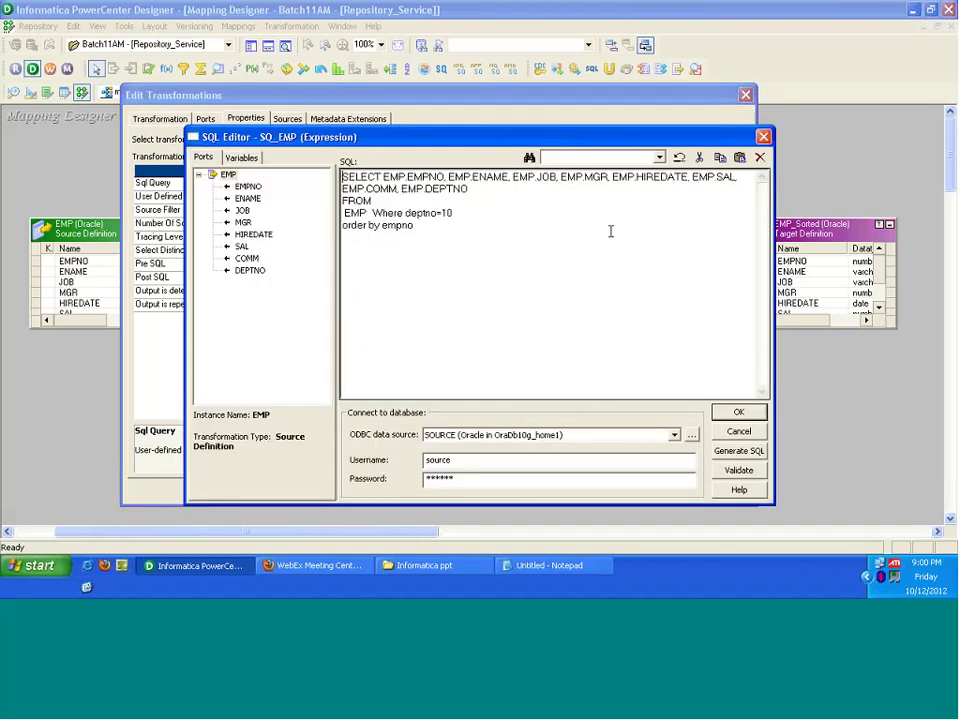
drag(373, 213, 421, 228)
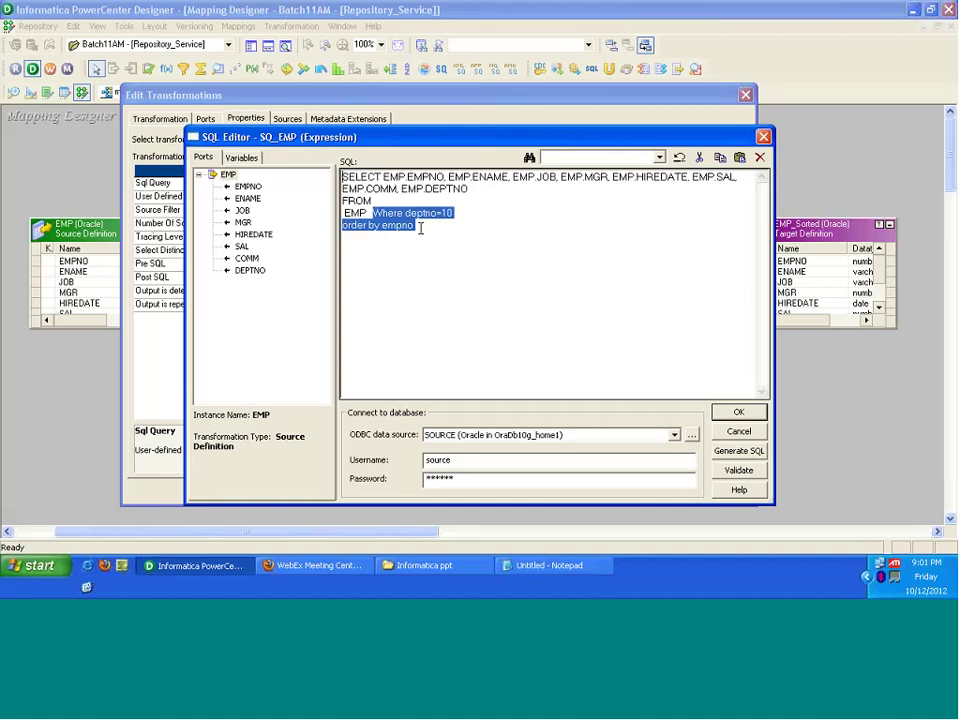
Step: Regenerate the default SQL, replacing the deptno=10 filter and order by empno lines
click(453, 226)
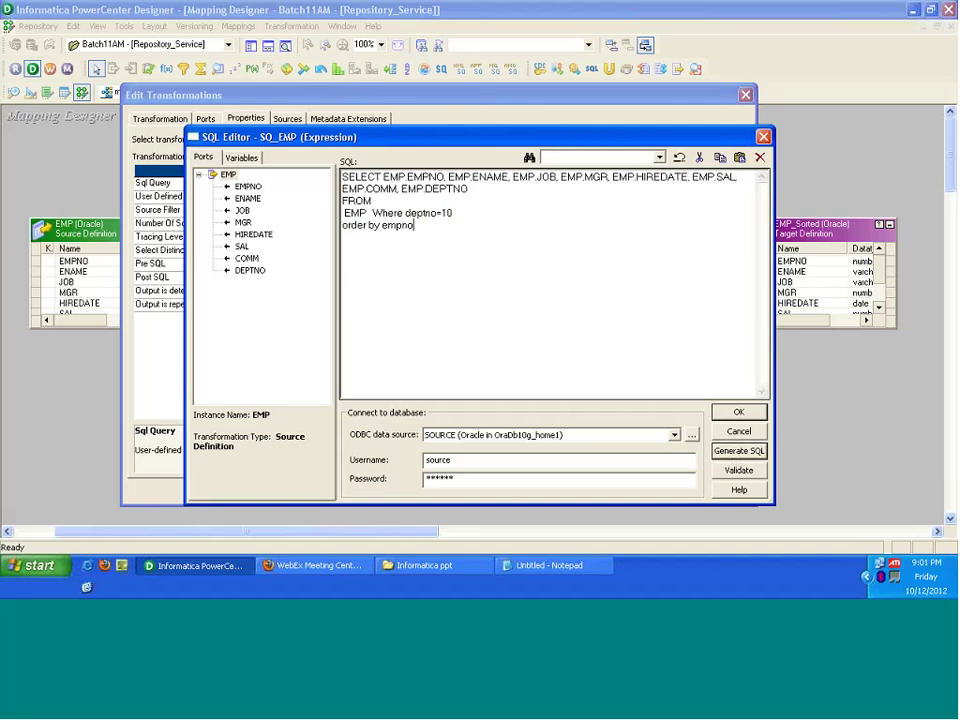
click(737, 451)
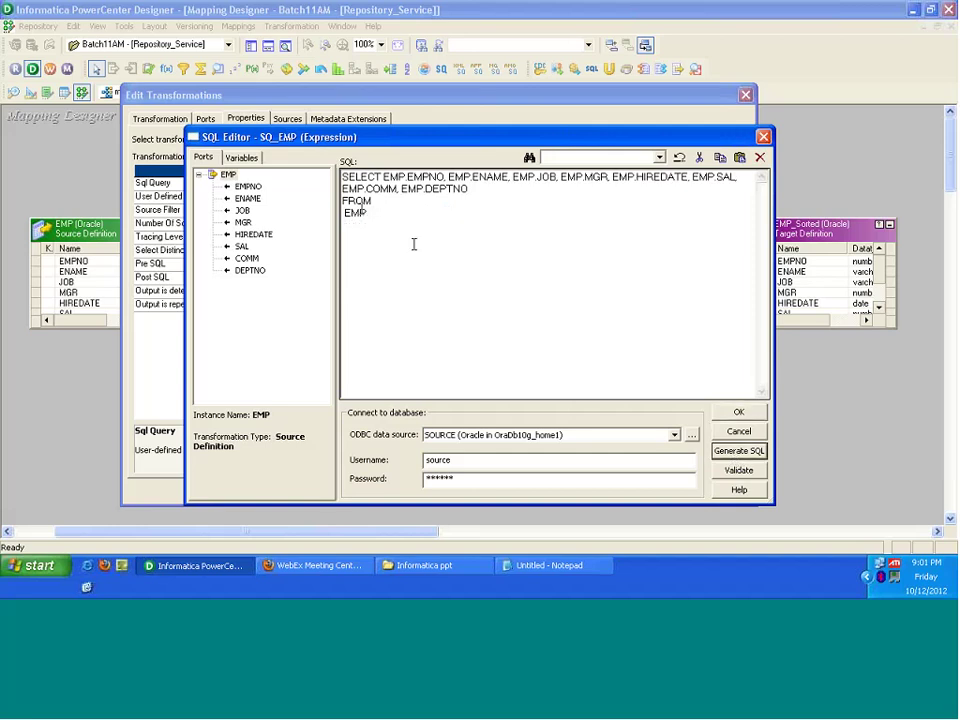
click(413, 244)
drag(428, 218, 347, 201)
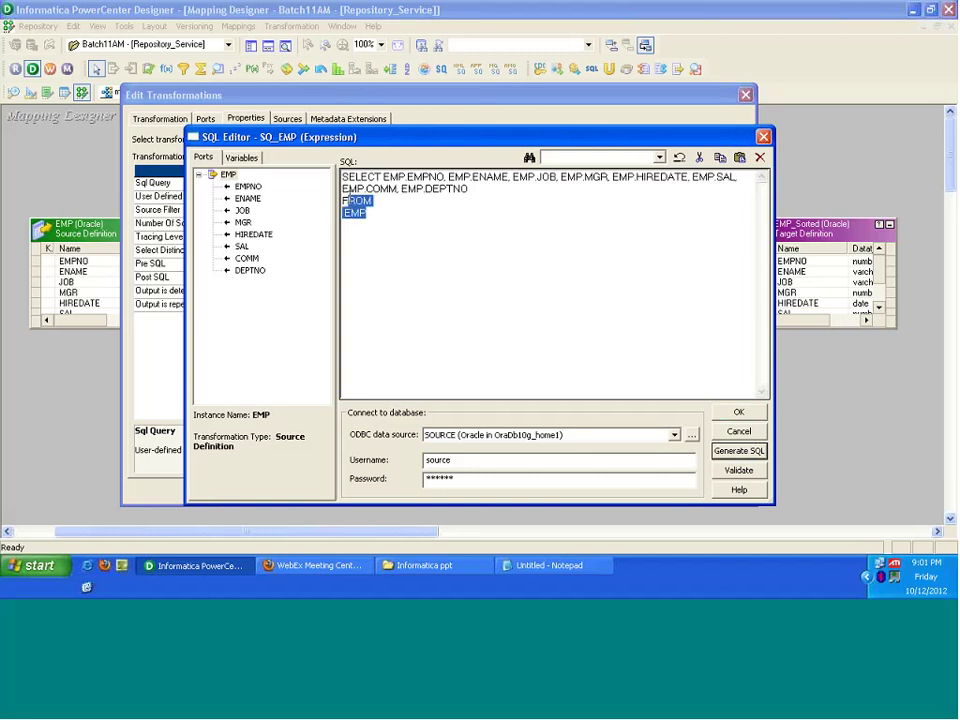
key(ctrl+a)
click(384, 216)
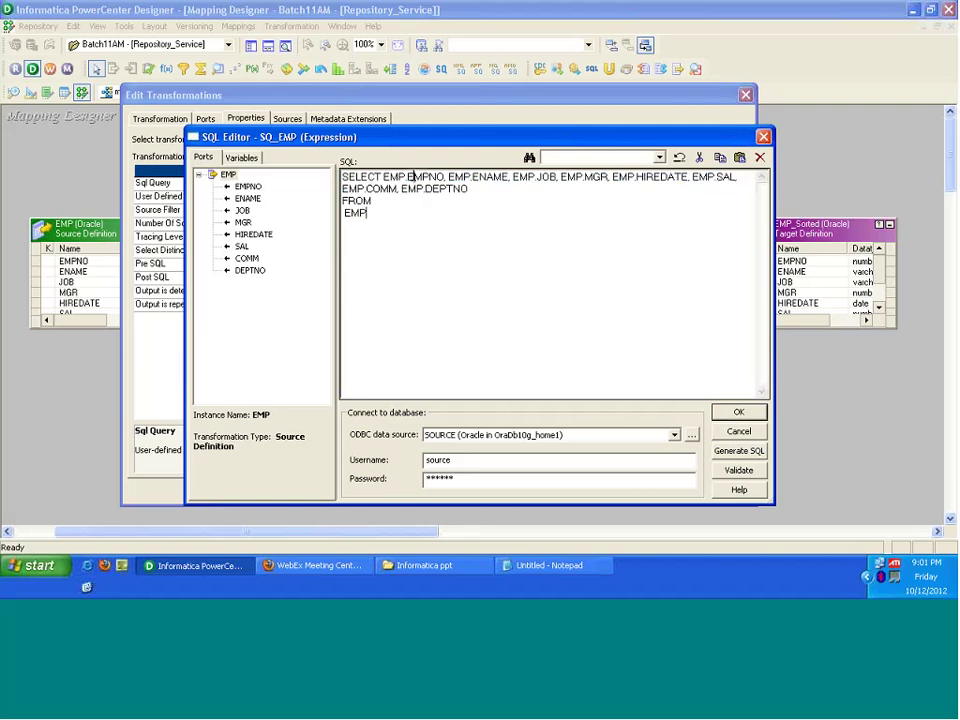
click(549, 177)
Step: Accept the regenerated query, then Apply and OK the Edit Transformations dialog
click(734, 413)
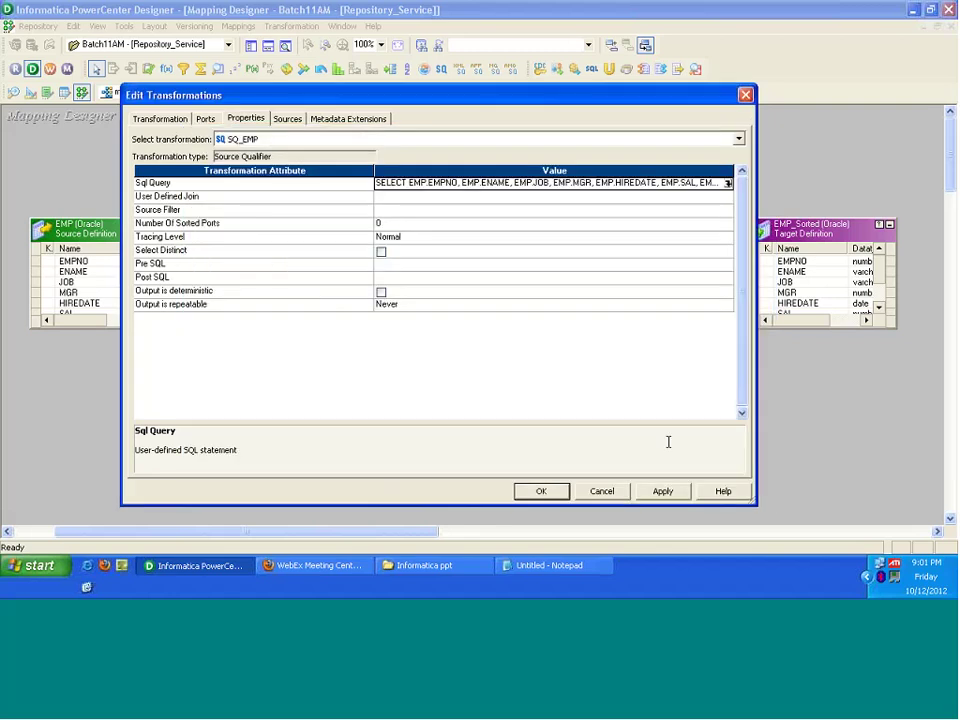
click(662, 491)
click(541, 491)
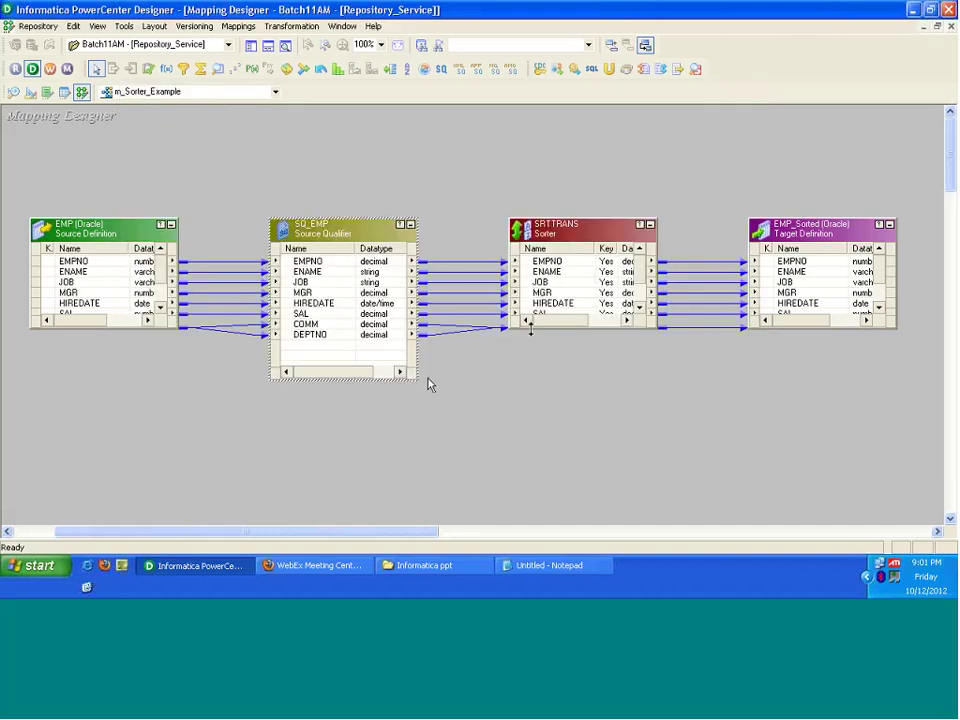
Step: Enlarge the SRTTRANS sorter and SQ_EMP boxes so all ports are visible
drag(531, 328, 542, 398)
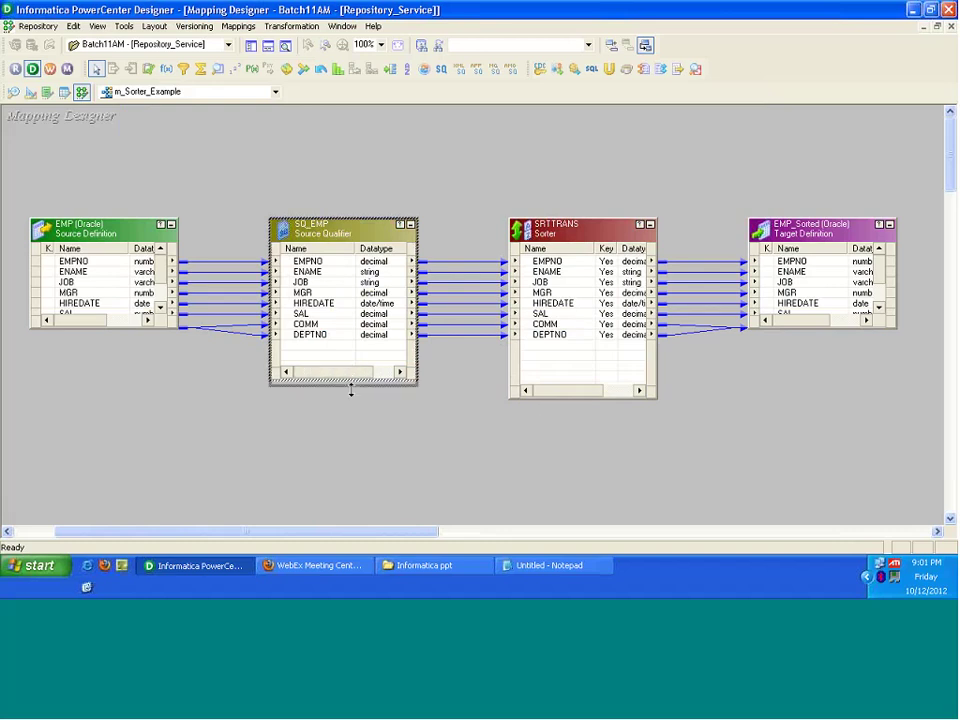
drag(350, 388, 350, 398)
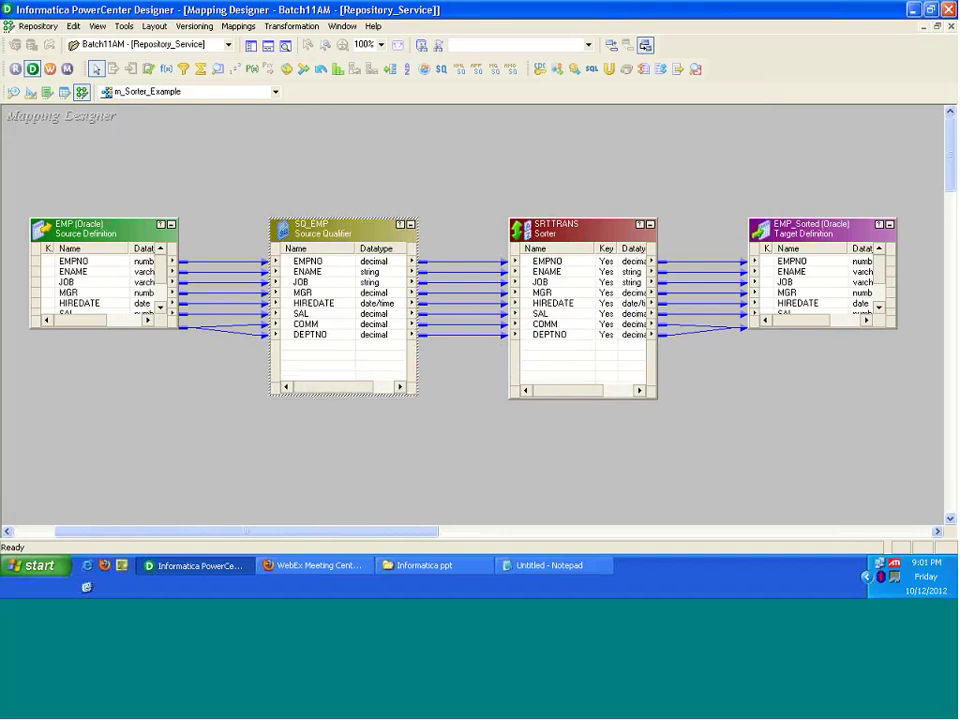
click(448, 343)
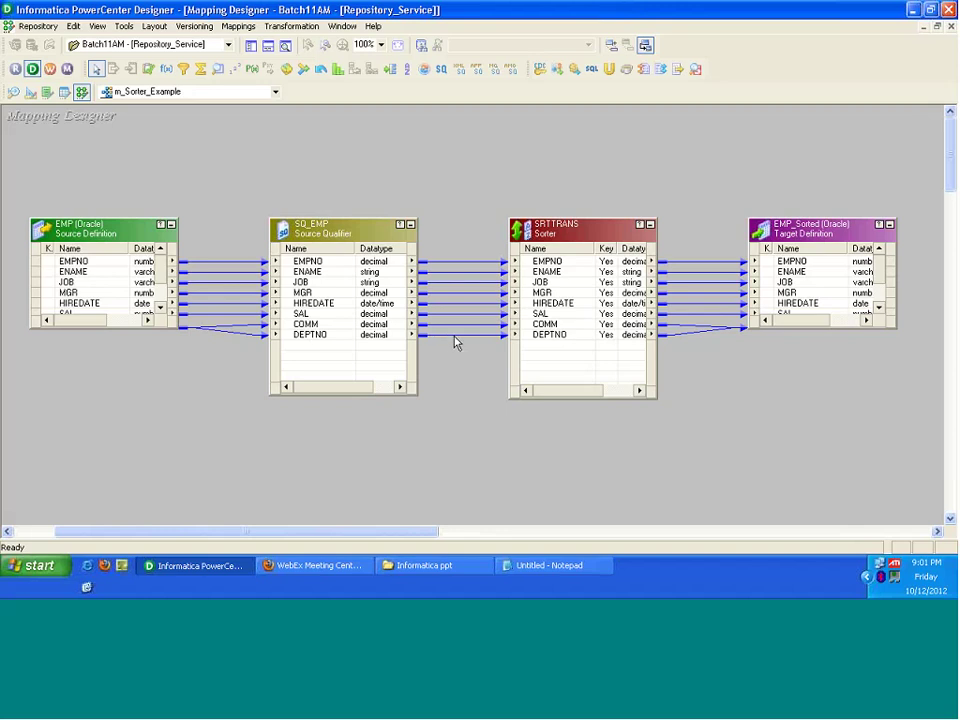
Step: Delete the DEPTNO, COMM, MGR, HIREDATE and SAL links into SRTTRANS, keeping EMPNO, ENAME and JOB
click(454, 338)
key(Delete)
click(455, 326)
key(Delete)
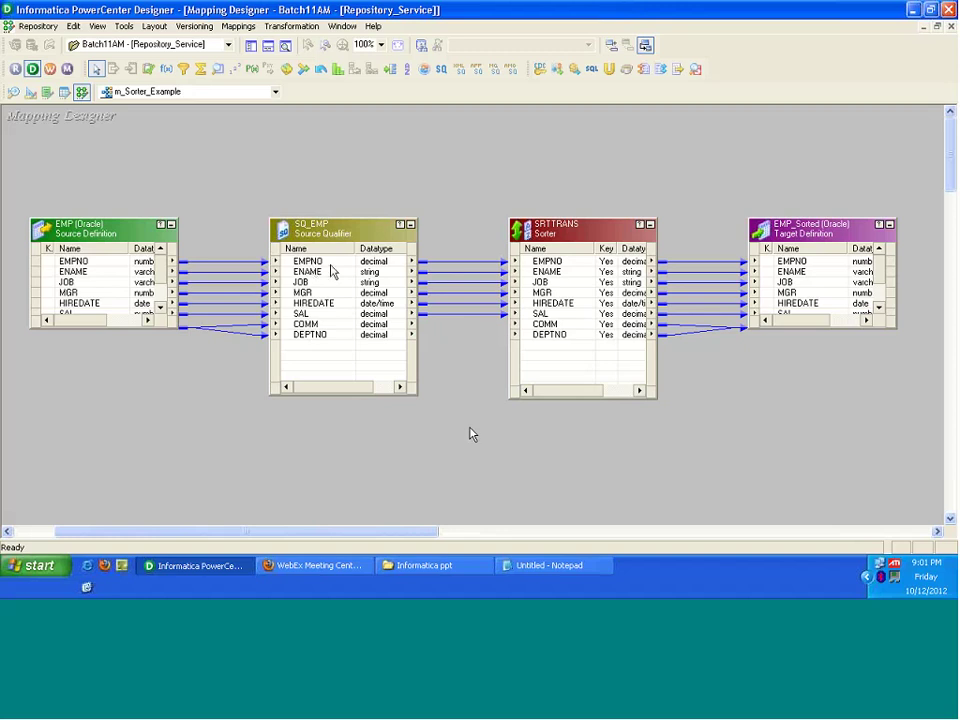
click(449, 293)
key(Delete)
click(456, 303)
key(Delete)
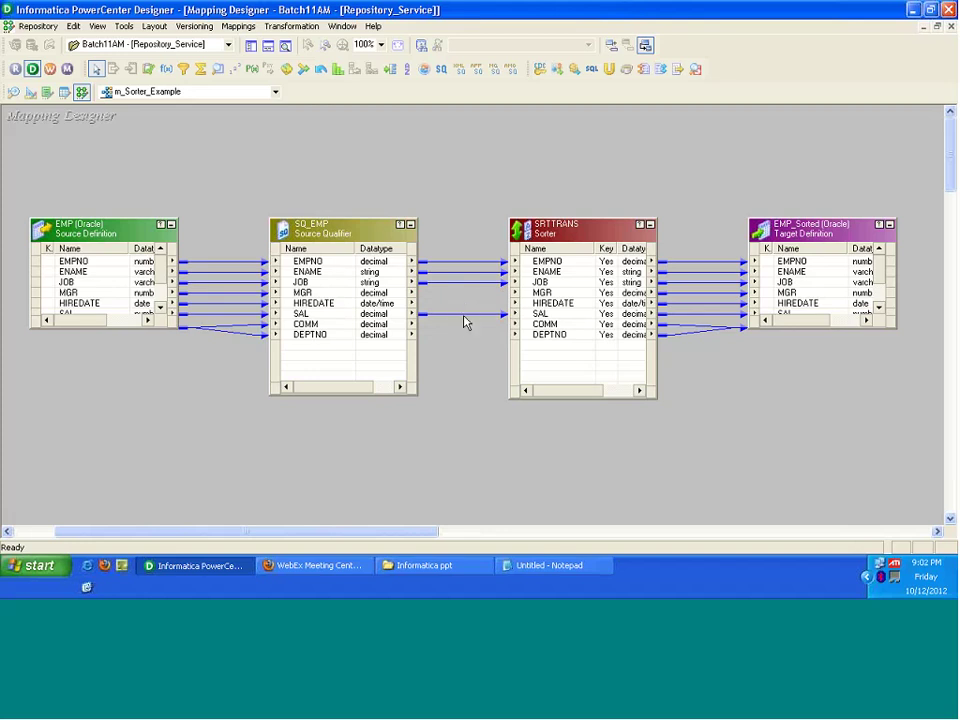
click(464, 316)
key(Delete)
drag(448, 285, 375, 284)
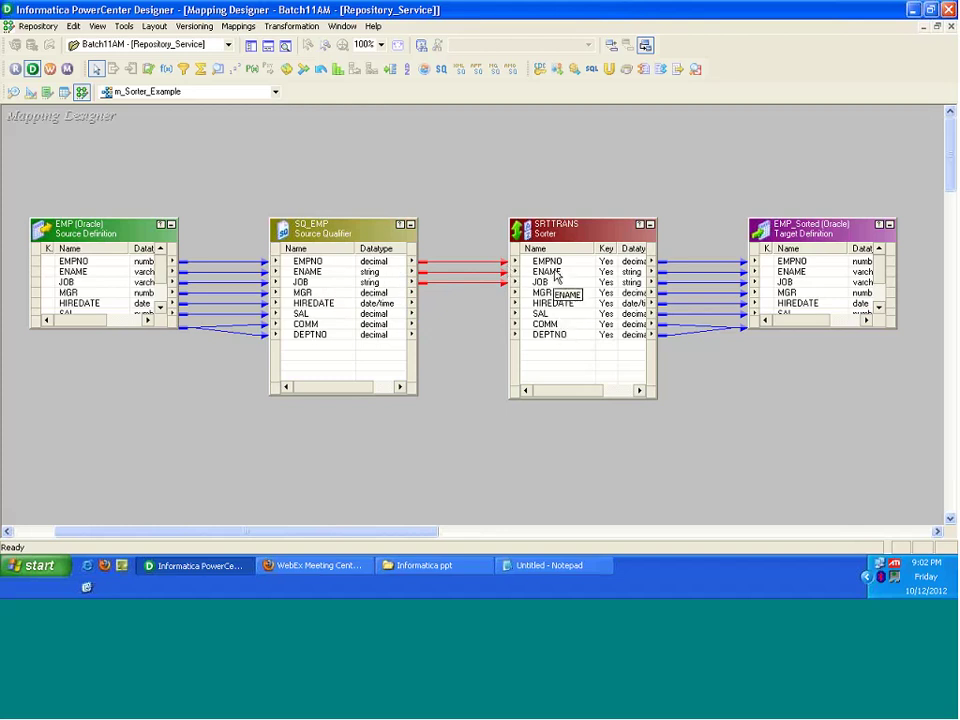
Step: Open the SQL Editor from SQ_EMP's Sql Query property
double_click(320, 228)
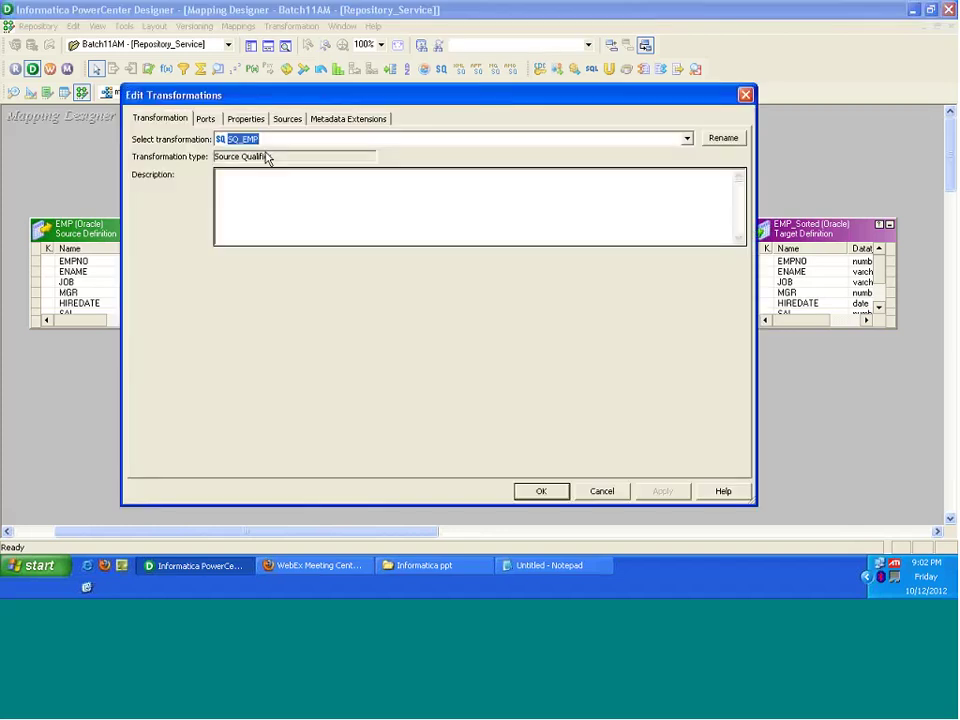
click(243, 119)
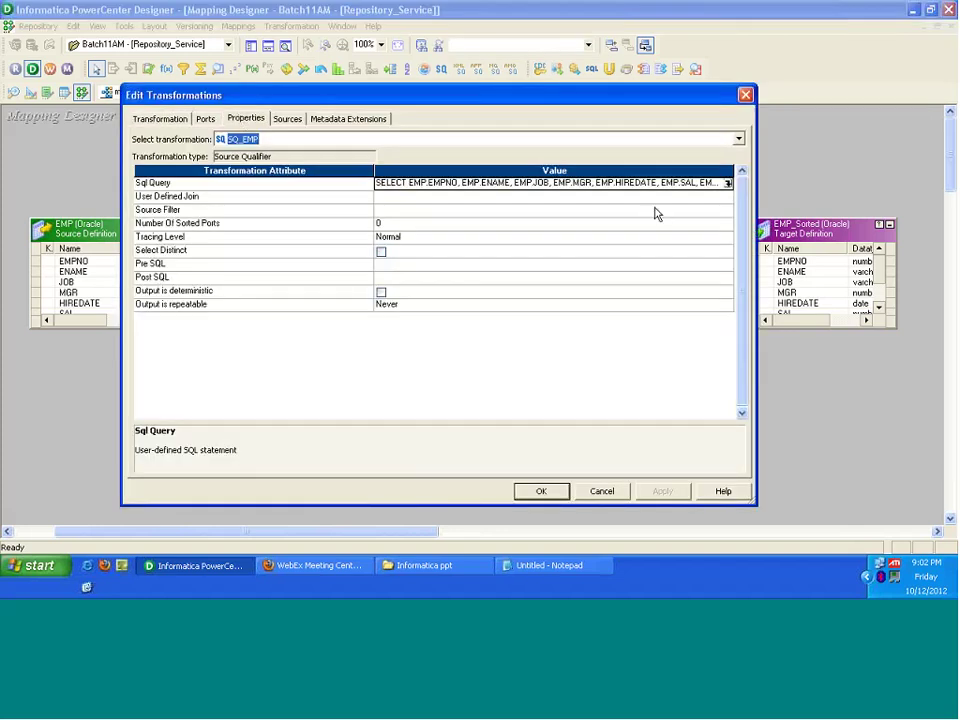
click(728, 183)
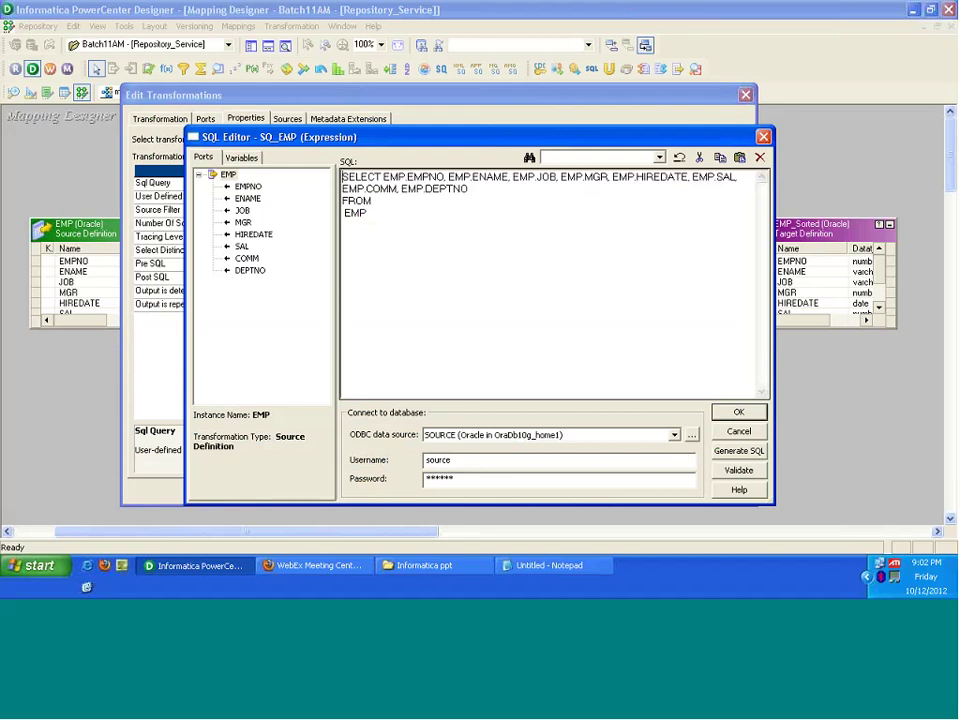
Step: Generate SQL selecting only EMPNO, ENAME and JOB, then close the editor and Cancel Edit Transformations
click(739, 451)
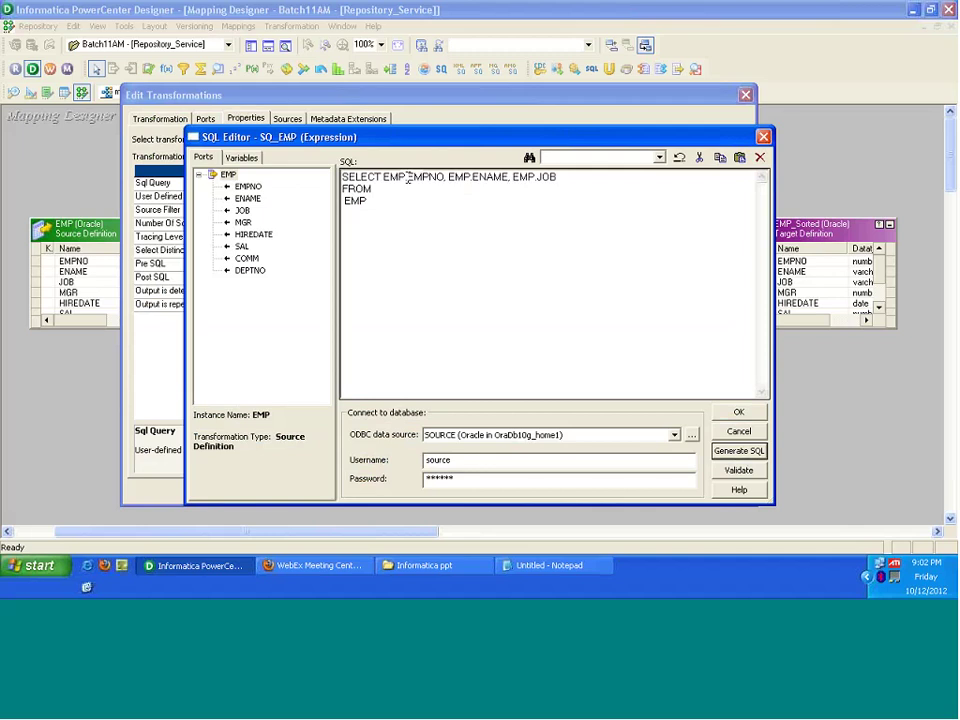
click(370, 201)
key(ctrl+a)
click(403, 208)
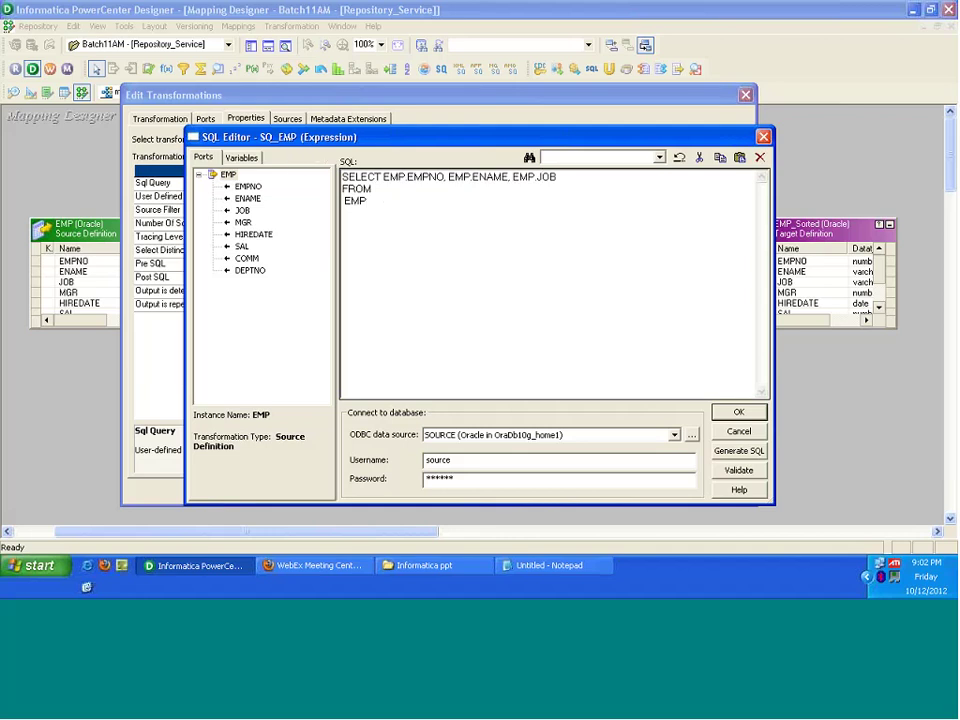
click(731, 414)
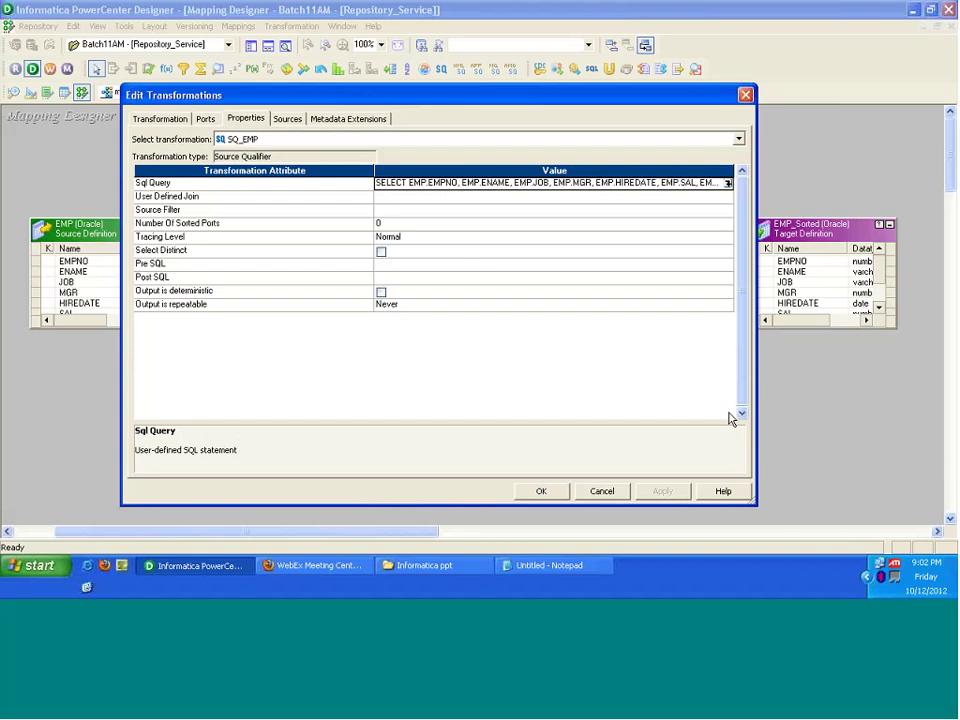
click(610, 491)
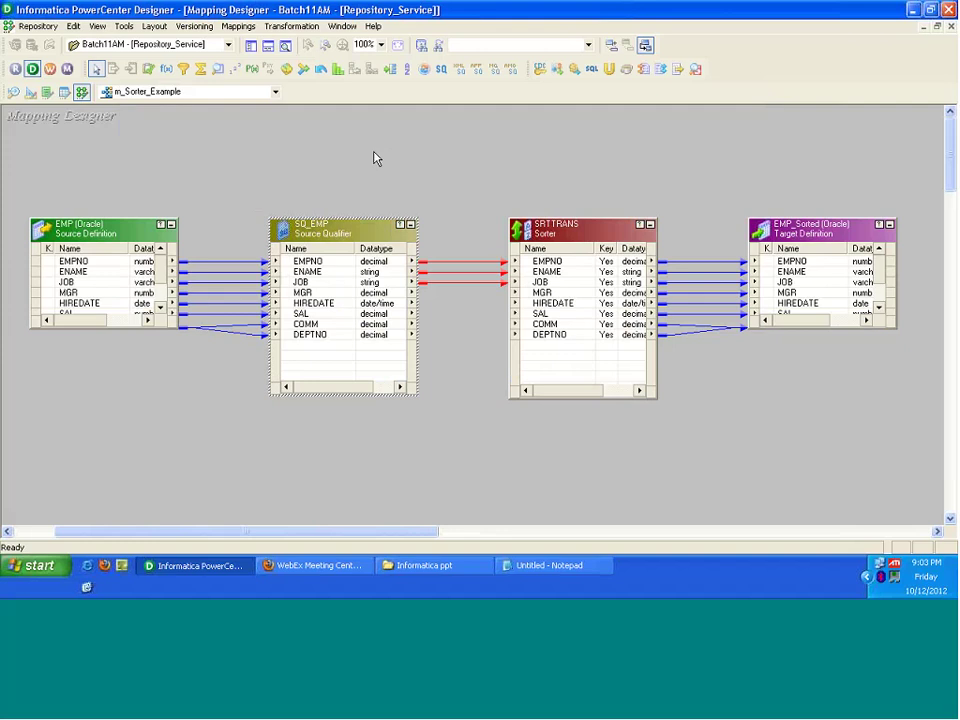
Step: Select SQ_EMP ports MGR through DEPTNO and drag them onto the matching SRTTRANS ports
click(458, 268)
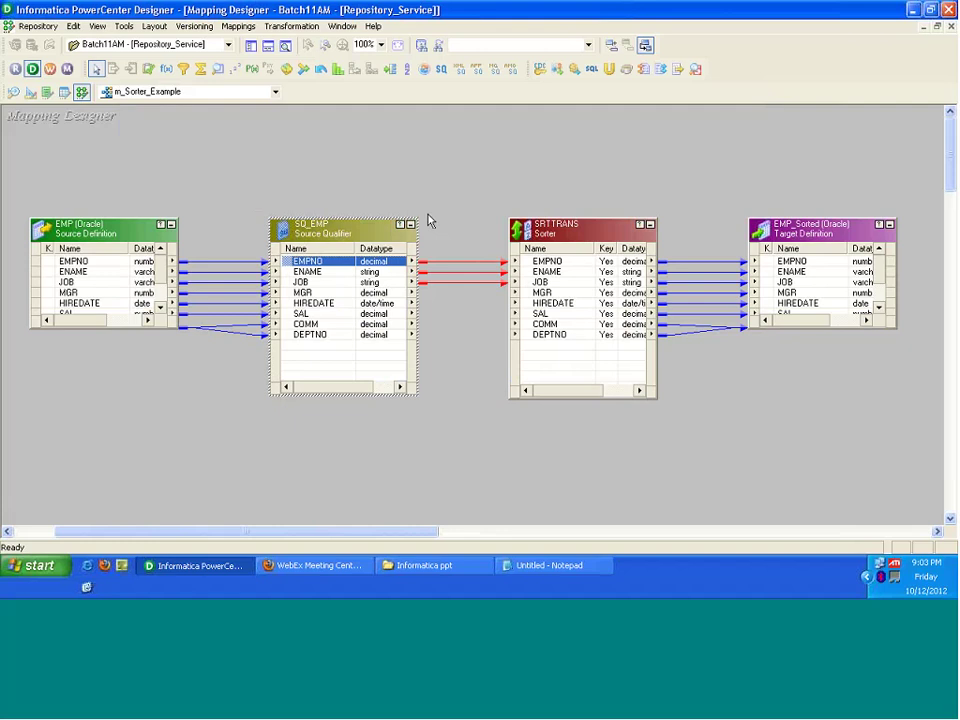
click(315, 294)
click(322, 303)
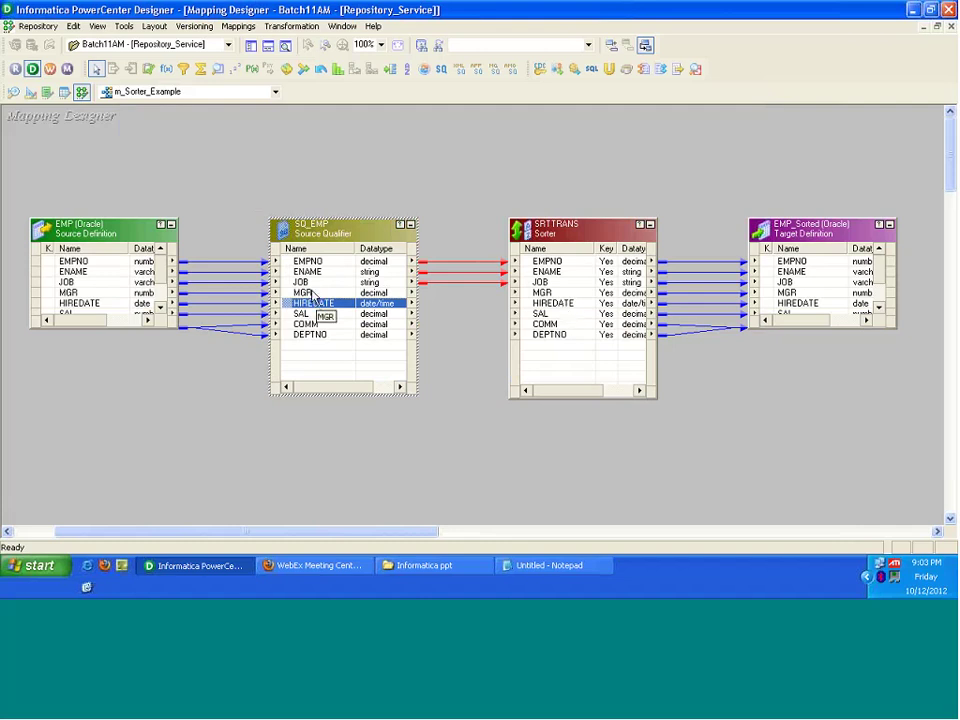
click(333, 324)
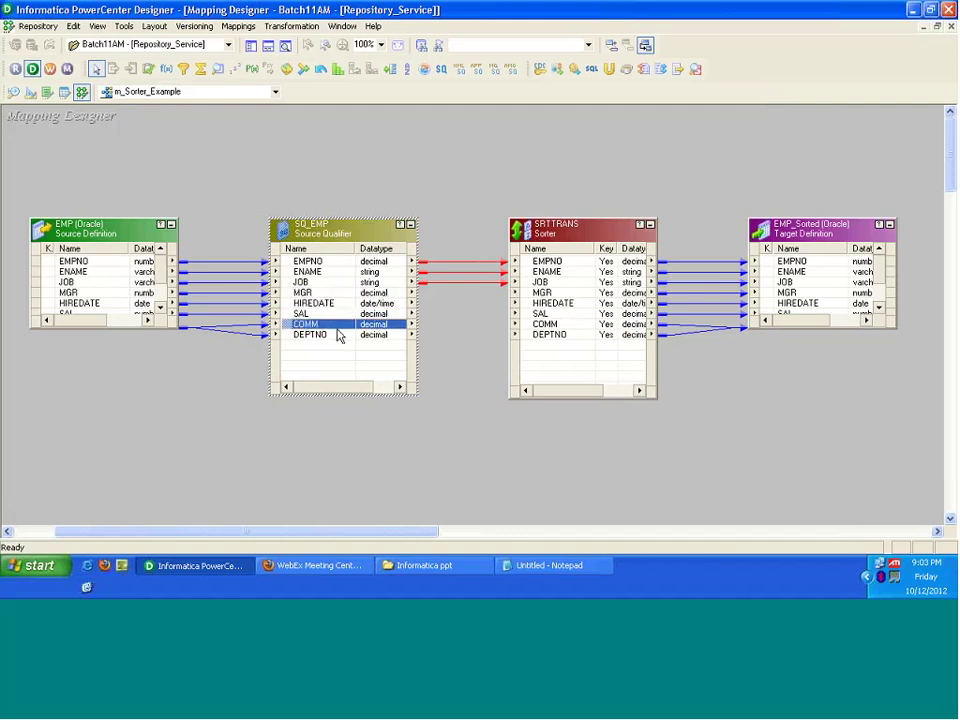
click(338, 335)
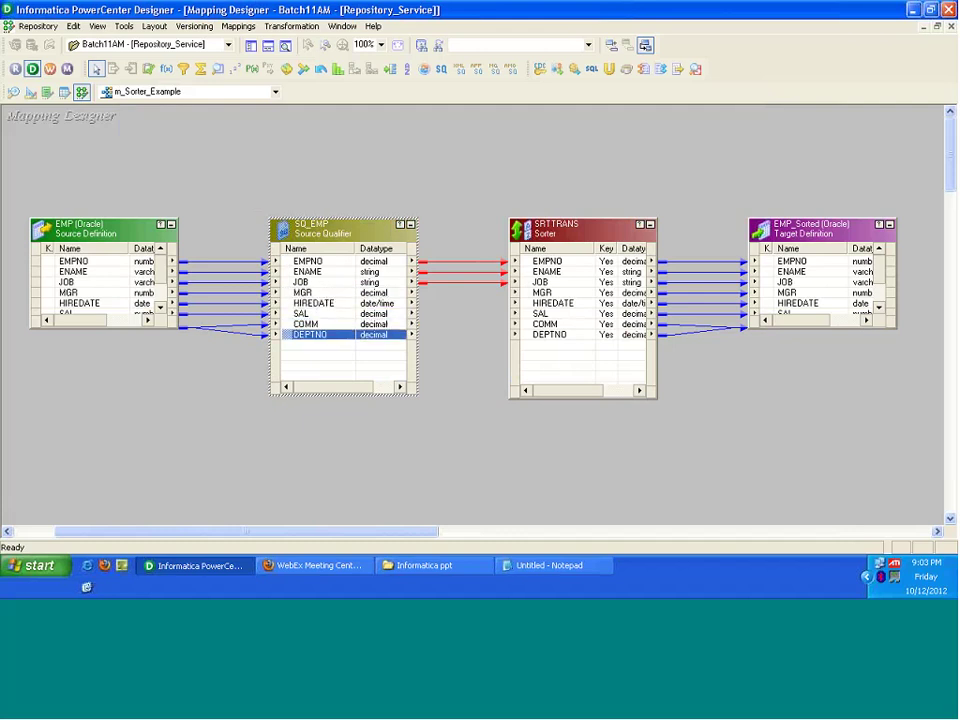
click(246, 193)
drag(285, 200, 435, 396)
click(436, 407)
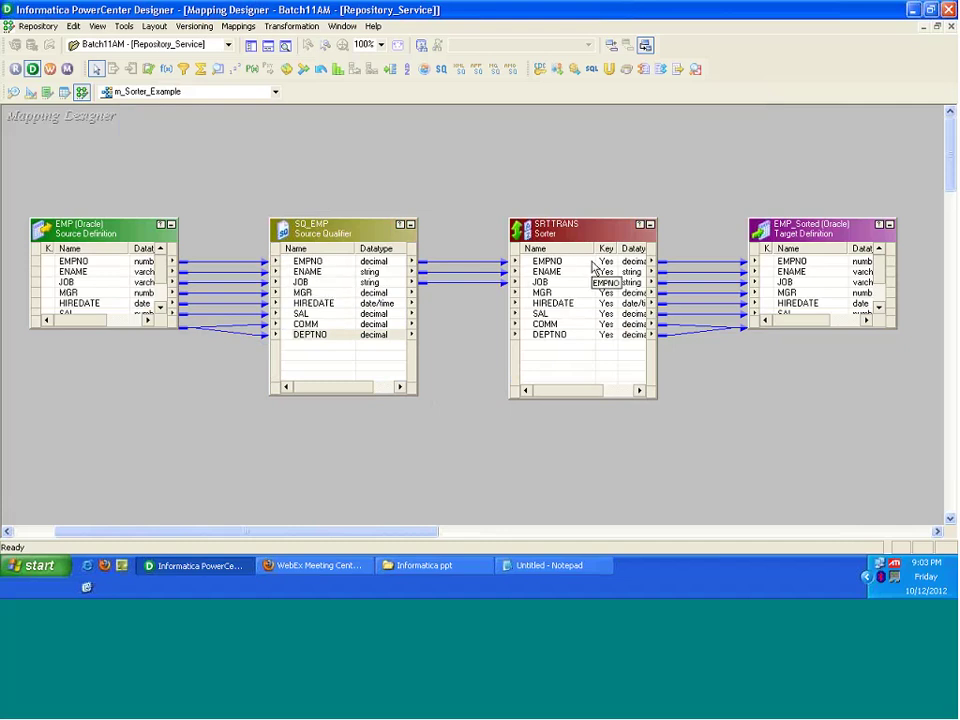
click(350, 292)
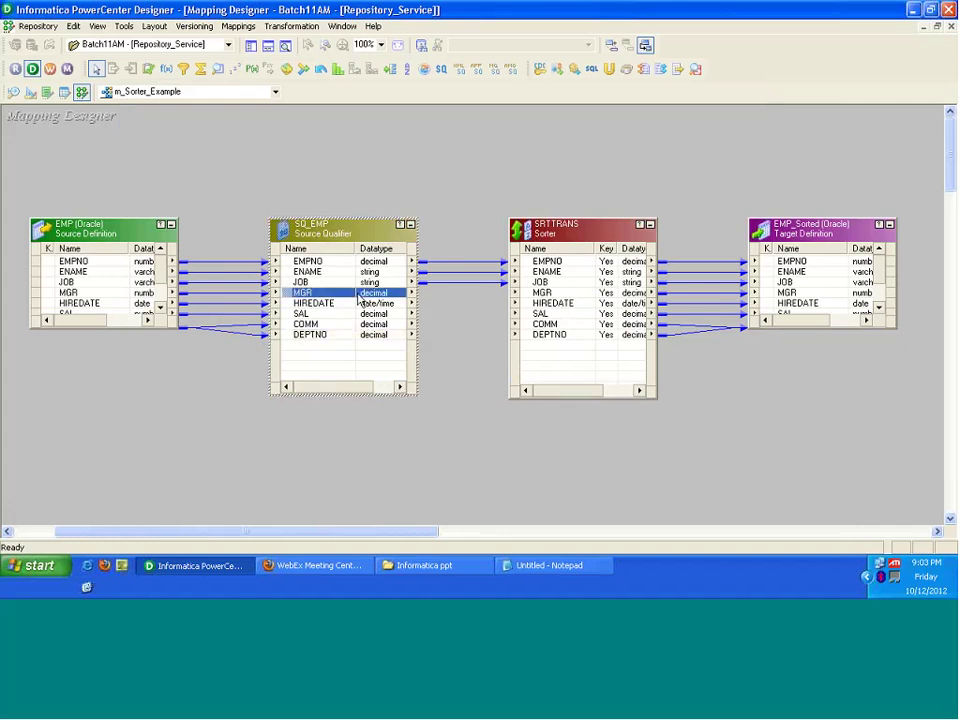
key(shift+Down)
key(shift+Down)
key(shift+Down)
key(shift+Down)
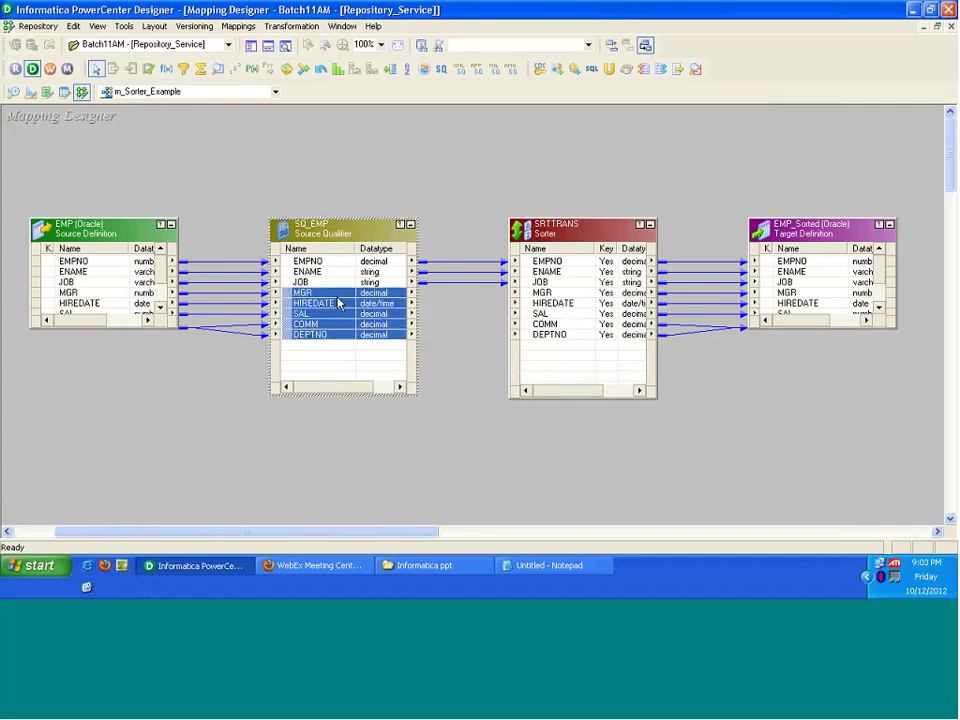
drag(288, 300, 540, 292)
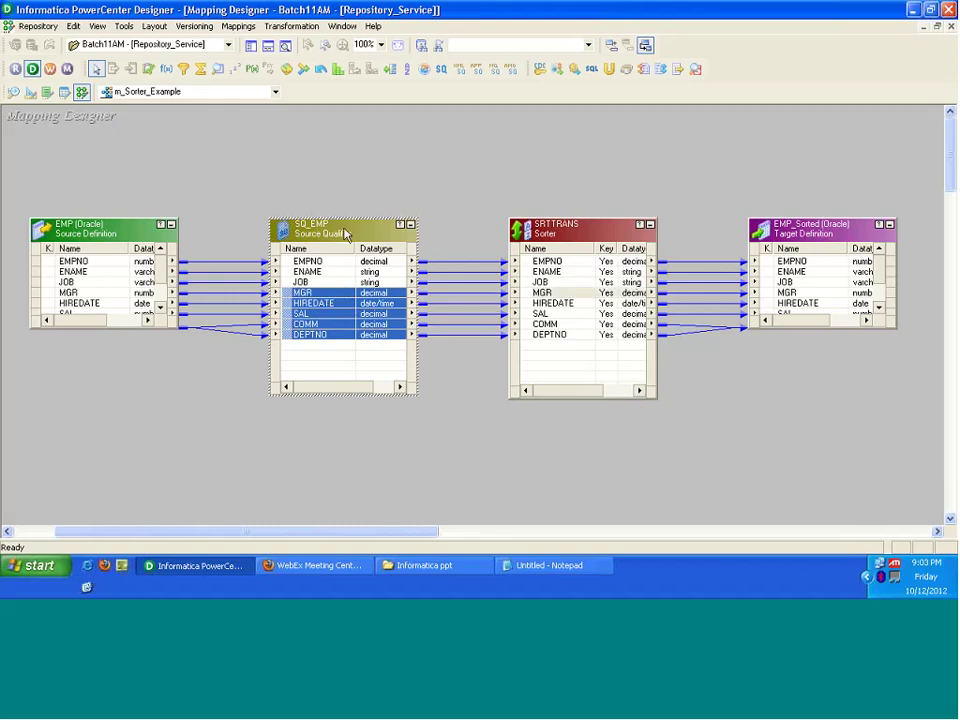
Step: Regenerate SQ_EMP's Sql Query so it selects EMPNO through DEPTNO from EMP
double_click(345, 233)
click(245, 118)
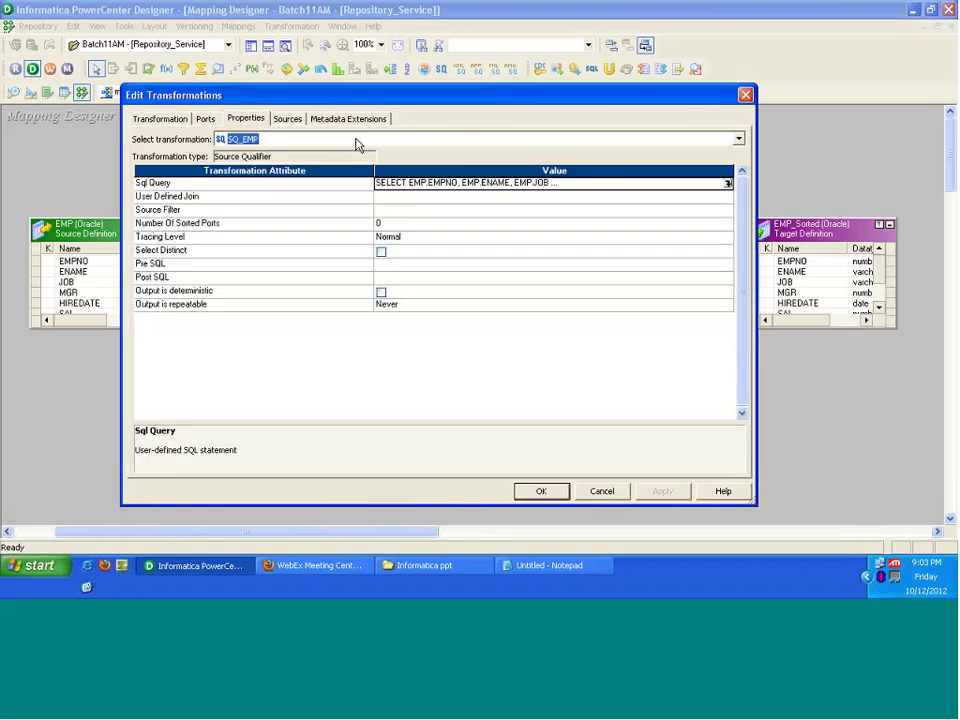
click(728, 184)
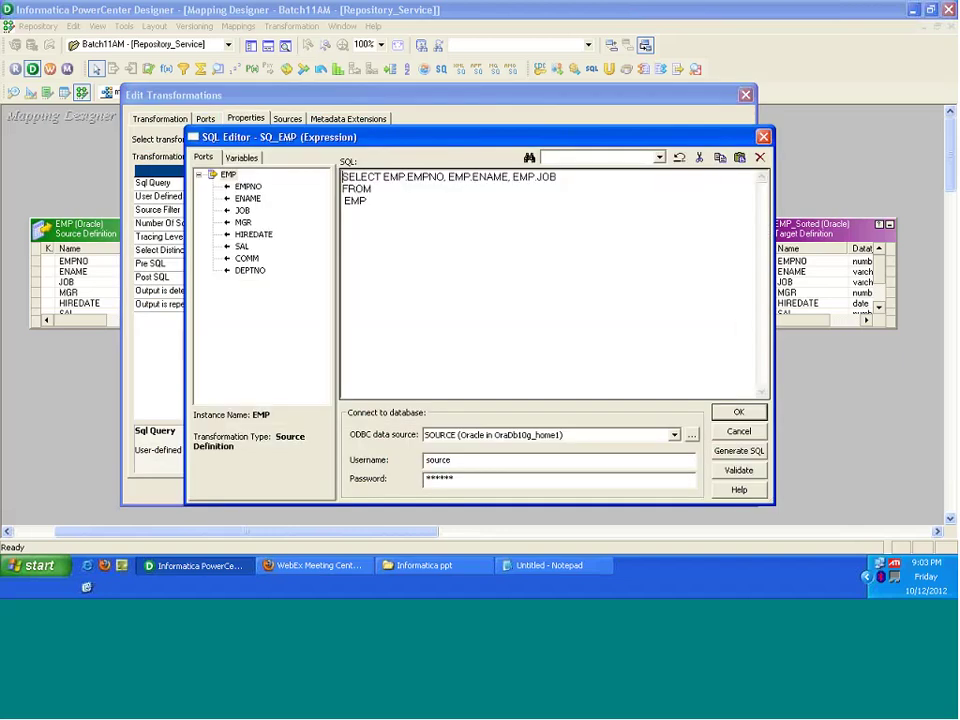
click(738, 450)
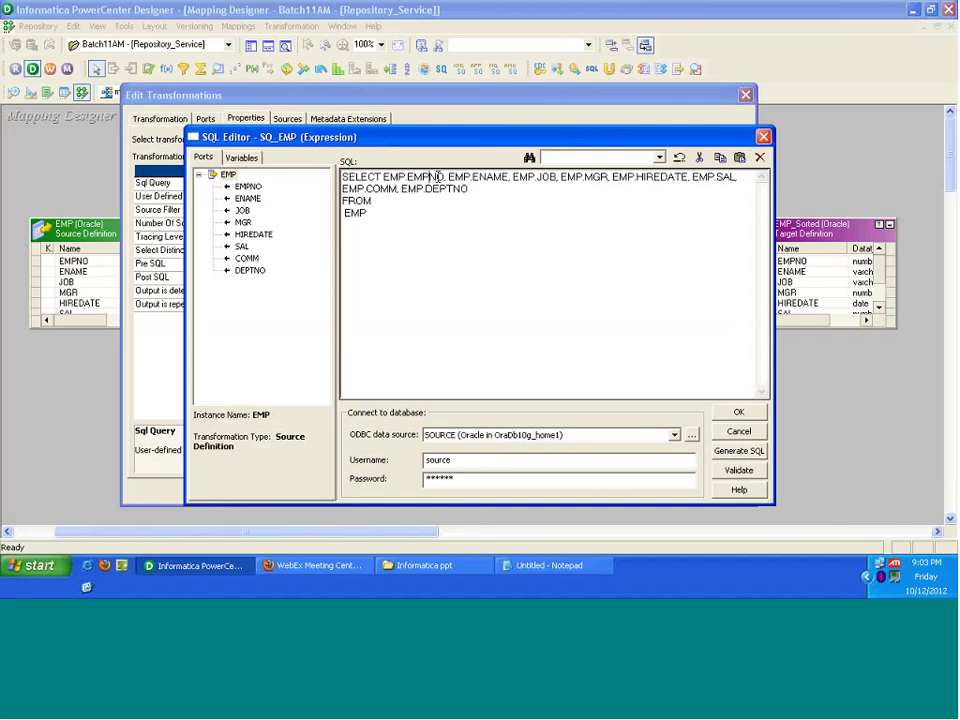
Step: Accept the generated query, reopen the SQL Editor, and bring up the Notepad notes on EMP and Dept
click(478, 178)
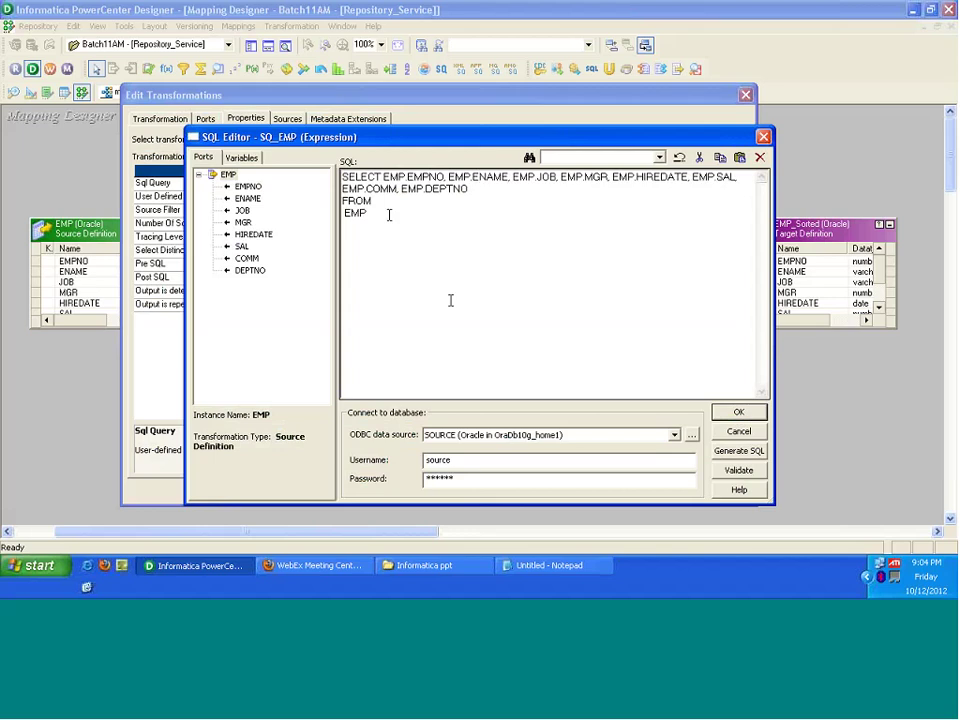
text(wher)
key(BackSpace)
key(BackSpace)
key(BackSpace)
key(BackSpace)
key(BackSpace)
click(739, 413)
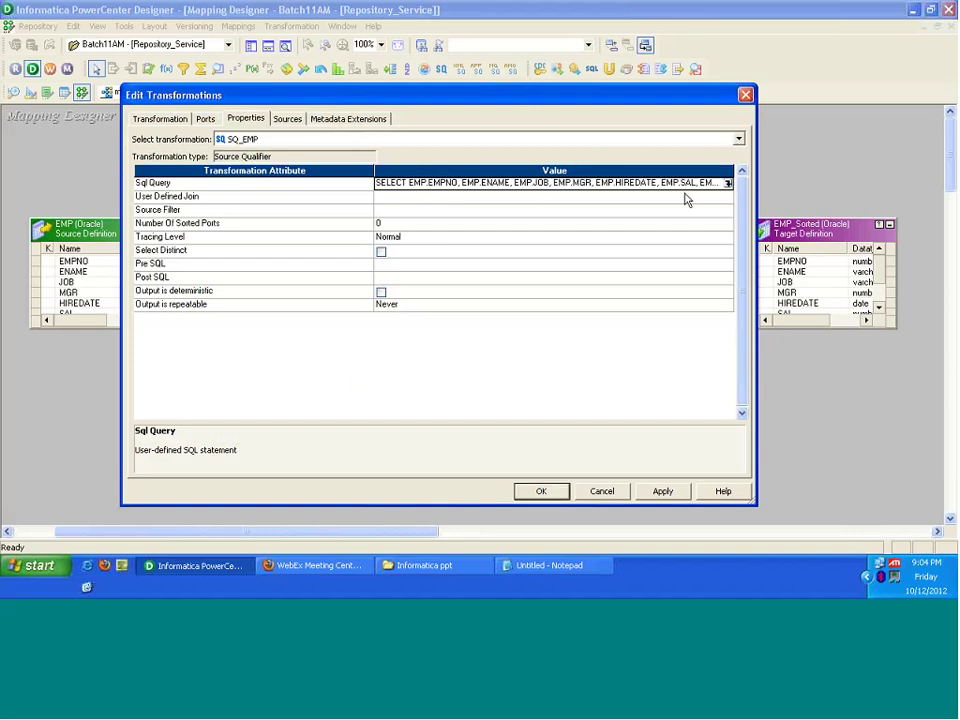
click(728, 184)
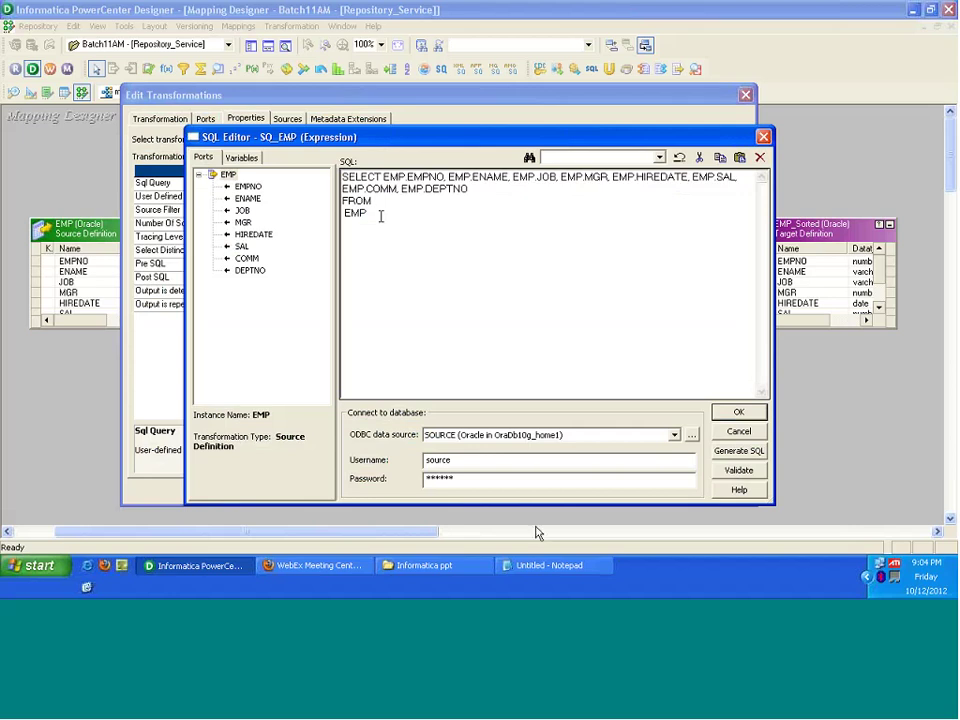
click(563, 558)
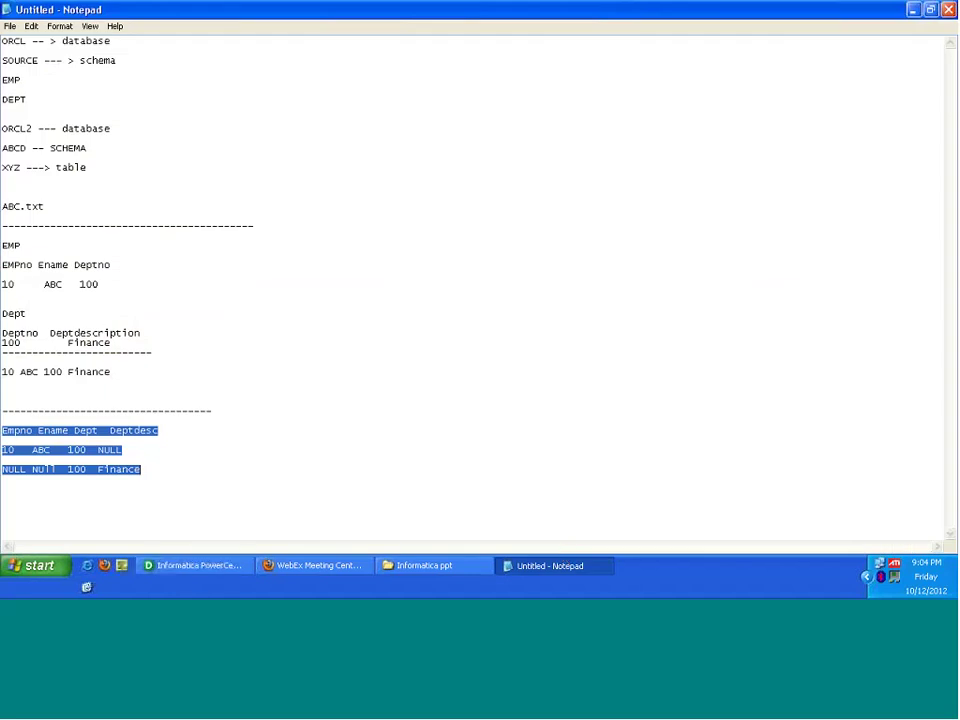
Step: Highlight the EMP and DEPT table names in the Notepad notes, then return to PowerCenter's SQL editor
drag(3, 73, 32, 95)
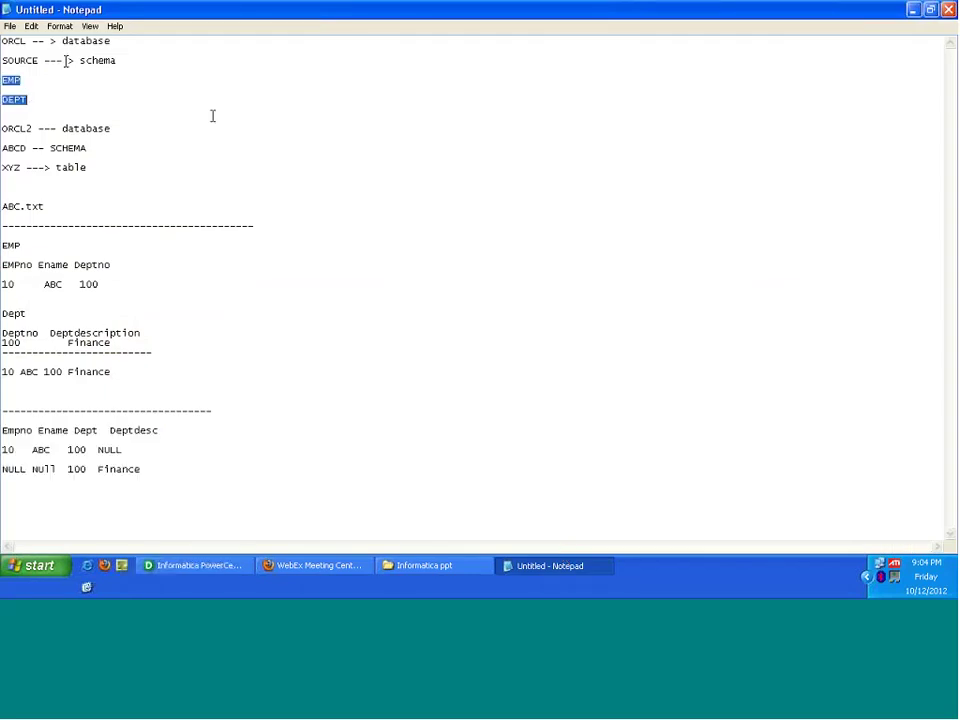
click(232, 566)
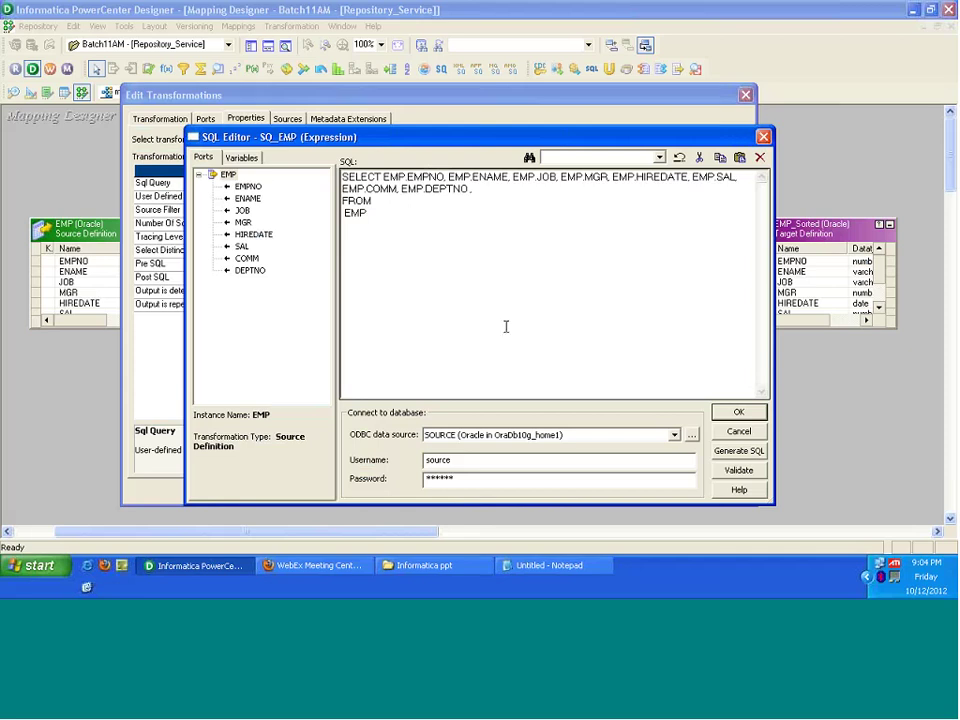
Step: Type 'DEP' after the comma following EMP.DEPTNO in the SQ_EMP query
text(DEP)
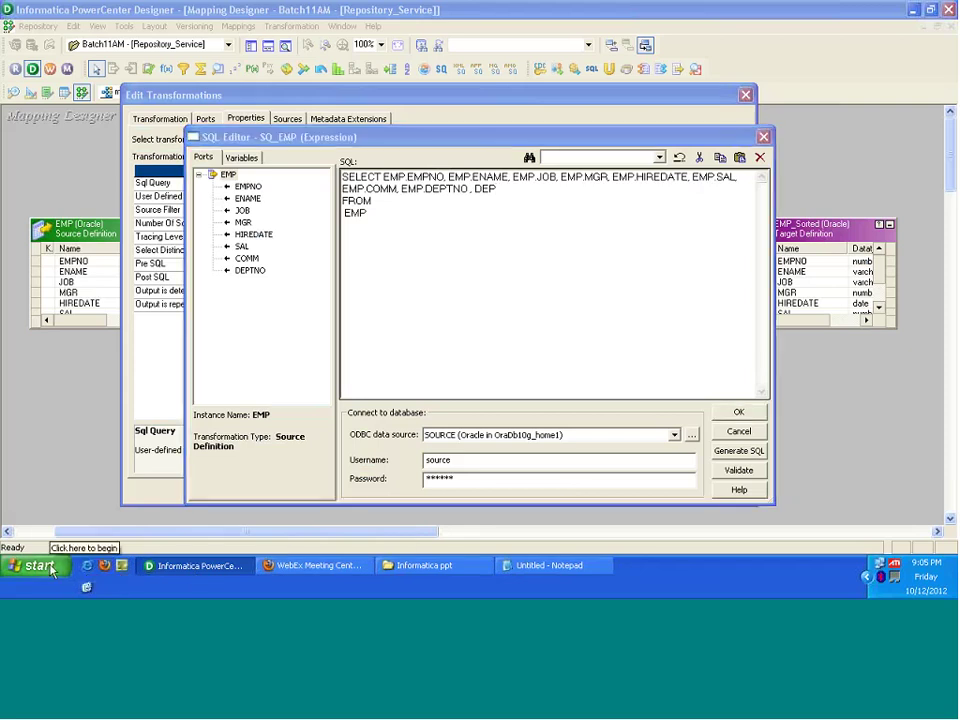
click(40, 567)
Step: Launch SQL*Plus and log on as the source user with host string orcl
click(52, 328)
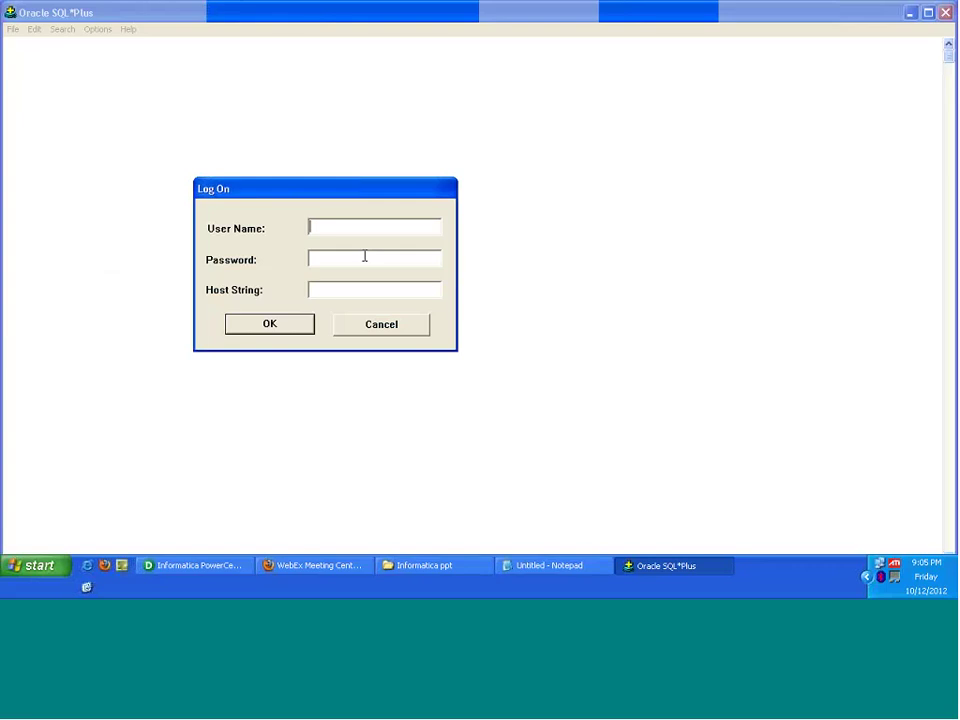
text(source)
key(Tab)
text(source)
key(Tab)
text(orcl)
key(Return)
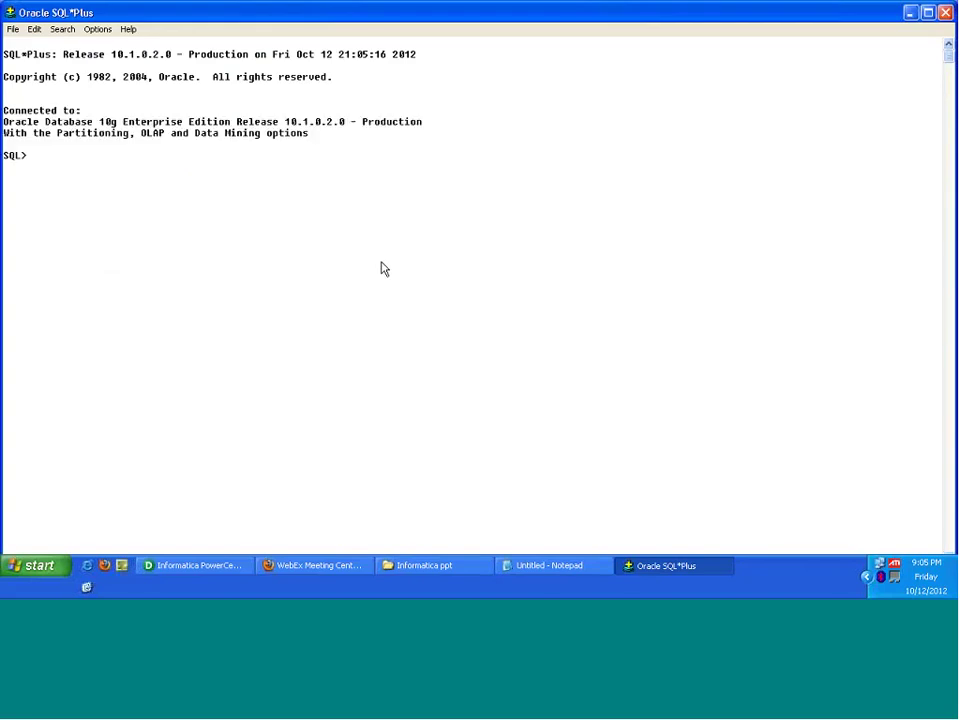
Step: Try querying dept, then create table dept as a copy of scott.dept
text(selec)
text(t * form)
text( dept;)
key(Return)
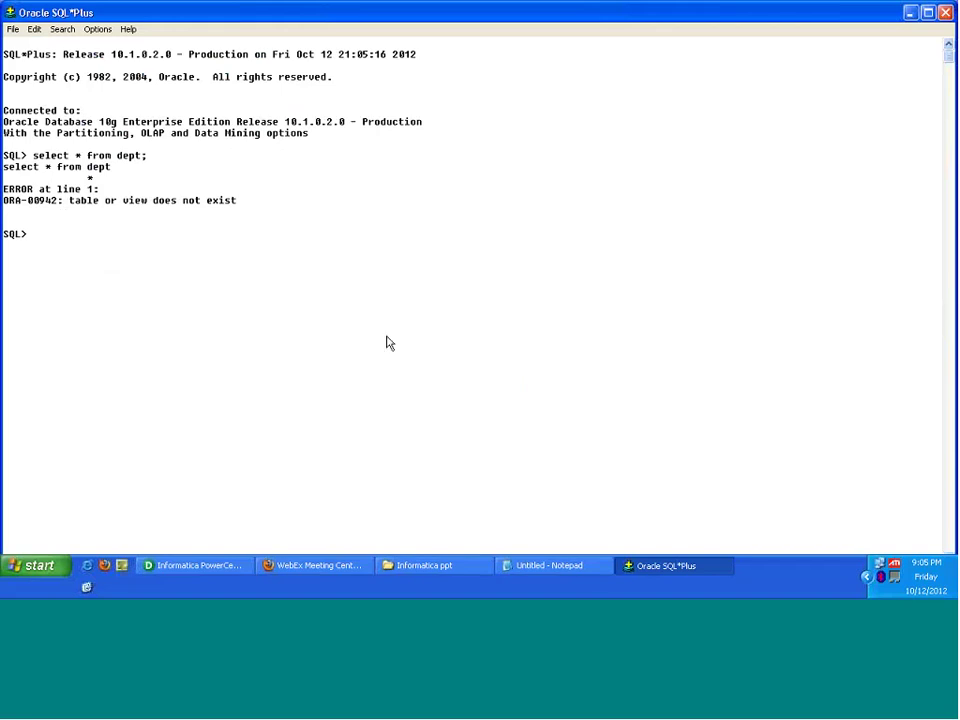
text(crea)
text(te)
text( table )
text(dept)
text(table dept as sel)
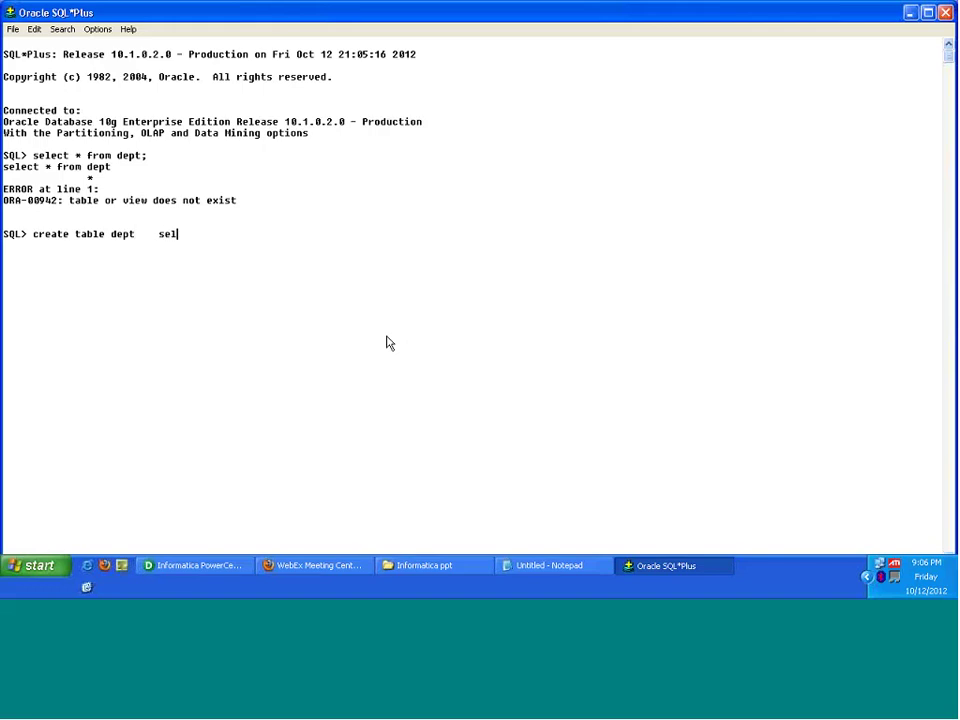
text(ect * from scott.dept;)
key(Return)
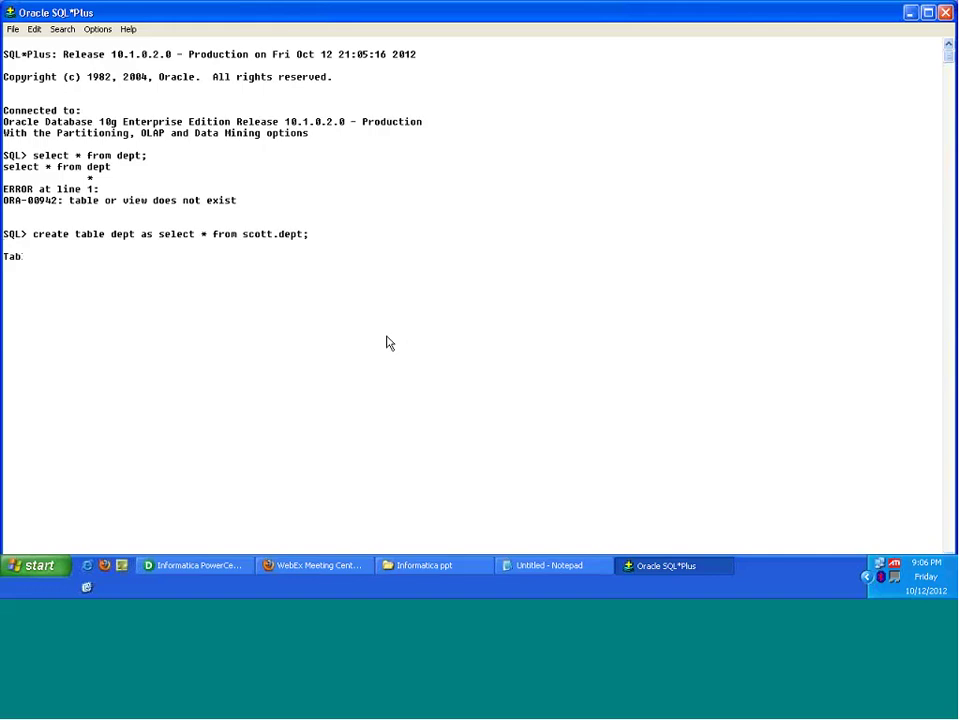
Step: Run SELECT * FROM dept to confirm the four copied departments
text(select * from)
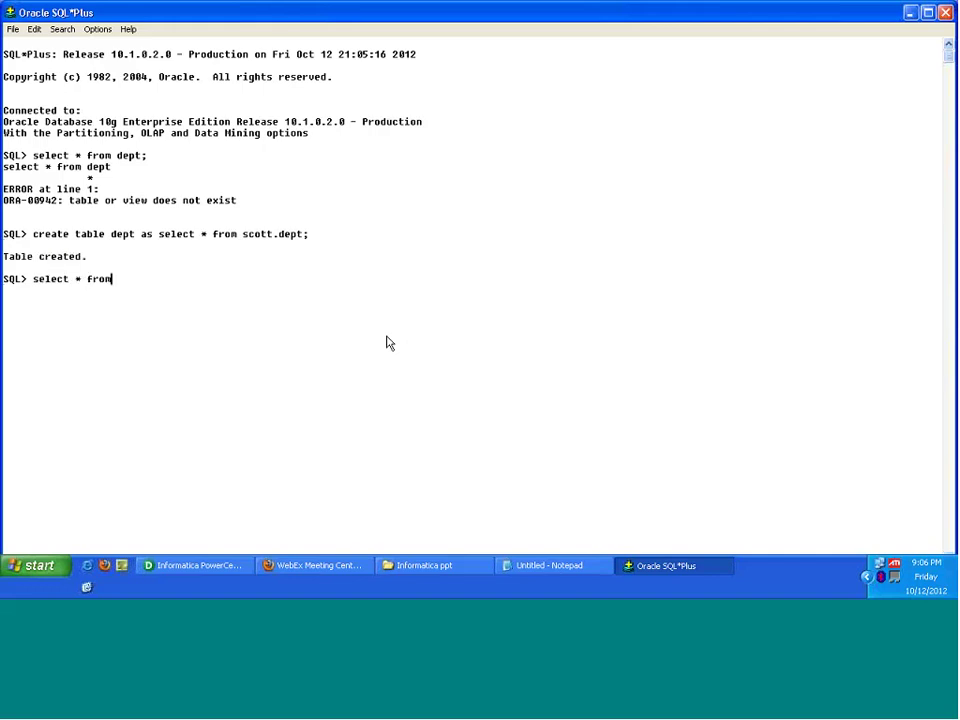
text( dept)
key(Return)
key(Return)
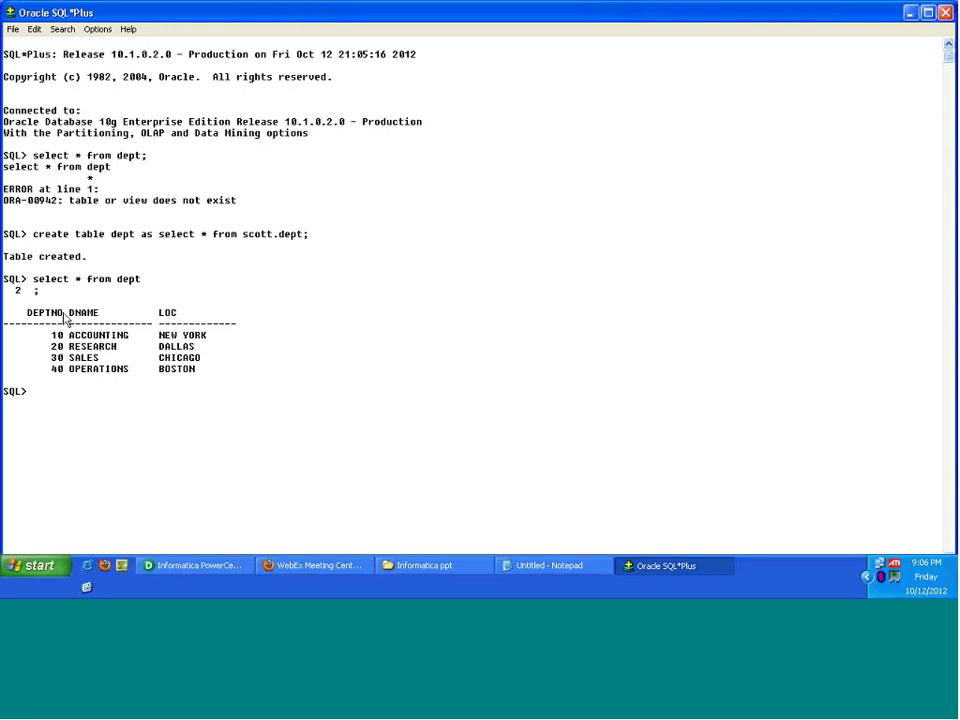
double_click(120, 280)
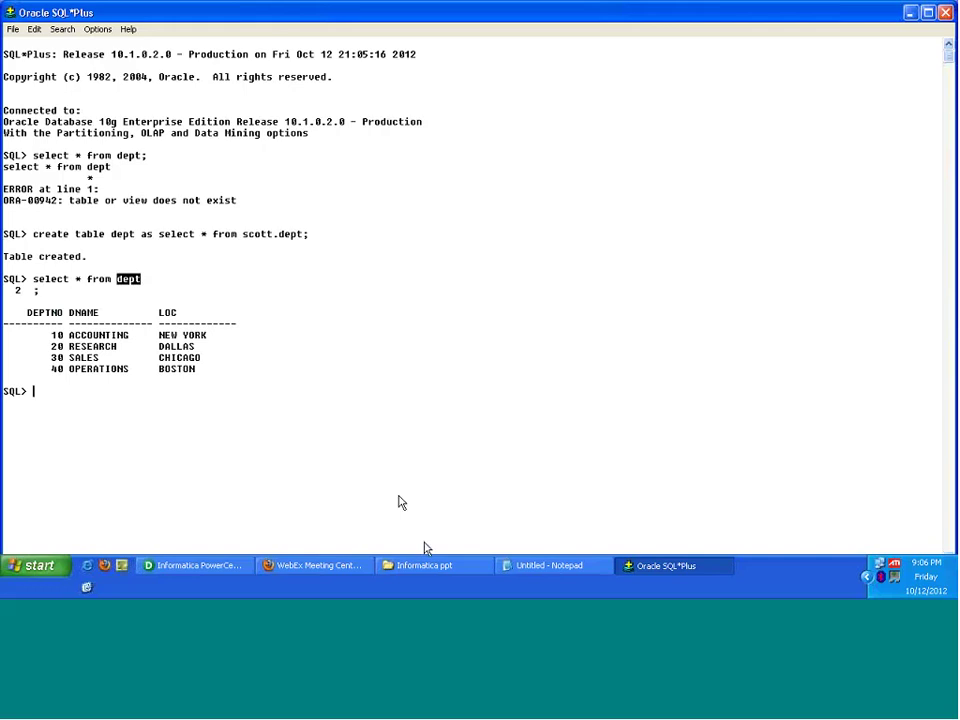
Step: Finish the query with DEPT.DNAME FROM EMP,DEPT WHERE EMP.DEPTNO=DEPT.DEPTNO and save it as the override
click(229, 567)
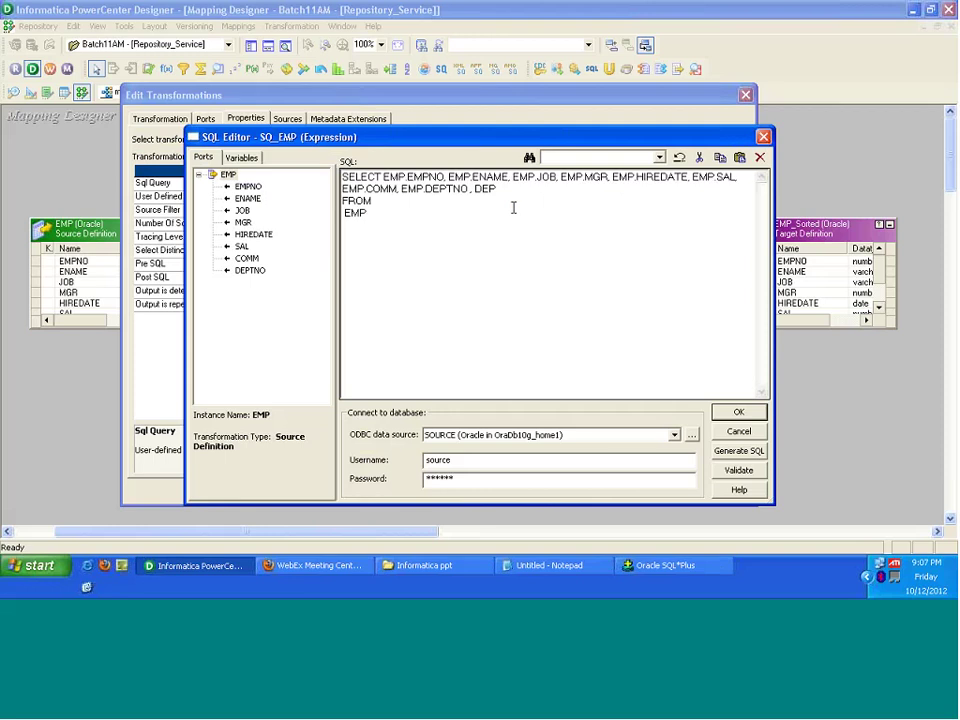
key(Caps_Lock)
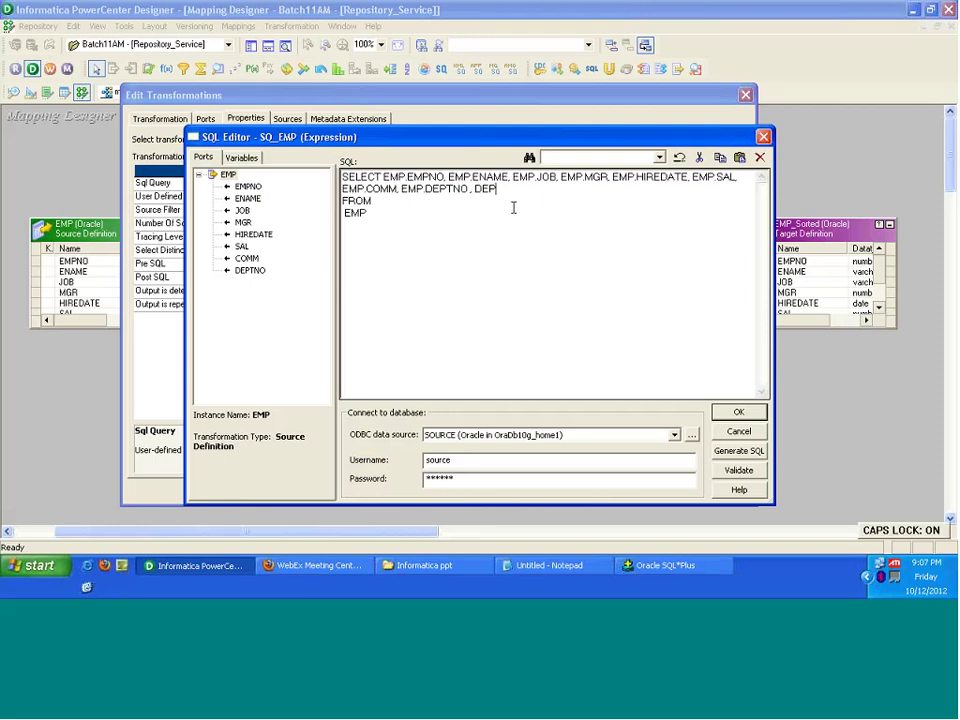
text(T.)
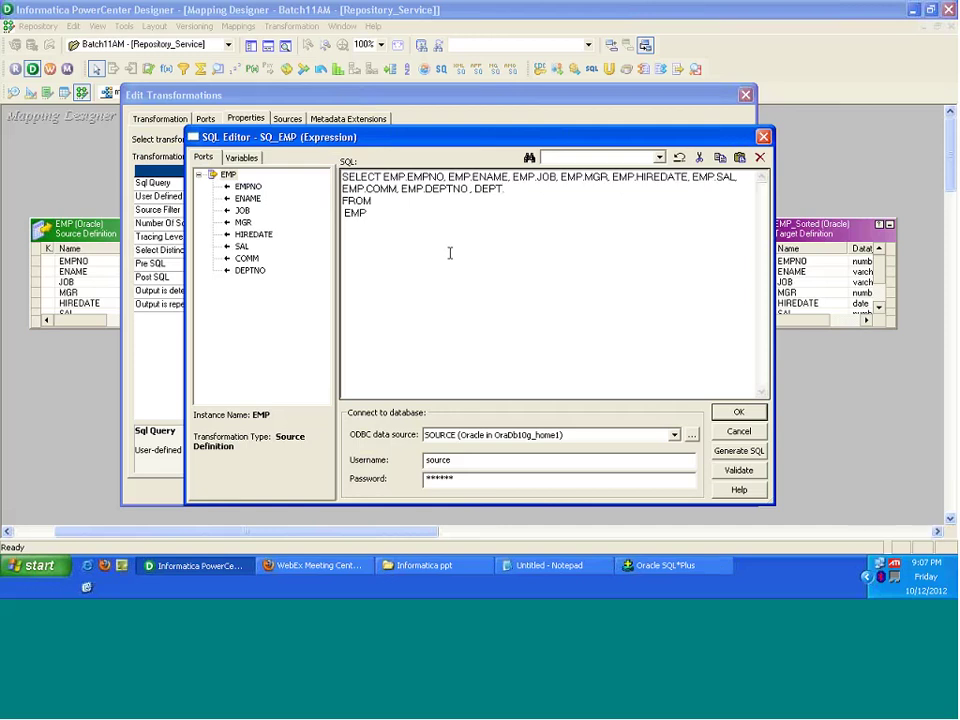
click(655, 567)
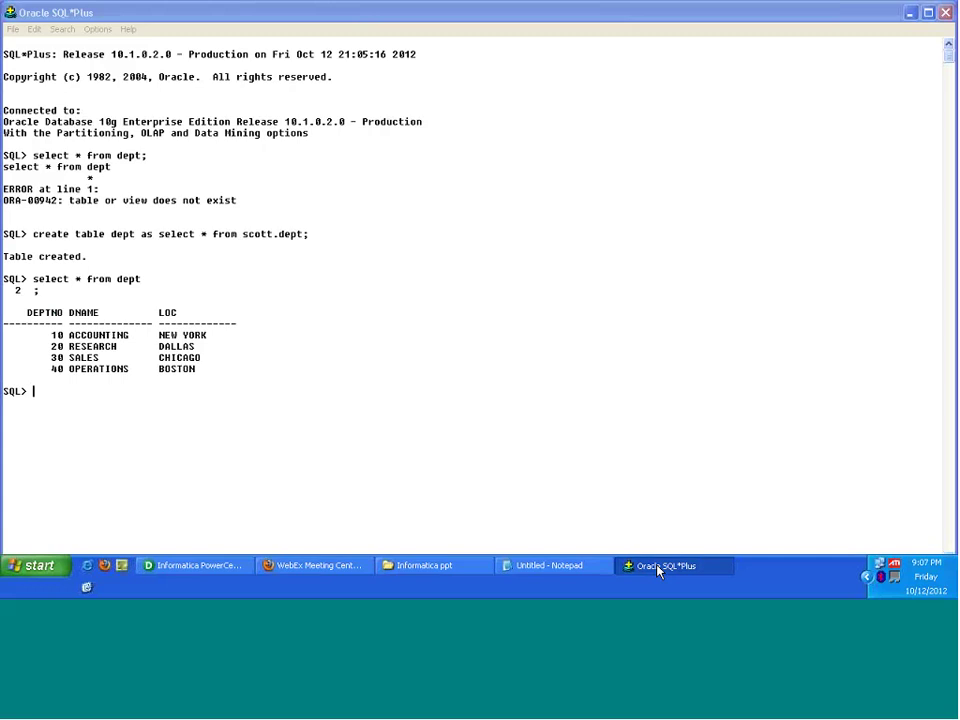
click(658, 567)
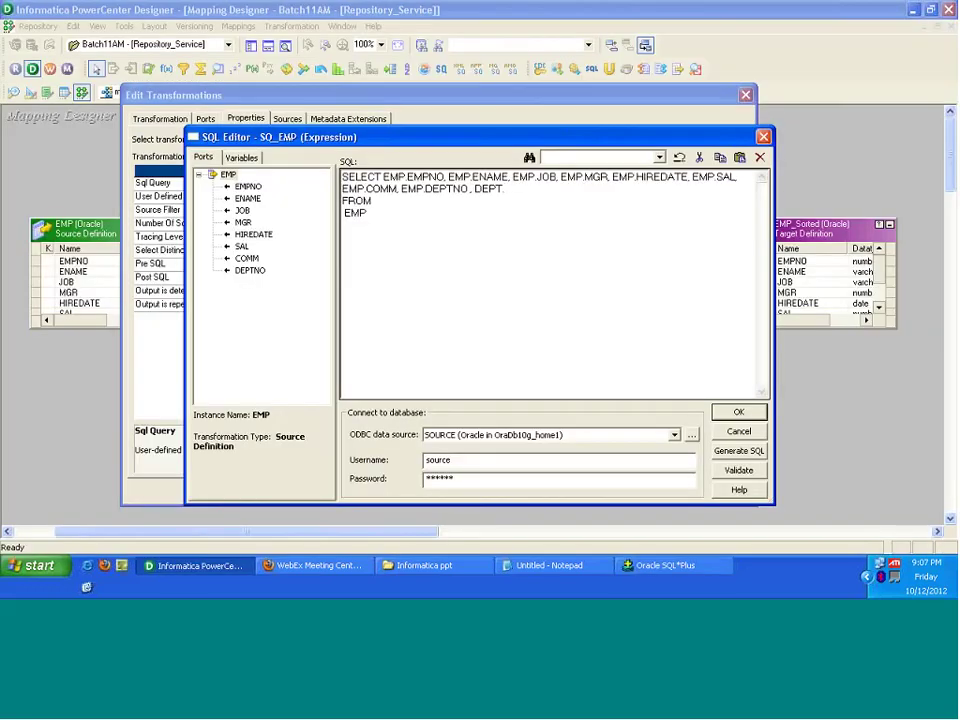
text(DNAME)
text(.DNAM)
text(E FROM  EMP,DEPT)
text( WHERE )
text(EMP)
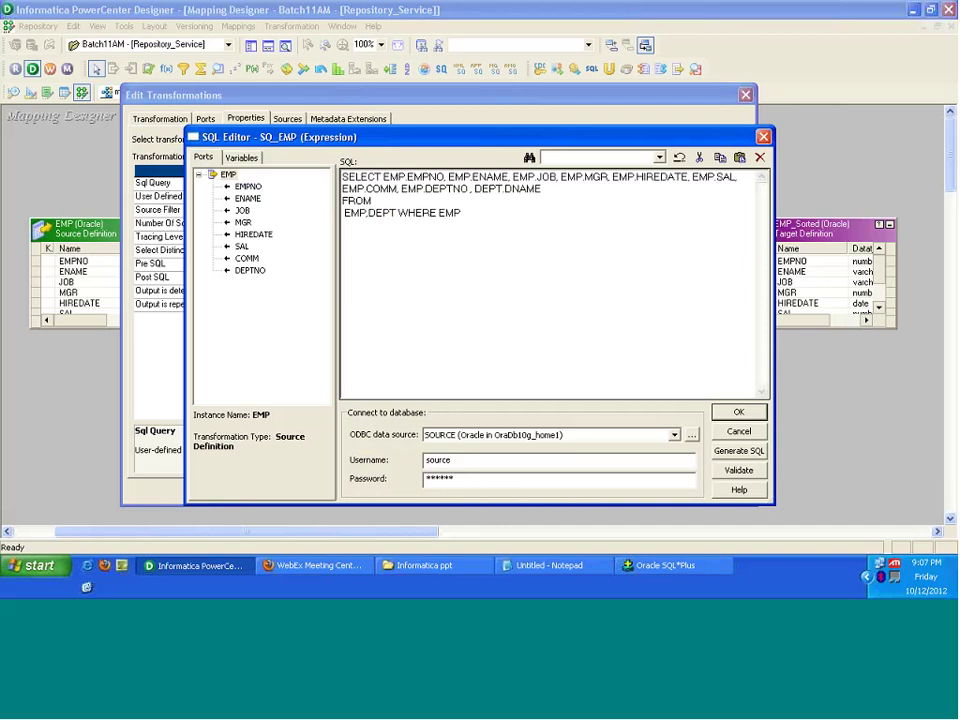
text(.DEPTNO=DEPT.DEPTNO)
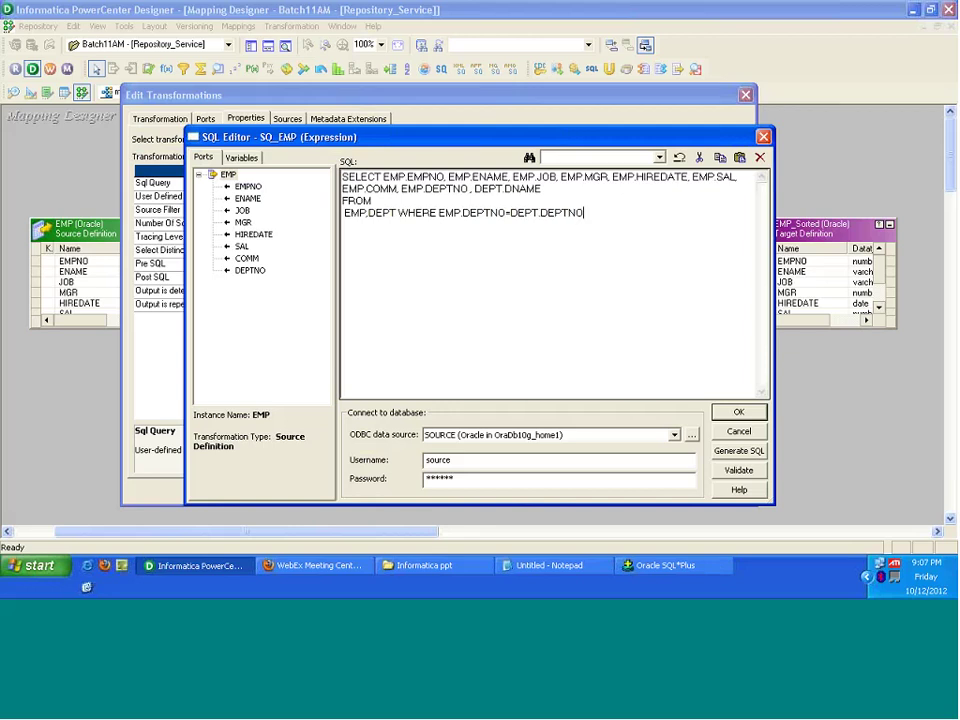
click(738, 412)
Step: Apply the query, reopen SQ_EMP, and add a new port named DNAME on the Ports tab
click(660, 491)
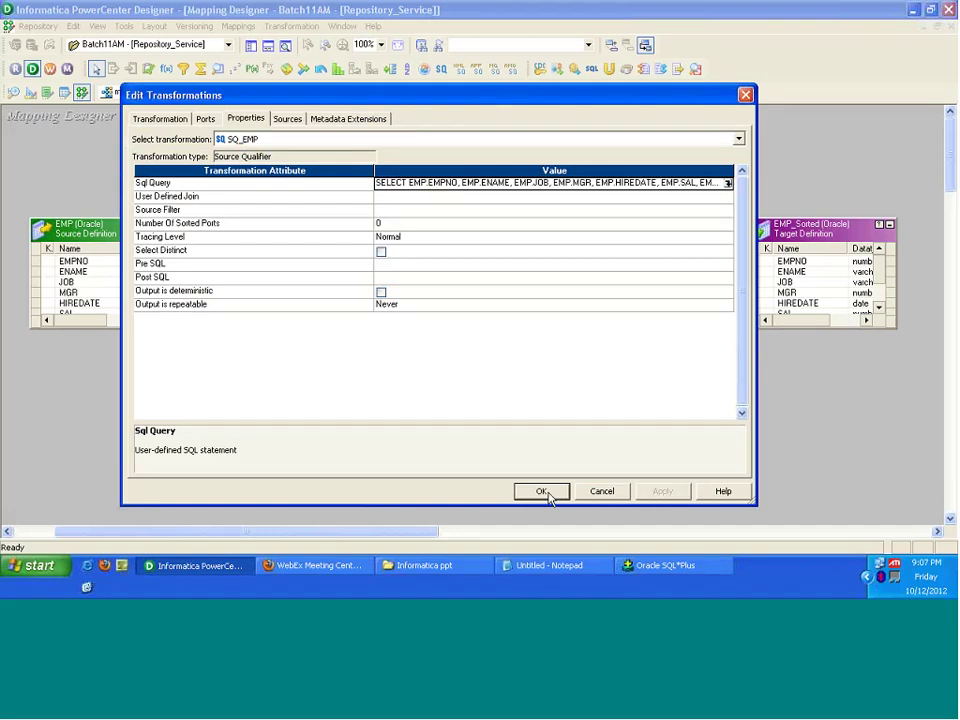
click(541, 491)
double_click(300, 224)
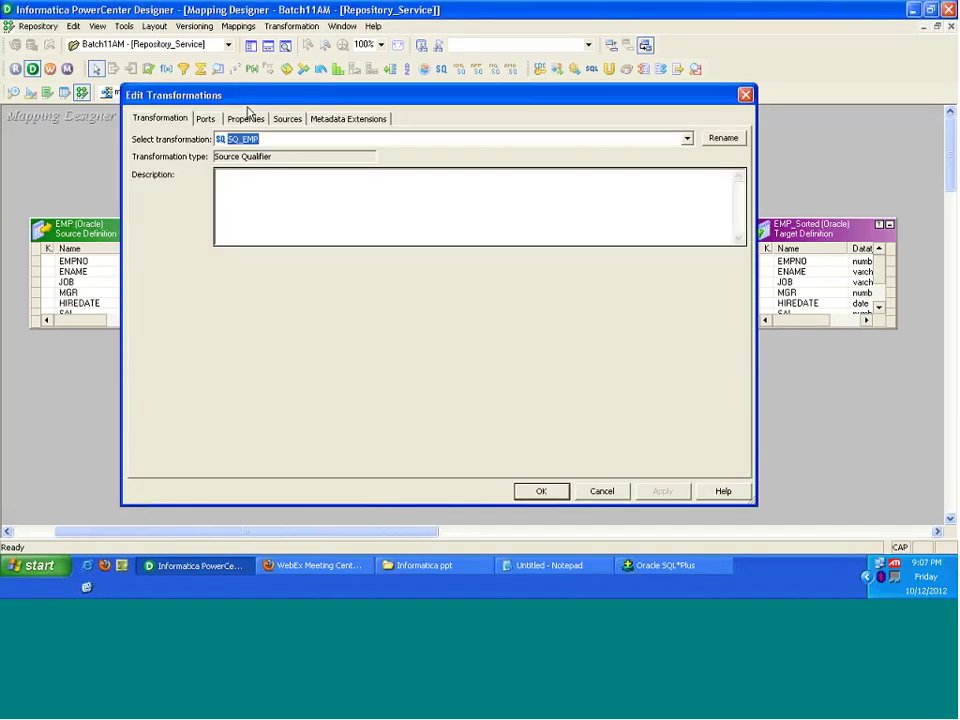
click(205, 118)
drag(272, 267, 265, 298)
click(635, 157)
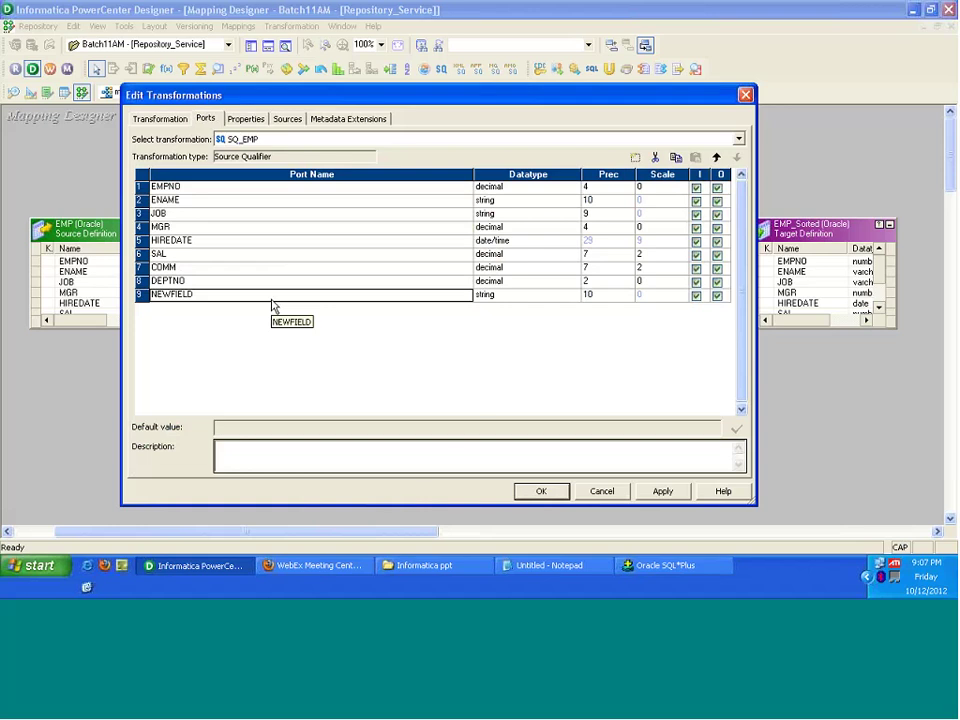
text(d)
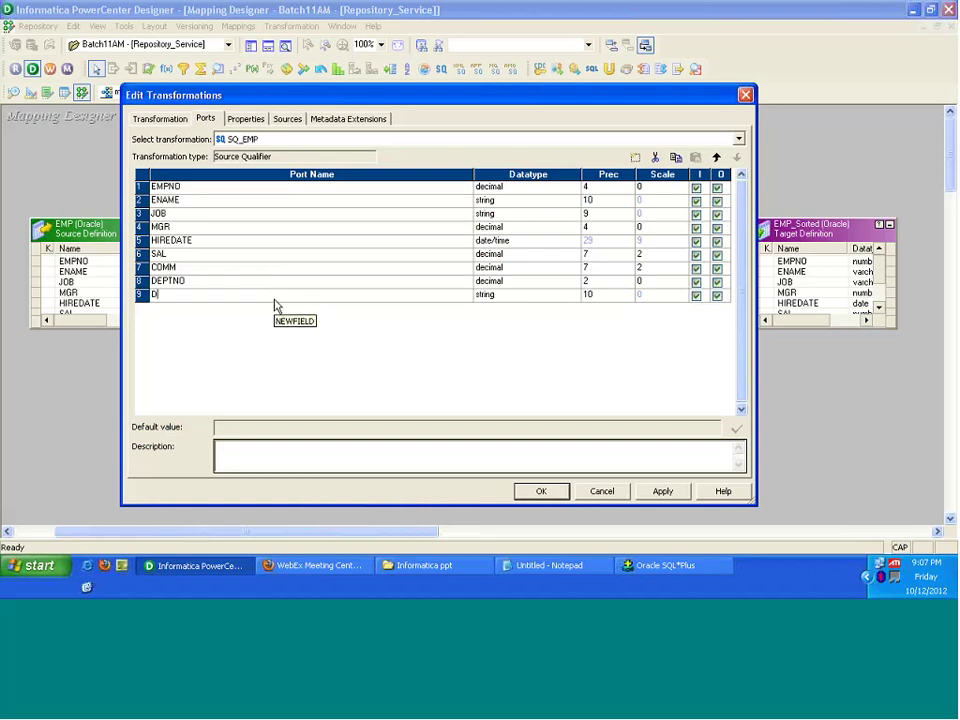
text(NAME)
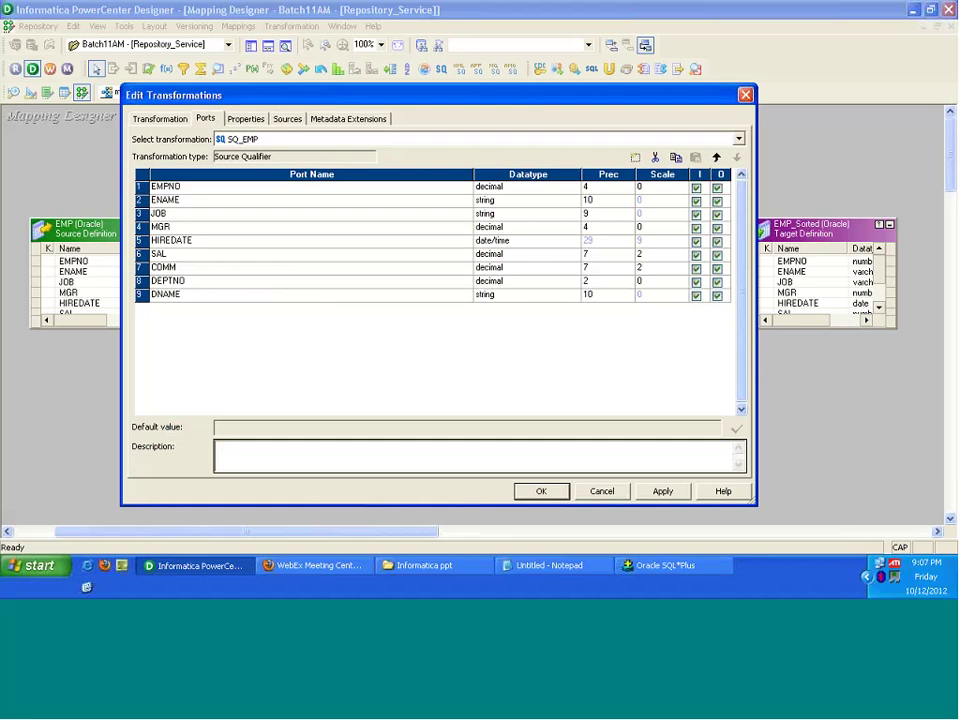
click(662, 491)
click(250, 119)
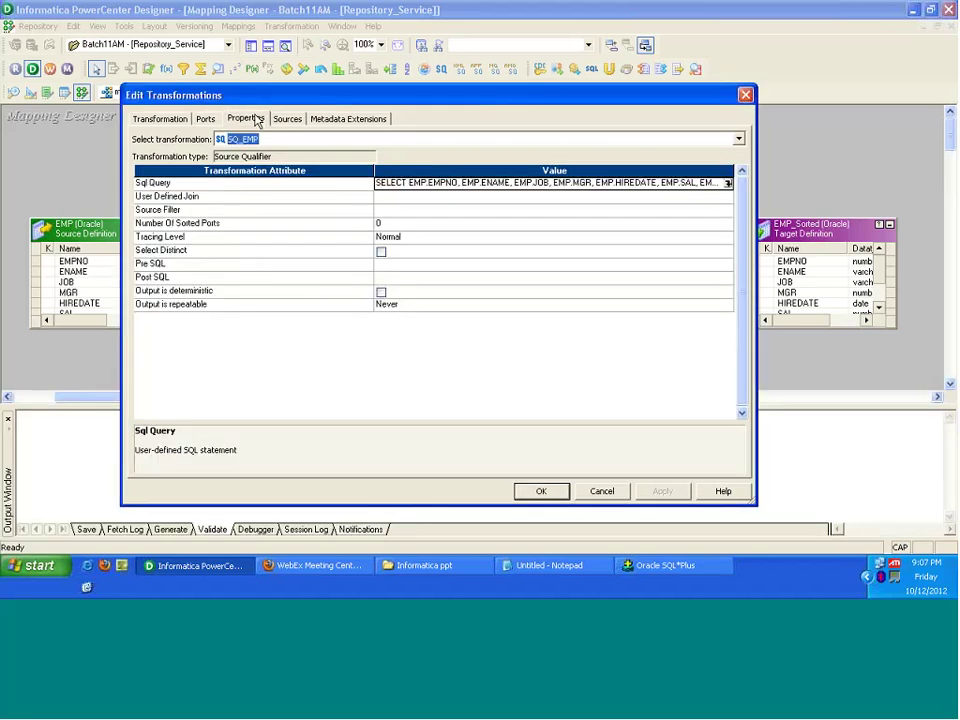
Step: Validate the SQ_EMP join query, dismiss the 8-field warning, and OK back to the mapping
click(727, 183)
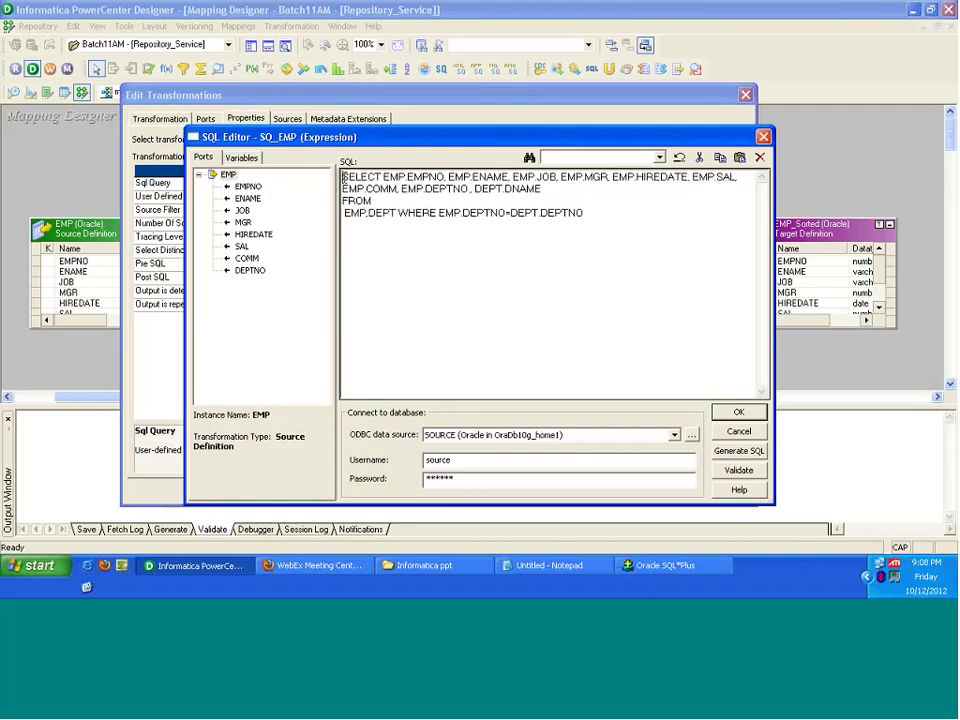
drag(343, 177, 606, 216)
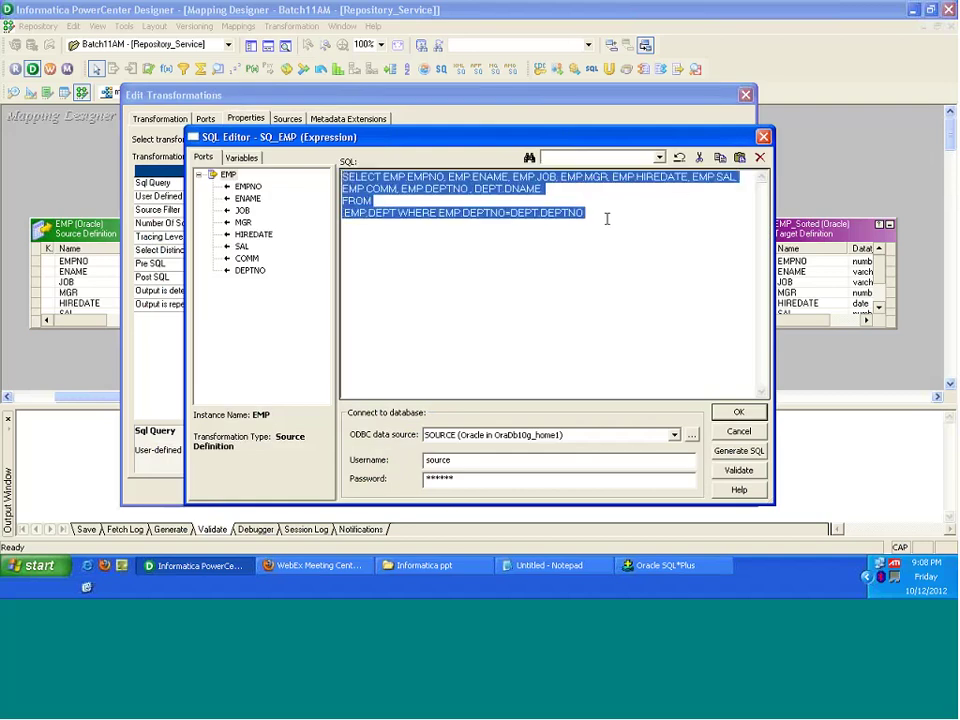
click(604, 214)
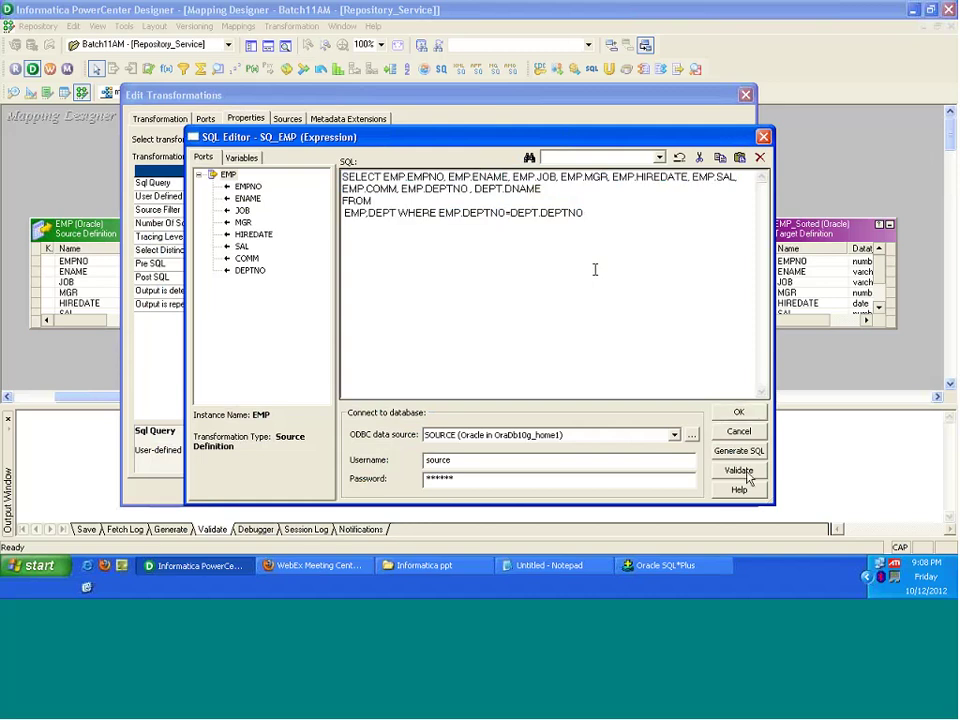
click(744, 472)
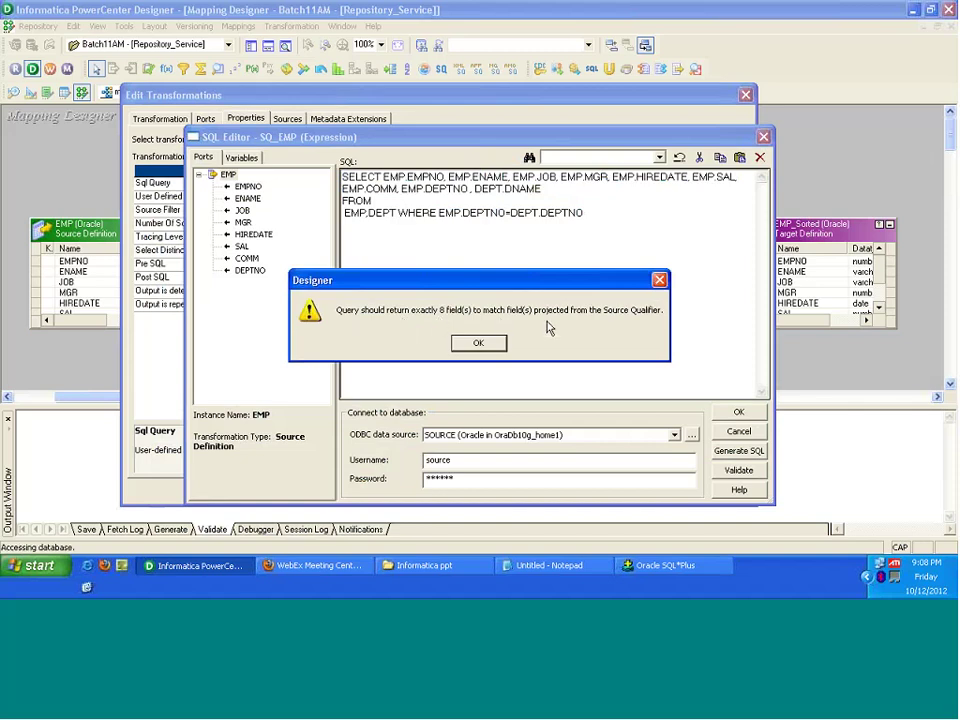
click(493, 348)
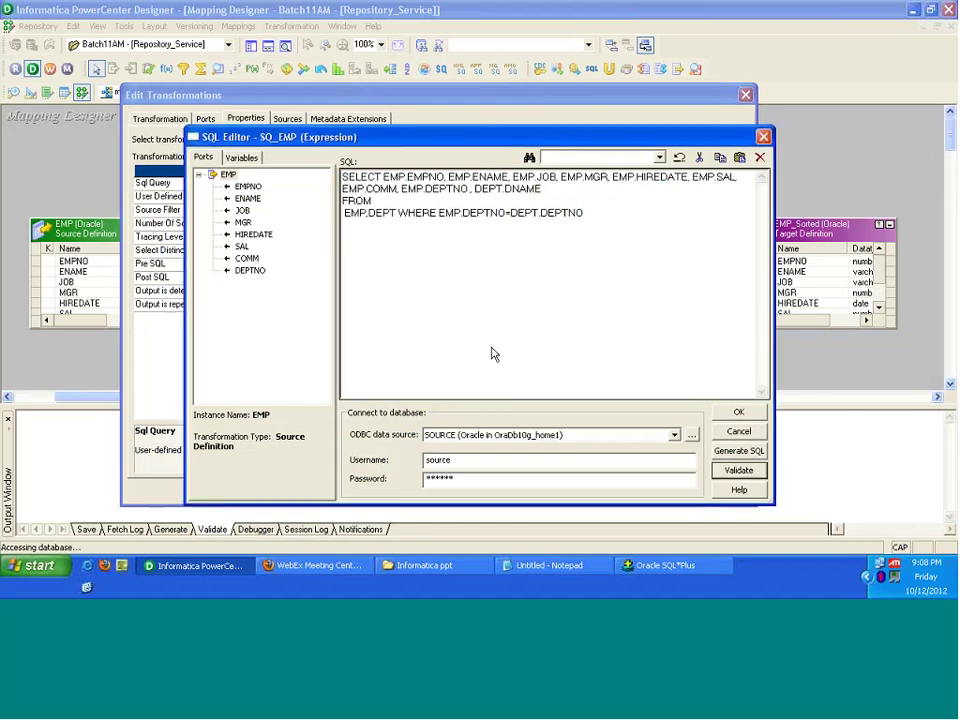
click(720, 415)
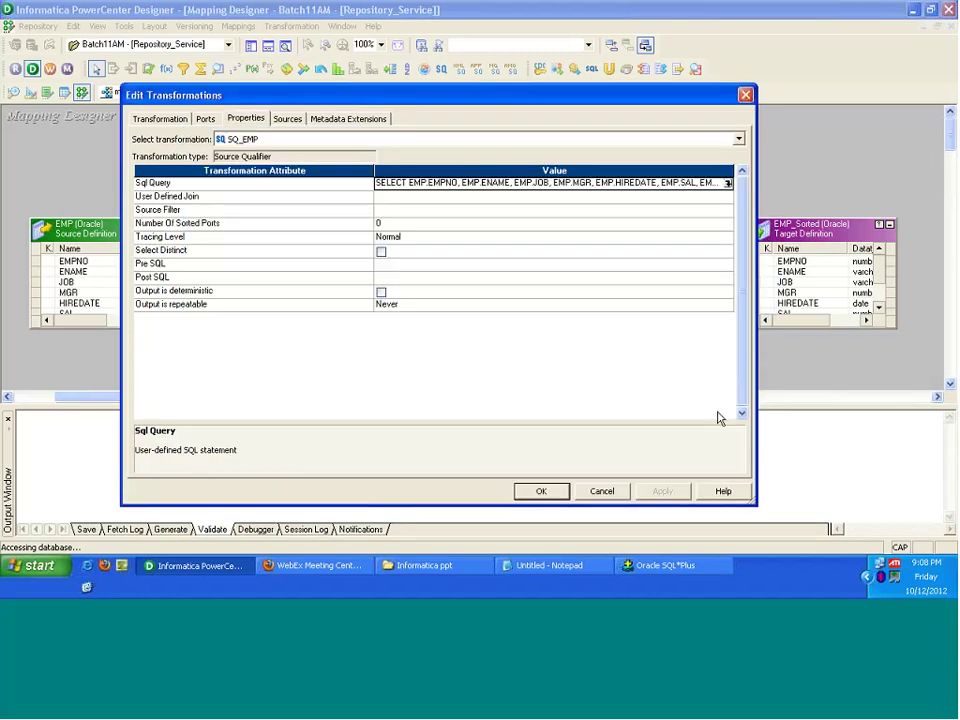
click(549, 493)
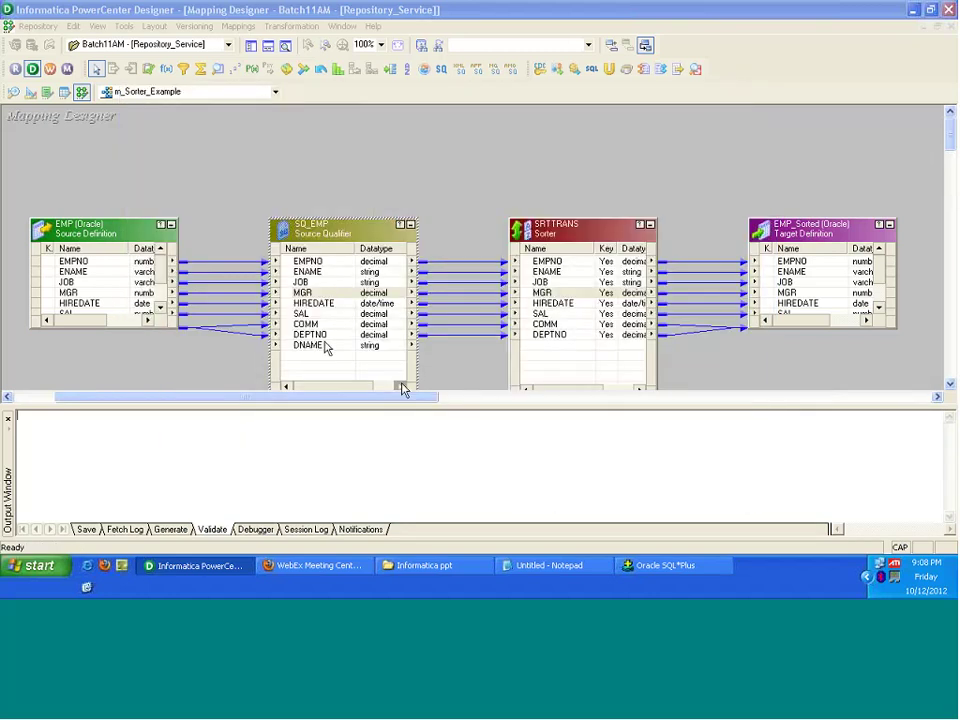
Step: Close the Output Window, select SQ_EMP ports EMPNO through DNAME, and reopen SQ_EMP's settings
click(318, 346)
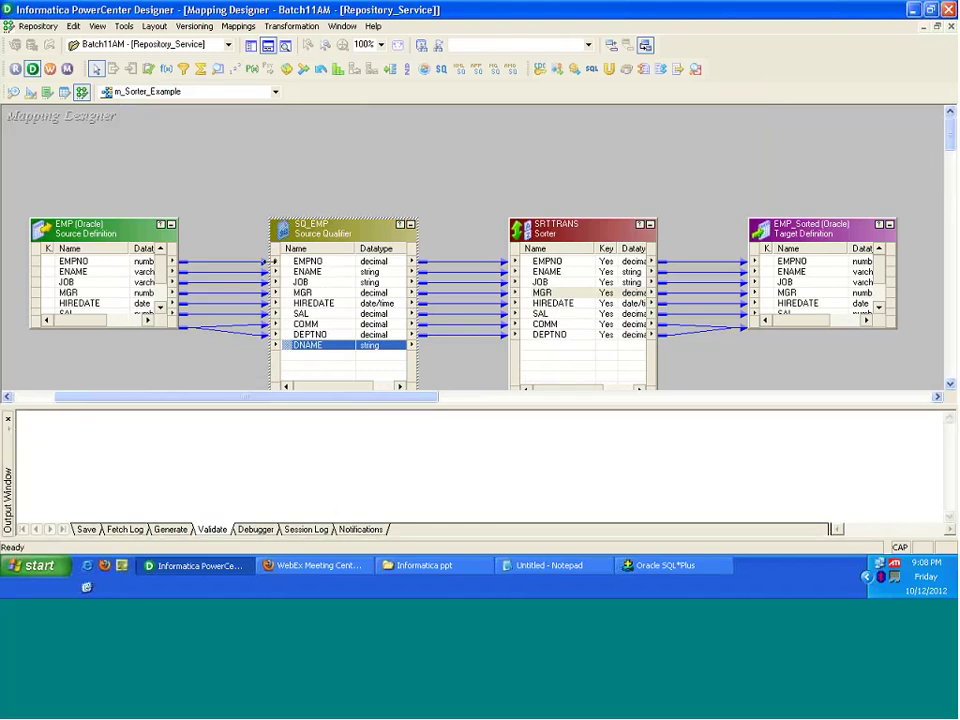
click(8, 419)
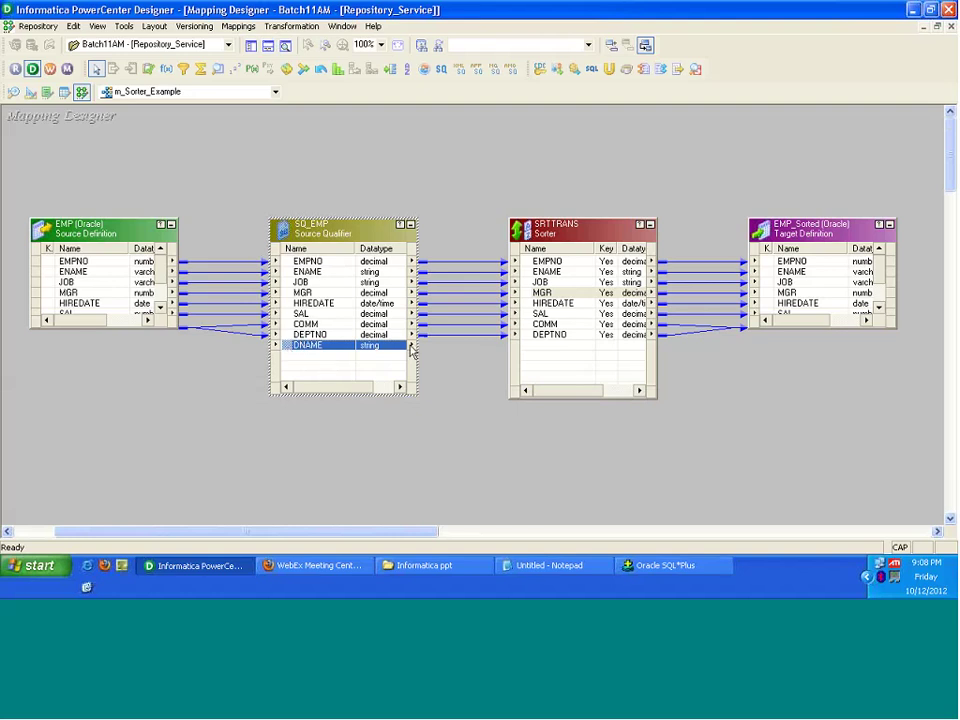
click(540, 353)
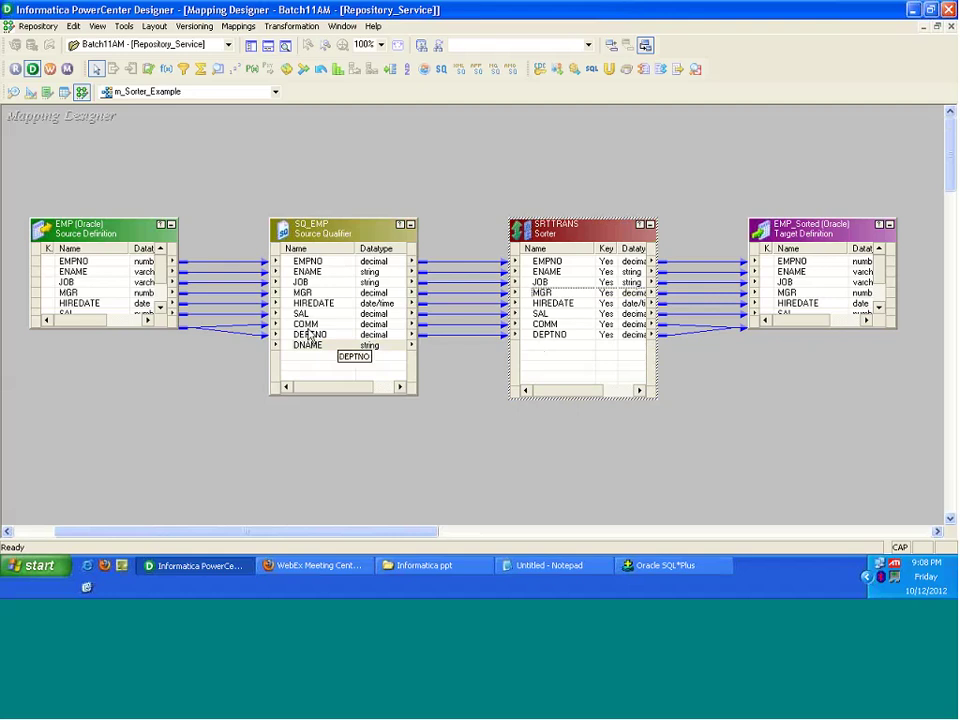
click(306, 281)
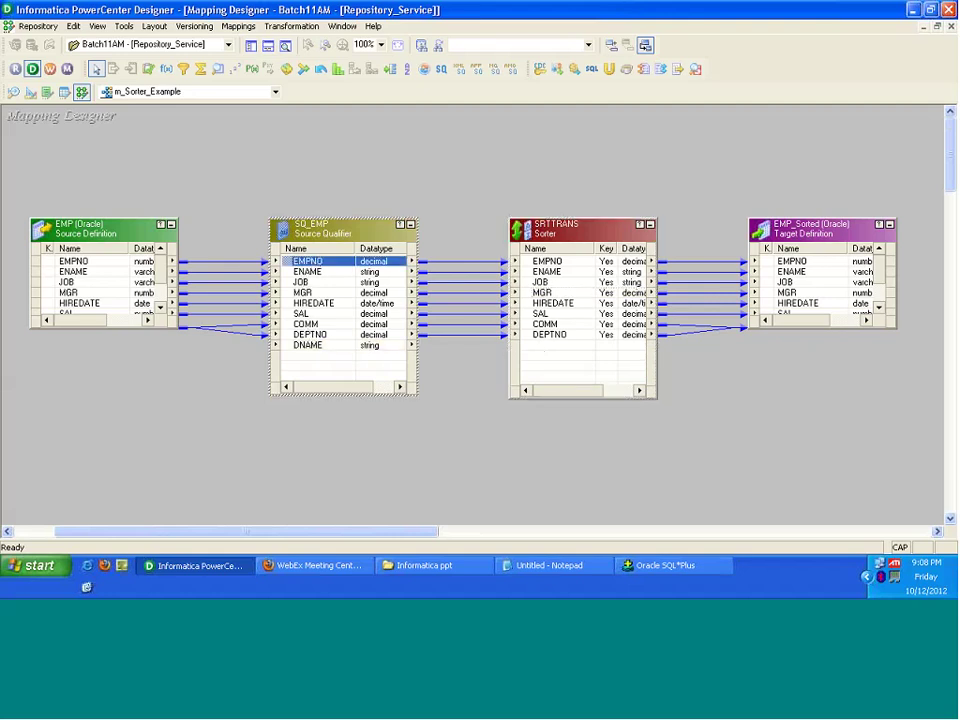
shift+click(330, 303)
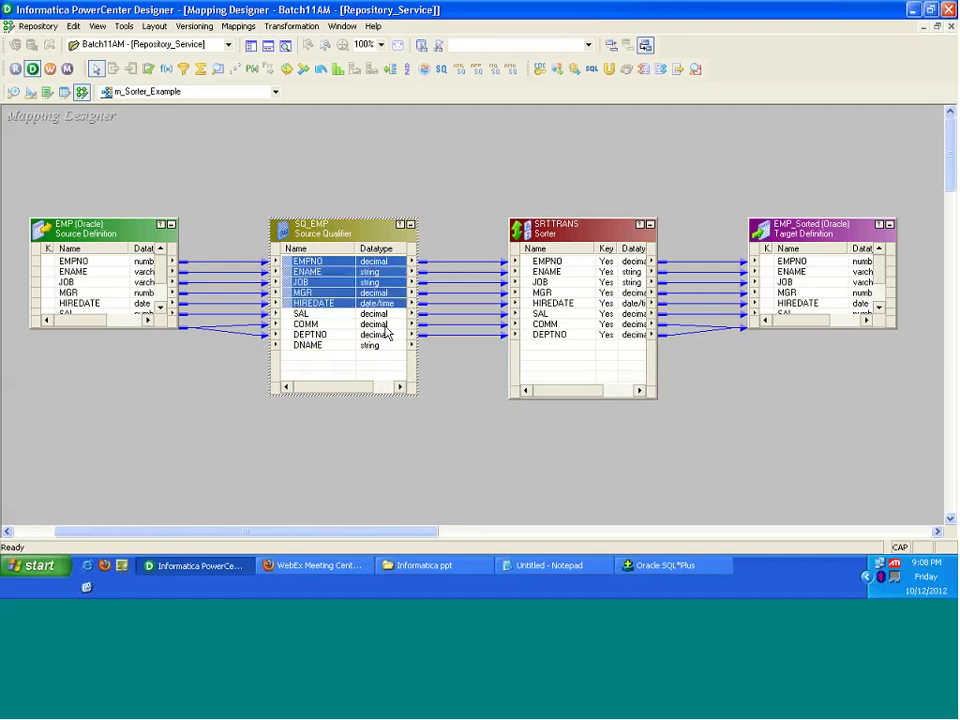
shift+click(387, 335)
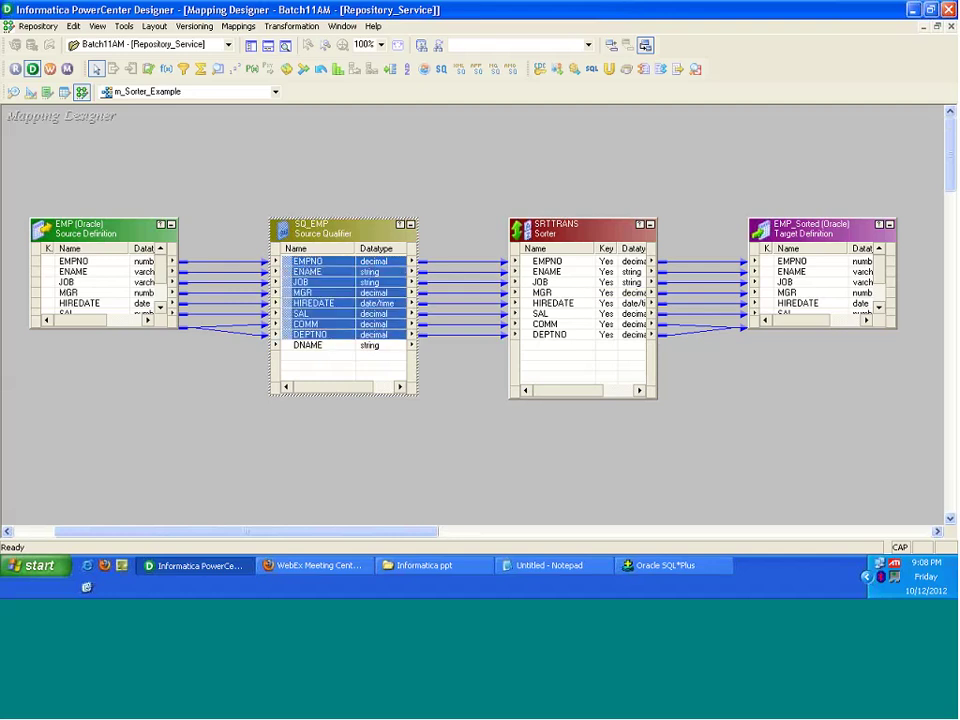
click(310, 345)
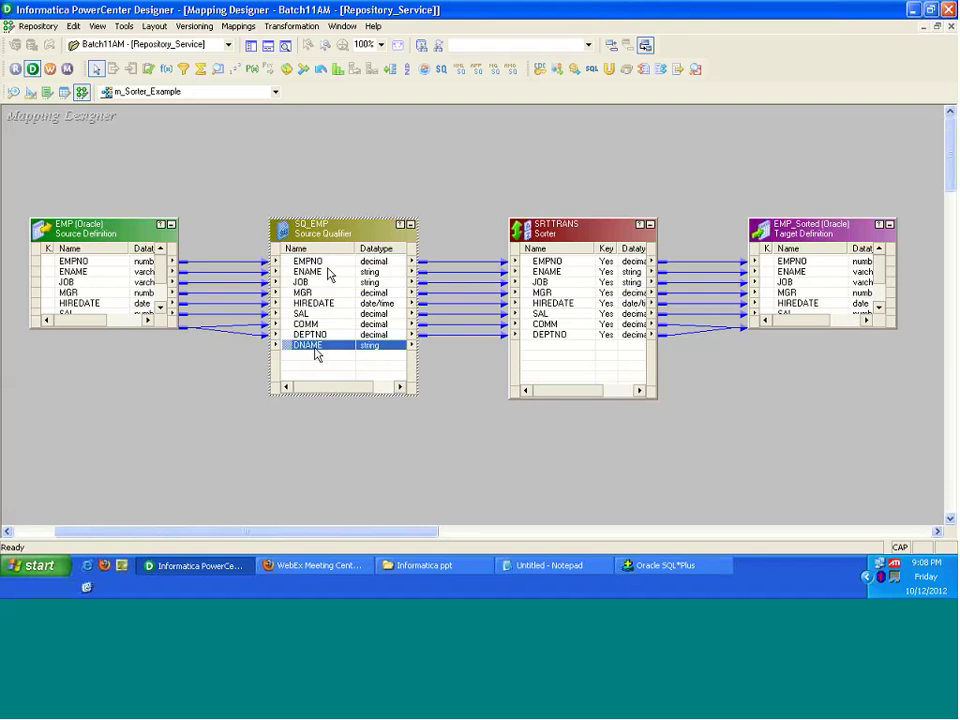
double_click(332, 231)
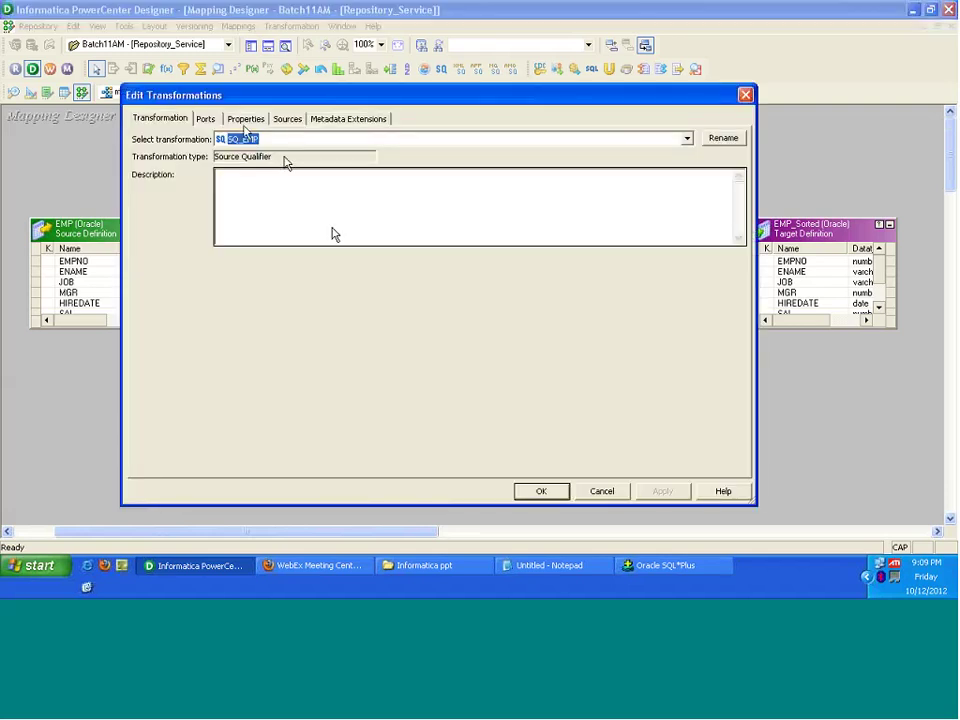
Step: Validate the join query again with DEPT.DNAME highlighted; it still warns about 8 fields
click(241, 120)
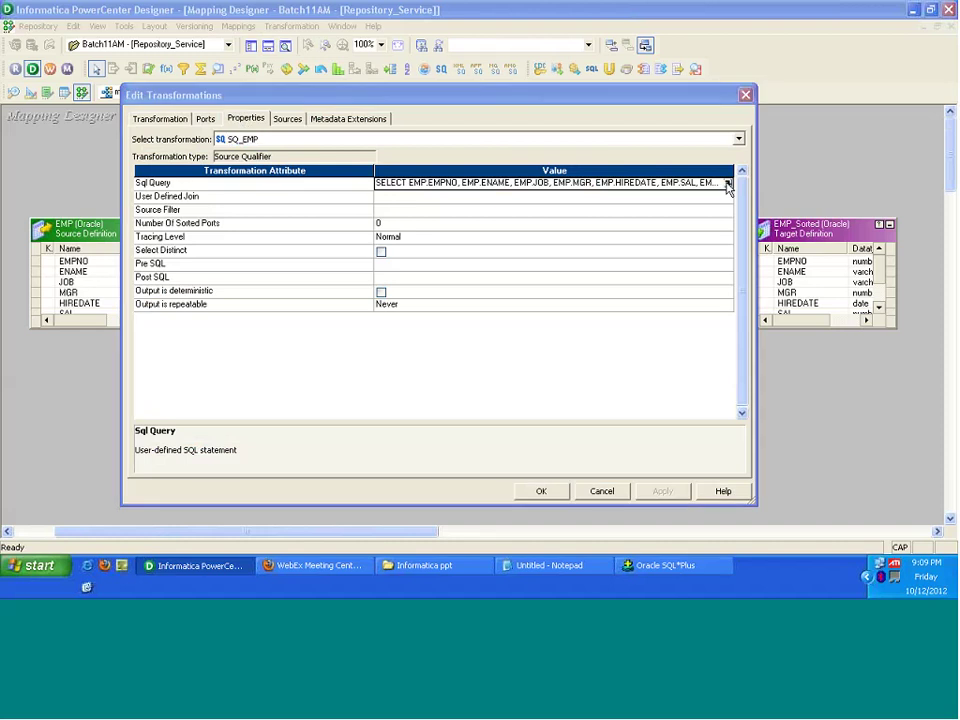
click(727, 184)
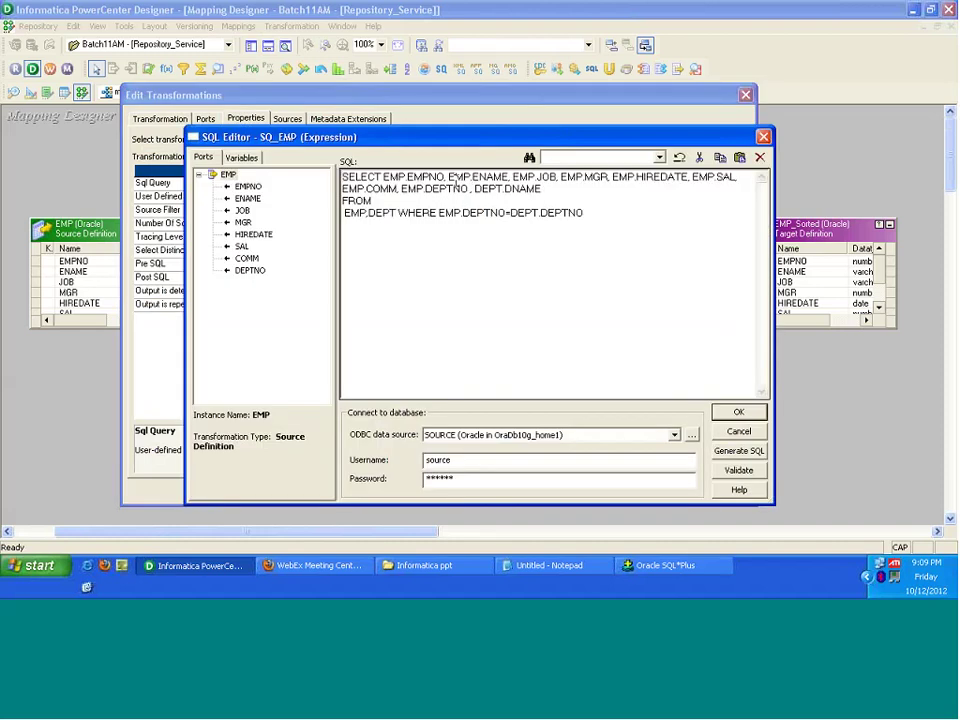
drag(474, 188, 551, 193)
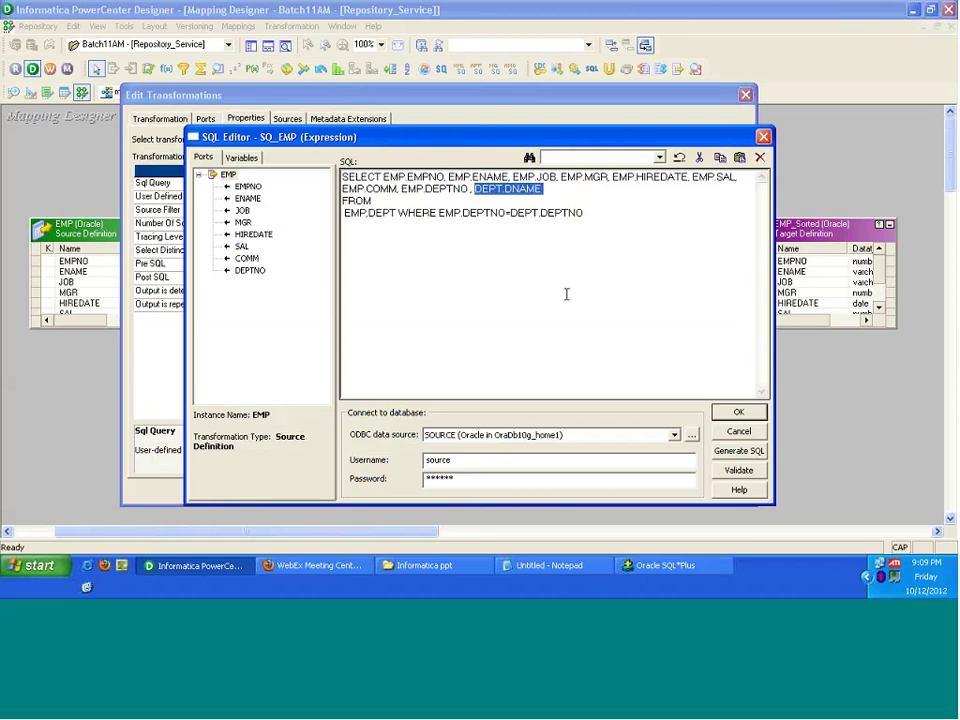
click(737, 472)
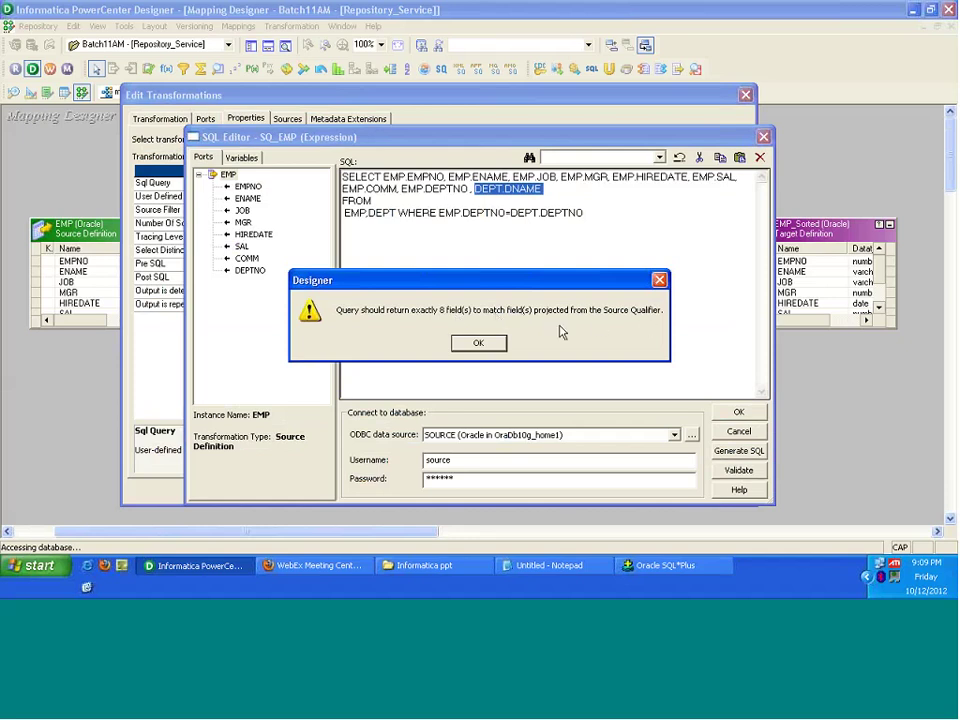
click(478, 343)
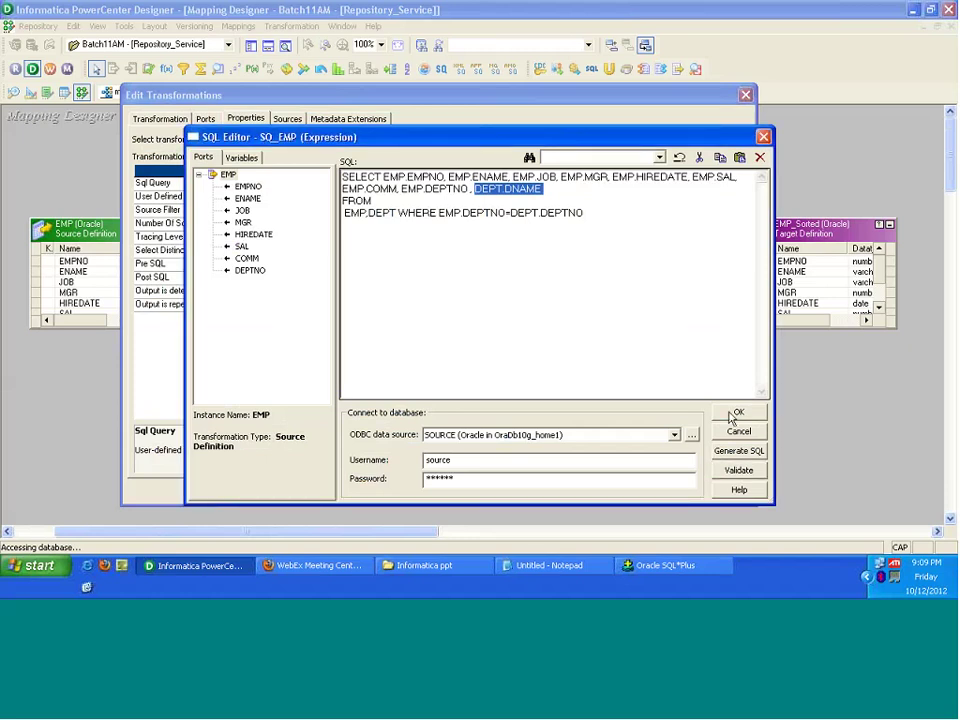
click(738, 412)
Step: Close SQ_EMP's settings, extend the port selection to JOB and SAL, and reopen SQ_EMP
click(541, 491)
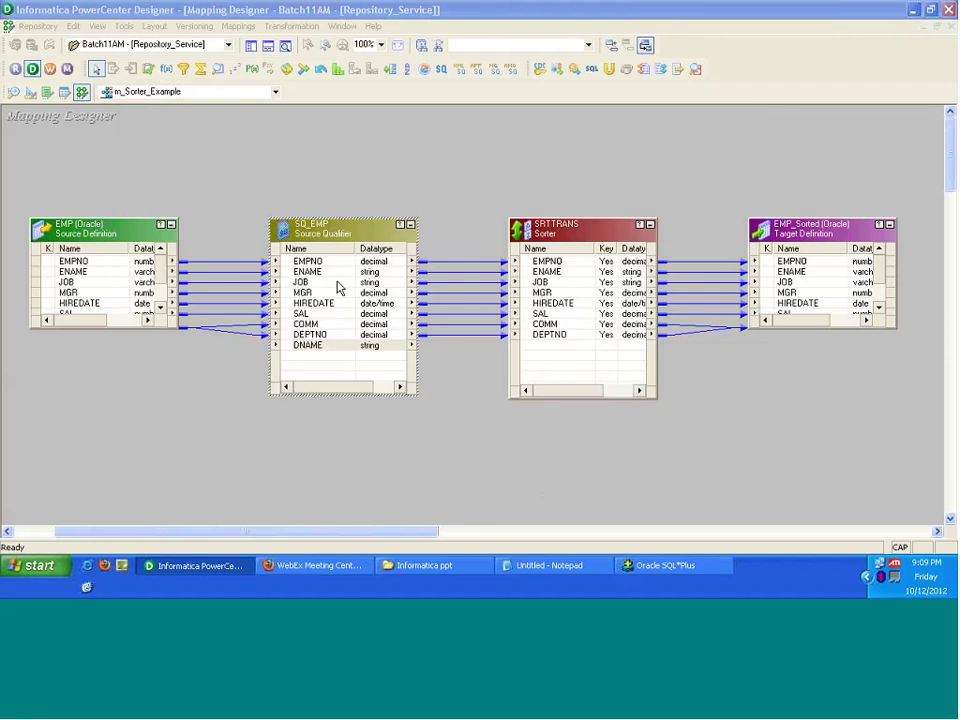
key(shift+Down)
key(shift+Down)
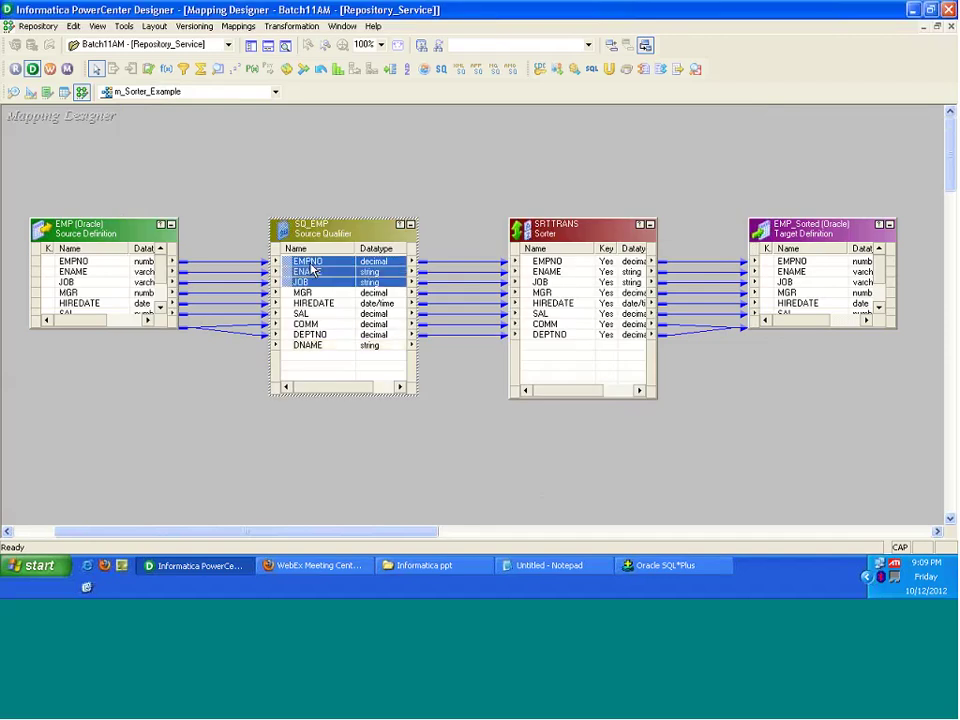
key(shift+Down)
key(shift+Down)
key(shift+Down)
key(shift+Down)
key(shift+Down)
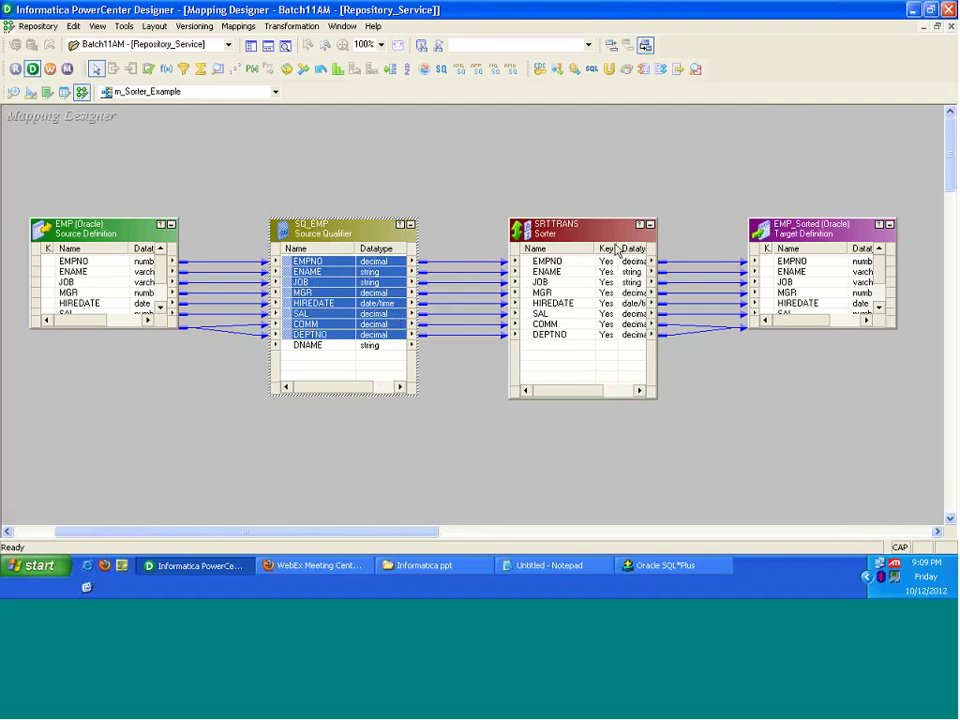
double_click(351, 233)
Step: Review the EMP–DEPT join query's column list in the Sql Query editor and close it unchanged
click(245, 119)
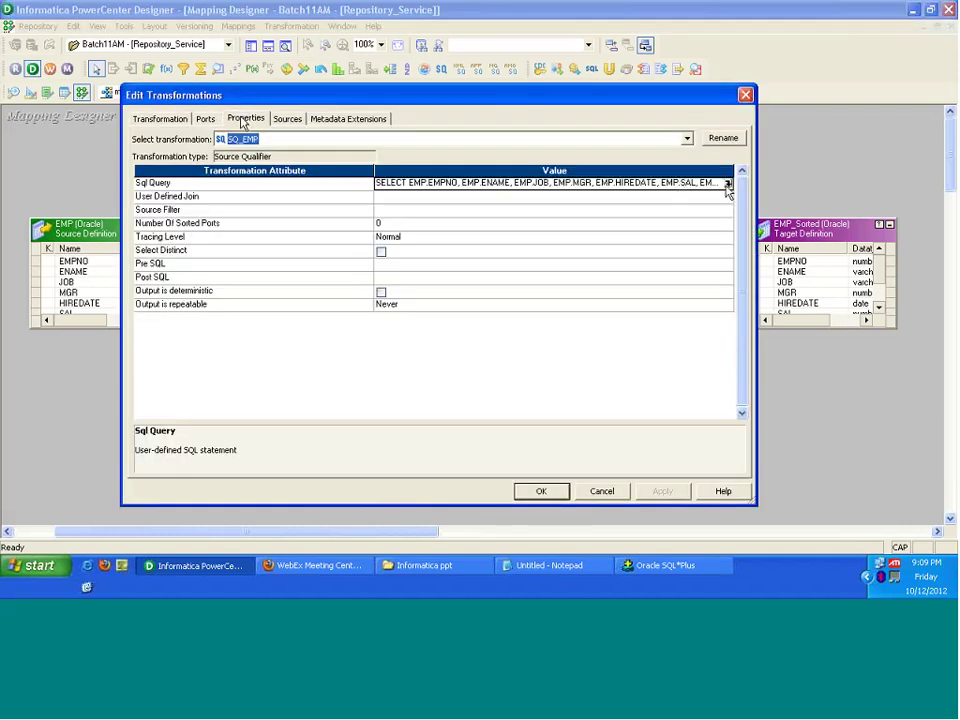
click(728, 184)
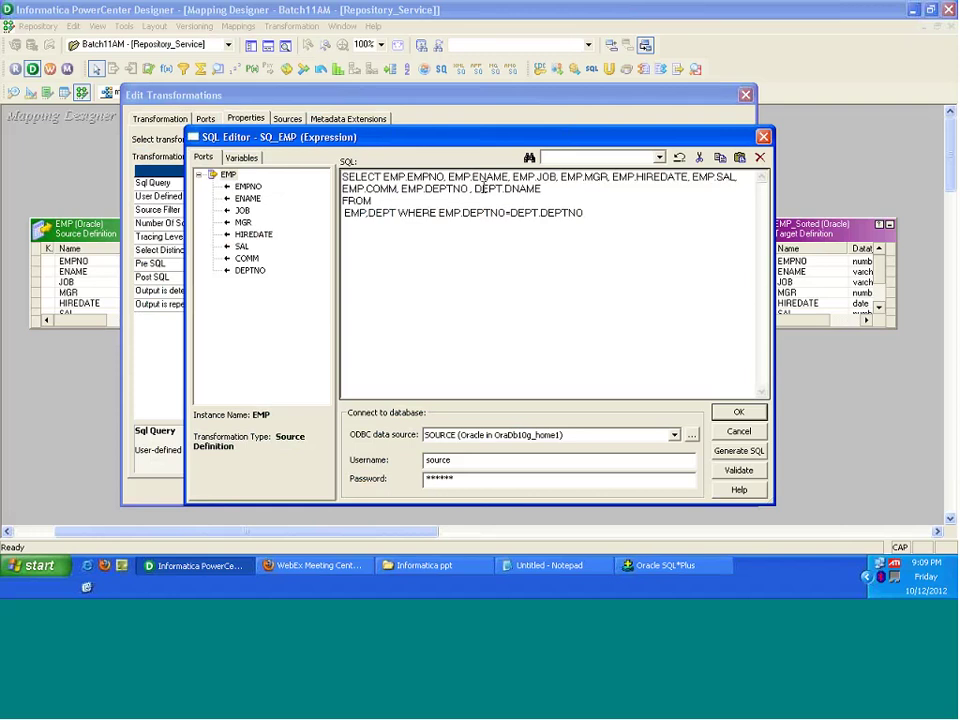
drag(541, 189, 384, 177)
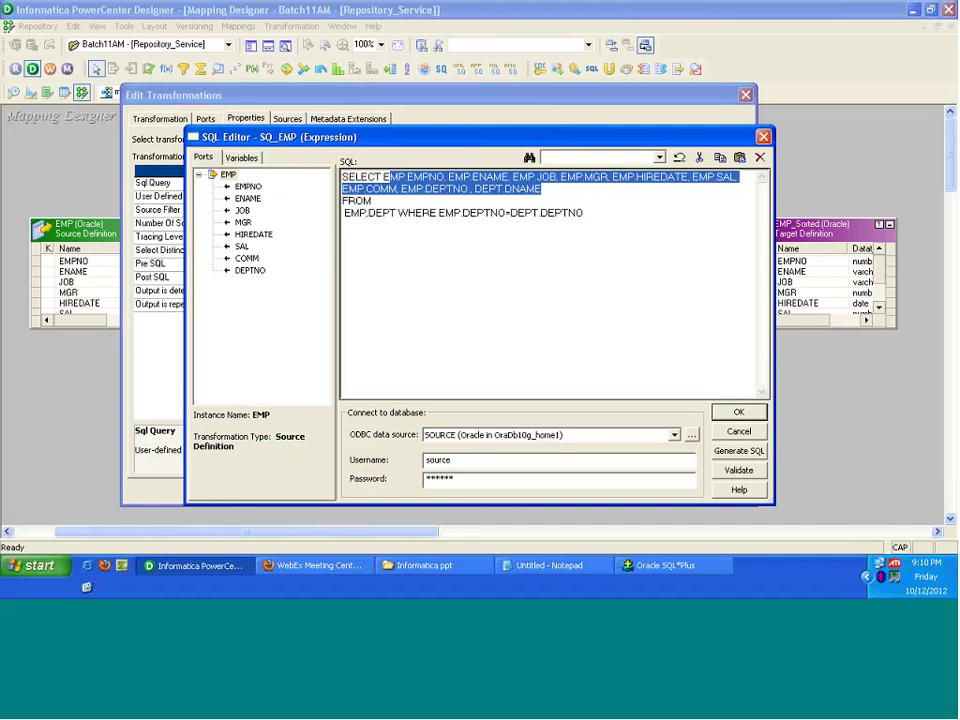
click(737, 413)
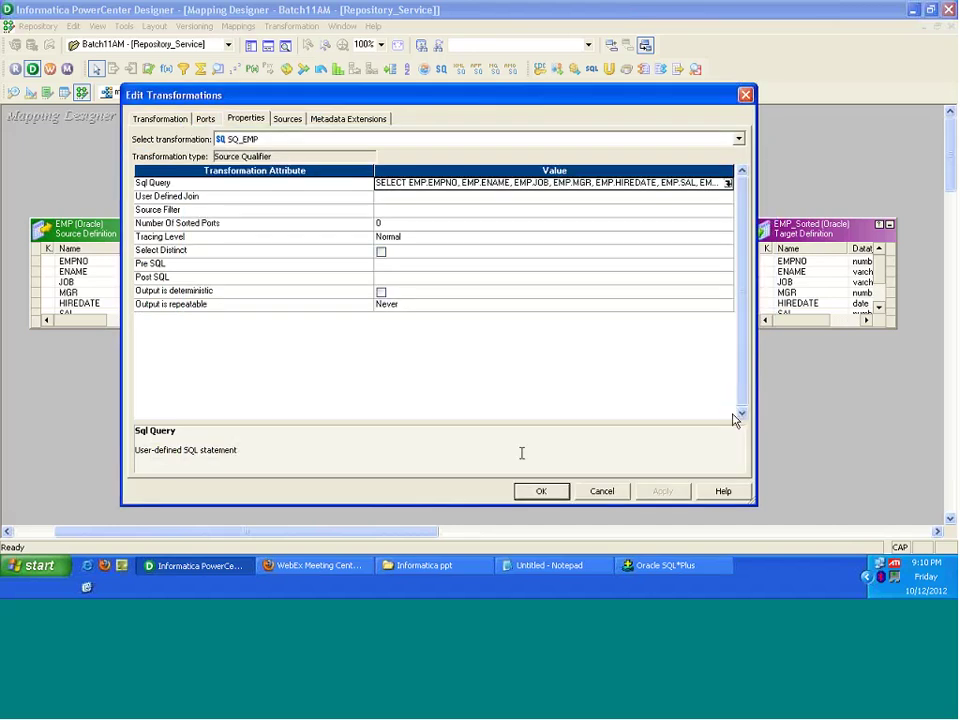
Step: Close SQ_EMP's settings and link its DNAME port into the SRTTRANS sorter
key(Return)
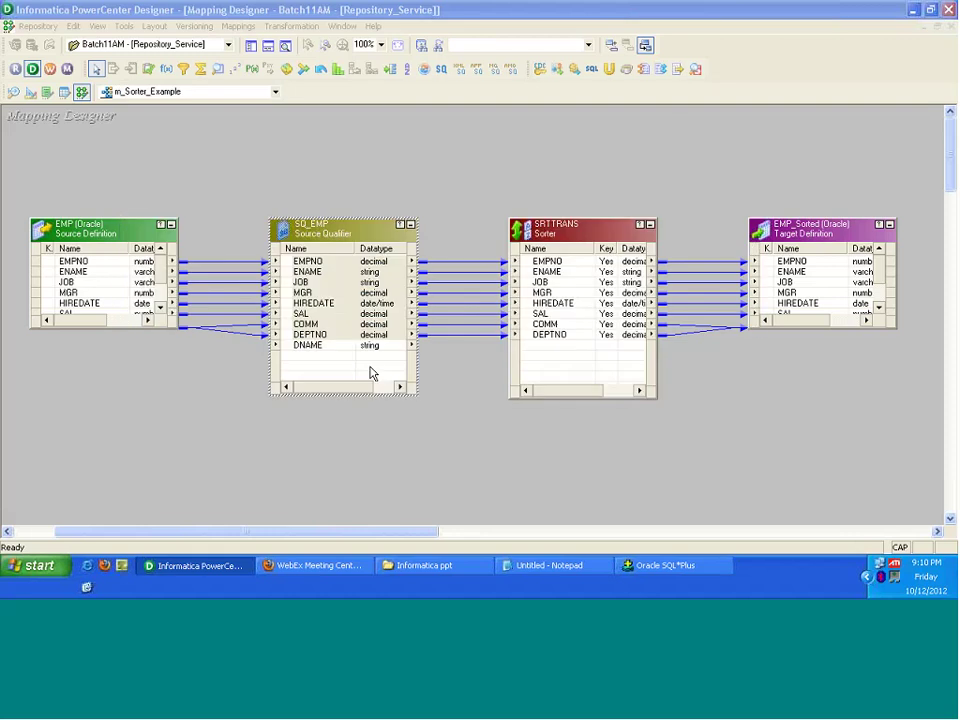
click(300, 347)
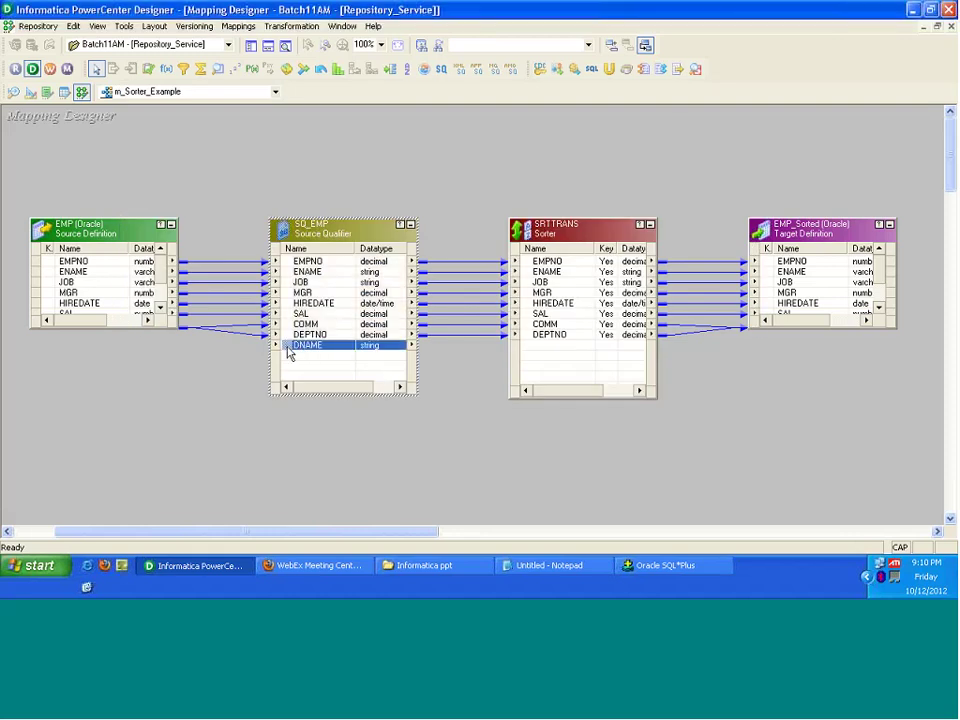
drag(288, 352, 540, 350)
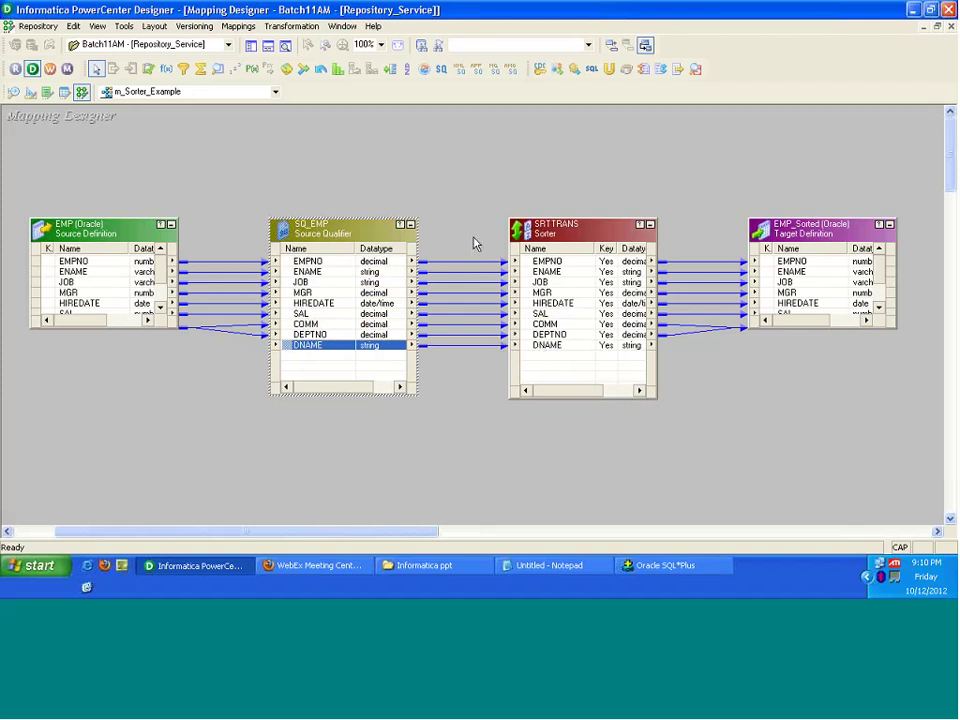
Step: Validate SQ_EMP's EMP–DEPT join SQL override and dismiss the exactly-8-fields warning
double_click(330, 228)
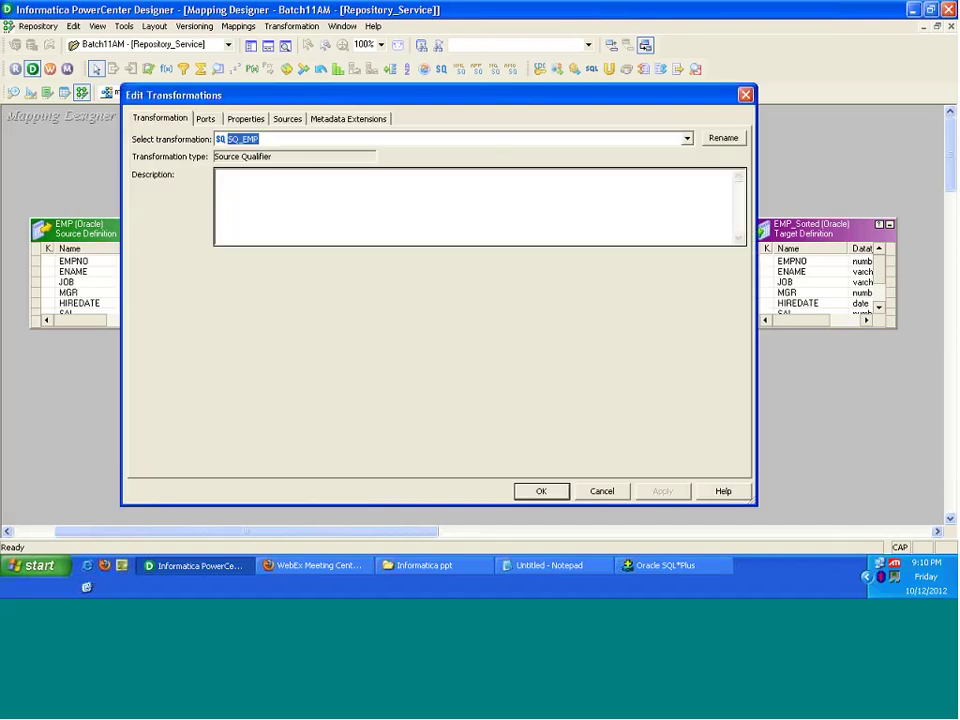
click(245, 118)
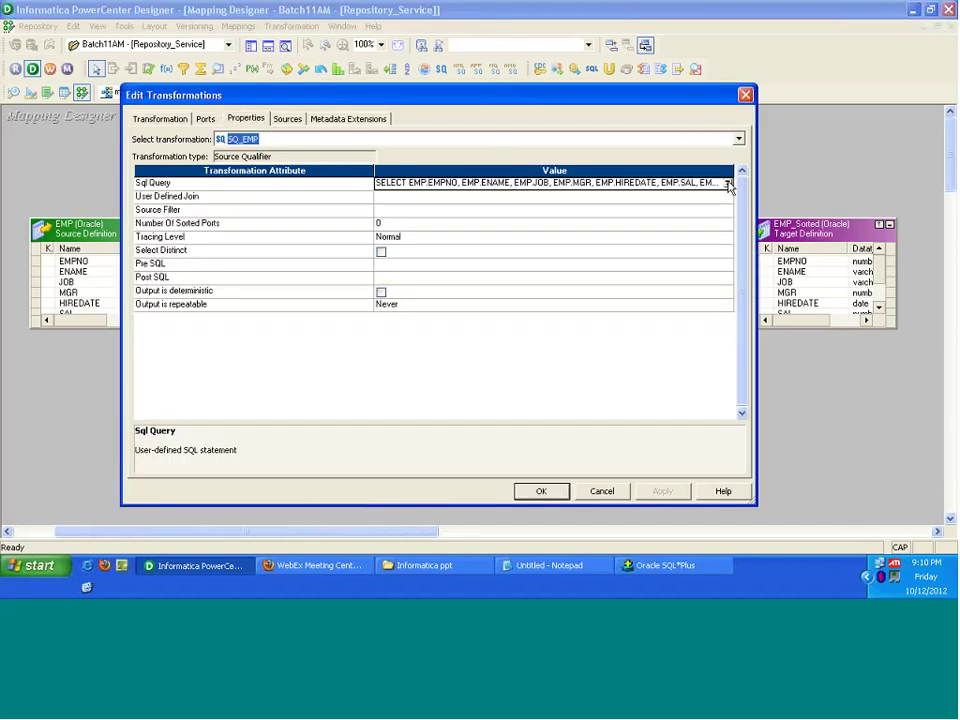
click(728, 184)
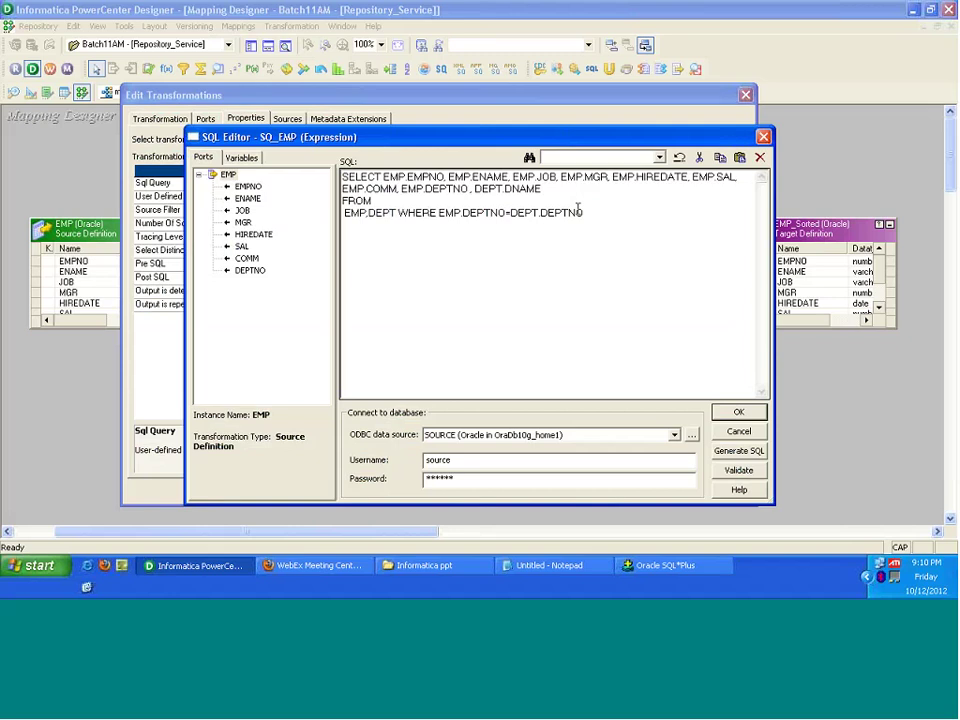
drag(541, 189, 386, 177)
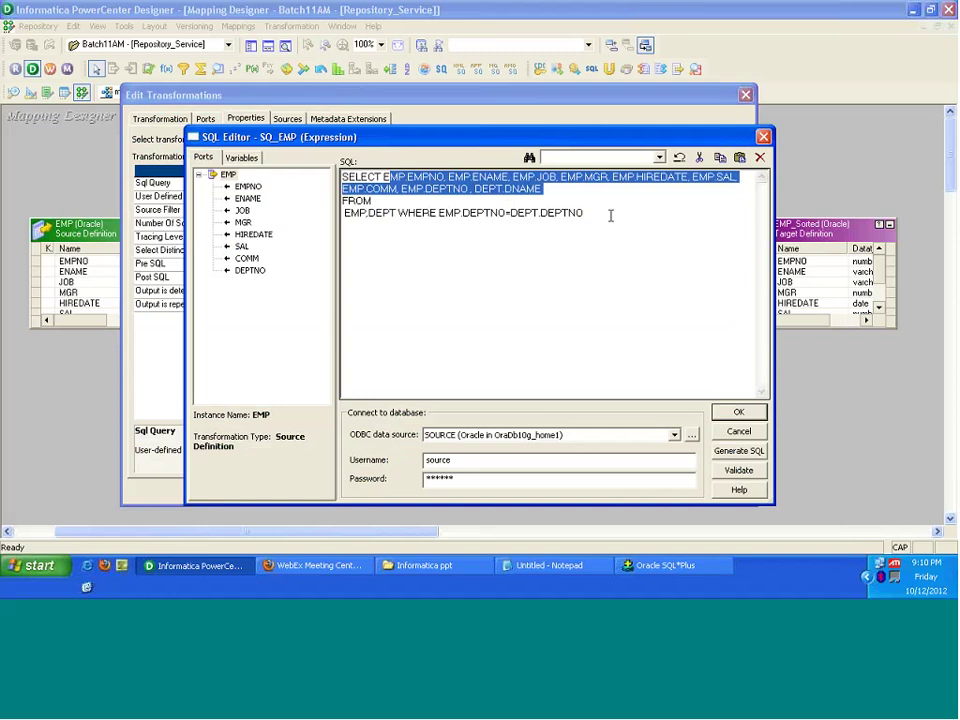
click(740, 472)
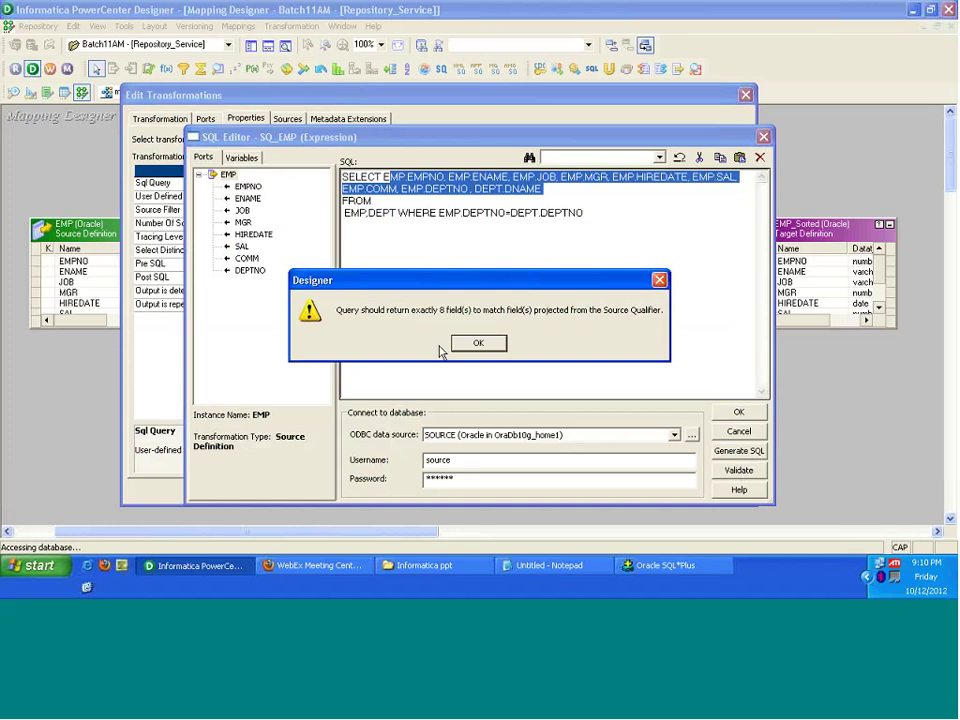
click(476, 346)
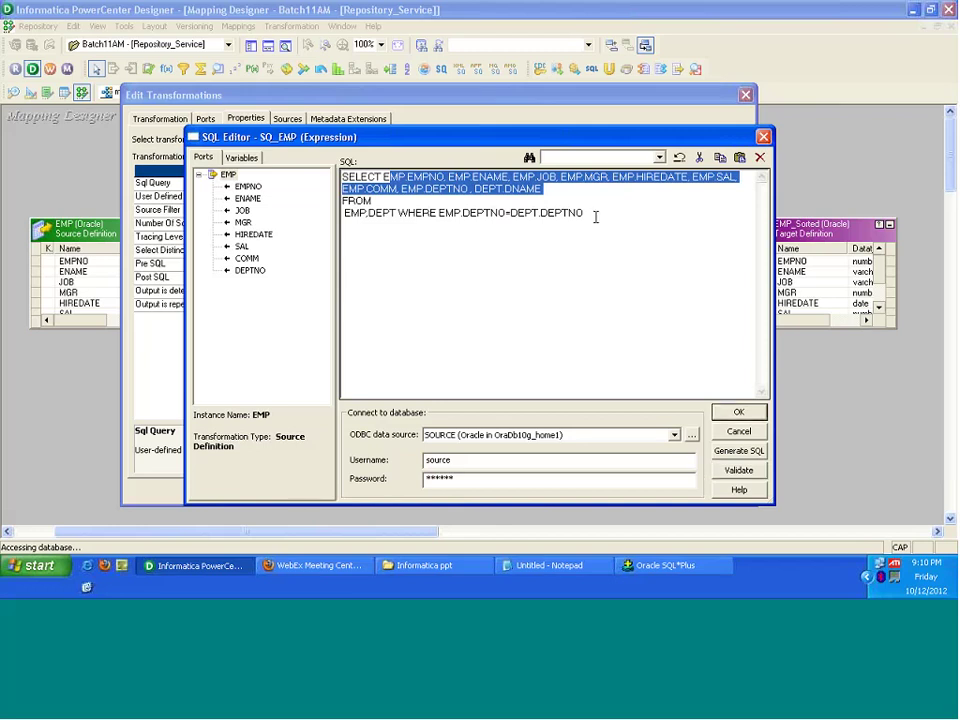
click(595, 217)
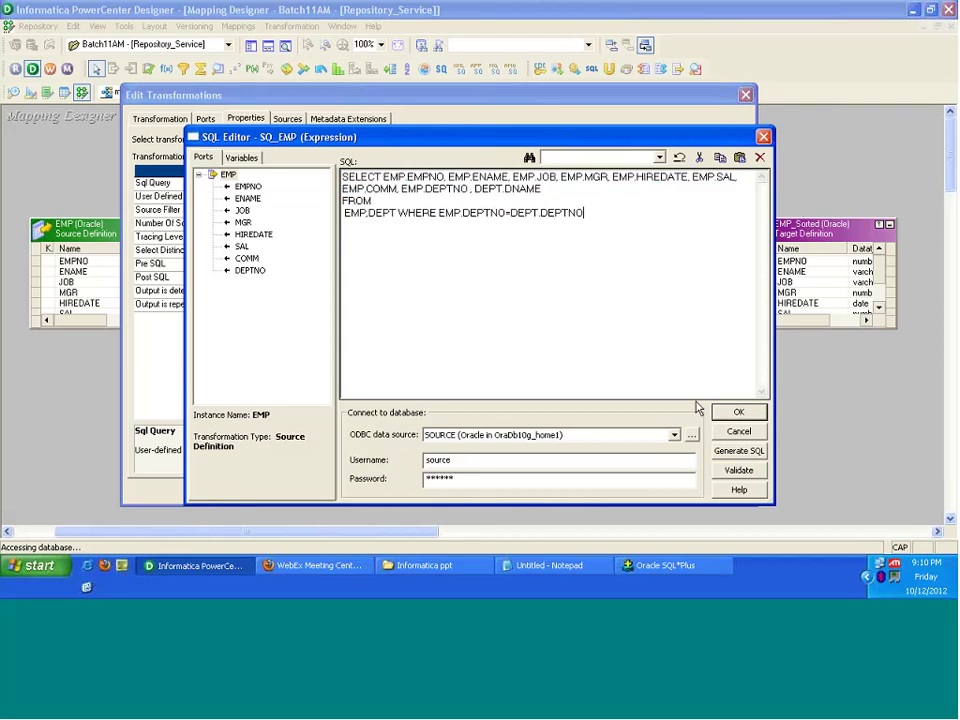
Step: Regenerate the default SQL and add DEPT.DNAME to the SELECT column list
click(741, 451)
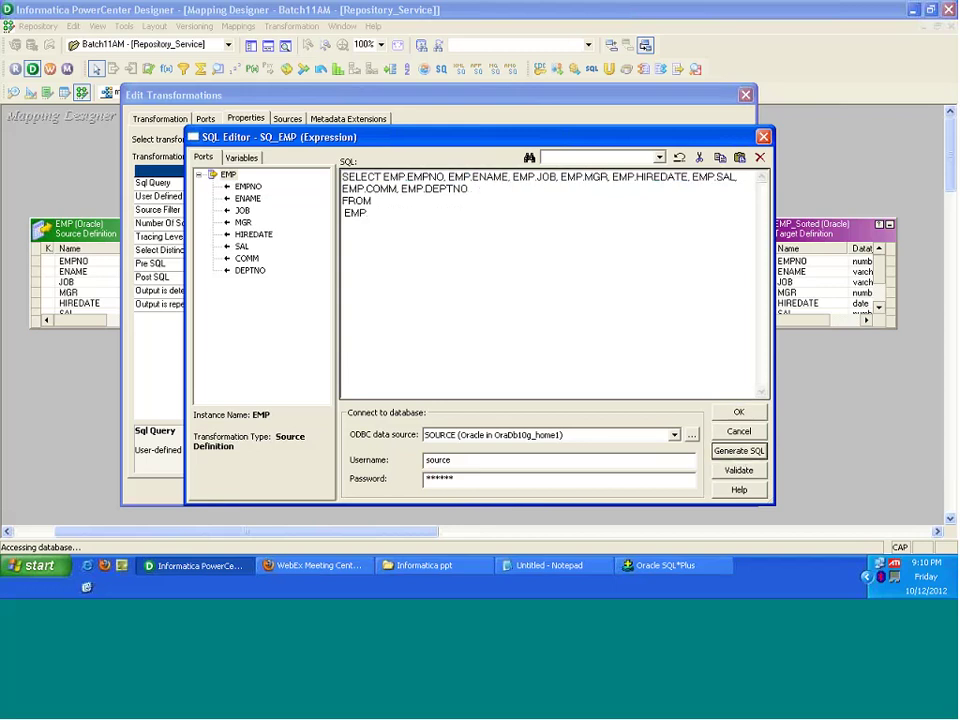
click(539, 358)
text(,)
text(DEPT.)
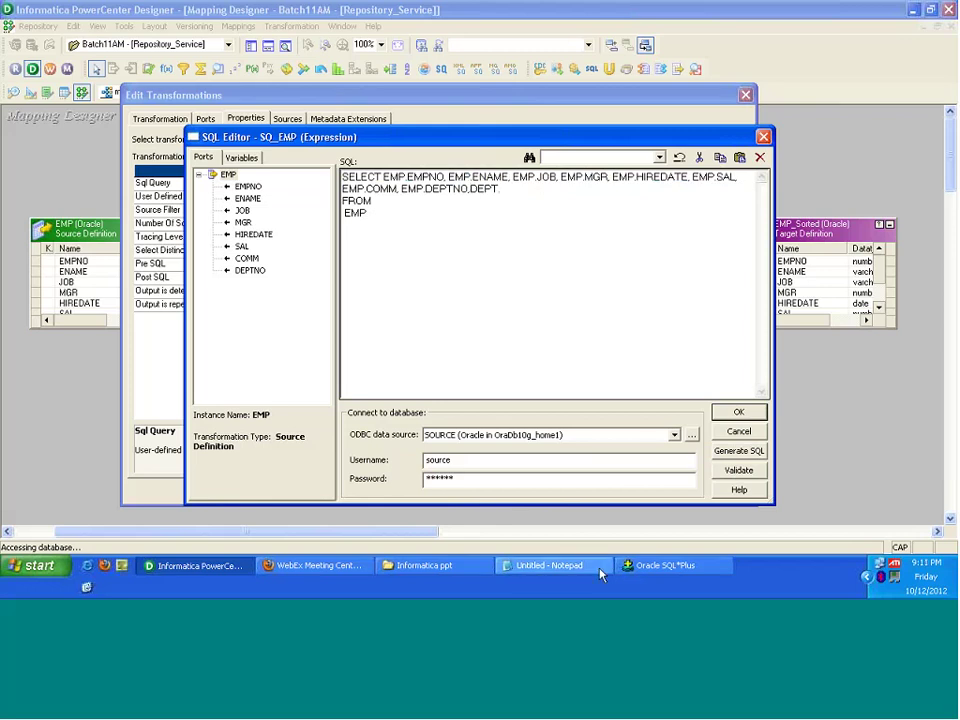
click(630, 566)
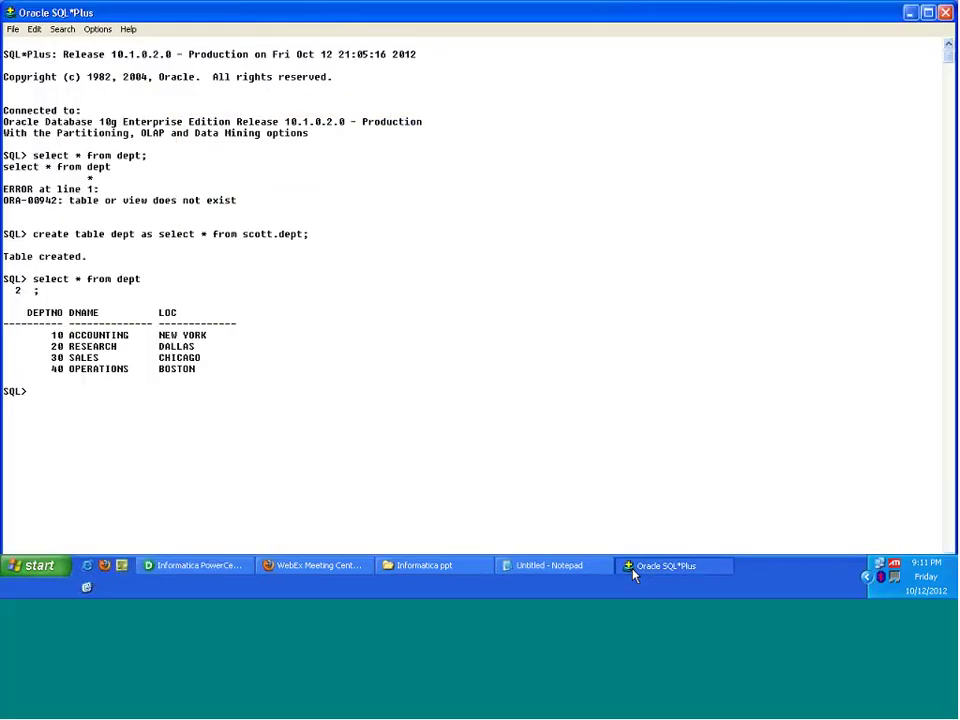
click(632, 566)
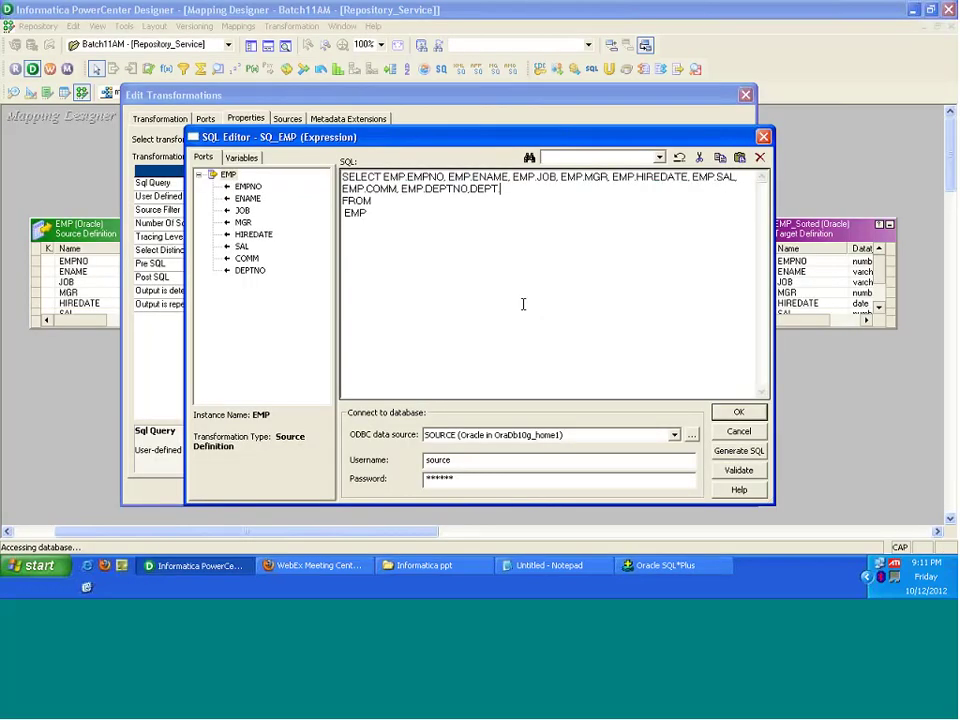
text(DNAME)
Step: Add DEPT with WHERE EMP.DEPTNO=DEPT.DEPTNO to the FROM clause, validate, and accept the query
click(522, 304)
text(,DEPT WHERE EMP)
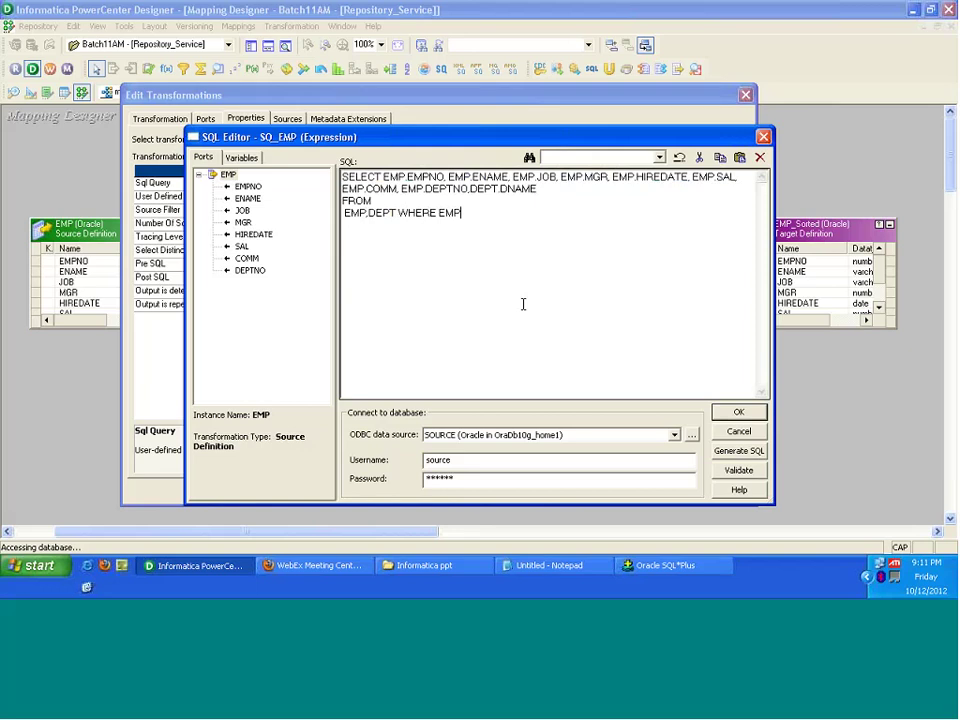
text(.DEPTNO=DEPT.DEPTNO)
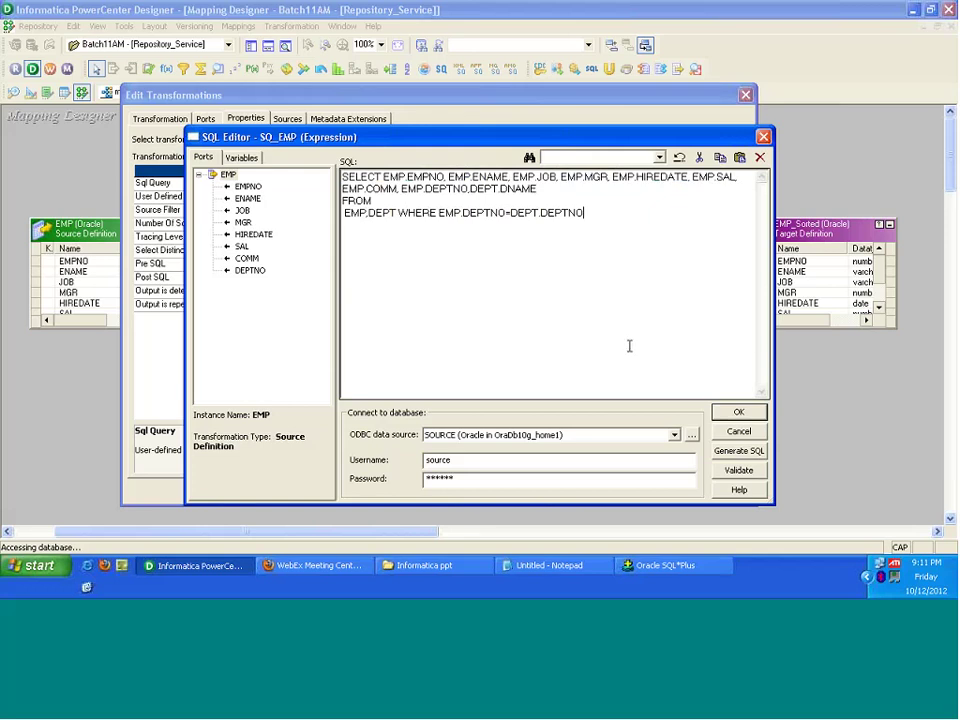
click(739, 471)
click(486, 341)
click(739, 412)
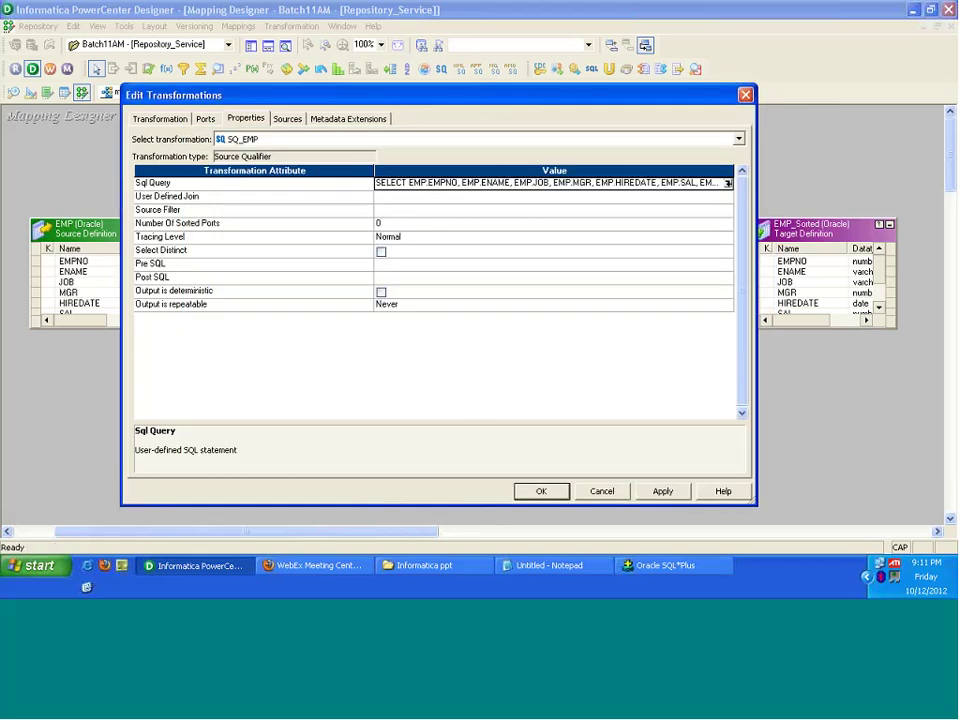
Step: Keep the transformation changes and save m_Sorter_Example to the repository
click(548, 490)
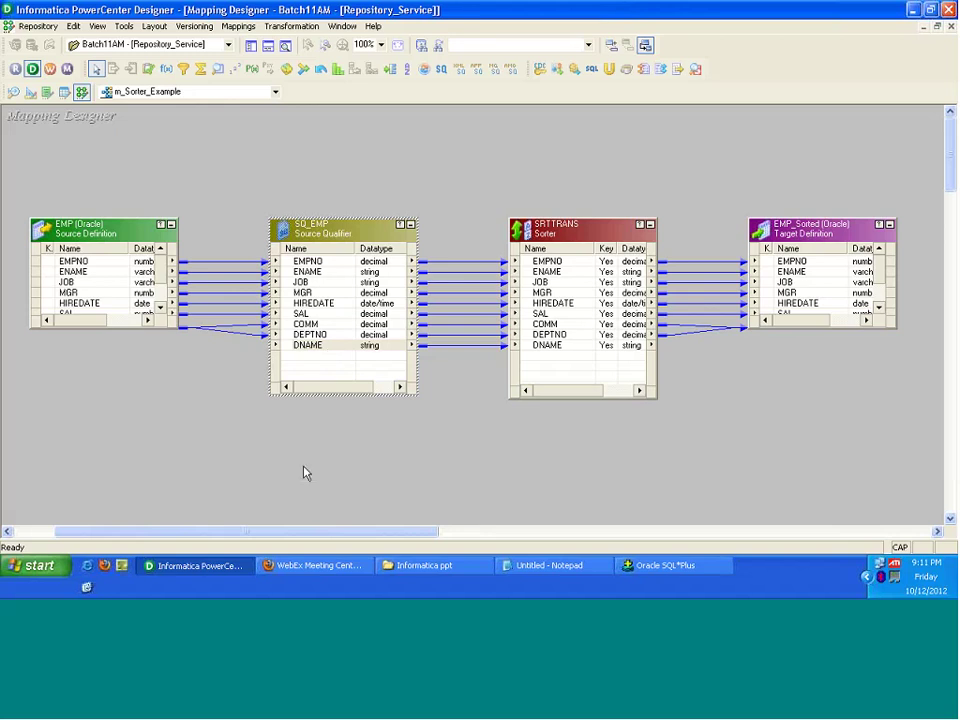
key(ctrl+s)
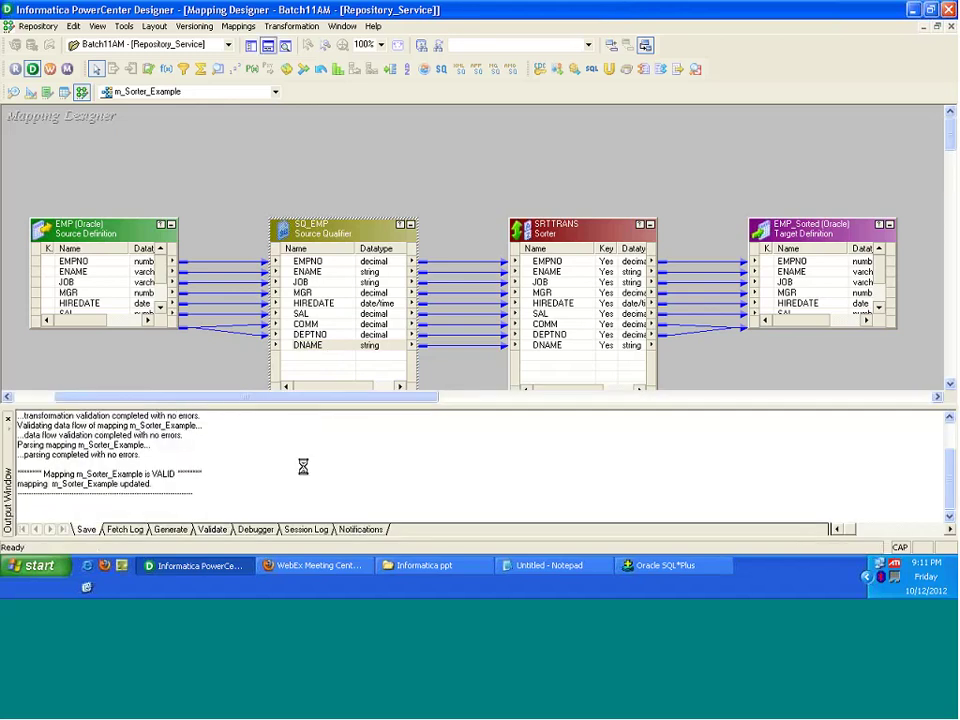
Step: Reopen SQ_EMP's SQL override, validate past the 8-field warning, and copy the whole join query for SQL*Plus
double_click(358, 228)
click(206, 119)
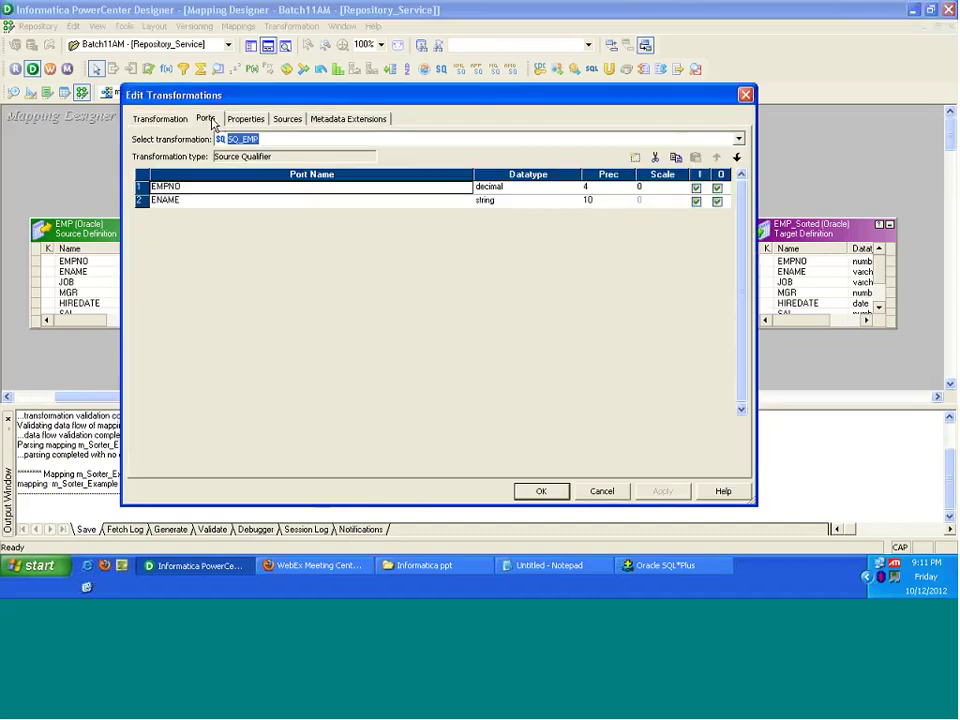
click(245, 119)
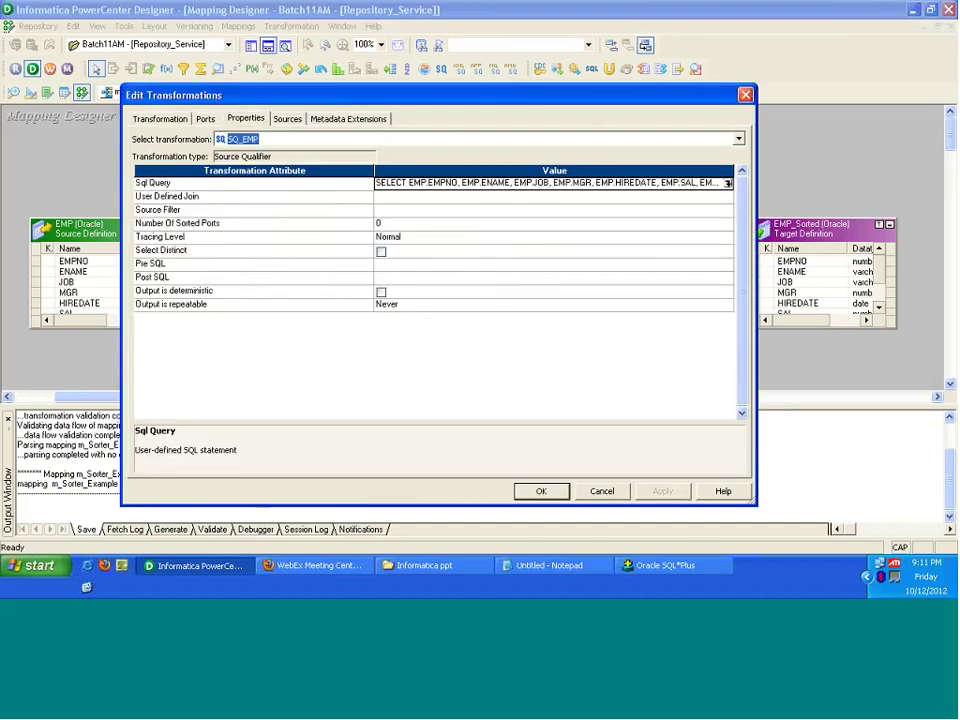
click(728, 183)
click(738, 470)
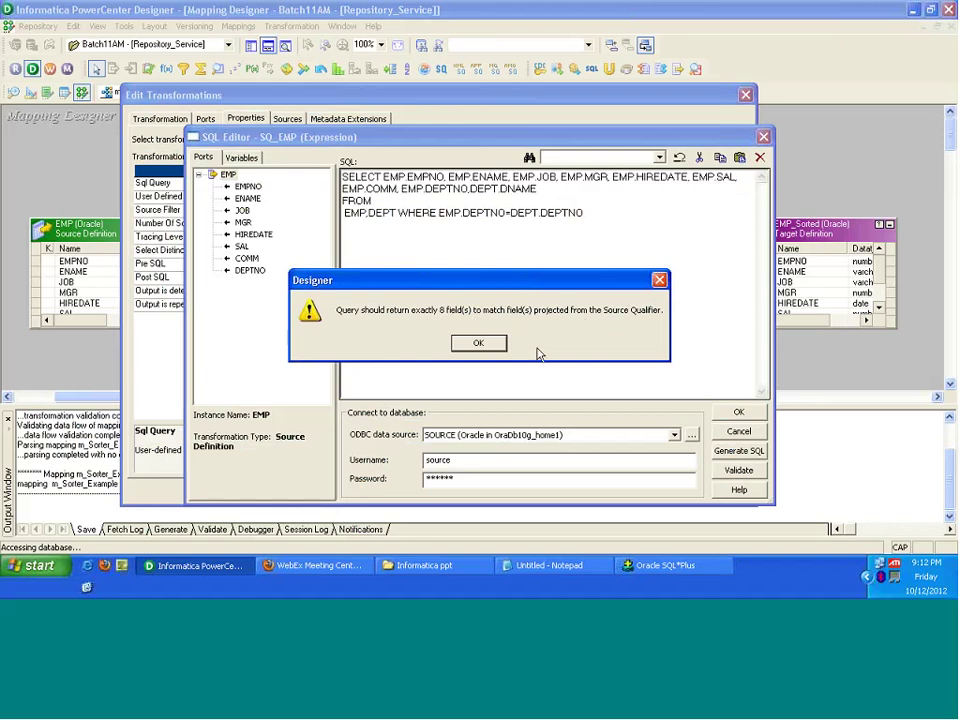
click(470, 343)
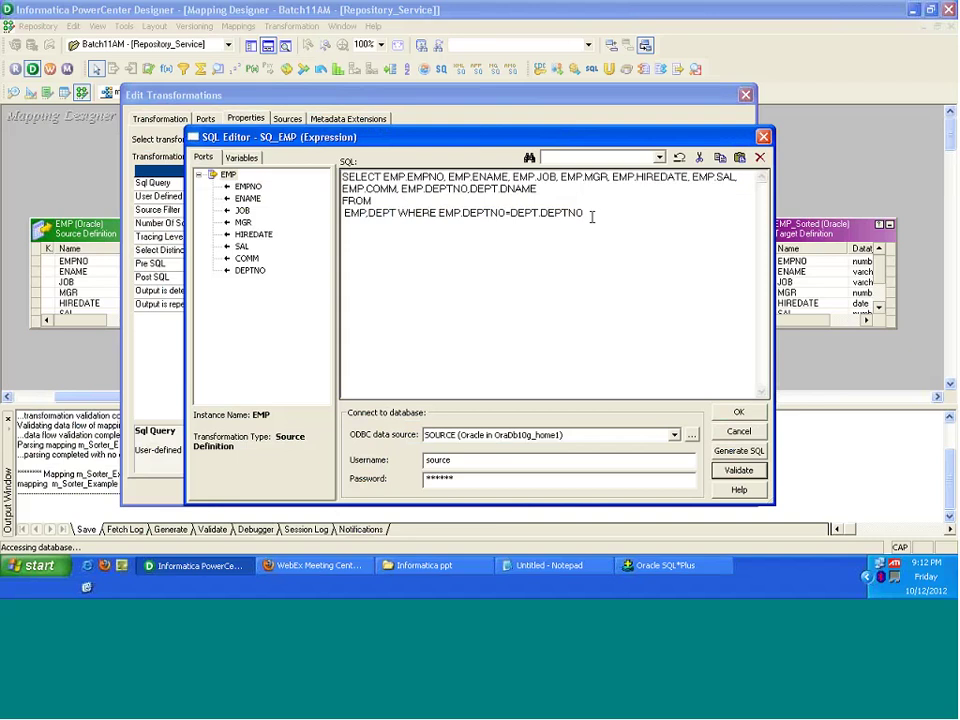
drag(591, 215, 600, 239)
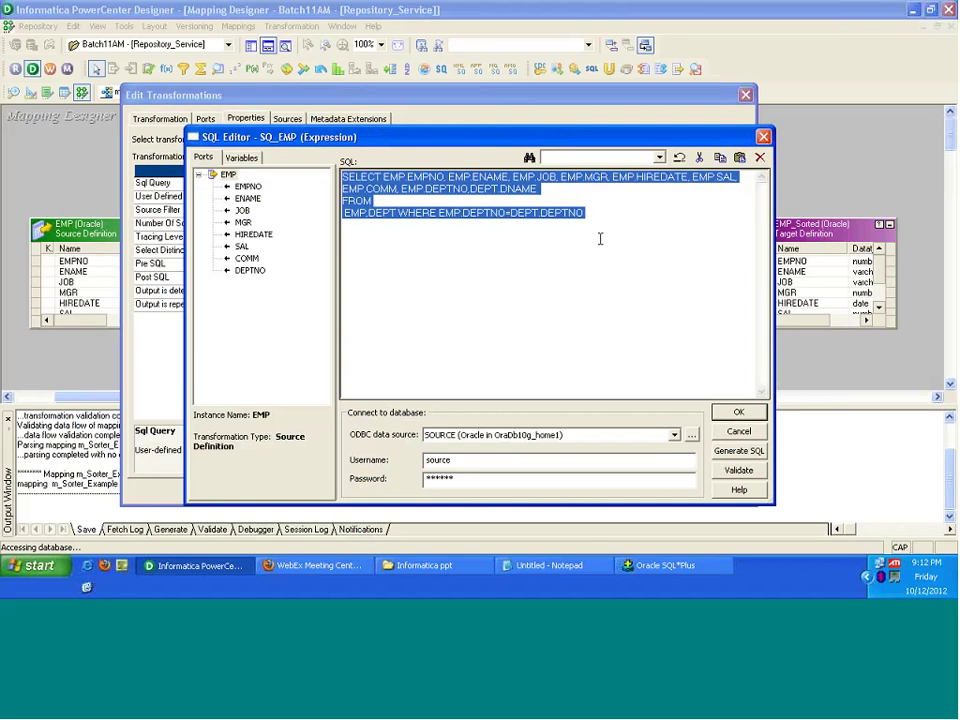
click(656, 568)
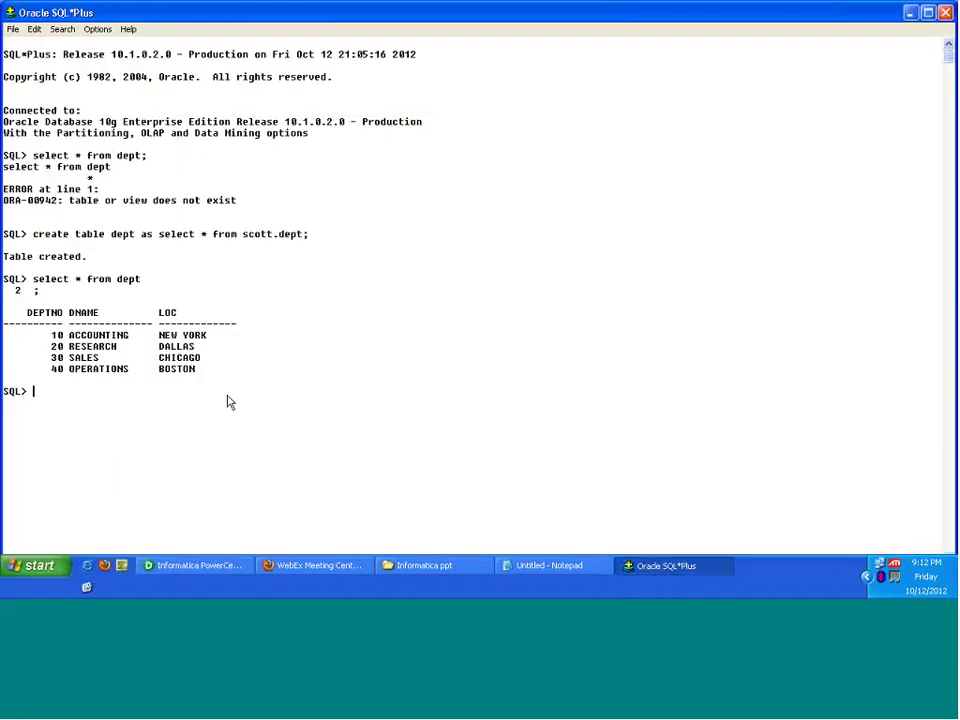
Step: Paste the EMP–DEPT join query at the SQL*Plus prompt and run it
text(SELECT EMP.EMPNO, EMP.ENAME, EMP.JOB, EMP.MGR, EMP.HIREDATE, EMP.SAL, EMP.COMM, EMP.DEPTNO,DEPT.DNAME FROM EM)
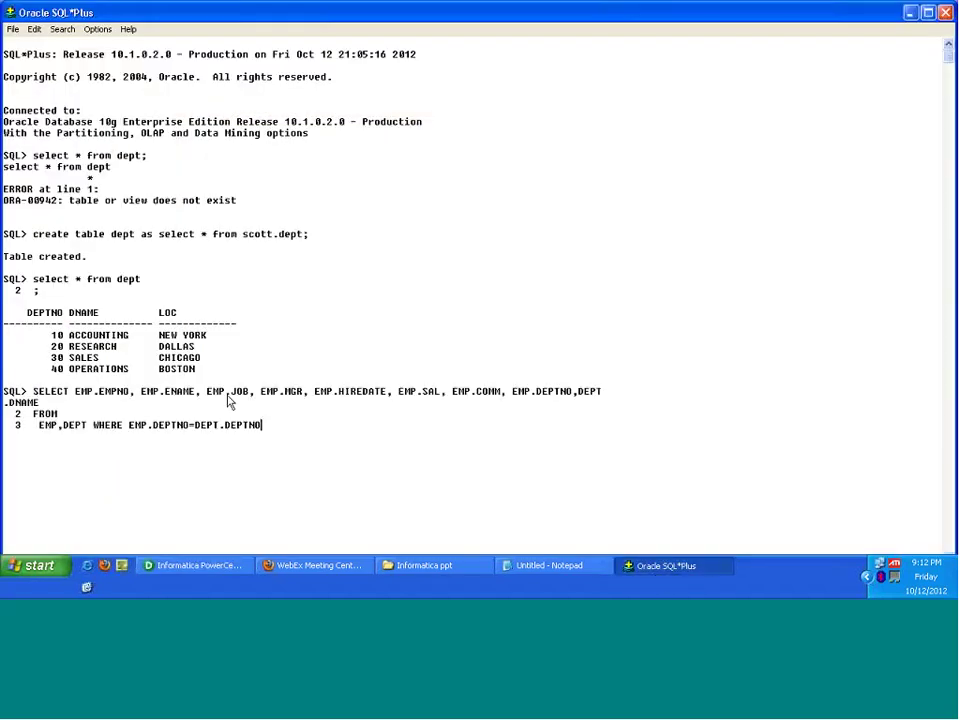
text(;)
key(Return)
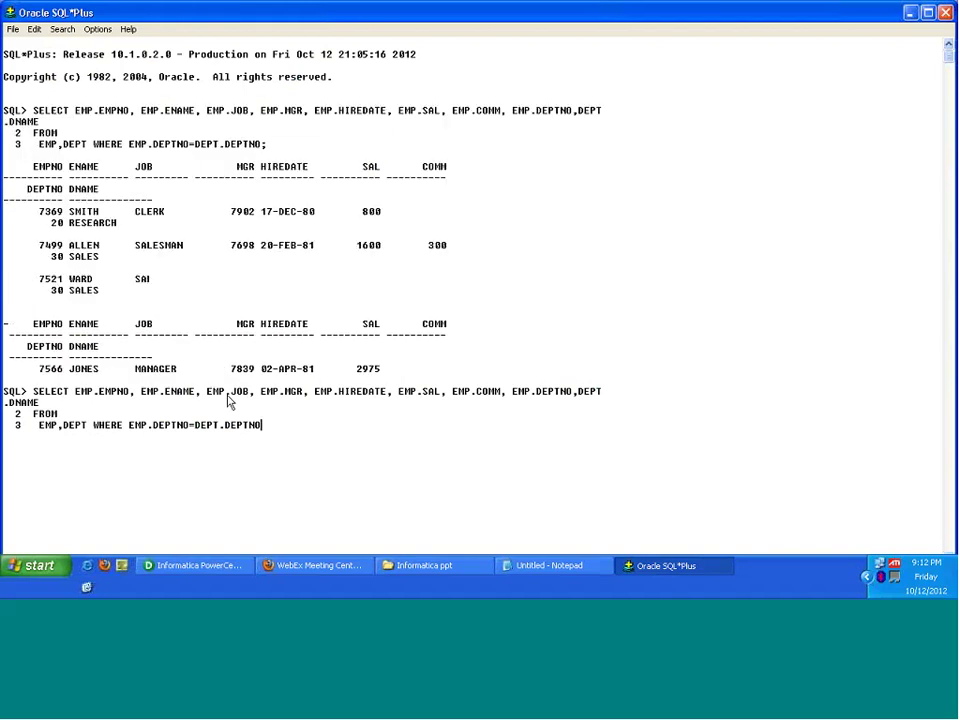
Step: Set the line width to 150 and rerun the join query, listing 20 rows with DNAME
text(SE)
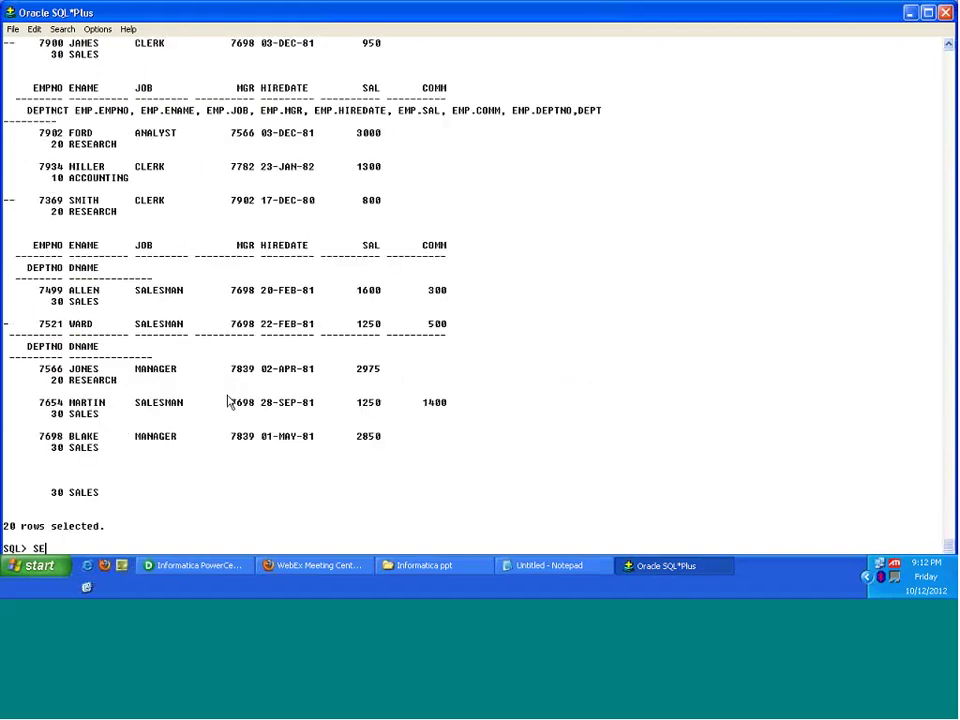
text(T LINE )
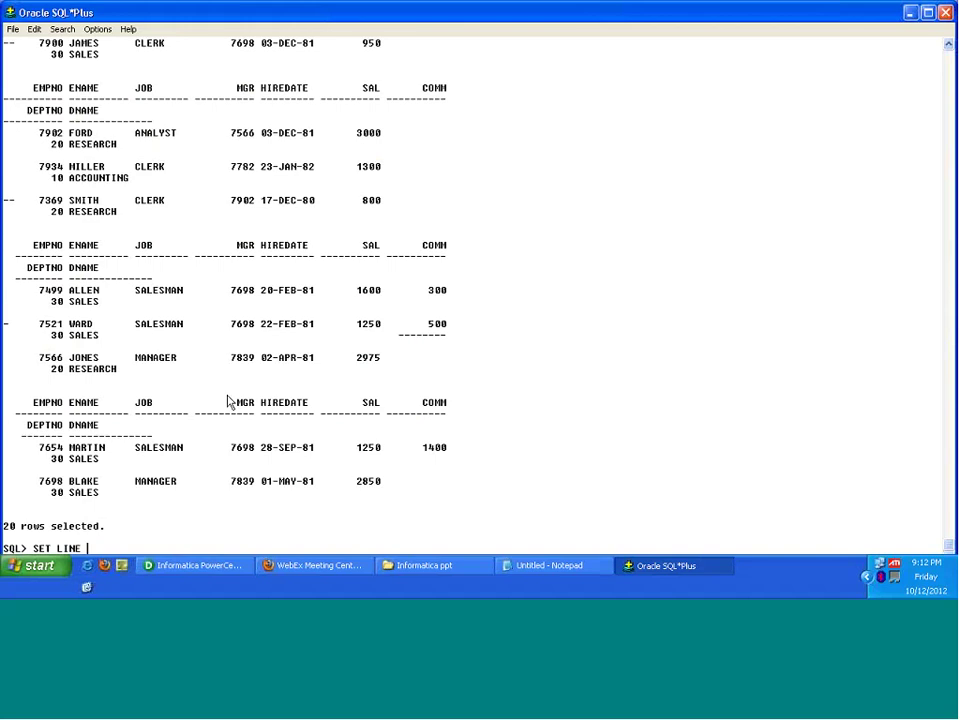
text(150)
key(Return)
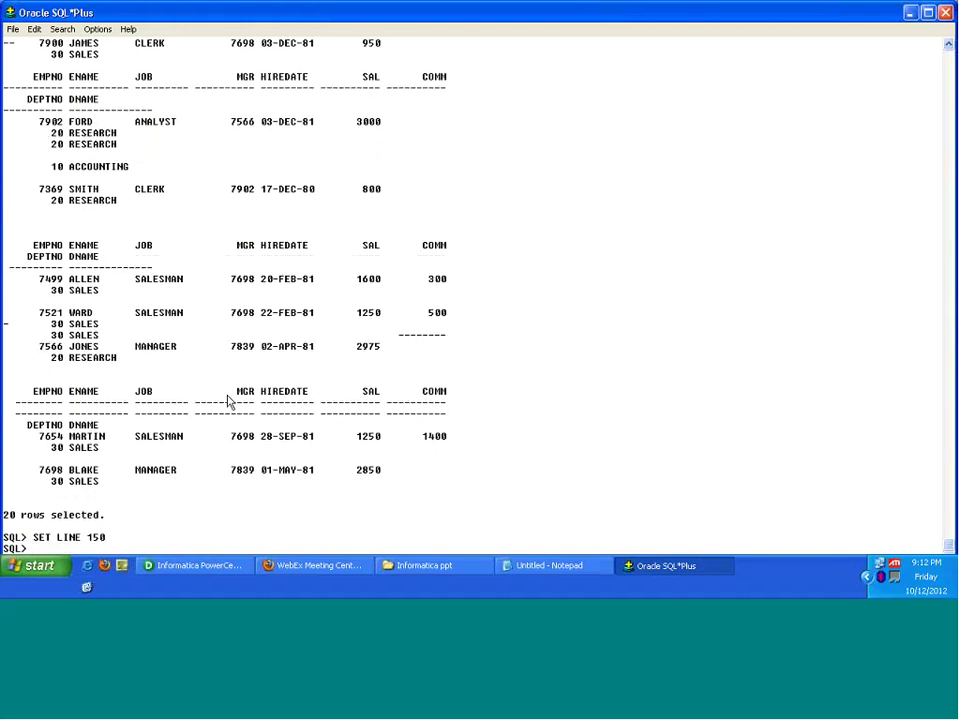
text(SELECT EMP.EMPNO, EMP.ENAME, EMP.JOB, EMP.MGR, EMP.HIREDATE, EMP.SAL, EMP.COMM, EMP.DEPTNO,DEPT.DNAME FROM EMP,DEPT WHERE EMP.DEPTNO=DEPT.DEPTNO)
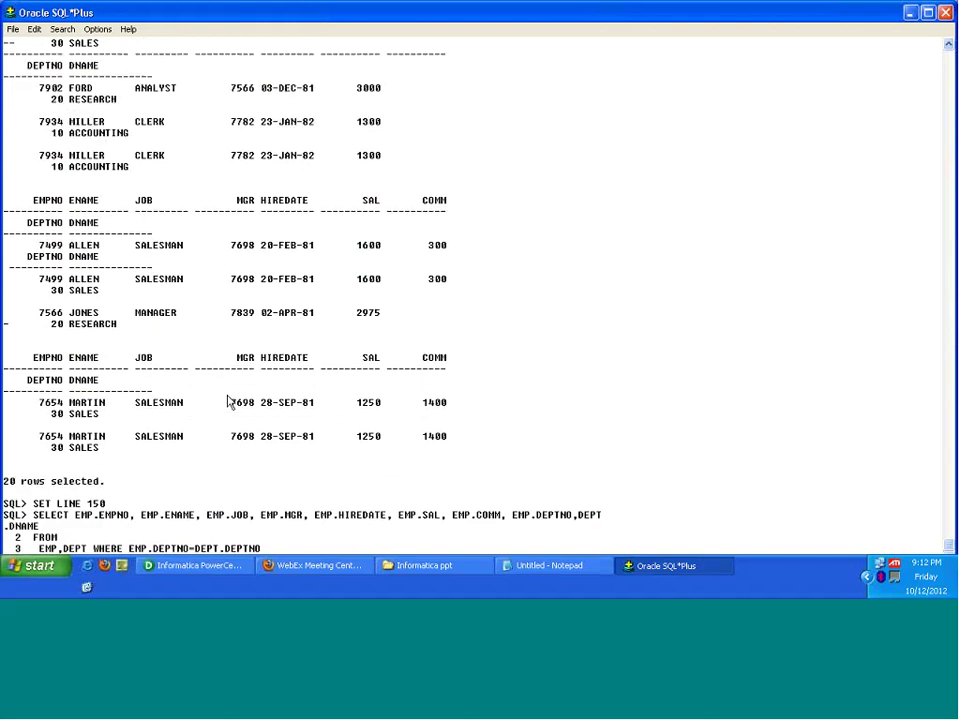
text(;)
key(Return)
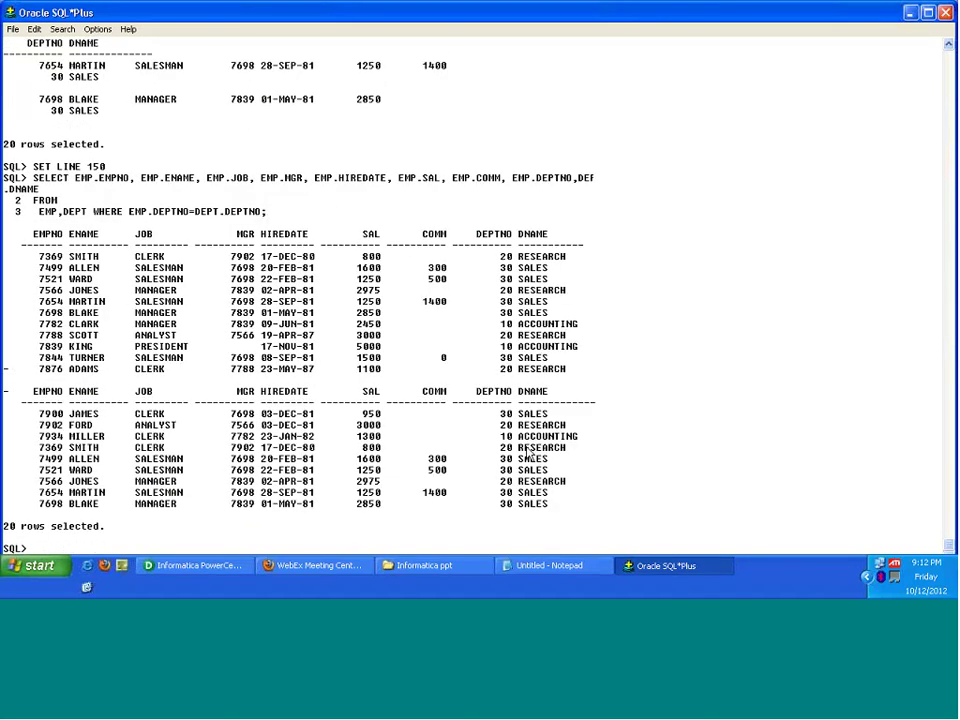
click(233, 576)
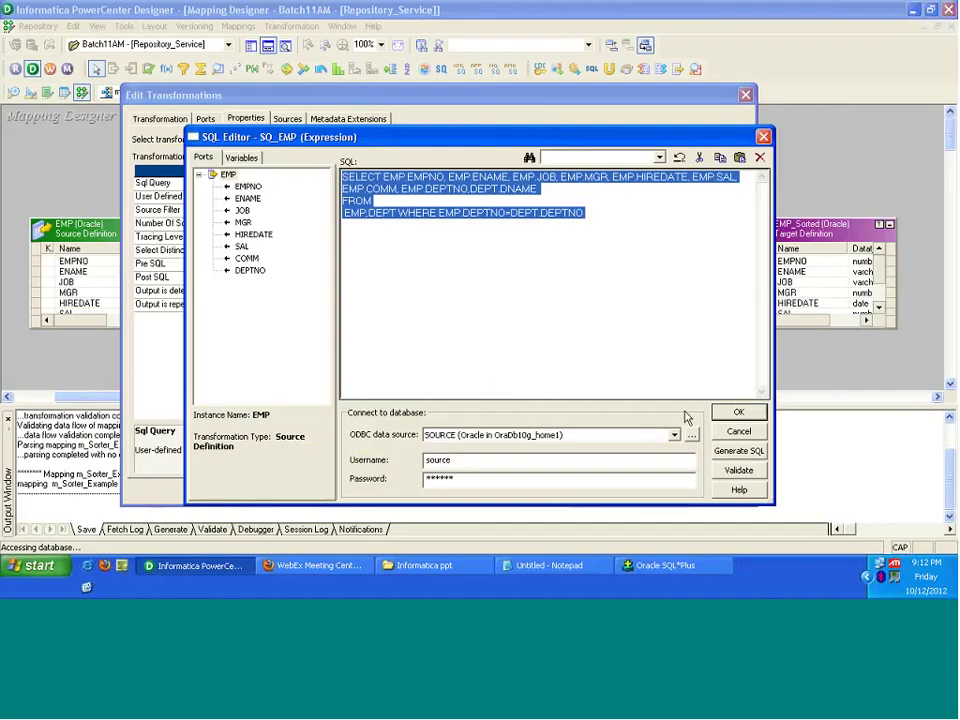
Step: Validate the join query, reflow it onto two lines, and widen the SQL editor
click(738, 470)
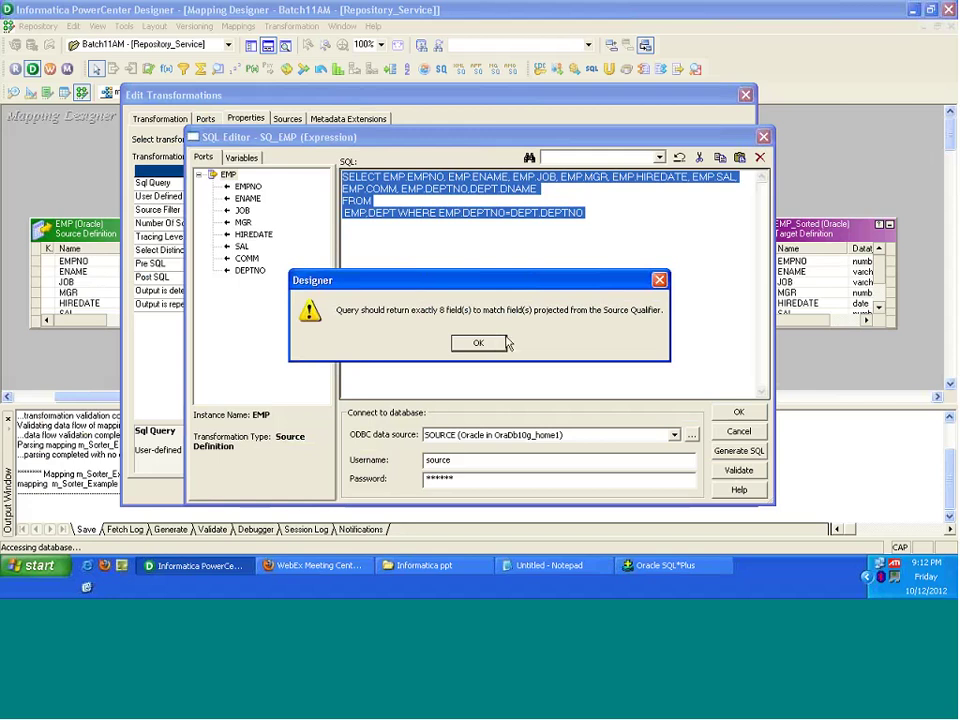
click(495, 343)
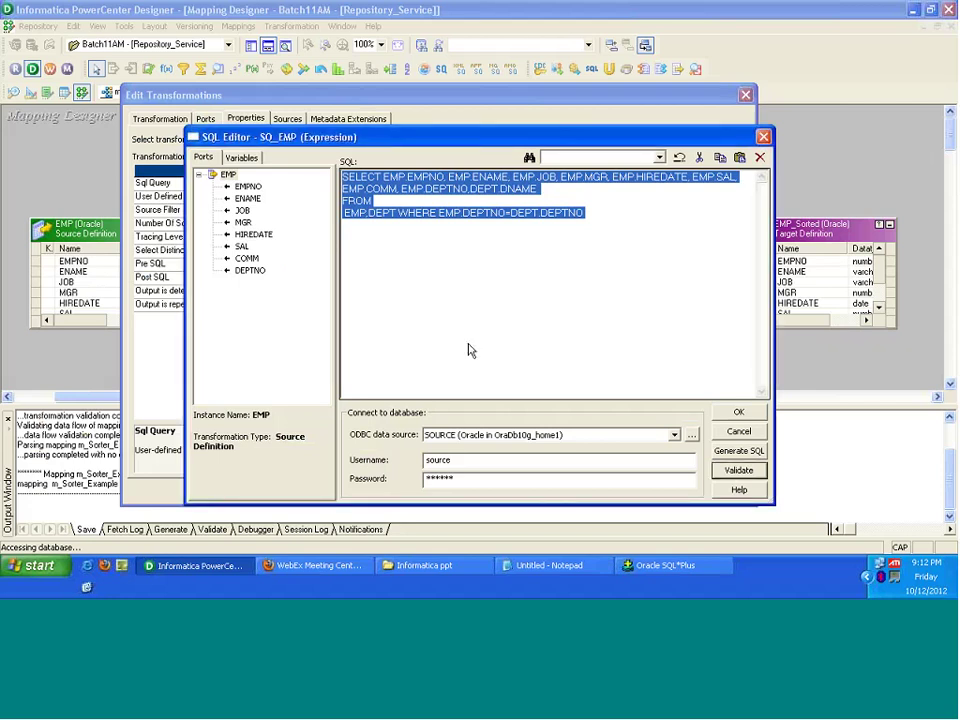
click(471, 350)
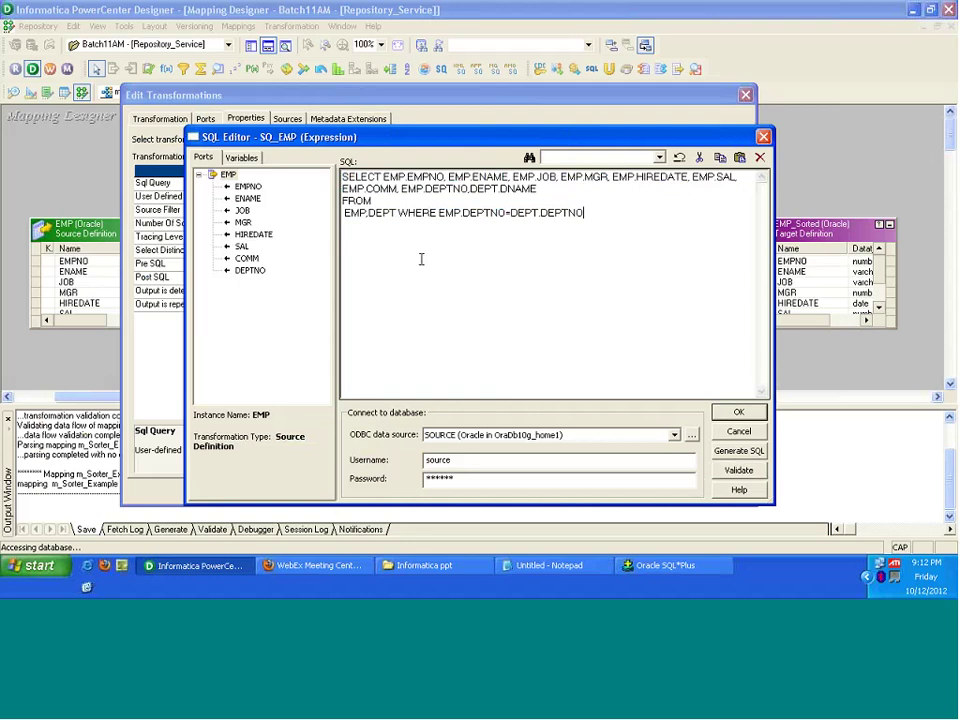
key(BackSpace)
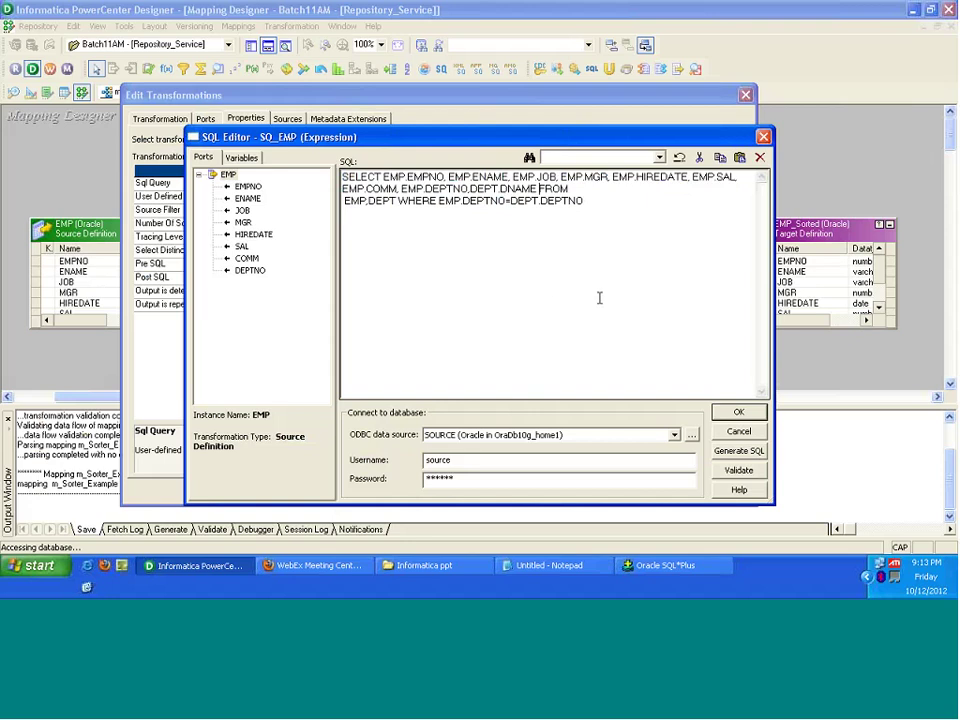
click(581, 188)
key(Delete)
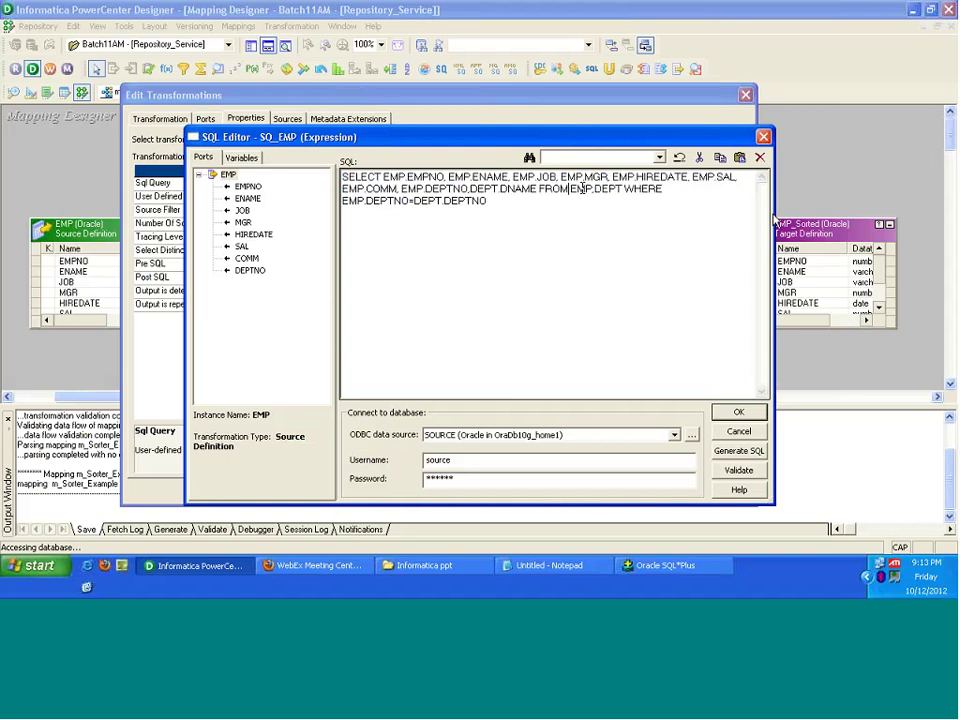
drag(775, 220, 872, 228)
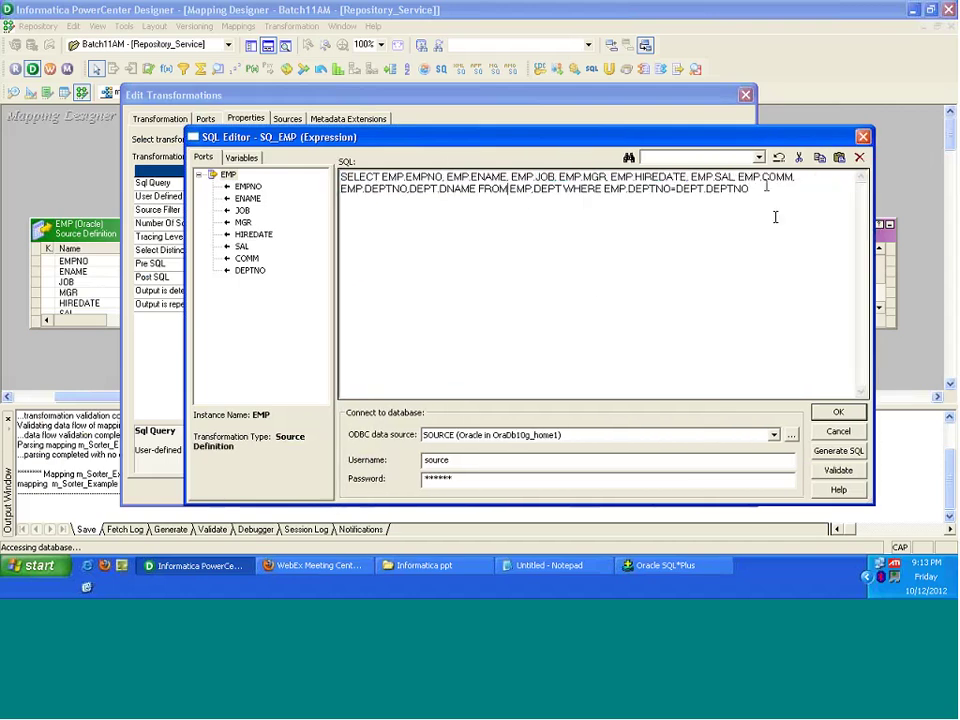
click(775, 216)
Step: Revalidate the reflowed query, accept it as SQ_EMP's SQL override, and apply it
click(841, 472)
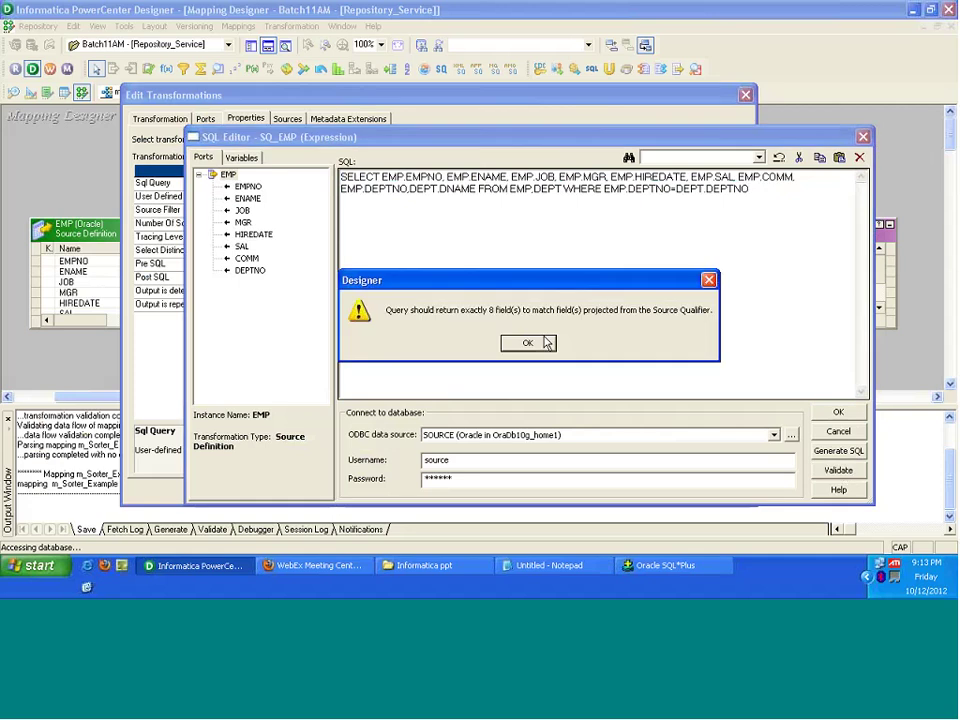
click(522, 343)
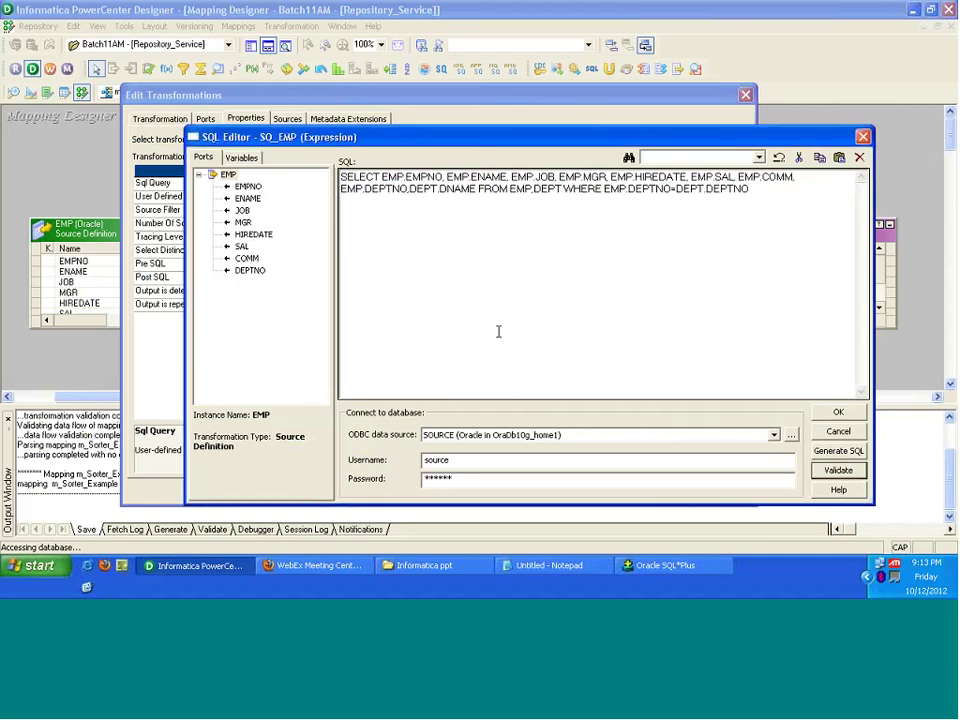
click(839, 412)
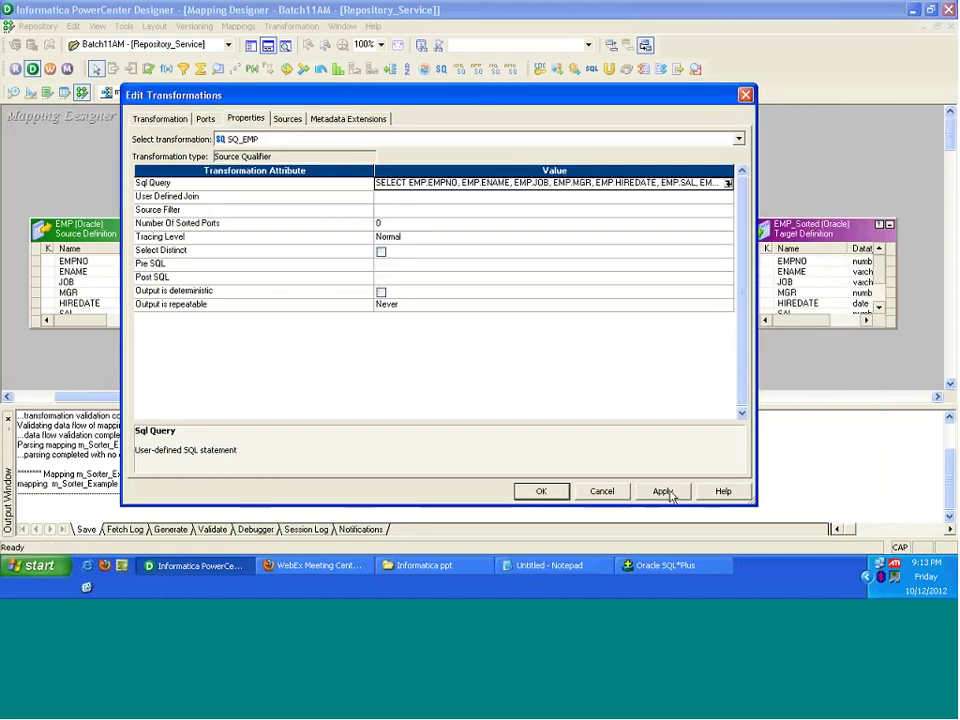
click(666, 492)
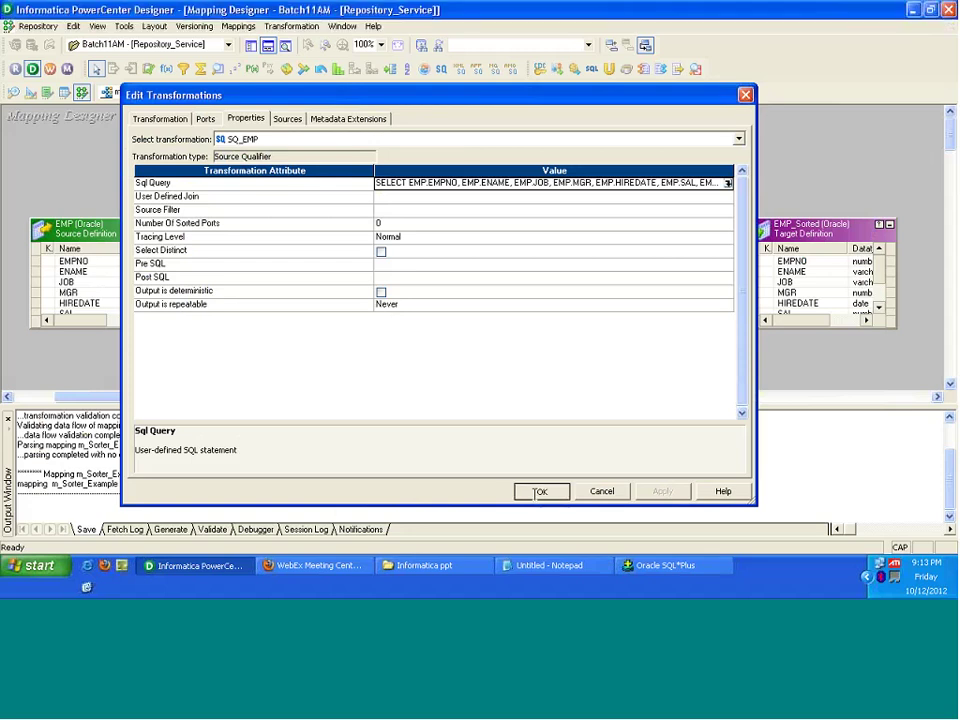
click(540, 492)
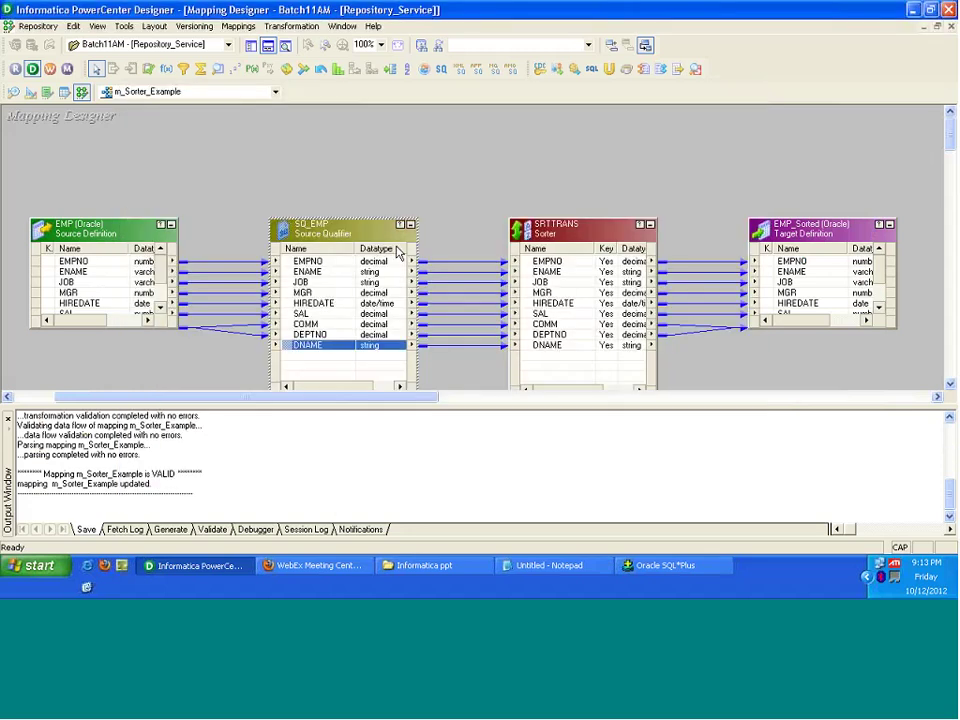
Step: Check the mapping's VALID status and review SQ_EMP's saved SQL query override
double_click(163, 473)
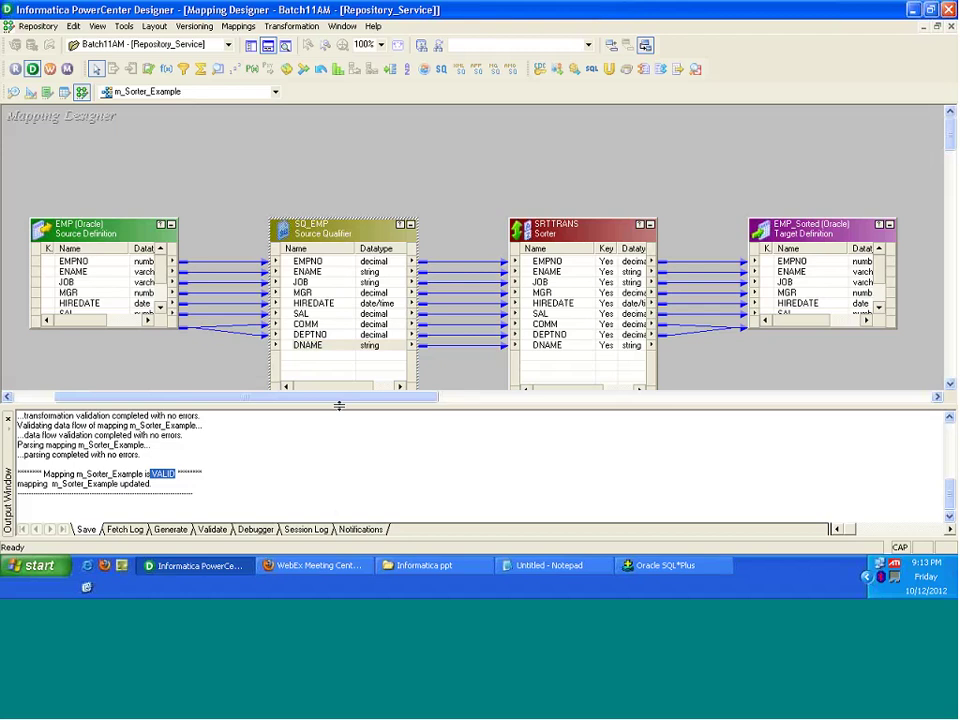
double_click(333, 235)
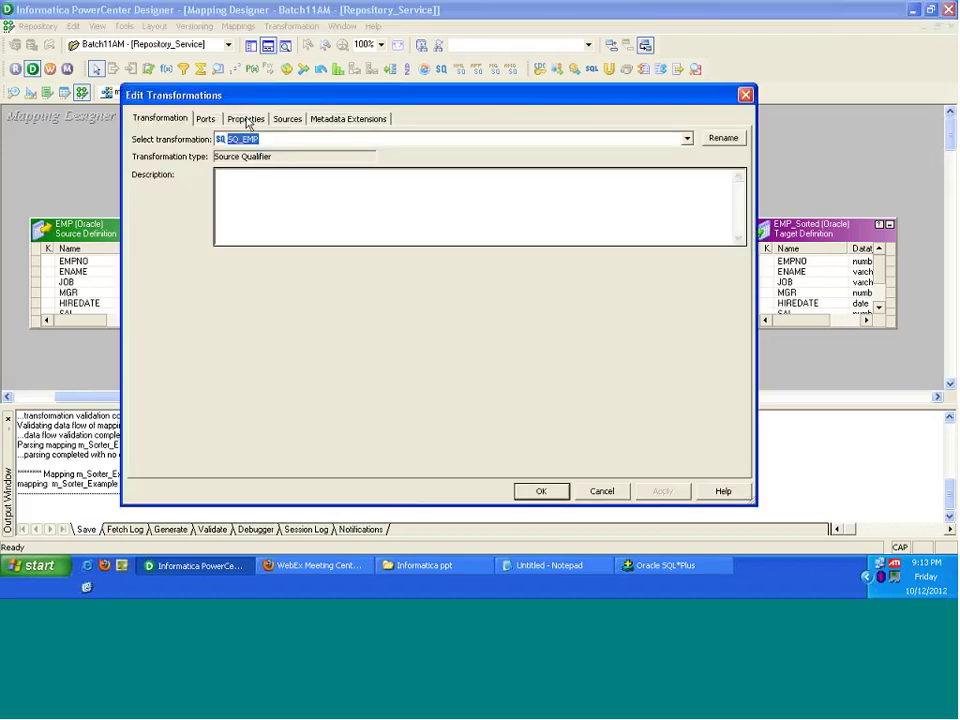
click(246, 119)
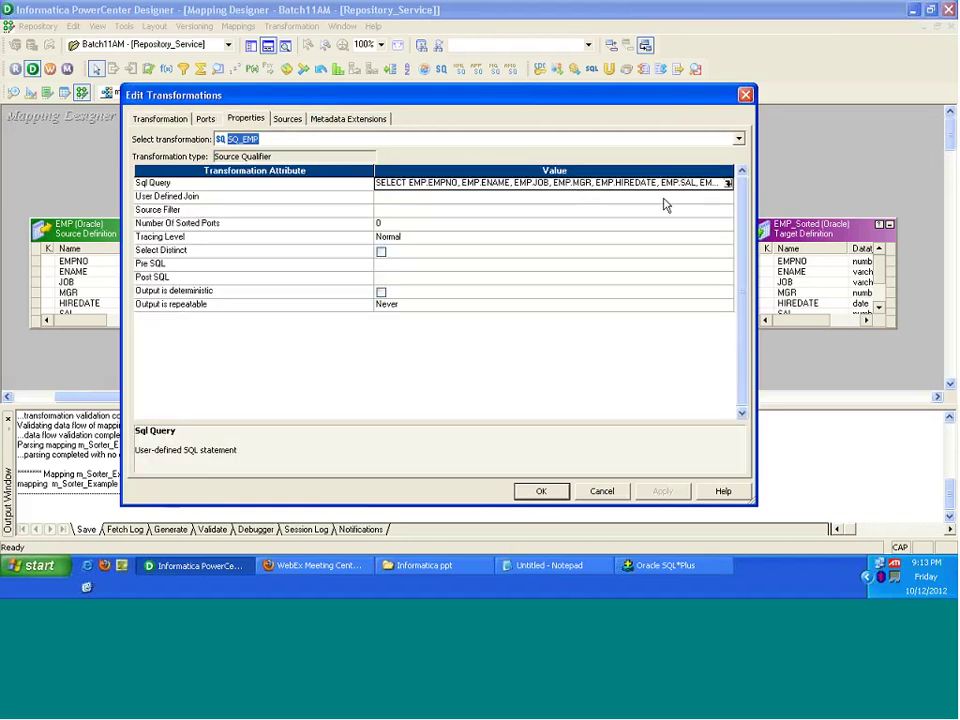
click(728, 183)
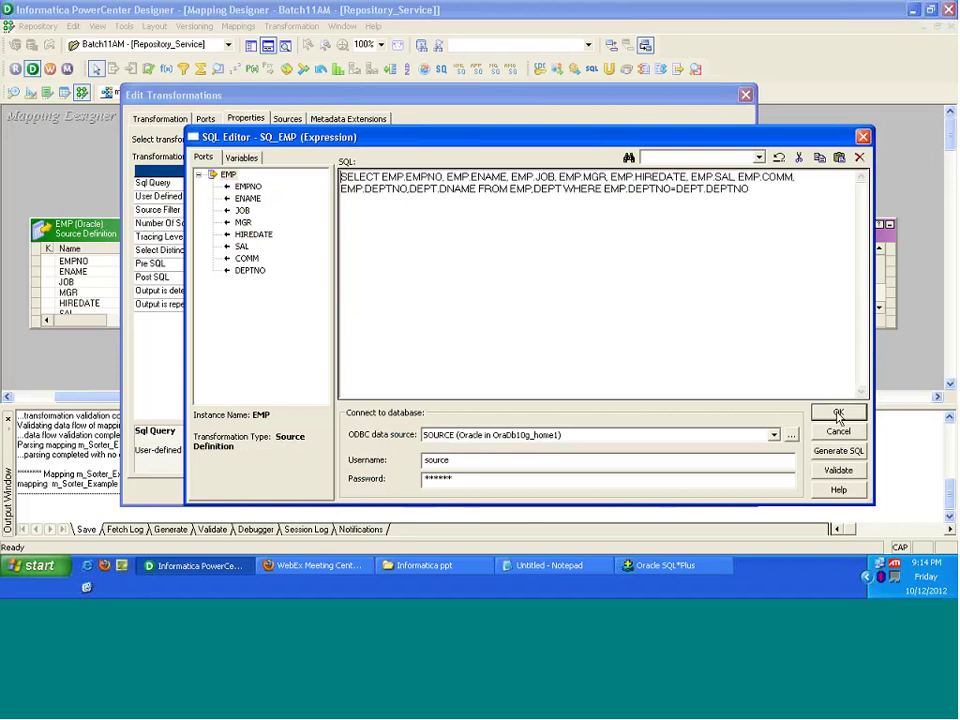
click(838, 414)
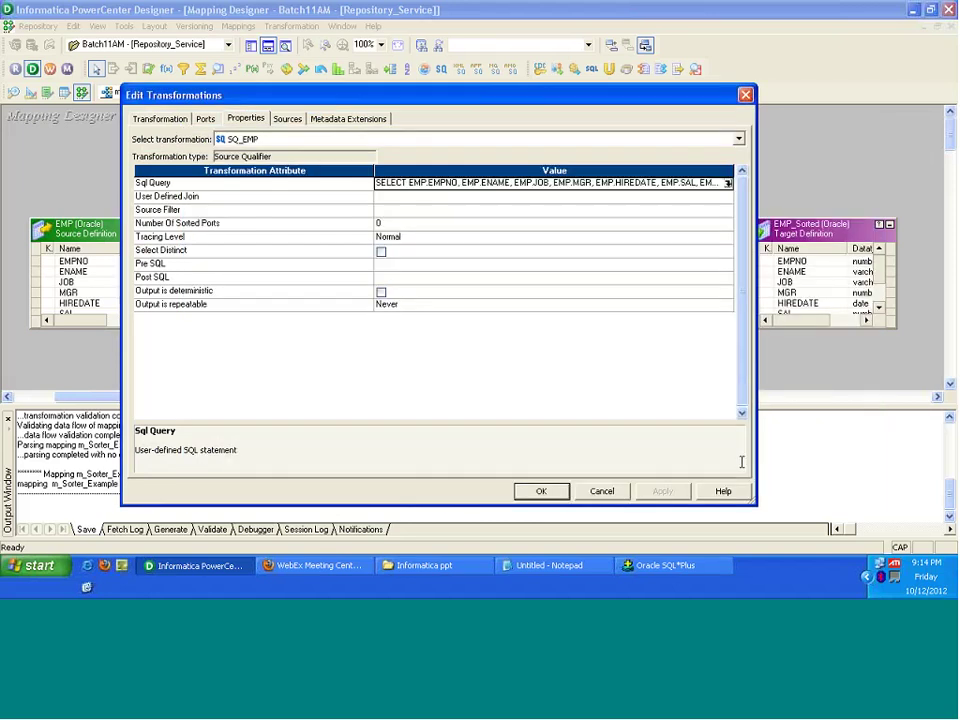
click(541, 491)
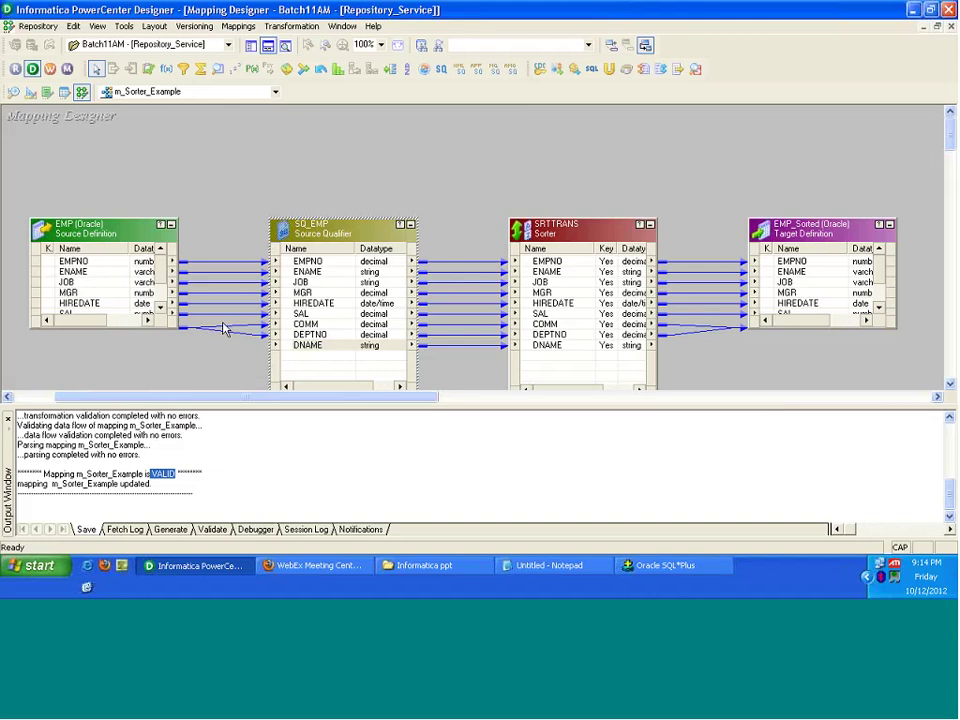
Step: Lengthen the EMP source box so all columns through DEPTNO show
drag(116, 328, 268, 364)
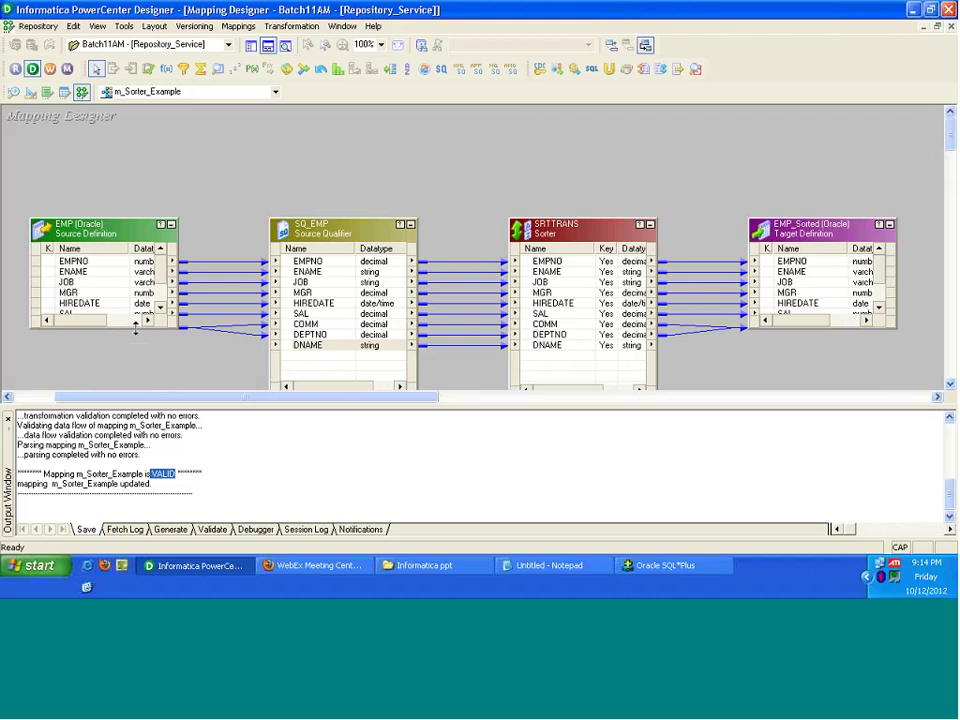
drag(135, 327, 141, 370)
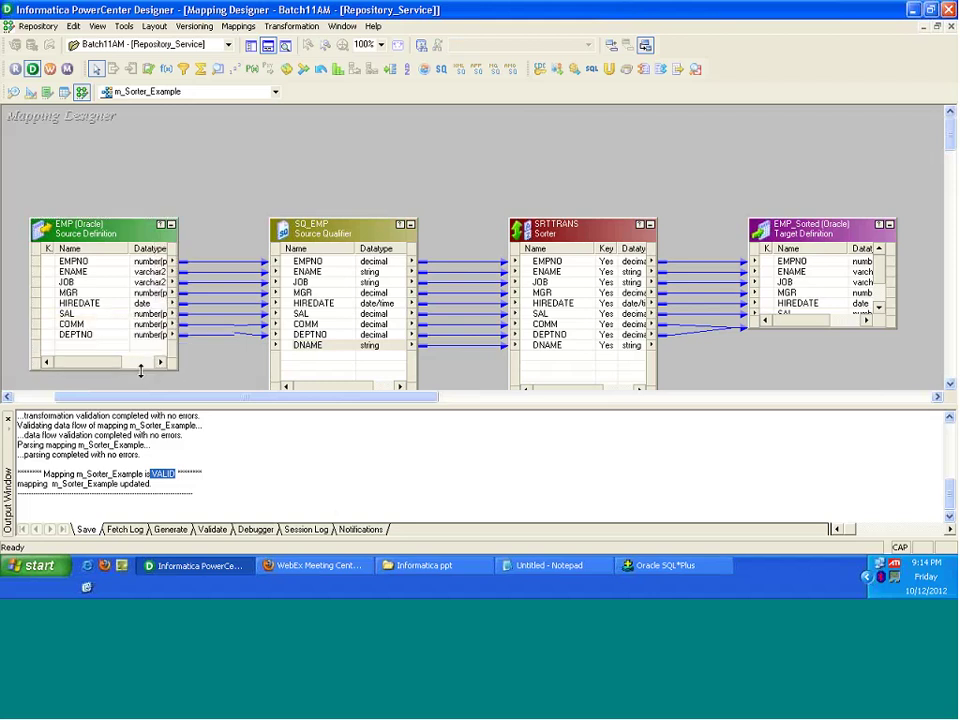
click(90, 353)
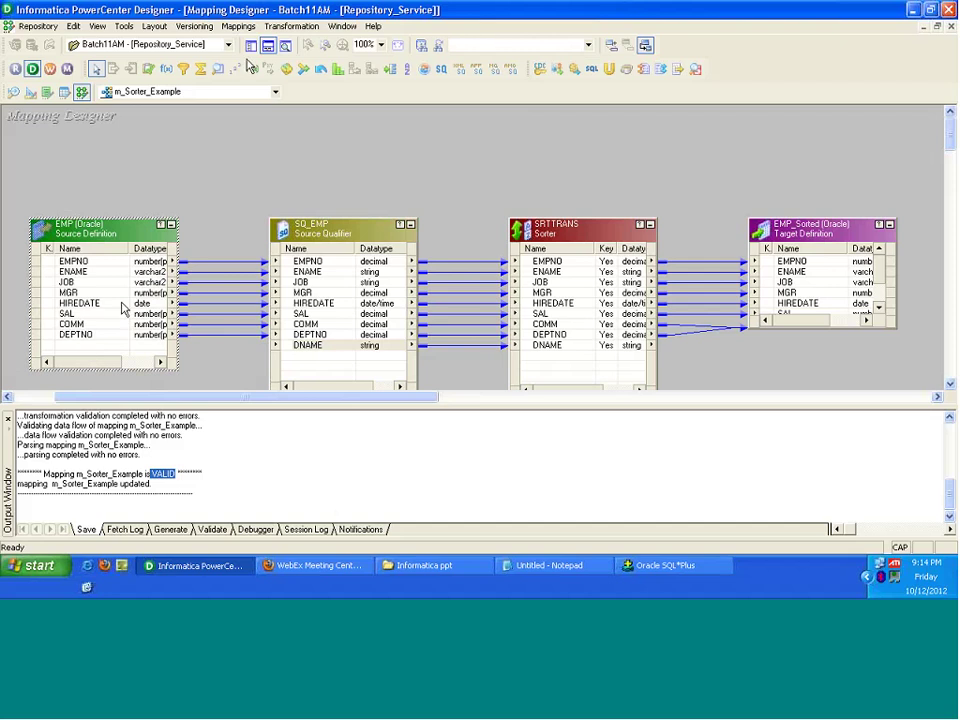
Step: Clear the Source Analyzer workspace and place the EMP source definition from the SOURCE folder
click(13, 93)
right_click(365, 198)
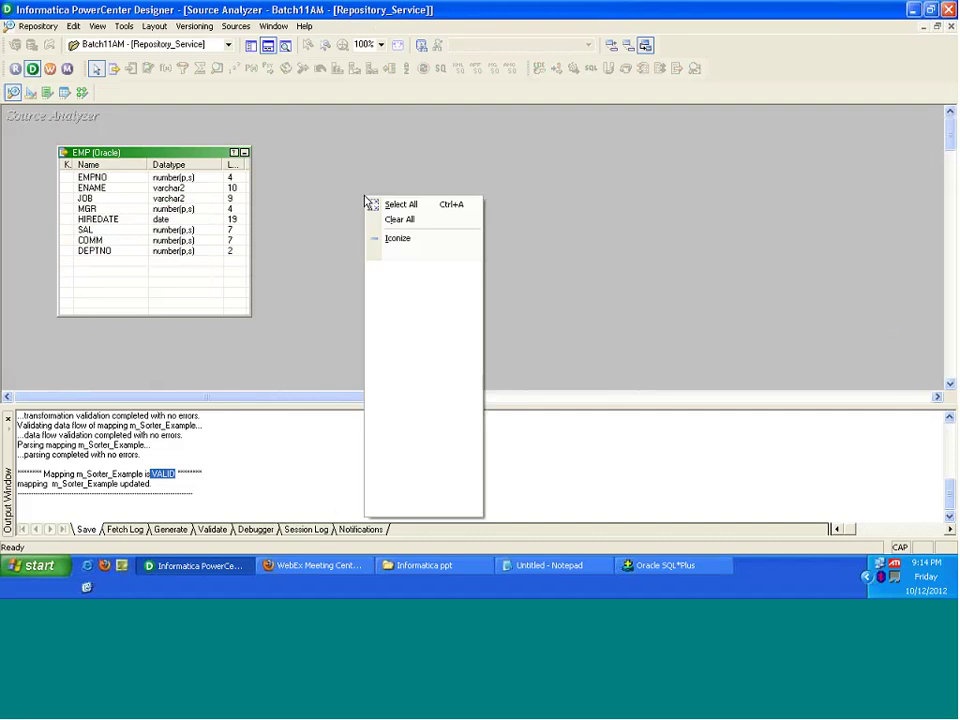
click(399, 220)
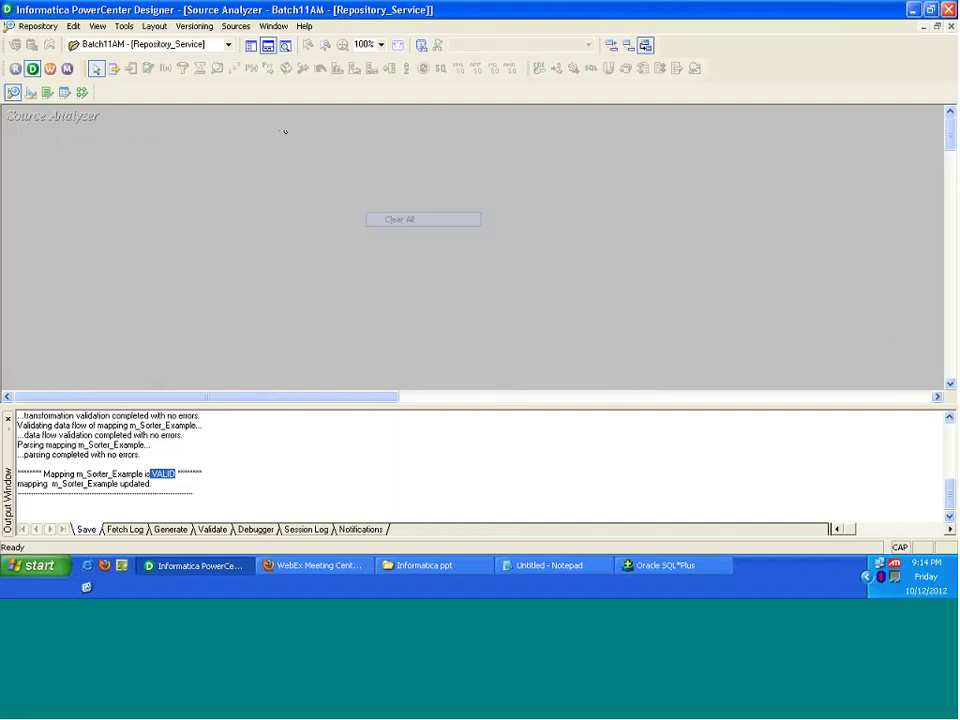
click(249, 47)
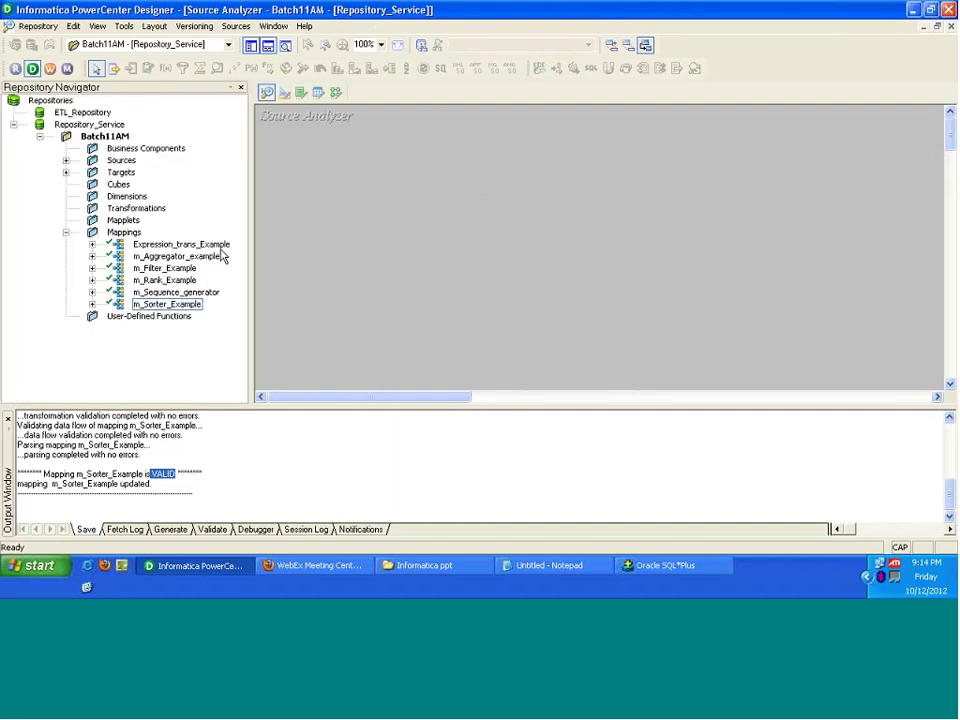
click(65, 160)
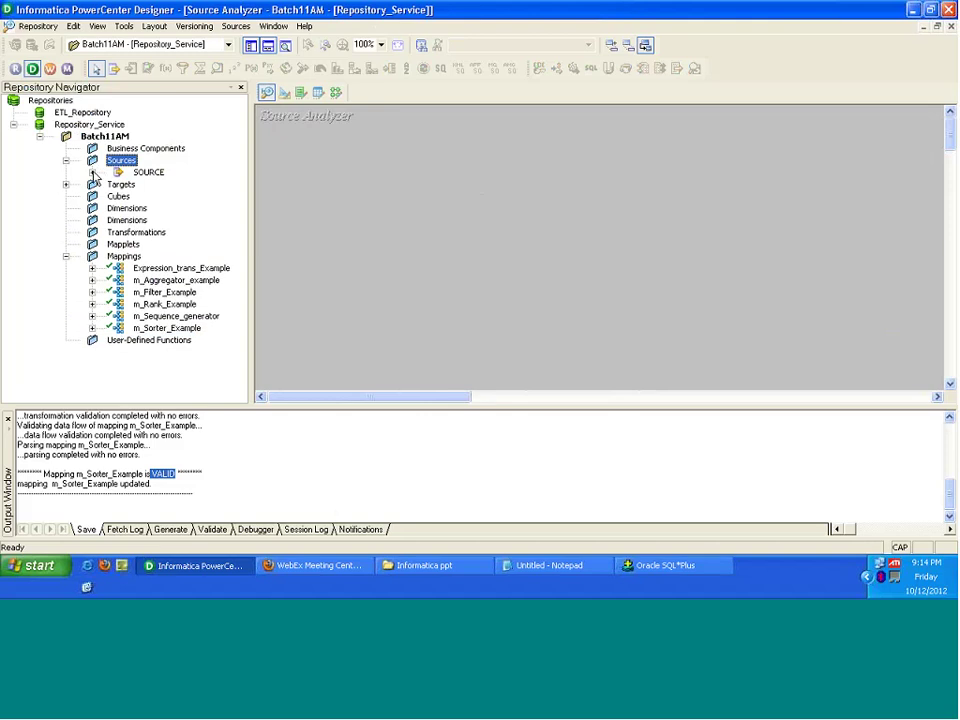
double_click(148, 172)
click(166, 186)
drag(168, 190, 609, 388)
Step: Add a dname column after DEPTNO in the EMP table and save it to the repository
double_click(487, 302)
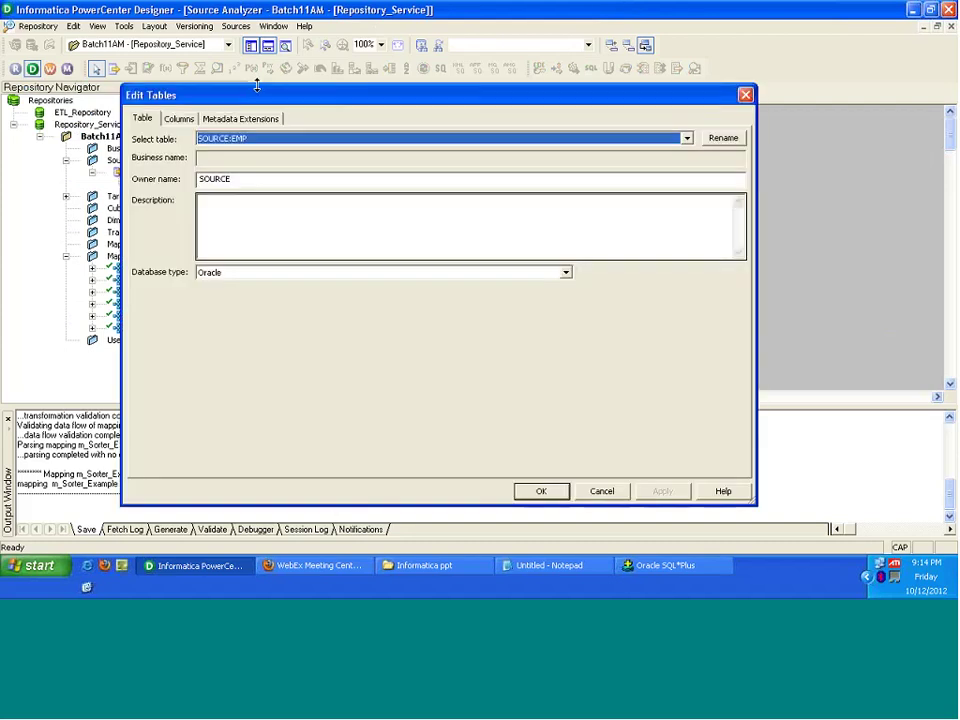
click(180, 119)
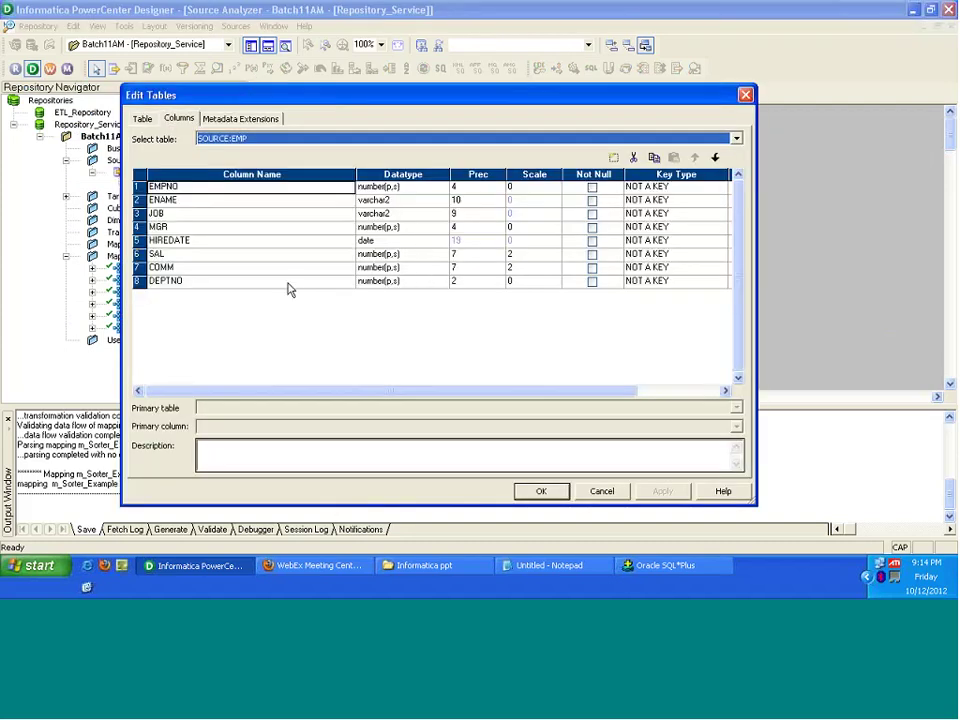
click(287, 282)
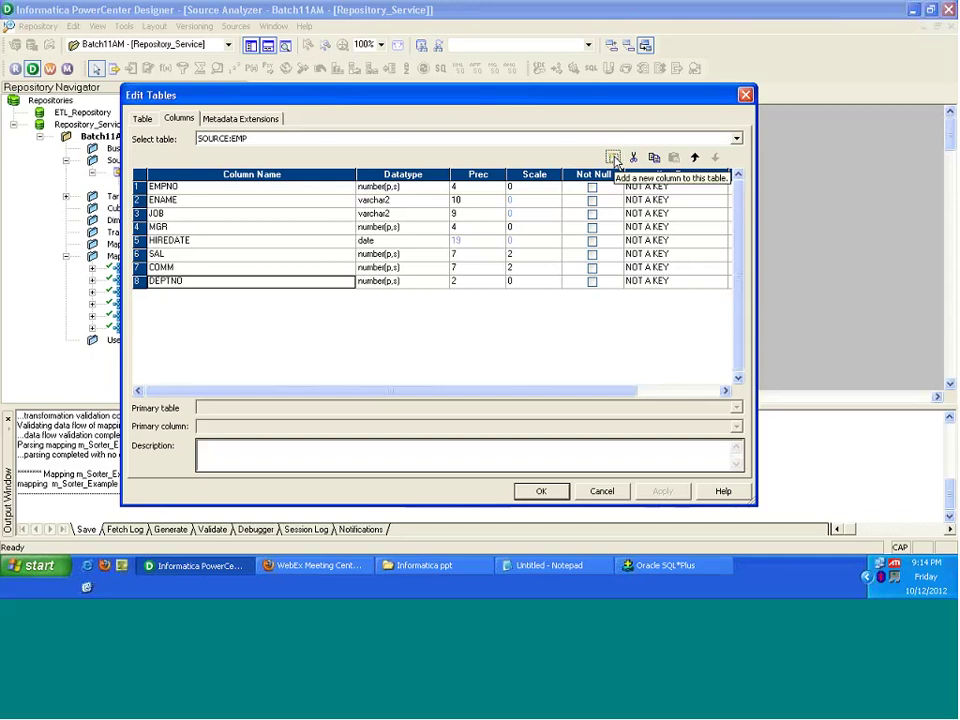
key(Down)
text(d)
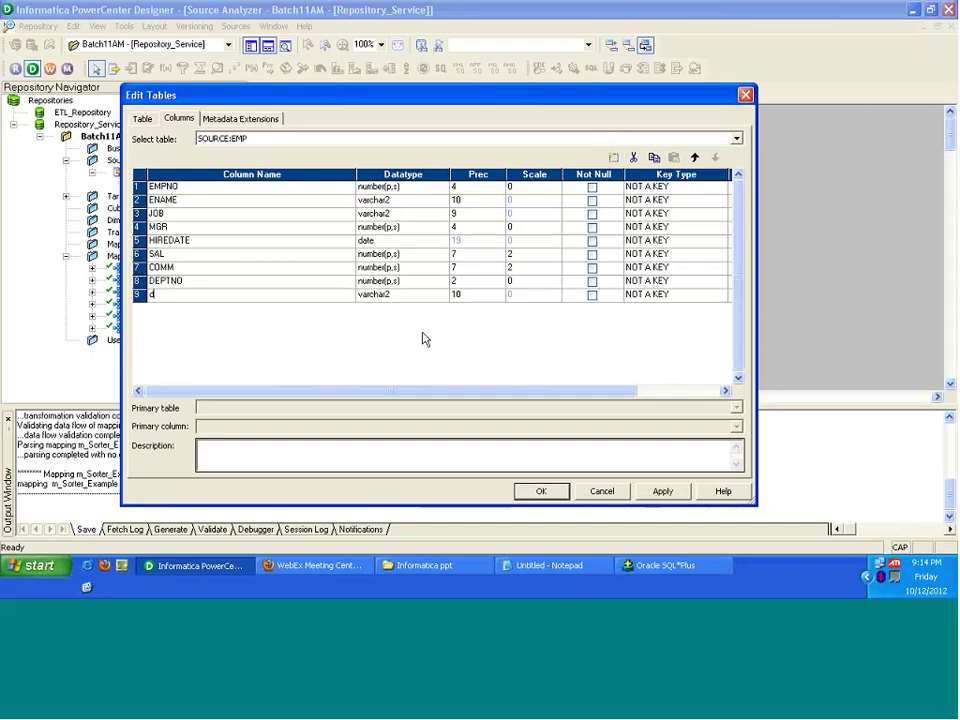
text(name)
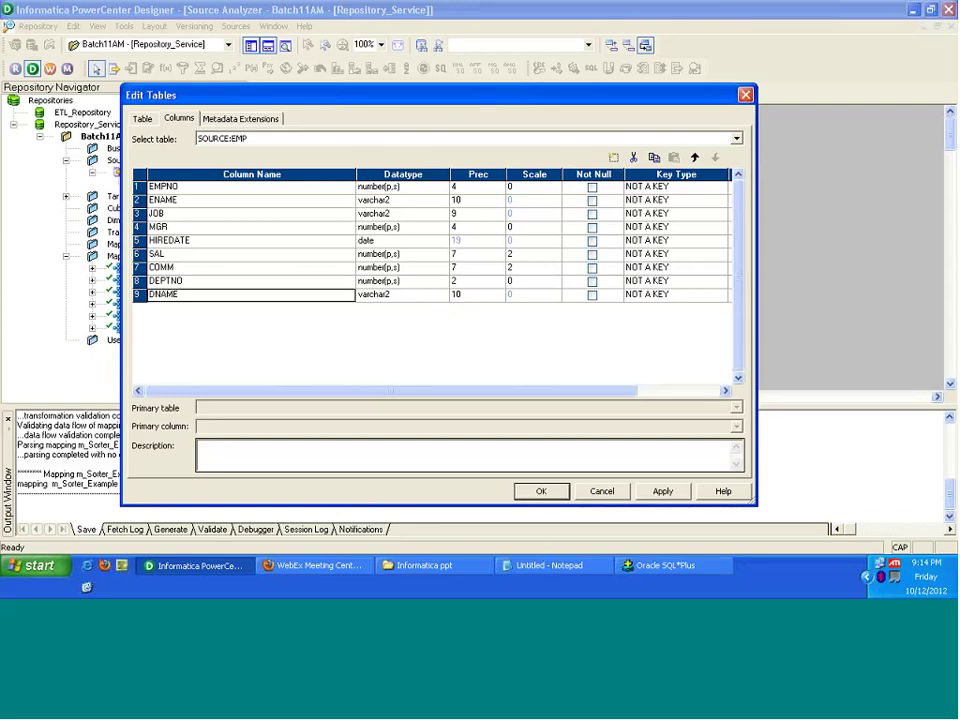
click(541, 491)
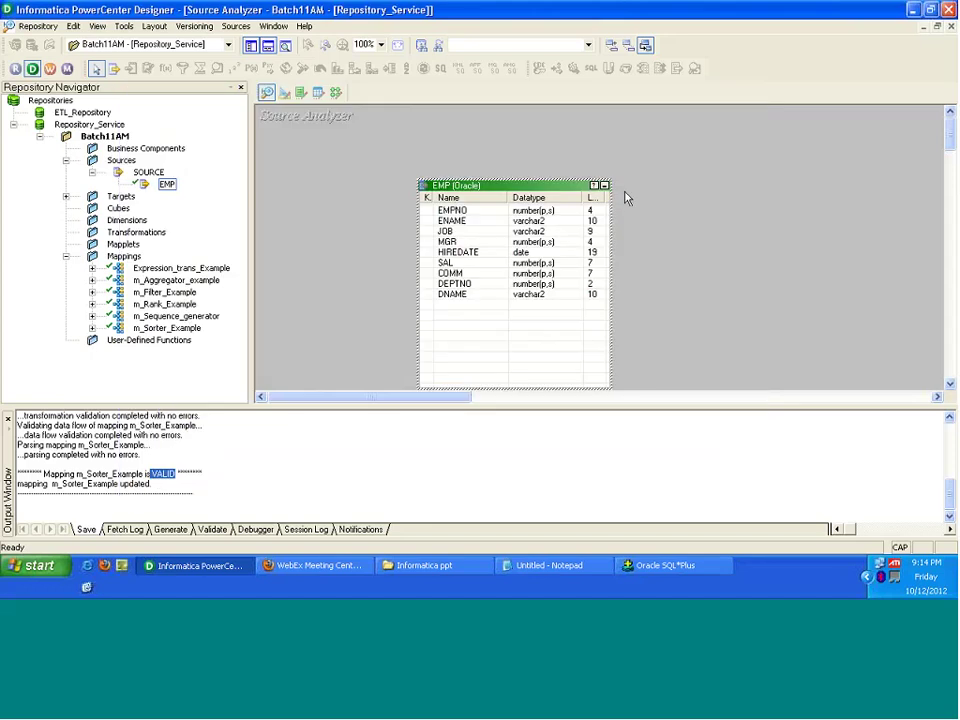
key(ctrl+s)
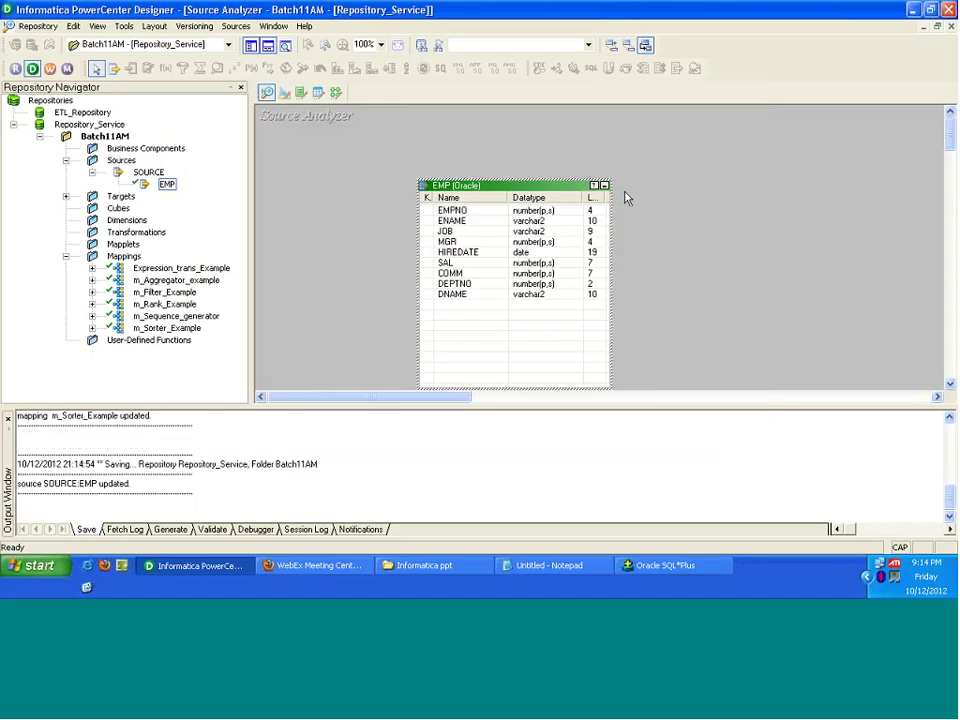
click(334, 92)
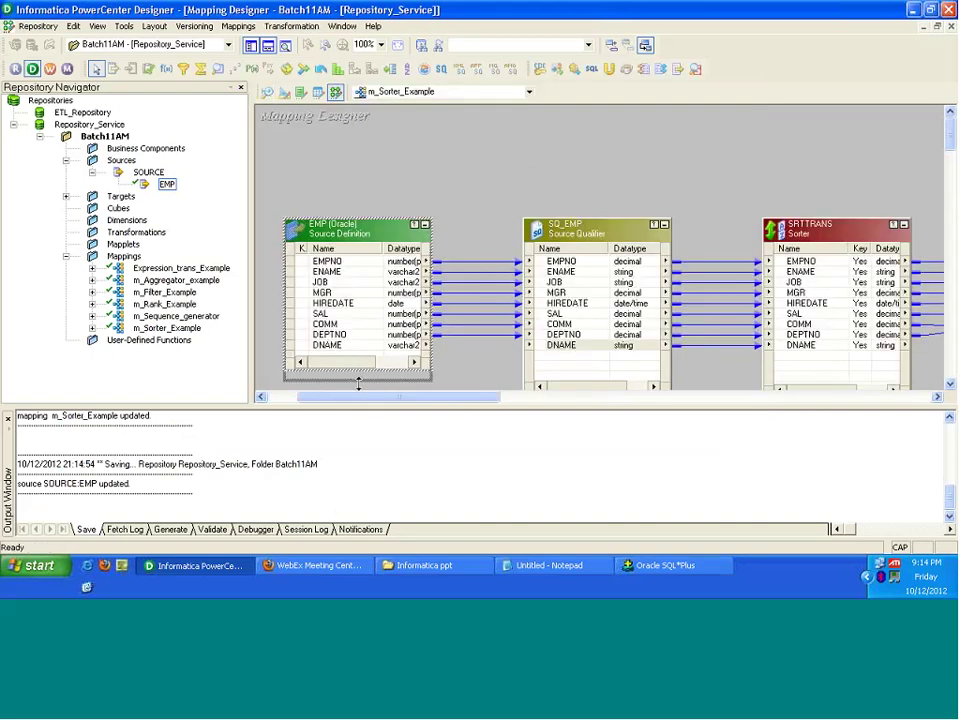
Step: Enlarge the EMP source box and link its DNAME port to SQ_EMP
drag(358, 383, 358, 393)
click(337, 349)
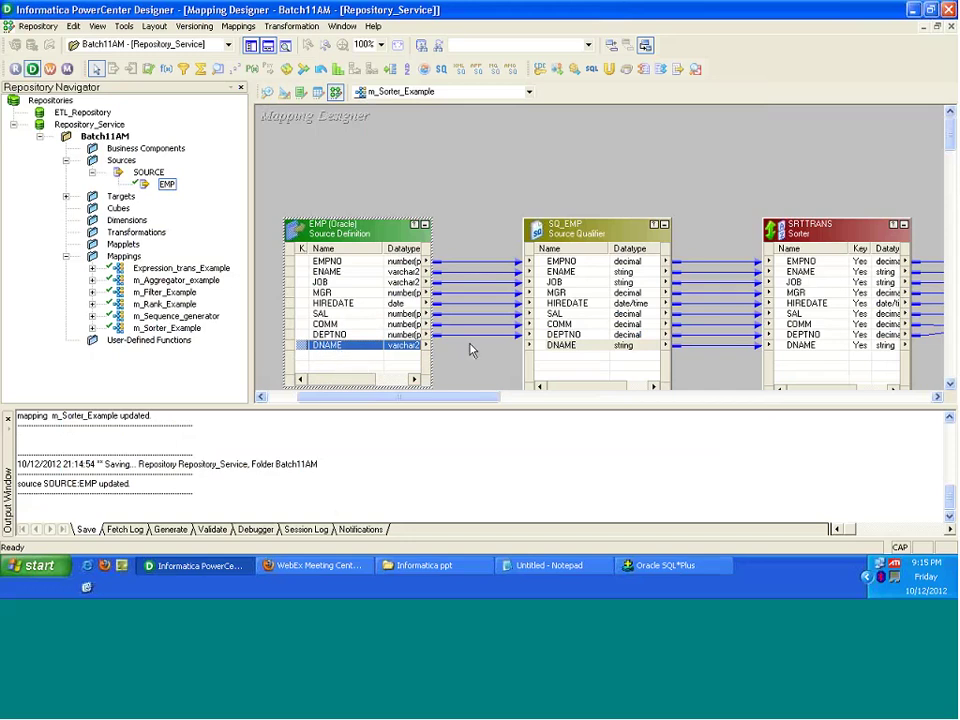
click(333, 360)
click(299, 346)
drag(299, 349, 547, 353)
Step: Validate SQ_EMP's EMP–DEPT SQL override with no errors and close its settings
double_click(591, 240)
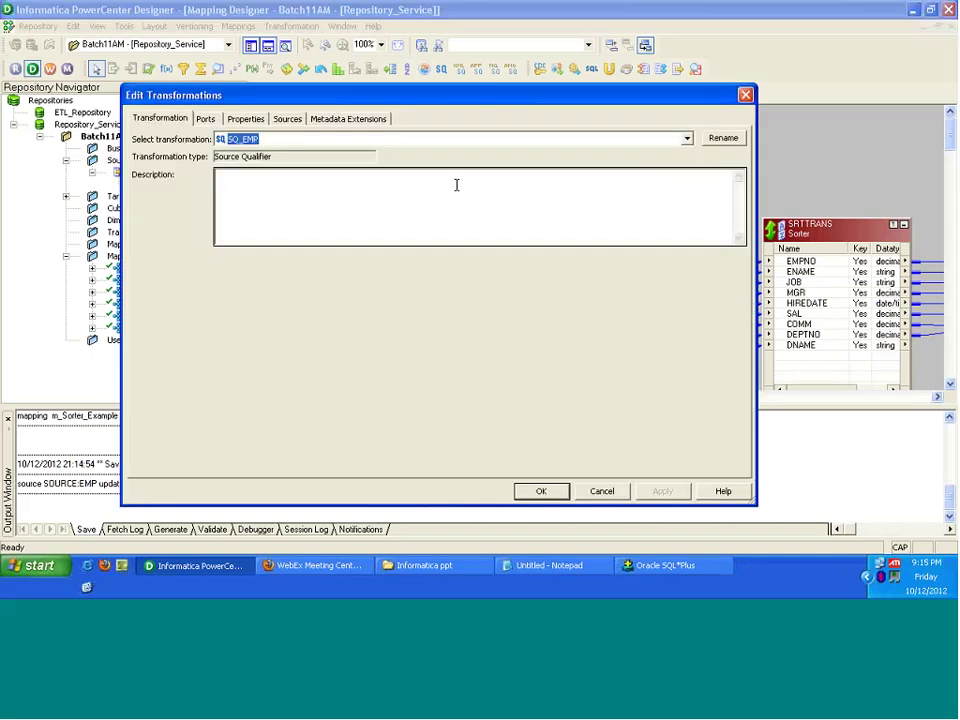
click(245, 118)
click(727, 184)
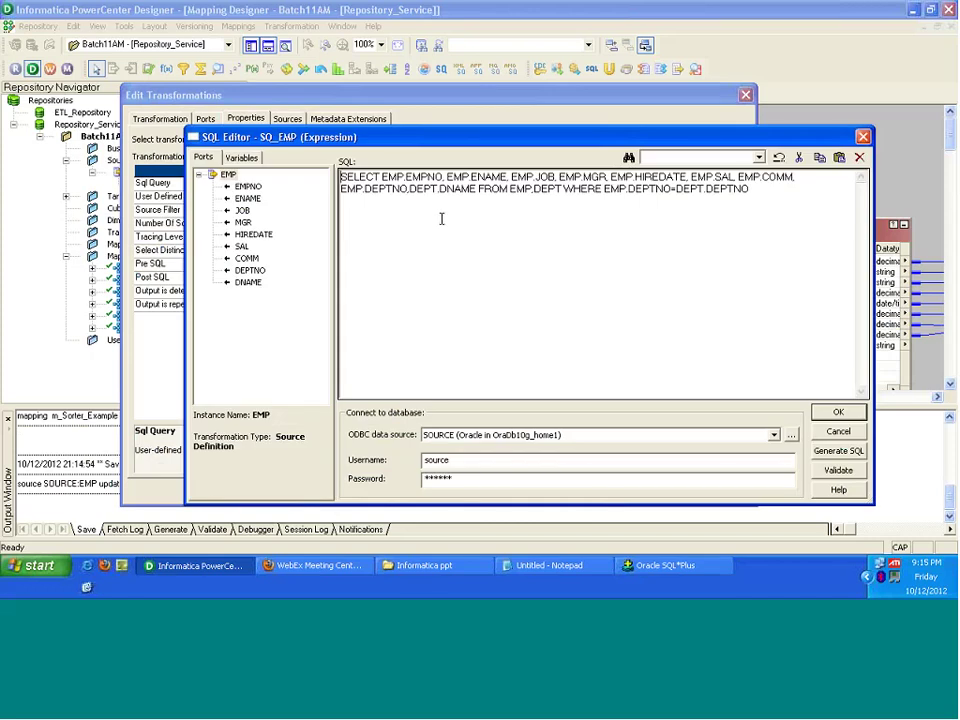
click(843, 474)
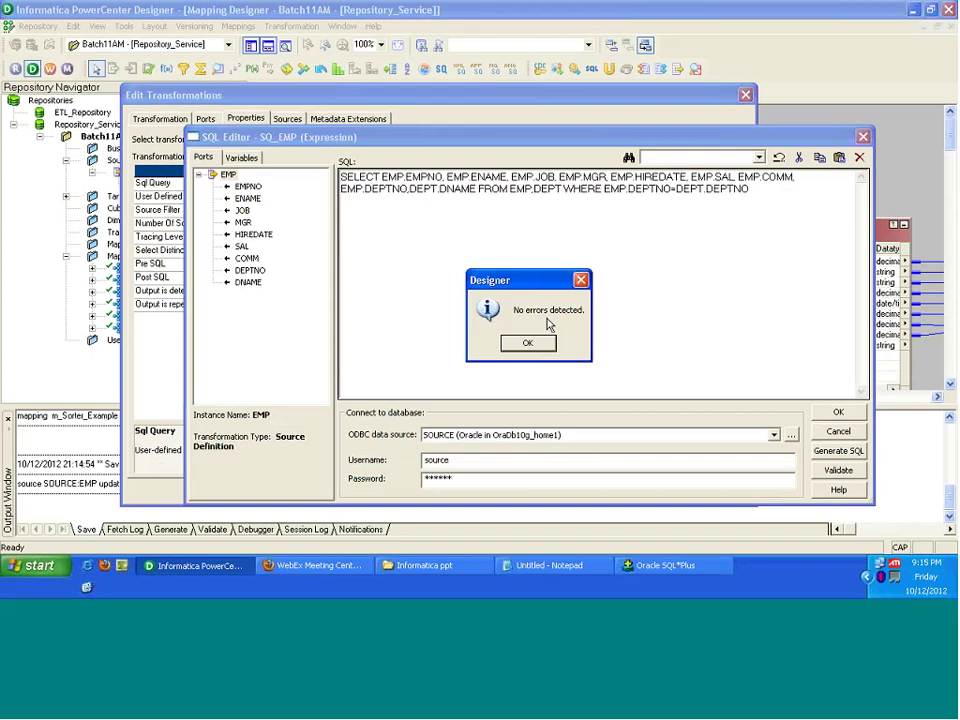
click(528, 347)
click(528, 344)
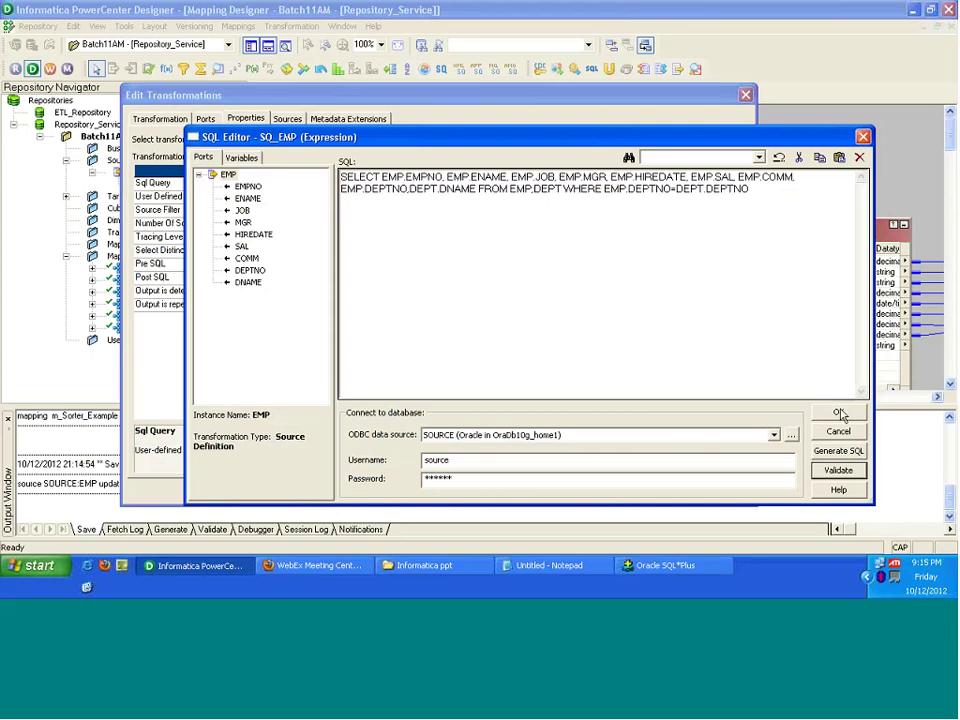
click(248, 282)
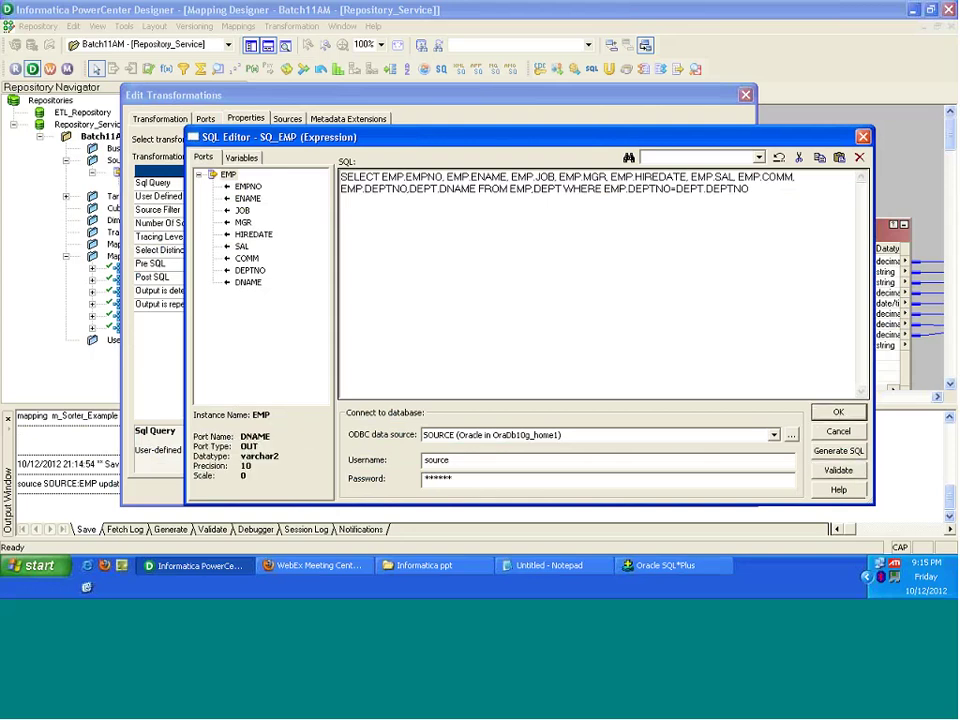
click(840, 413)
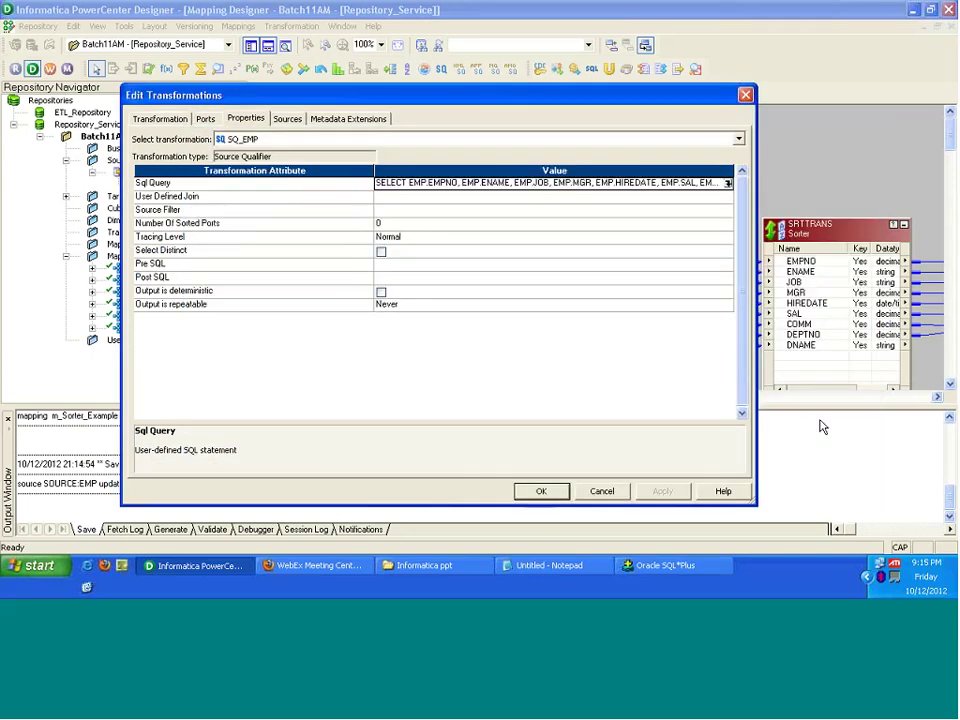
key(Return)
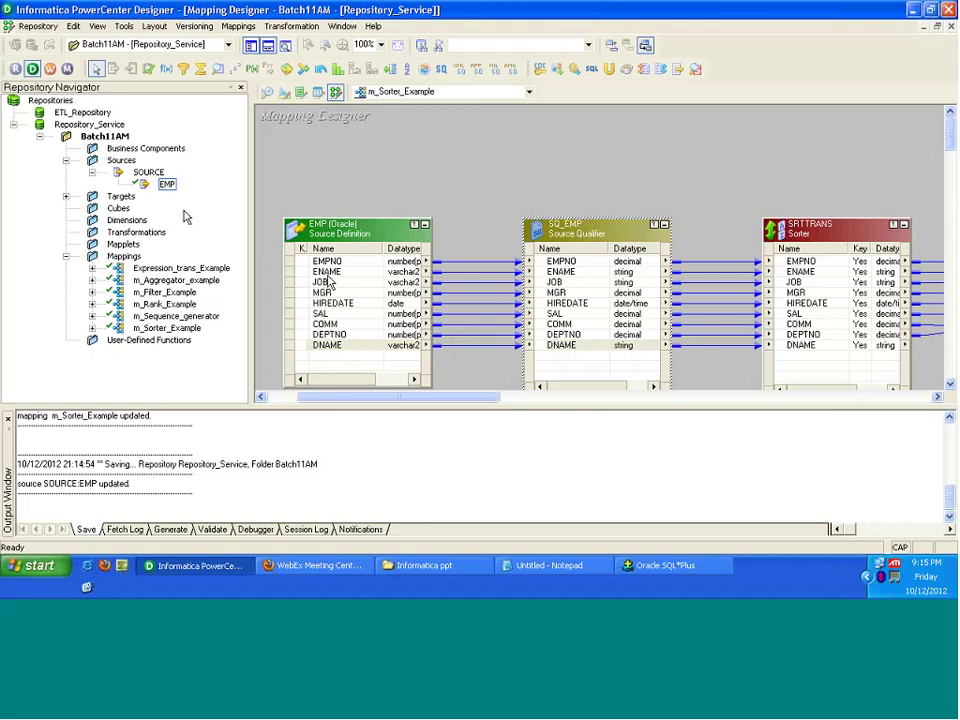
Step: Place m_Aggregator_example on the canvas and enlarge the EMP source to show all its columns
click(152, 273)
click(163, 282)
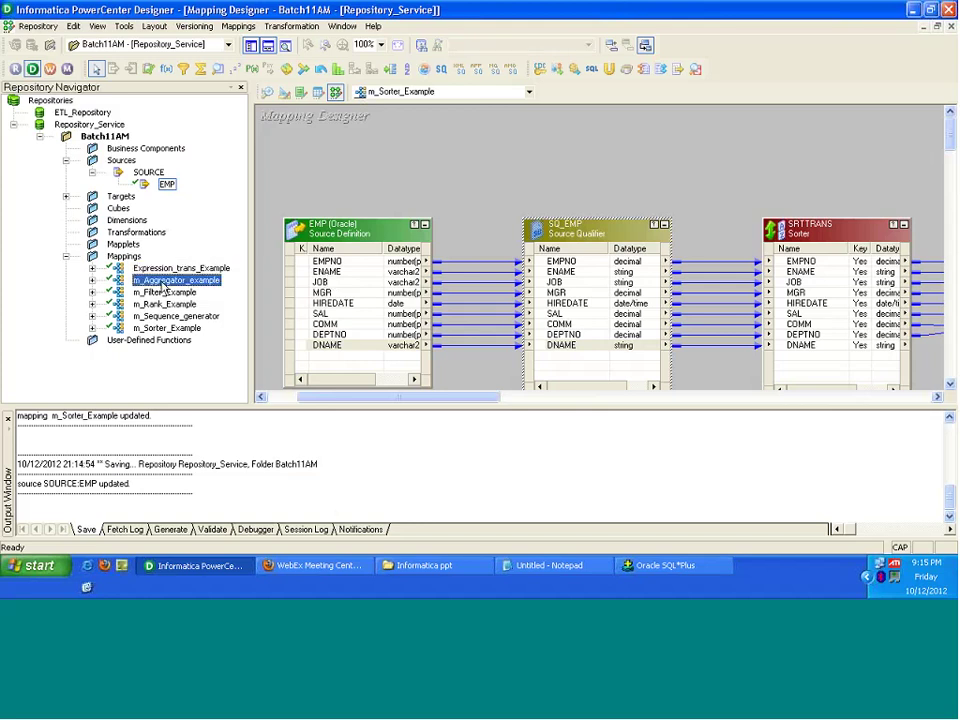
drag(163, 282, 407, 167)
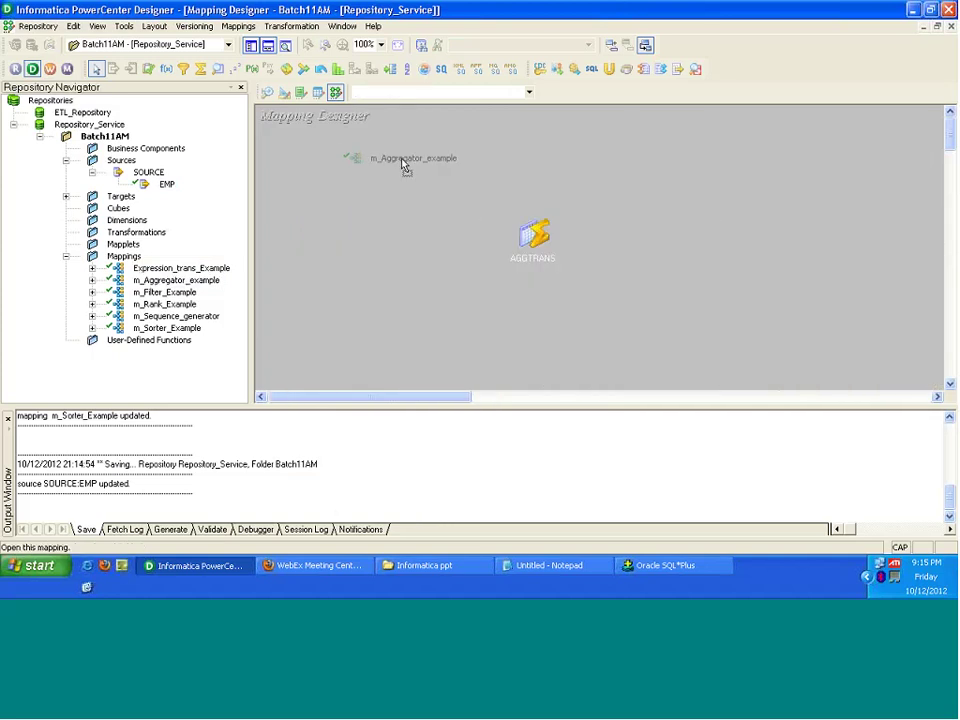
double_click(379, 229)
drag(446, 327, 448, 388)
click(448, 343)
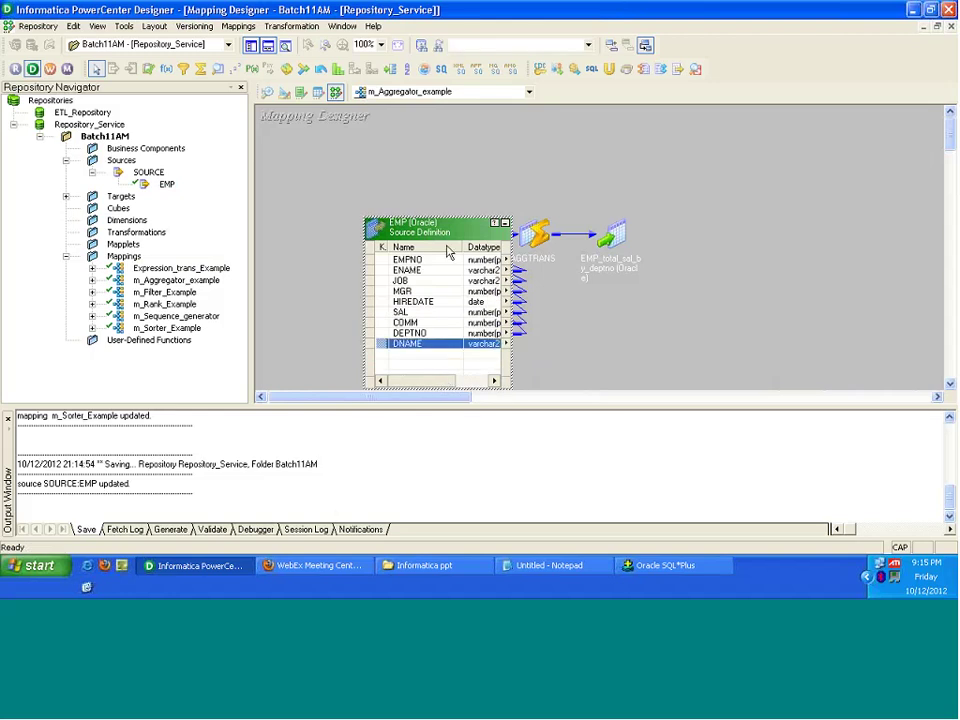
drag(430, 228, 358, 204)
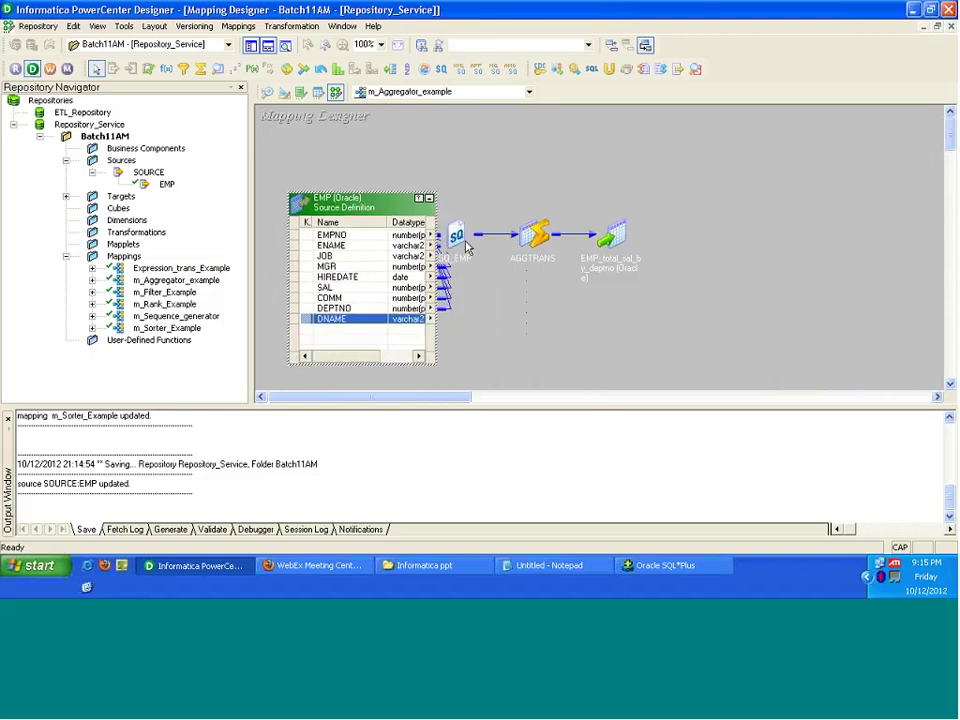
Step: Move SQ_EMP beside EMP, expand it to show every port, and open its settings
drag(466, 248, 496, 196)
double_click(496, 192)
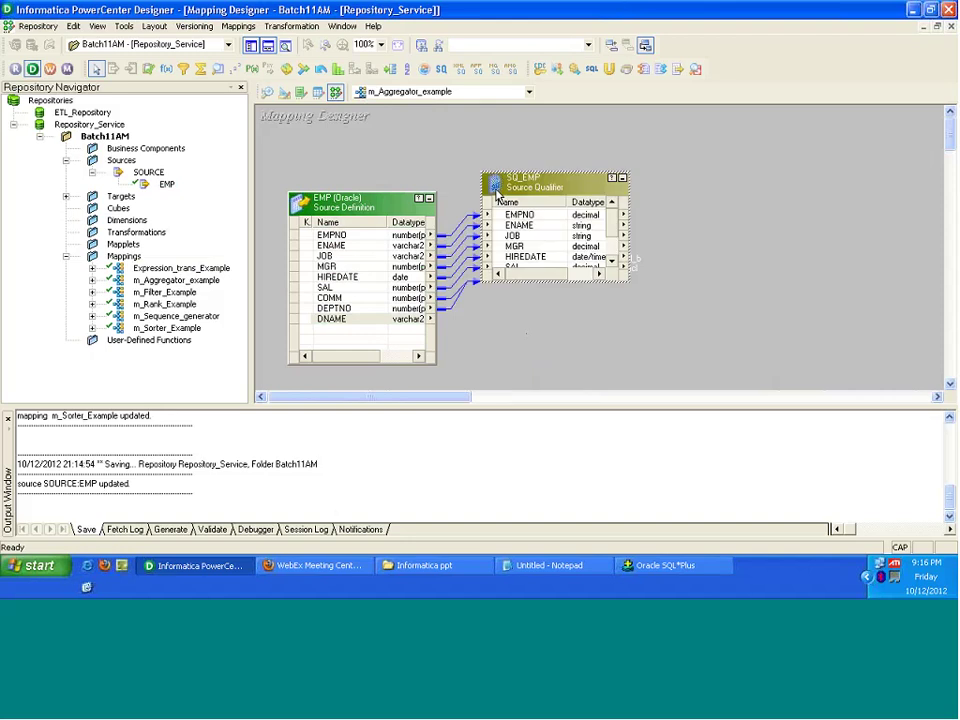
drag(555, 282, 556, 349)
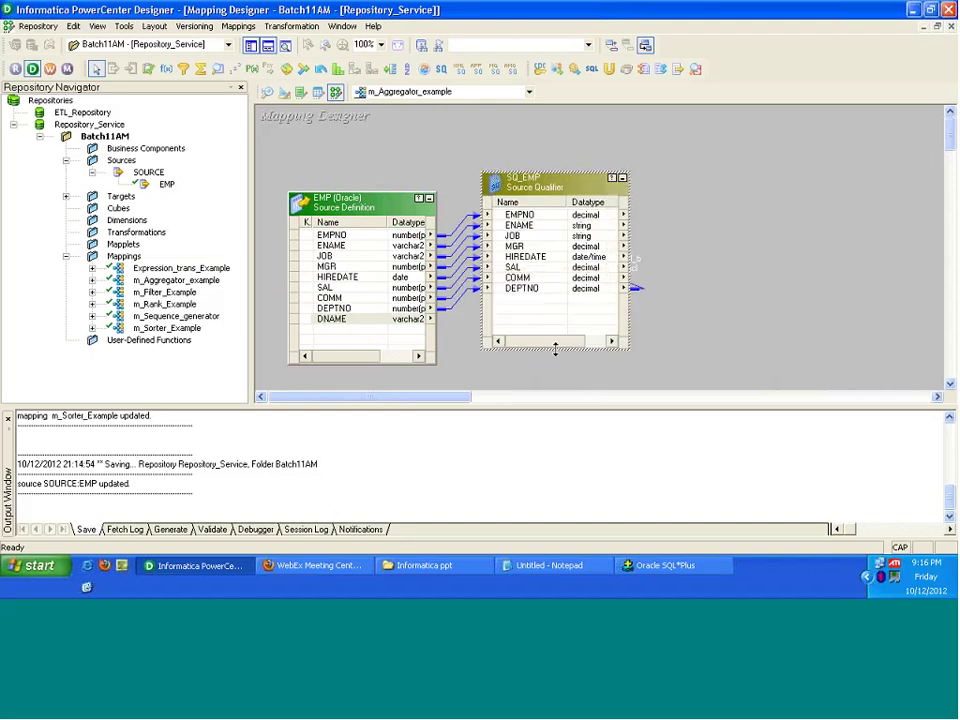
click(356, 321)
click(517, 301)
double_click(546, 306)
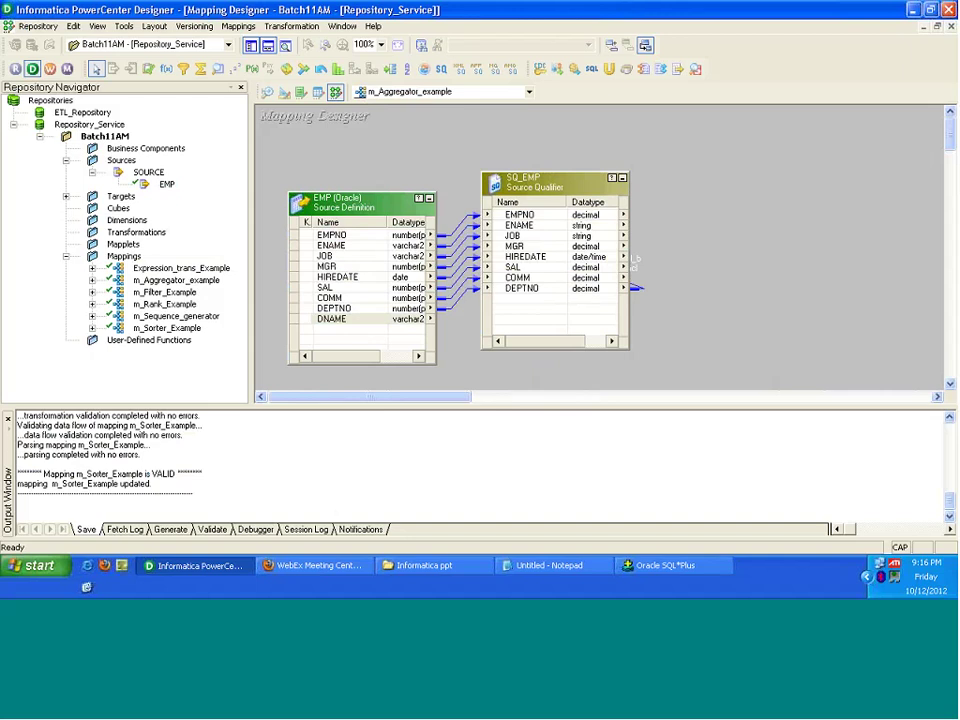
Step: Open m_Sorter_Example in the workspace with the Output and Navigator panels hidden
click(166, 328)
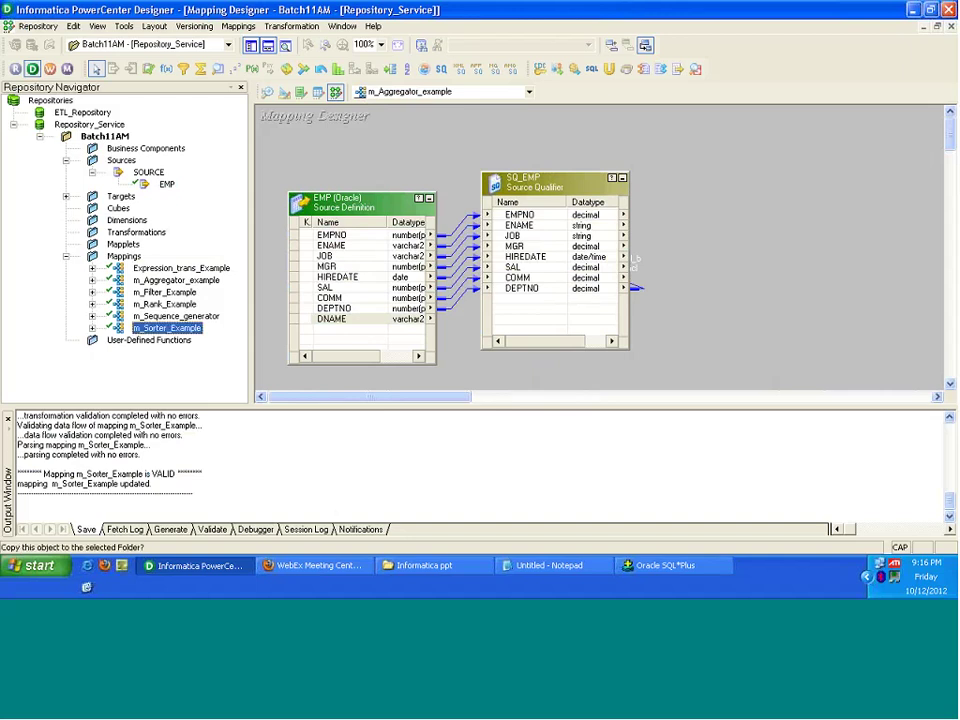
drag(634, 262, 634, 262)
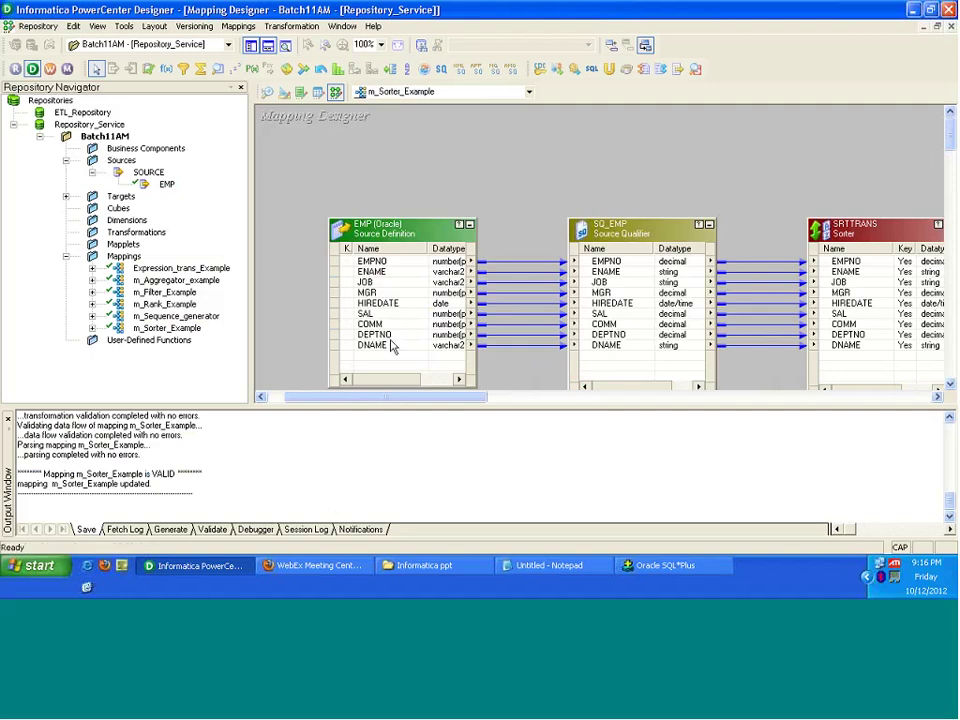
click(268, 45)
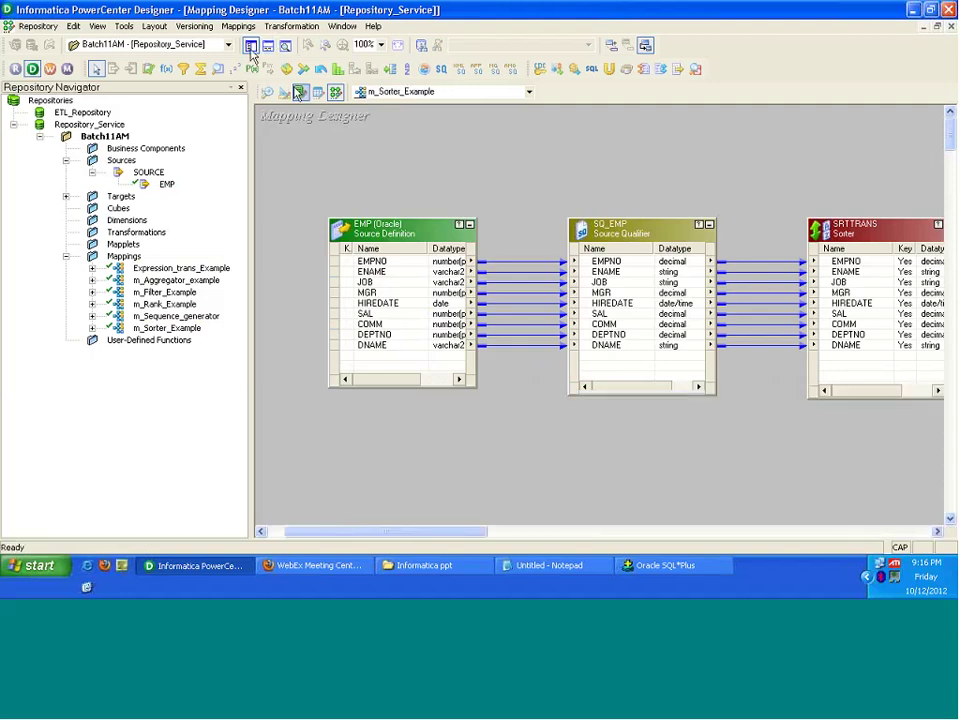
click(251, 45)
Step: View SQ_EMP's Sql Query property and highlight the DEPTNO join condition in the WHERE clause
click(381, 229)
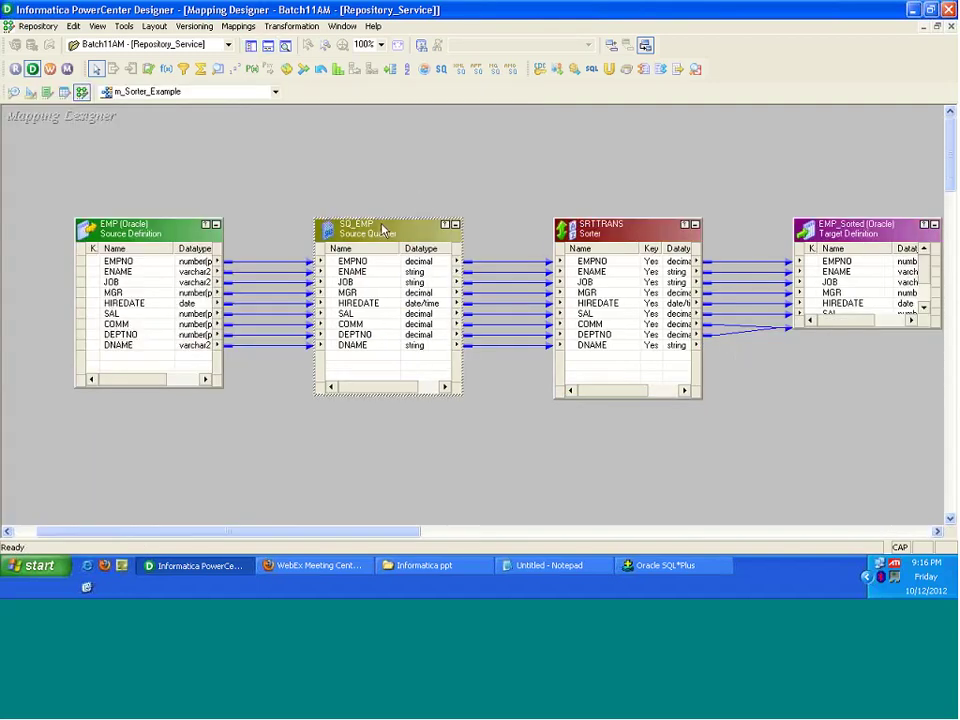
double_click(381, 229)
click(244, 119)
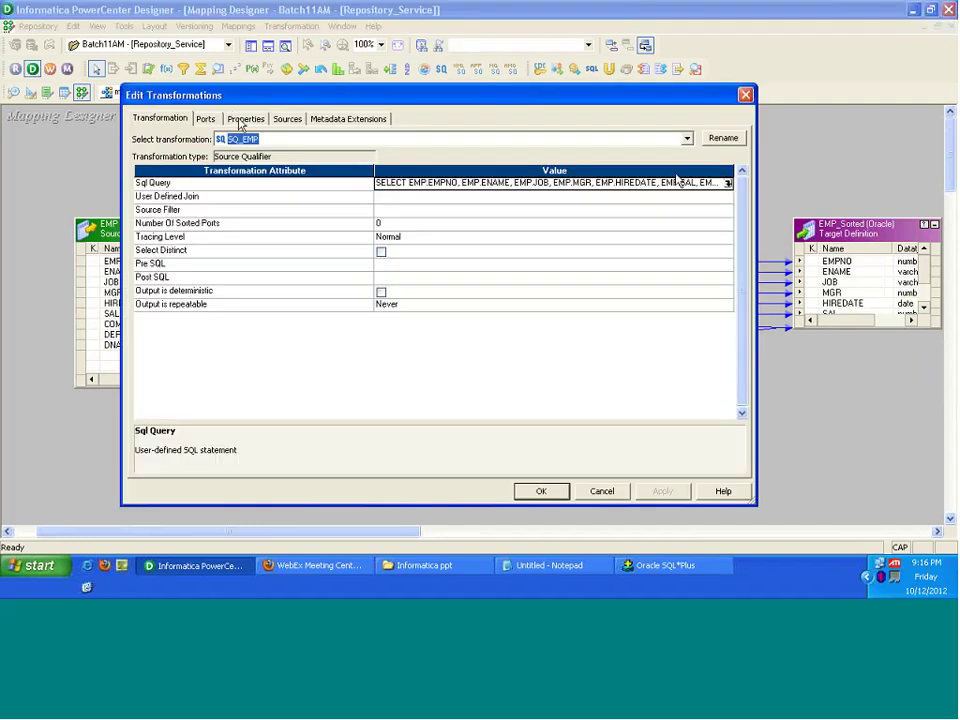
click(729, 183)
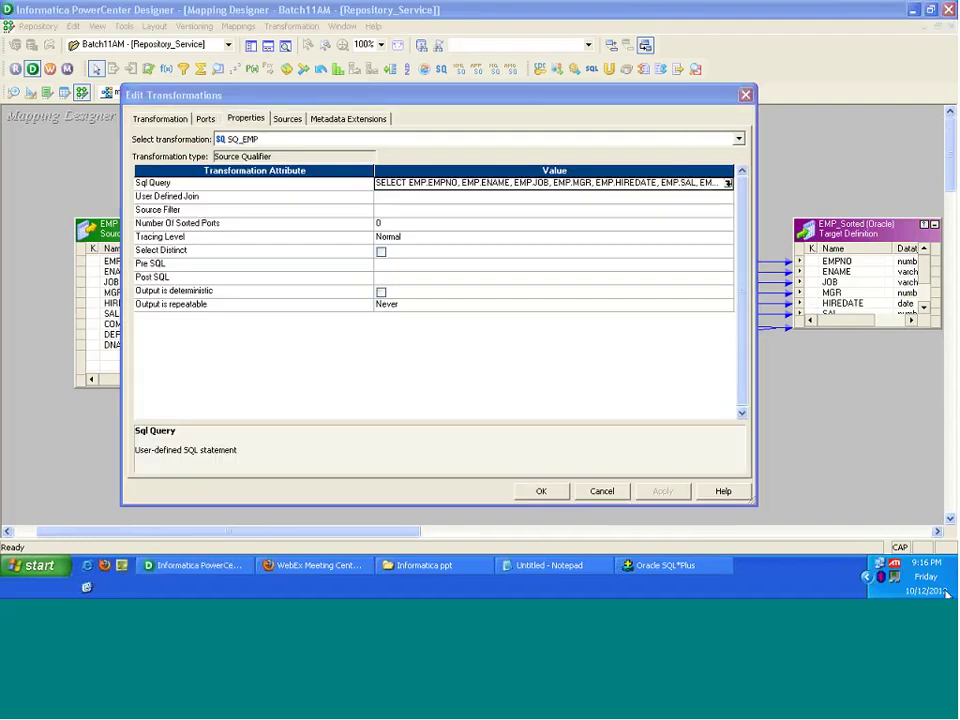
click(729, 185)
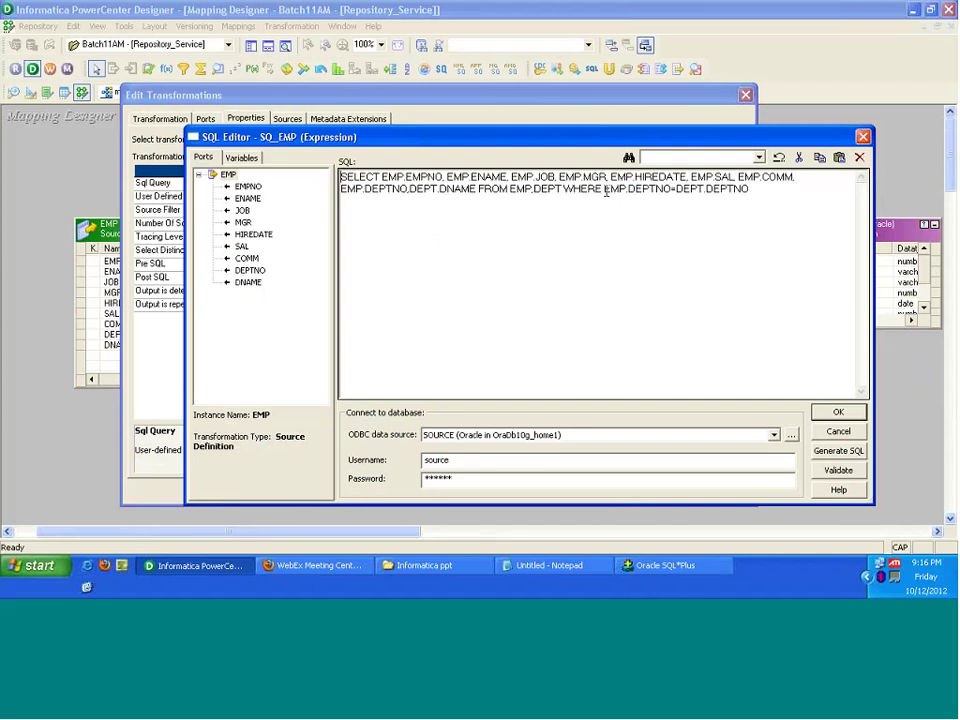
drag(605, 191, 758, 200)
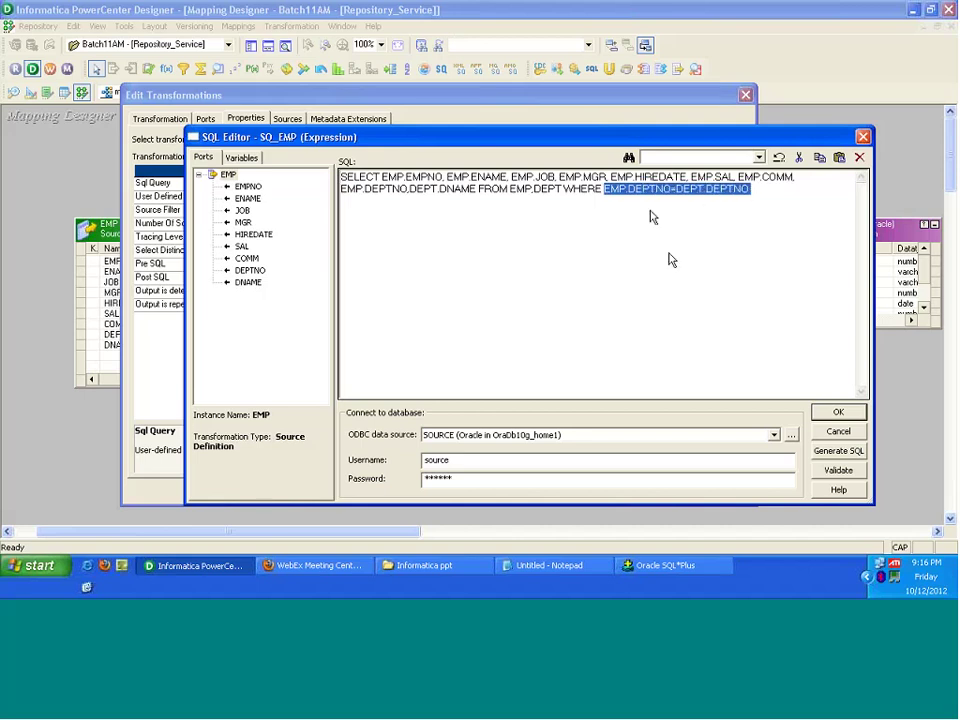
click(838, 412)
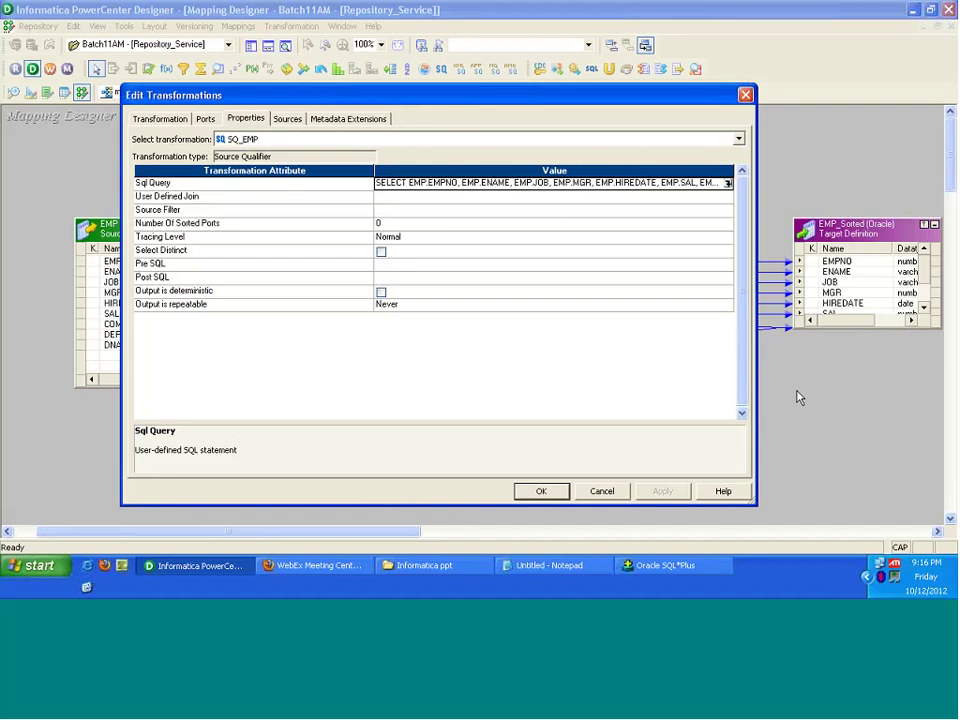
Step: Check the User Defined Join value, then start SQ_EMP's Source Filter with the DEPTNO port
click(328, 199)
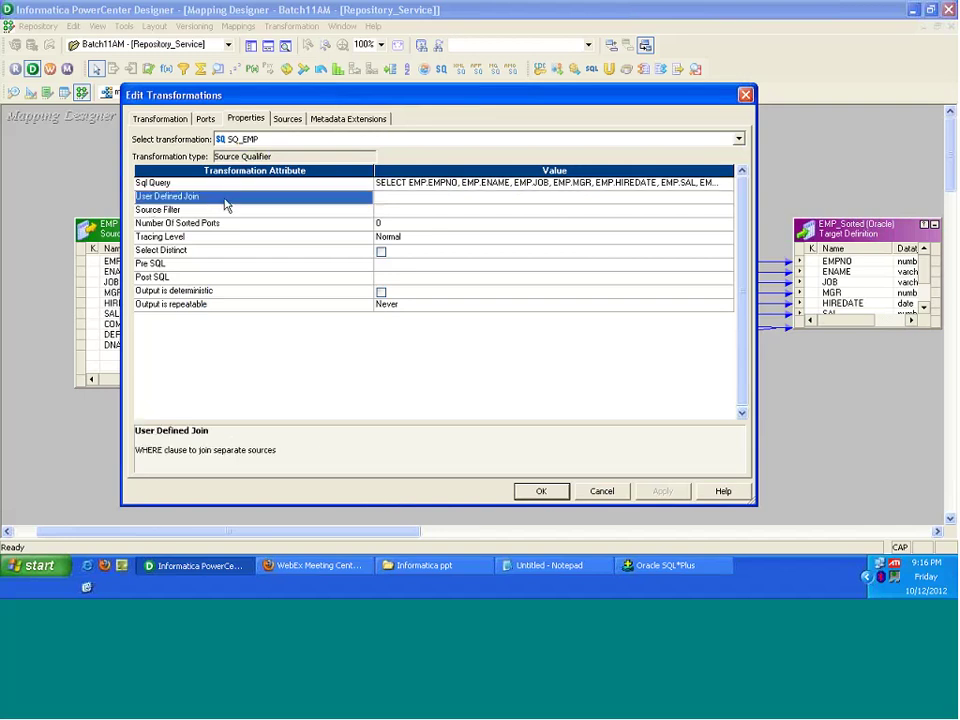
click(400, 203)
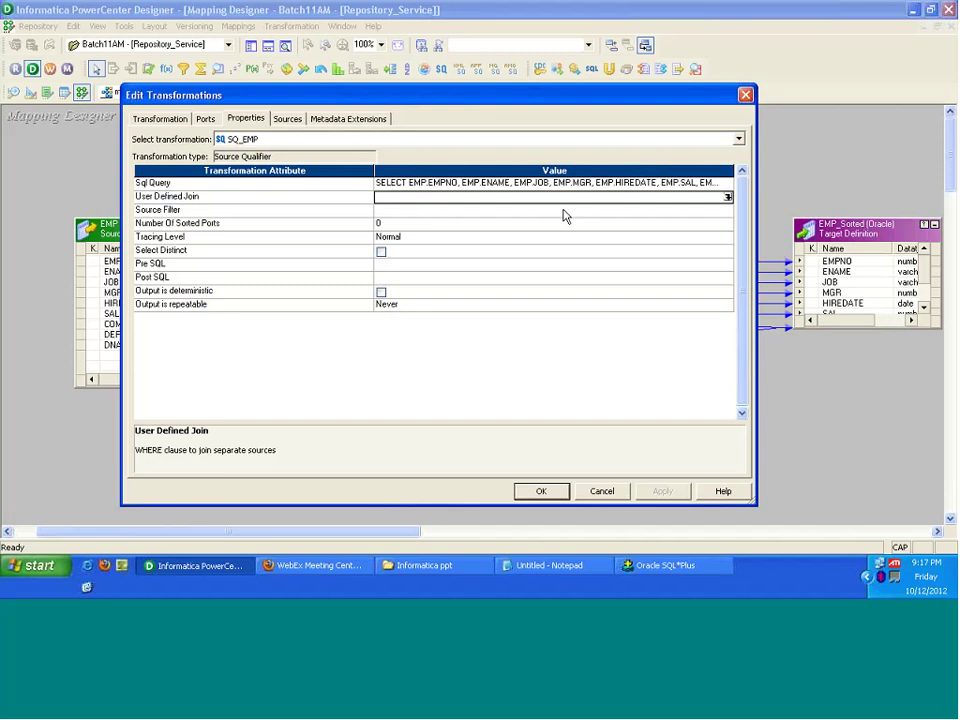
click(452, 212)
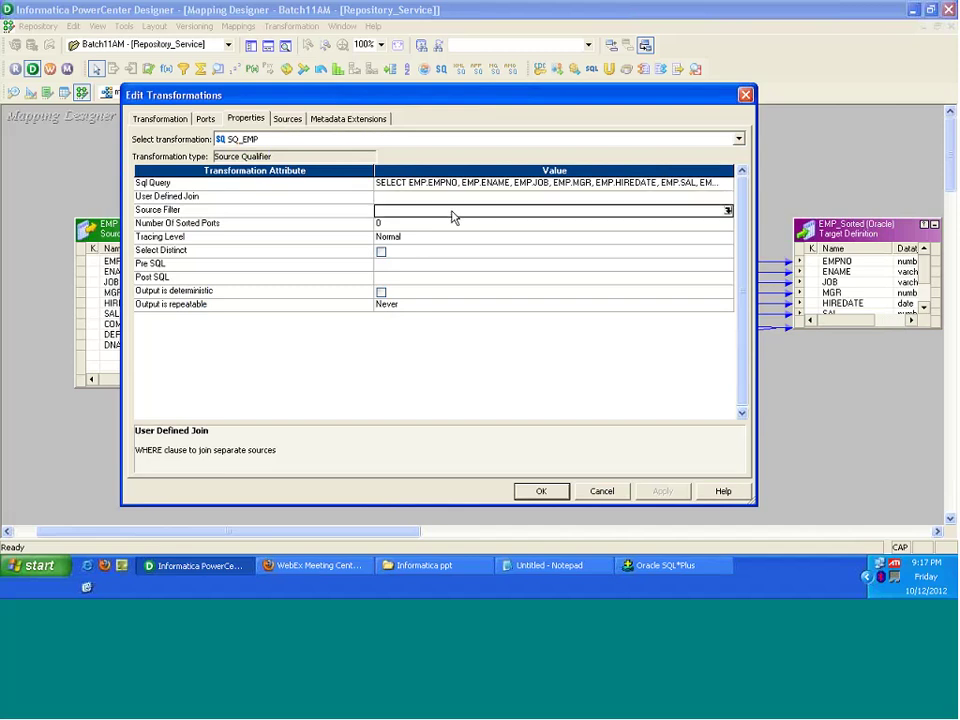
click(727, 211)
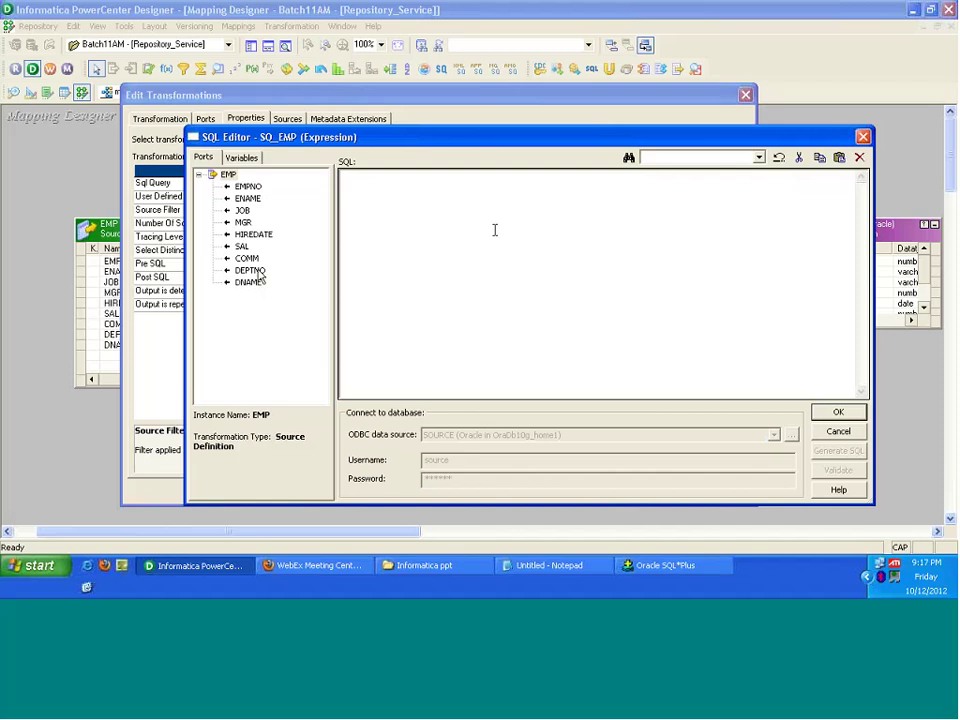
double_click(250, 270)
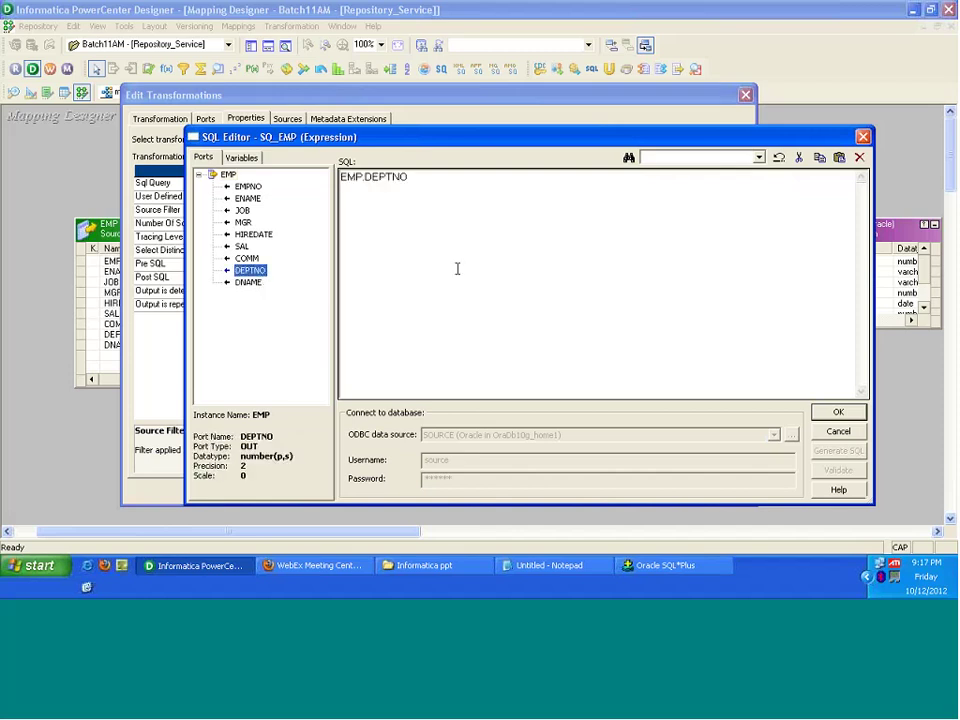
Step: Complete the Source Filter as EMP.DEPTNO=20, dropping a trial WHERE keyword, and save it
text(=)
text(10)
key(BackSpace)
key(BackSpace)
text(20)
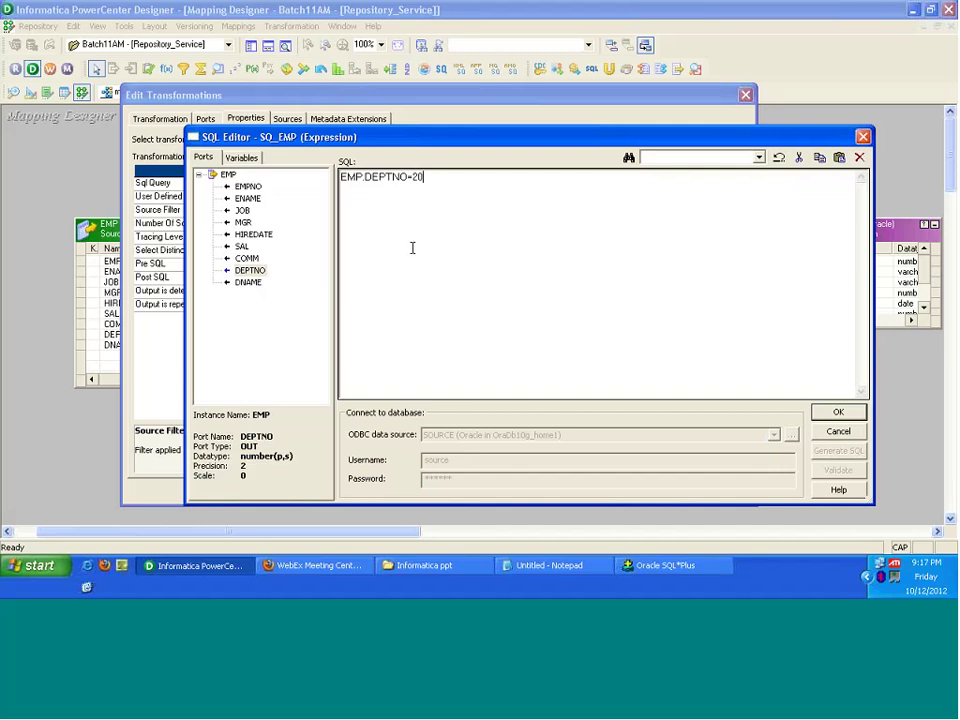
key(Left)
key(Left)
key(Left)
key(Home)
text(WH)
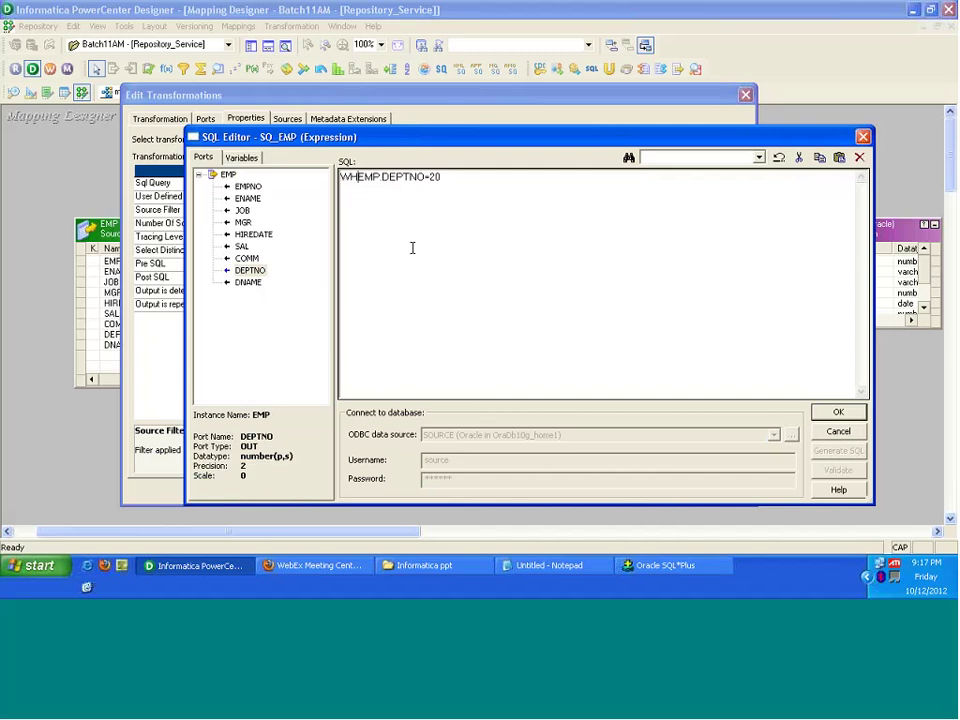
text(ERE)
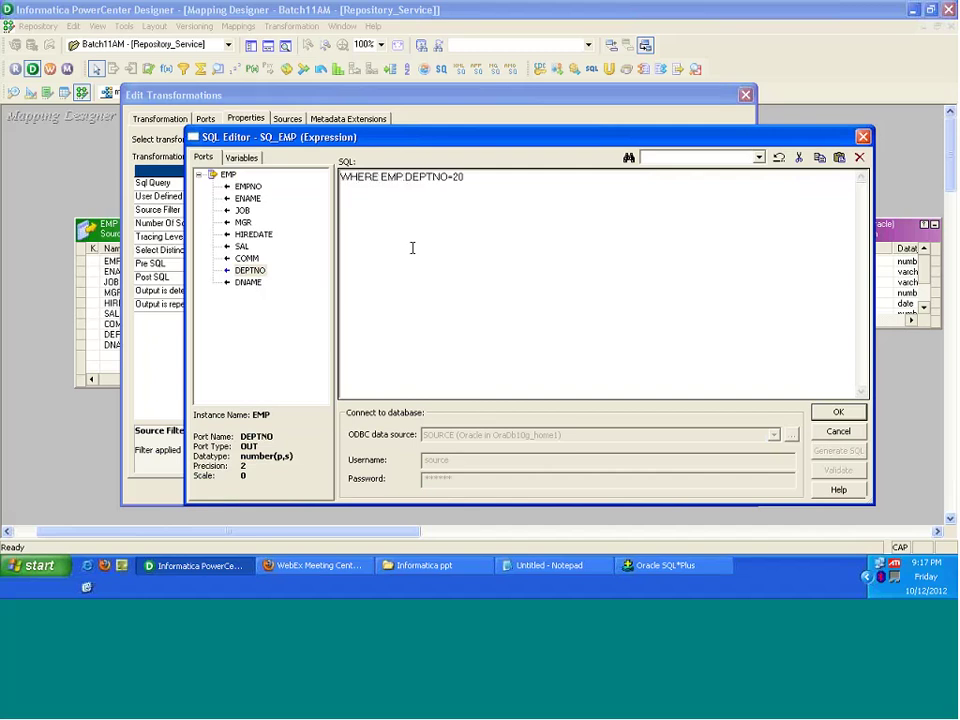
key(shift+Home)
drag(302, 141, 375, 237)
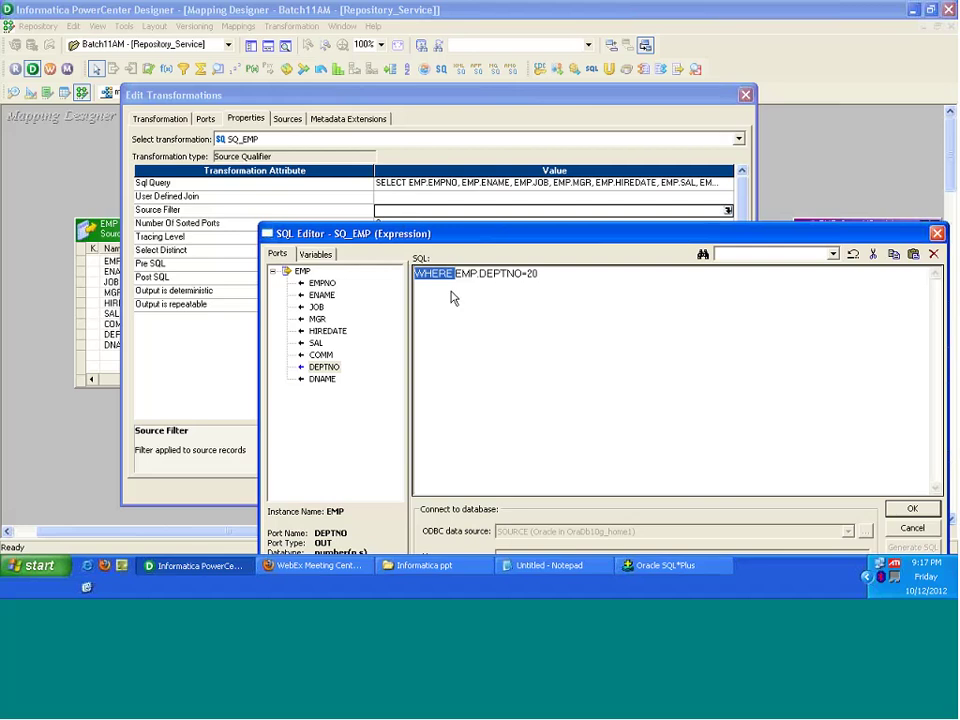
key(Delete)
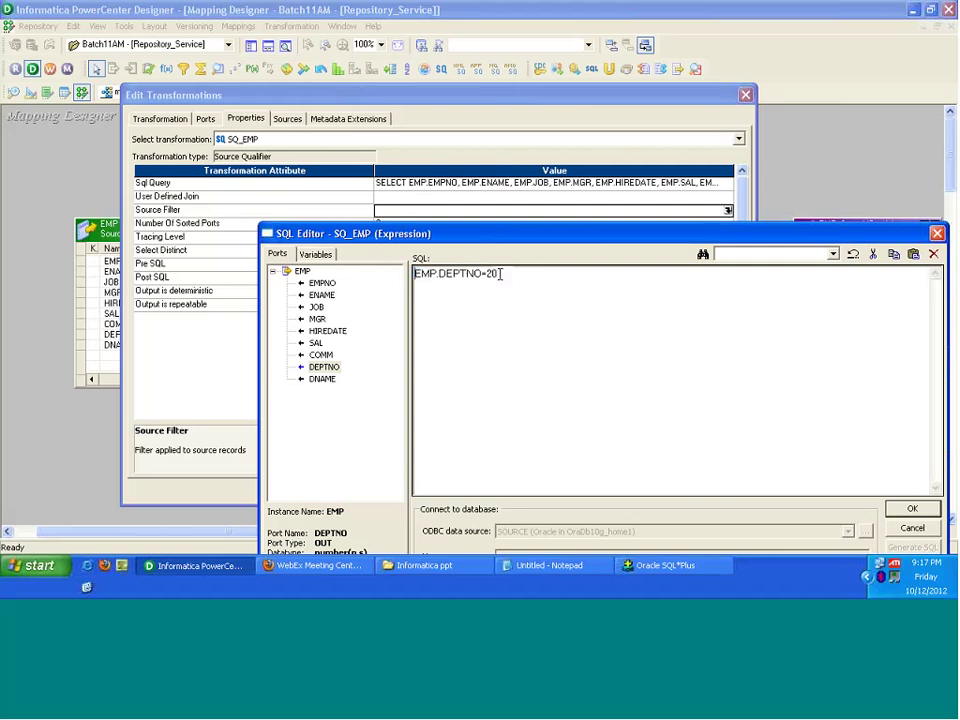
key(ctrl+a)
drag(507, 234, 382, 119)
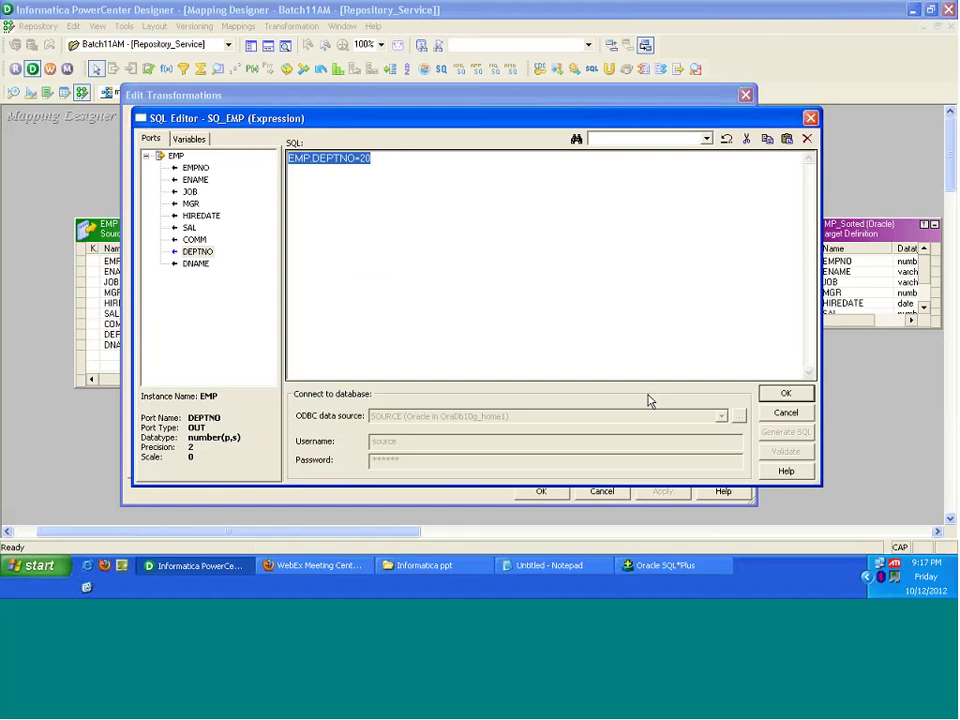
click(786, 394)
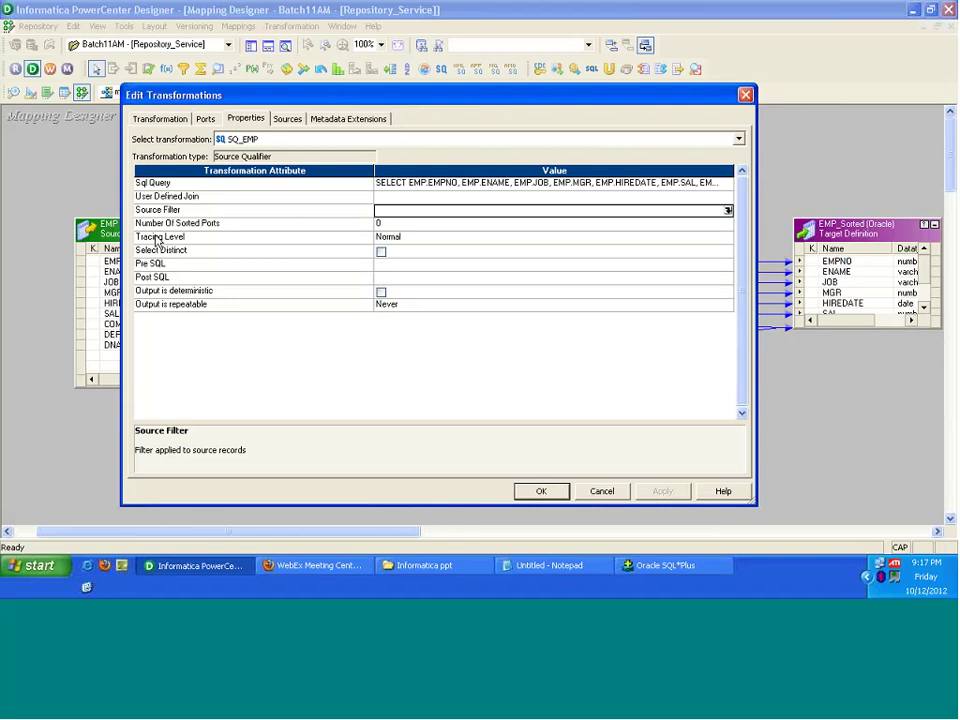
click(221, 225)
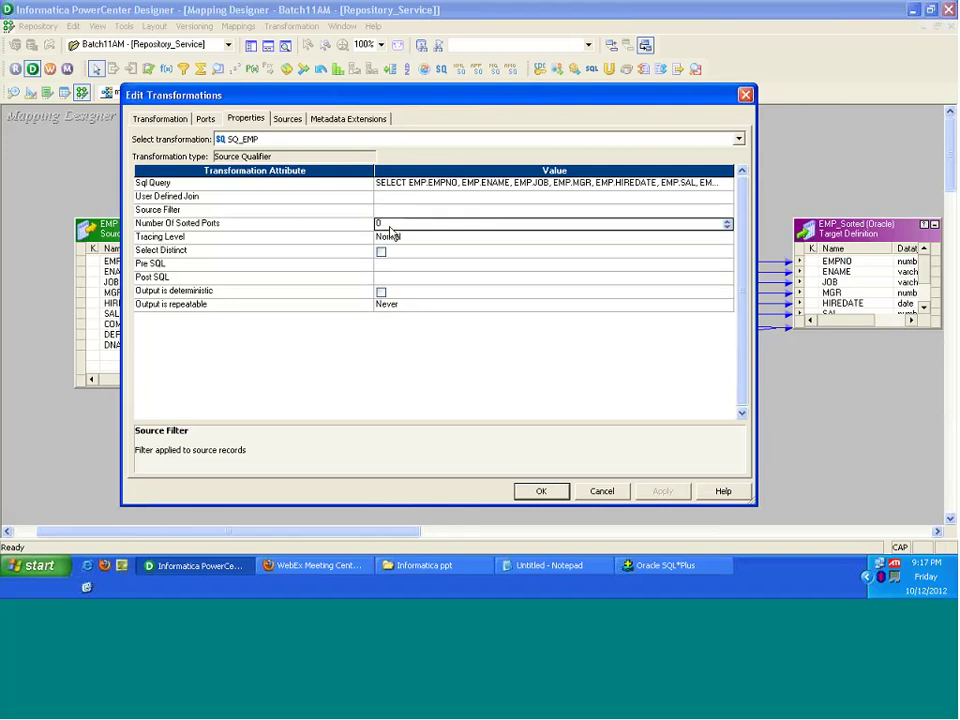
click(527, 186)
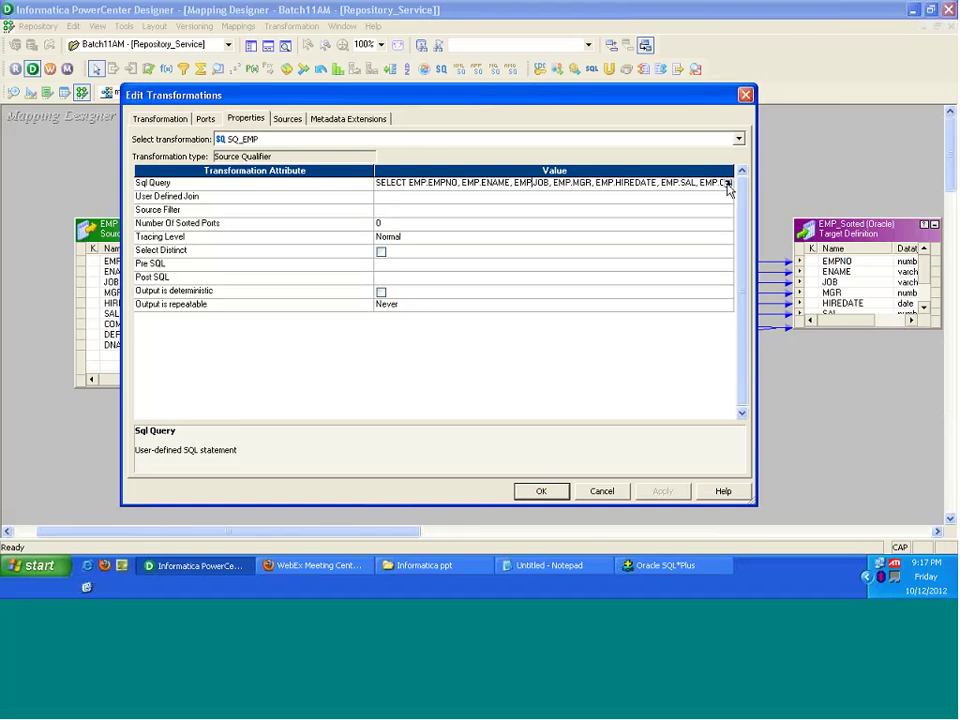
click(728, 185)
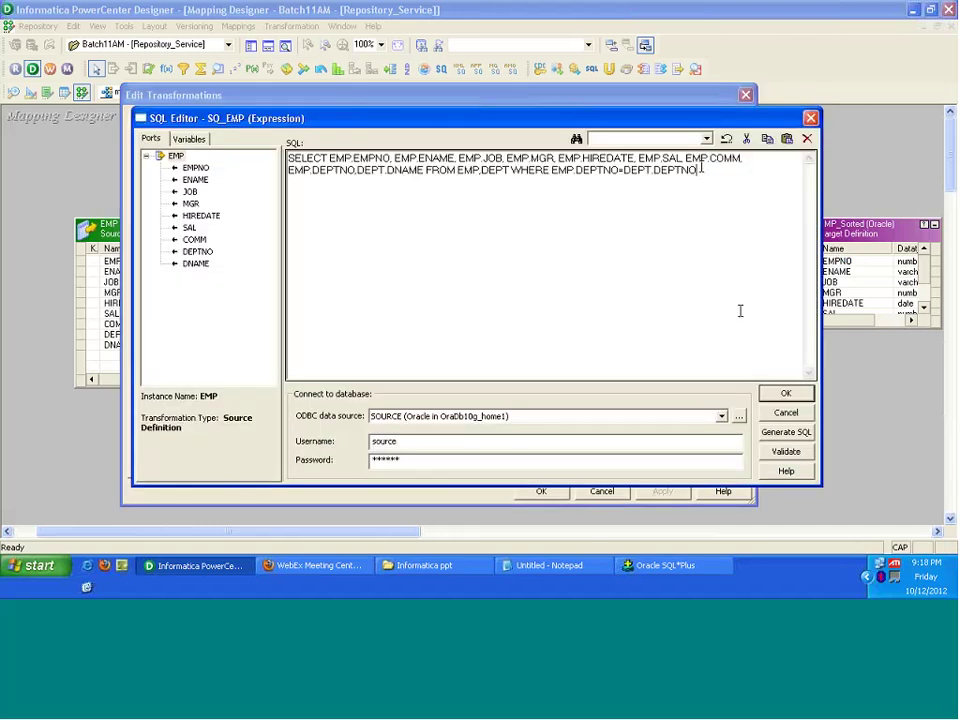
key(Return)
text(ORDER BY EMPNO)
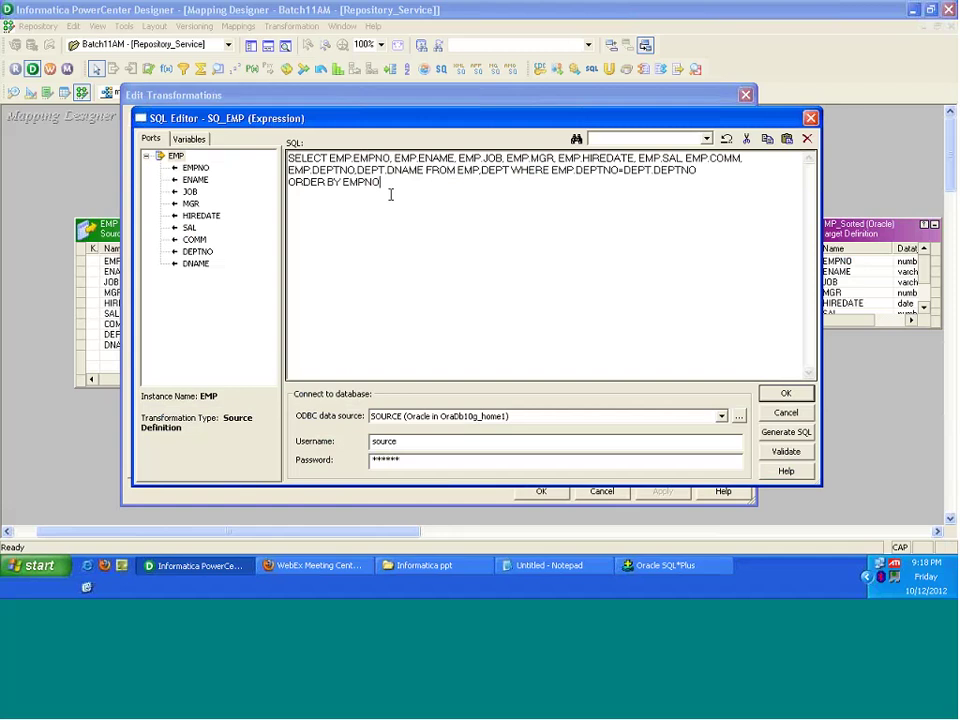
drag(382, 183, 273, 182)
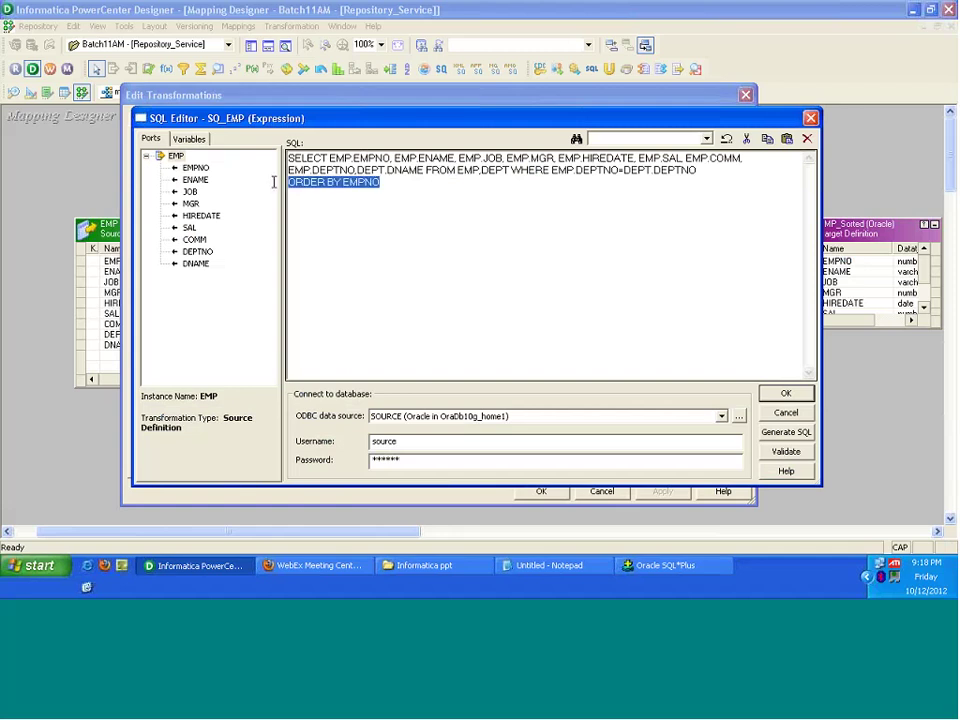
key(Delete)
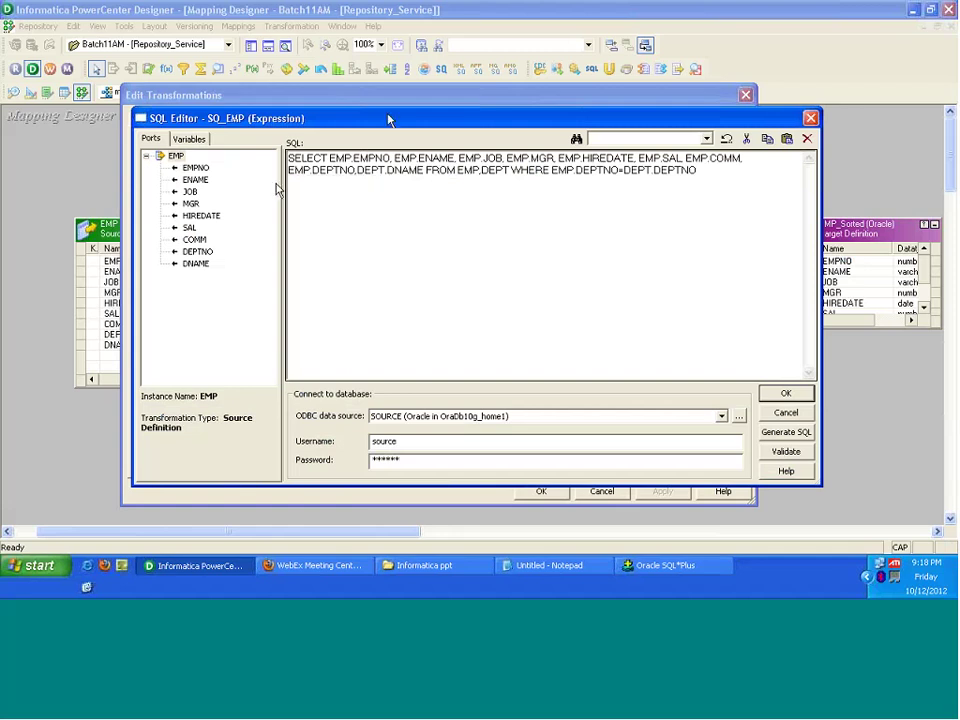
click(786, 393)
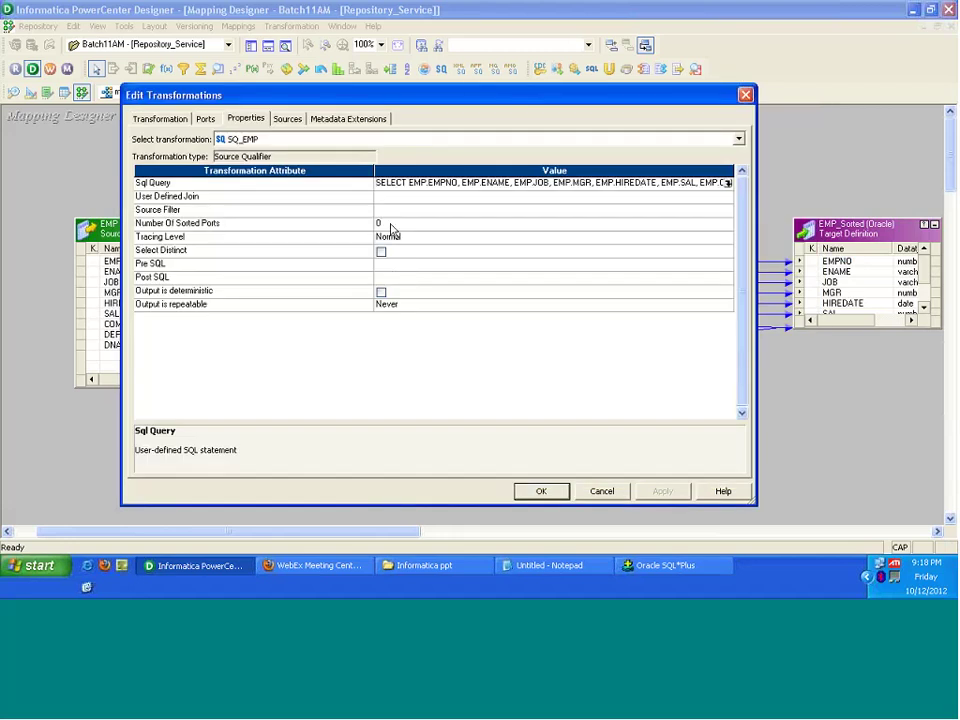
click(390, 225)
click(390, 225)
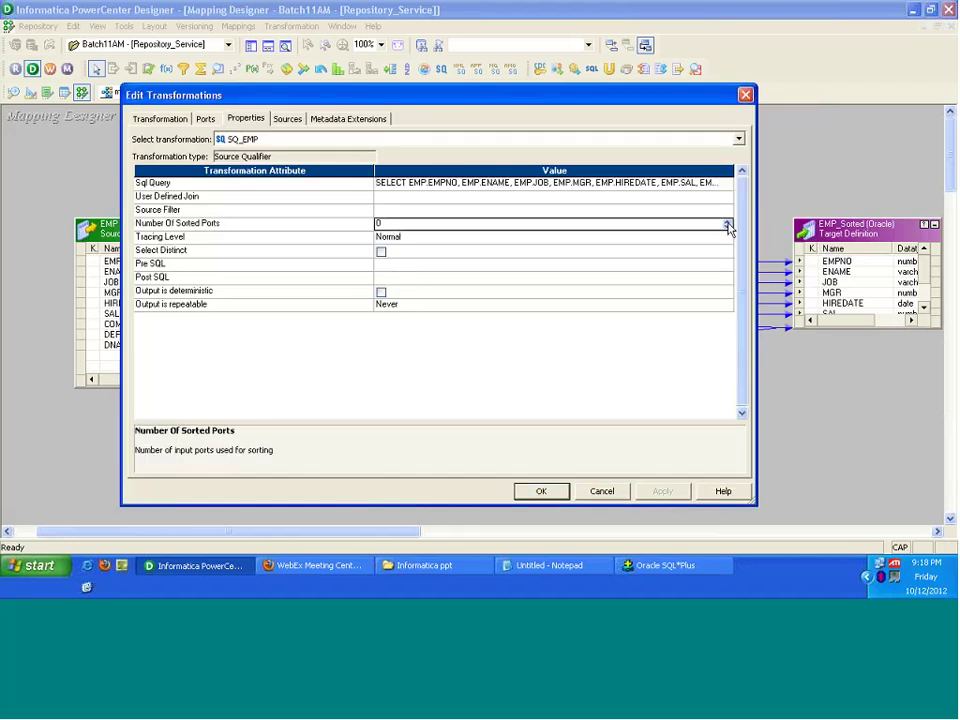
click(727, 224)
click(432, 222)
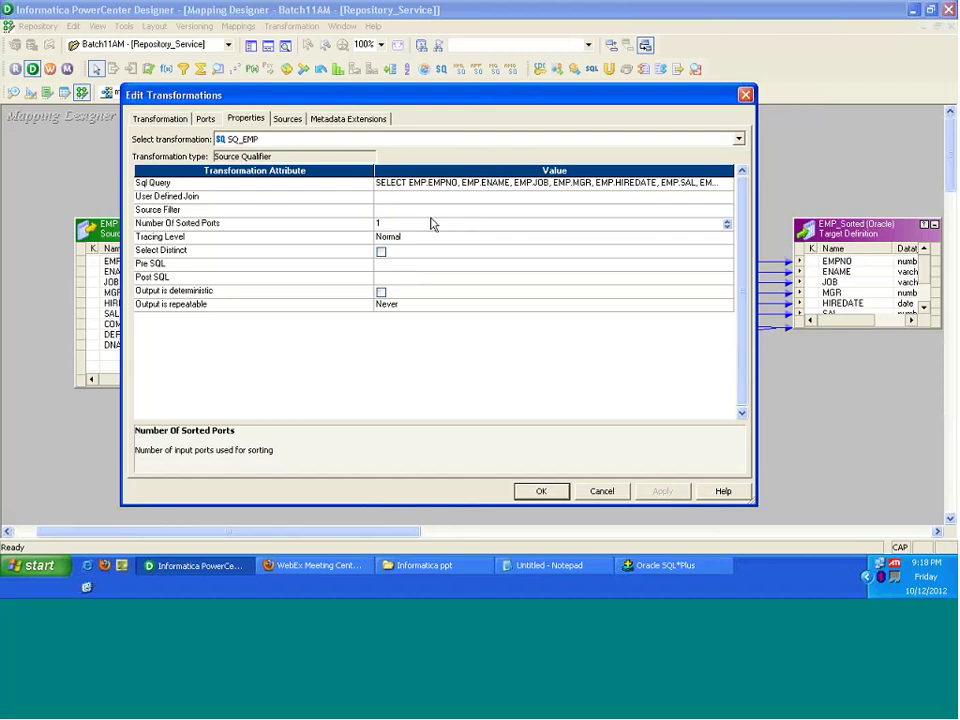
click(437, 189)
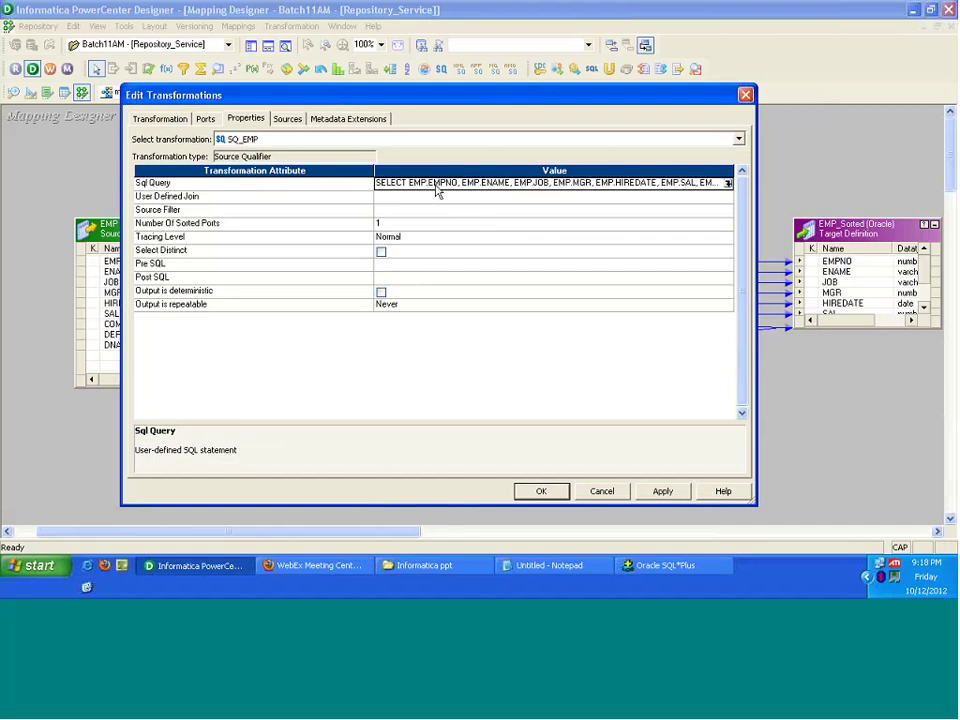
click(508, 234)
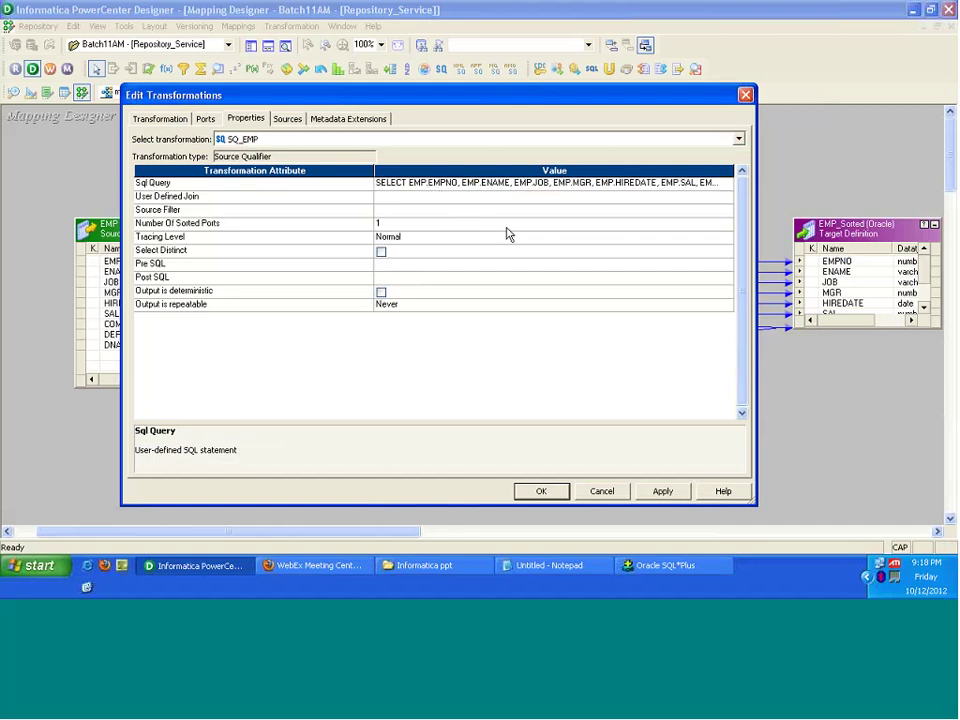
click(506, 222)
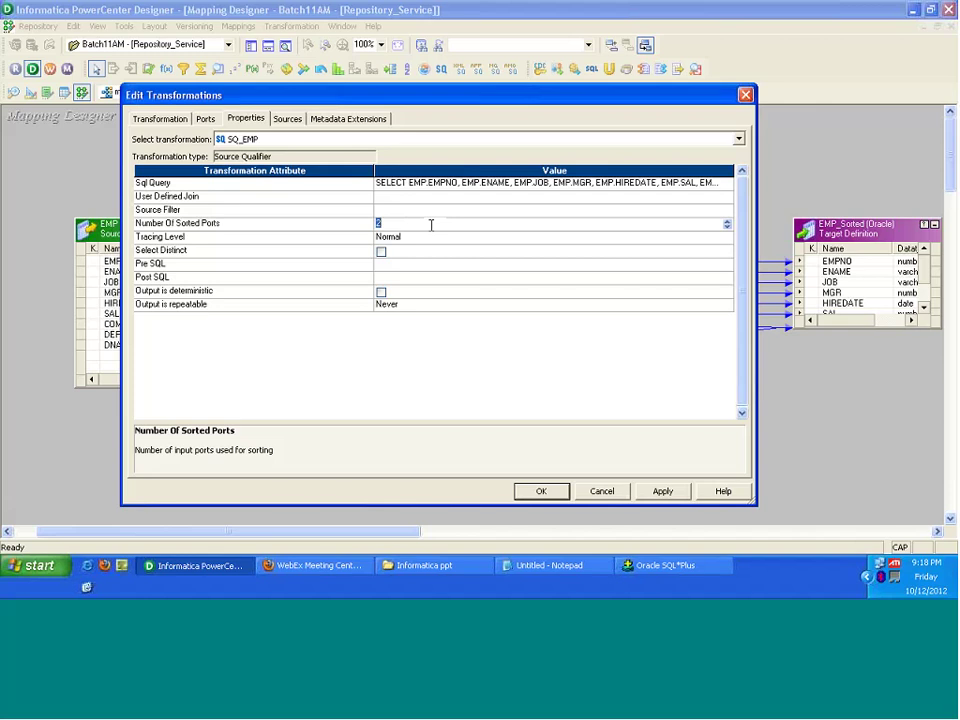
text(0)
click(186, 265)
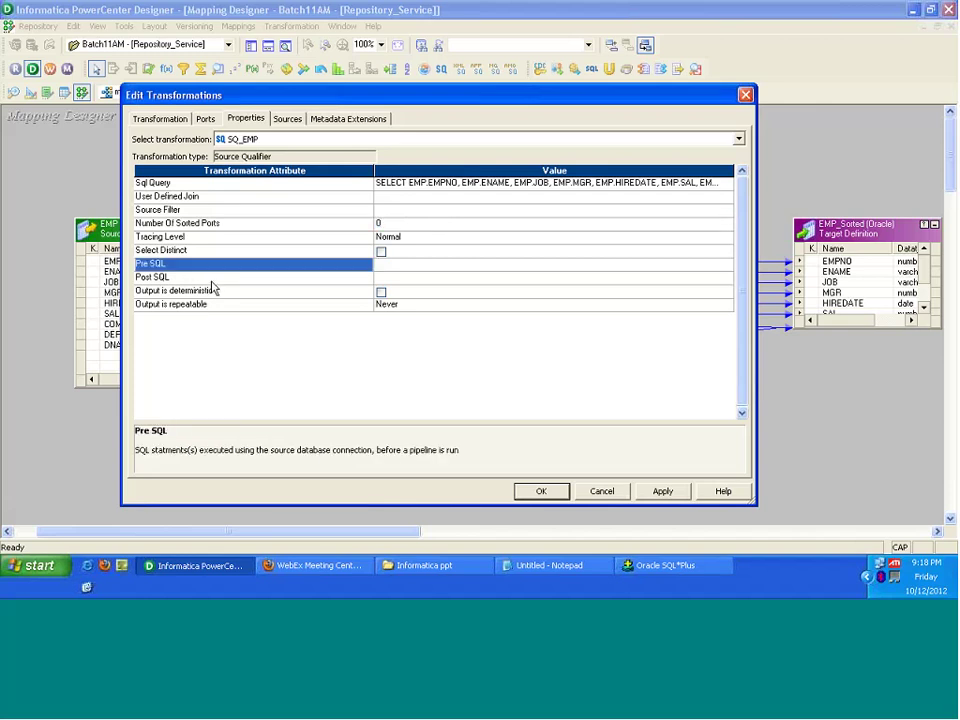
click(212, 282)
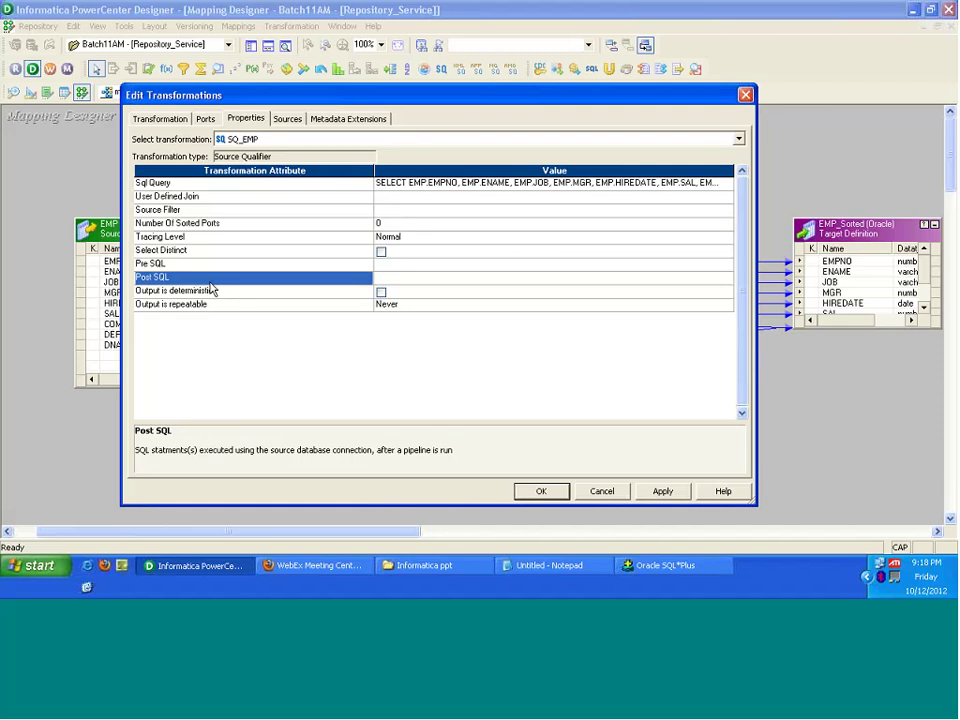
click(250, 265)
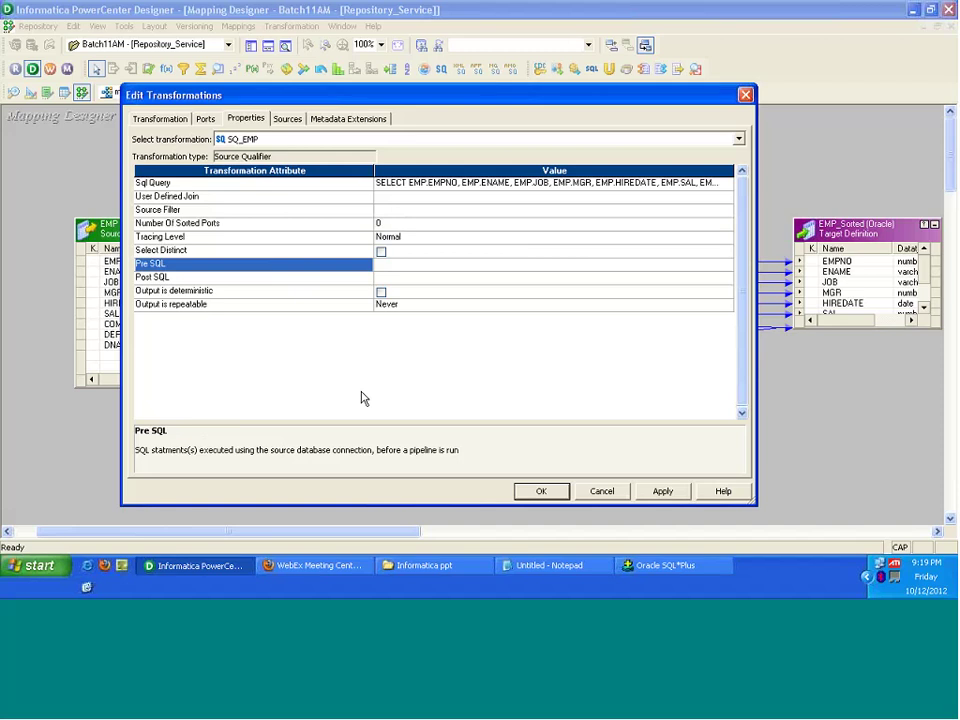
click(405, 268)
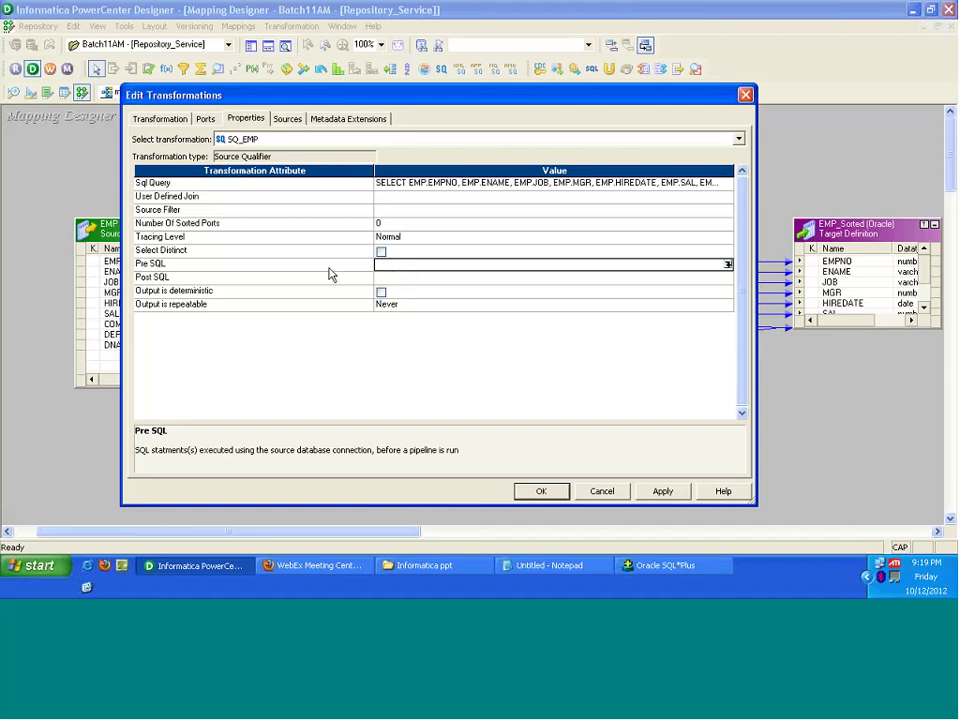
Step: Enter CREATE INDEX INDEX_NAME ON SOURCE_TABLE as SQ_EMP's Pre SQL statement in the SQL Editor
click(728, 264)
text(CREATE )
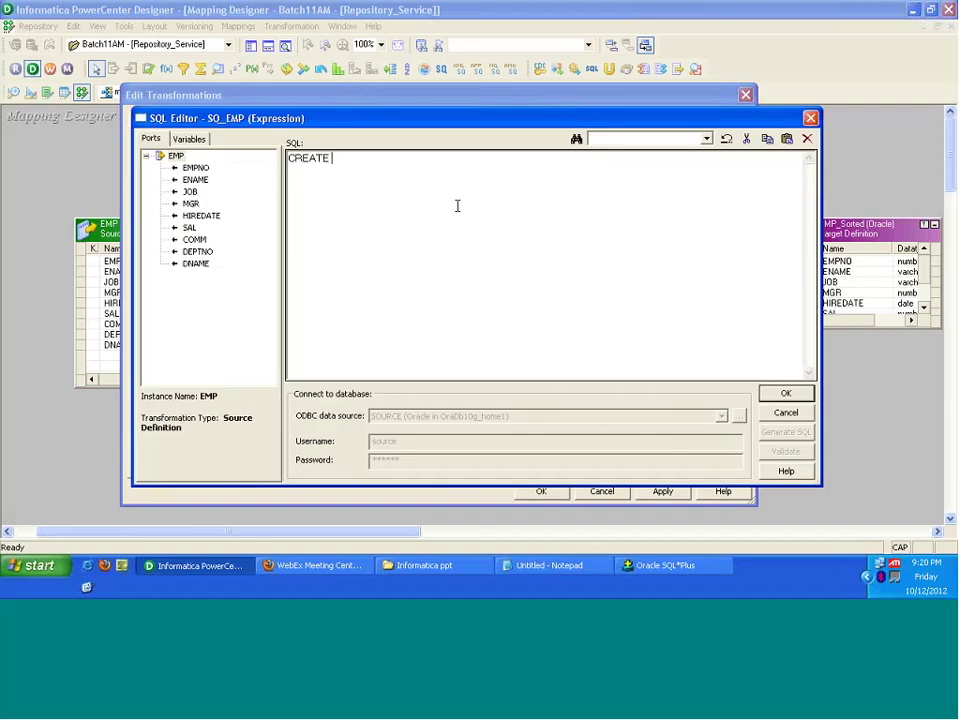
text(INDEX)
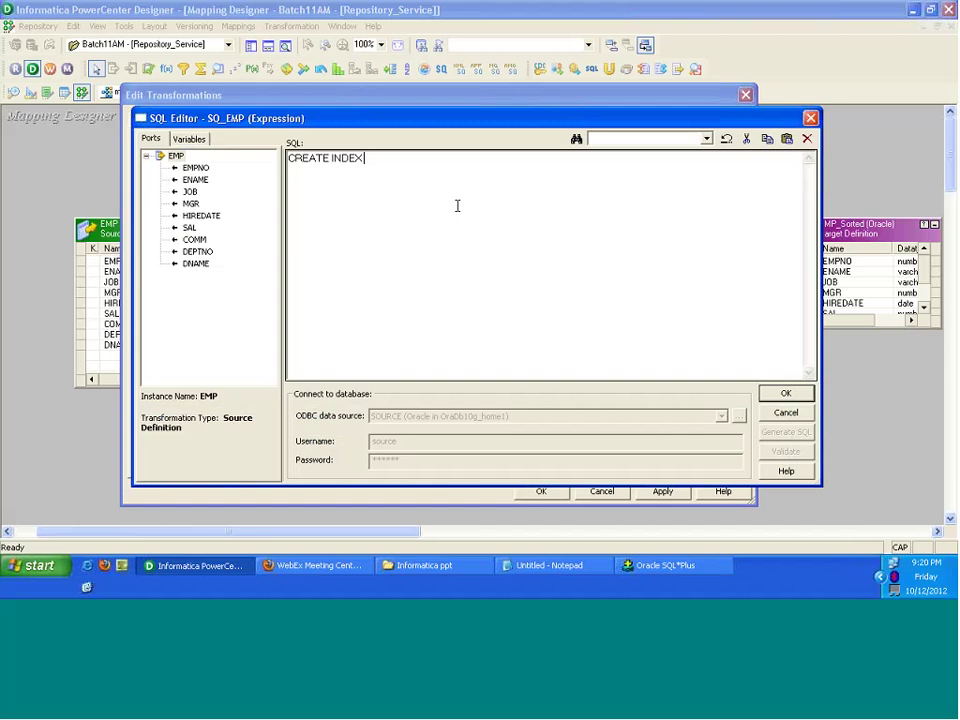
text( INDEX_NAME ON SOURCE_)
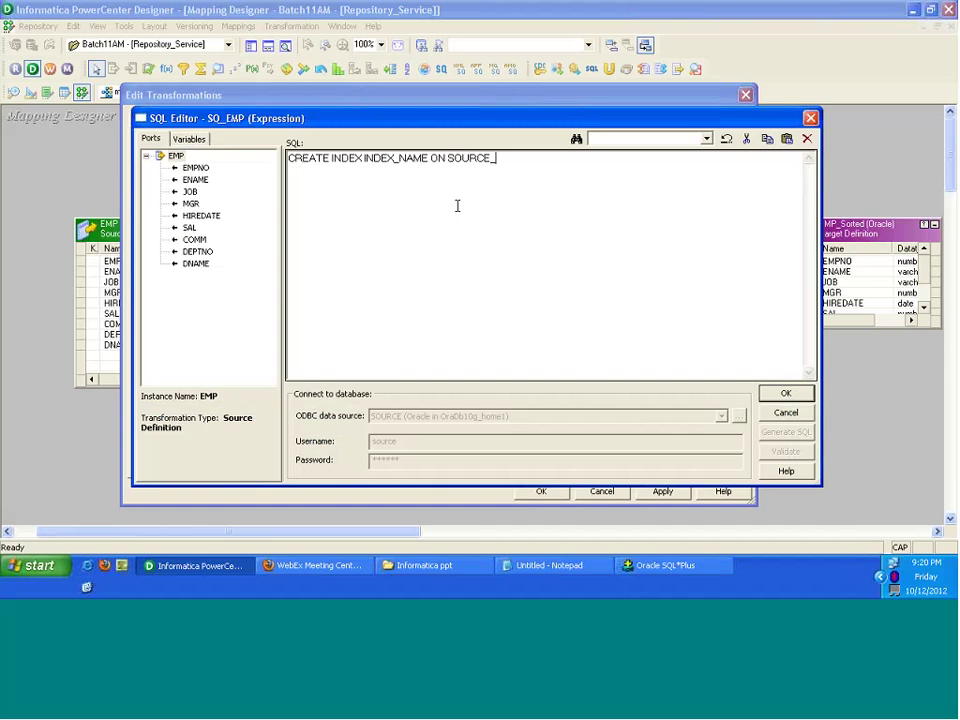
text(TABLE)
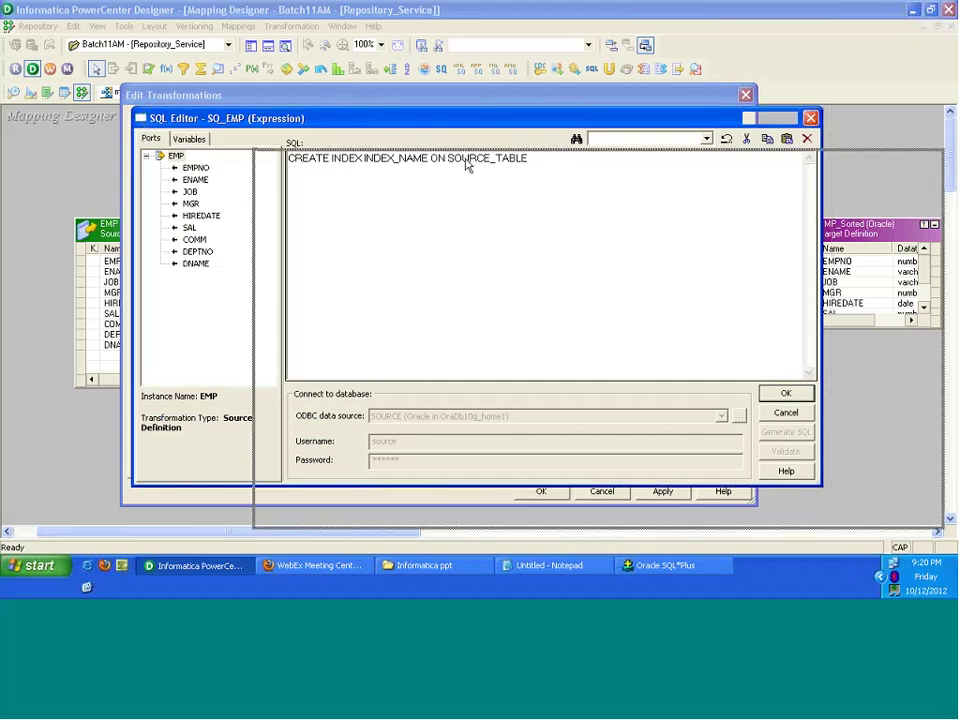
drag(350, 118, 472, 160)
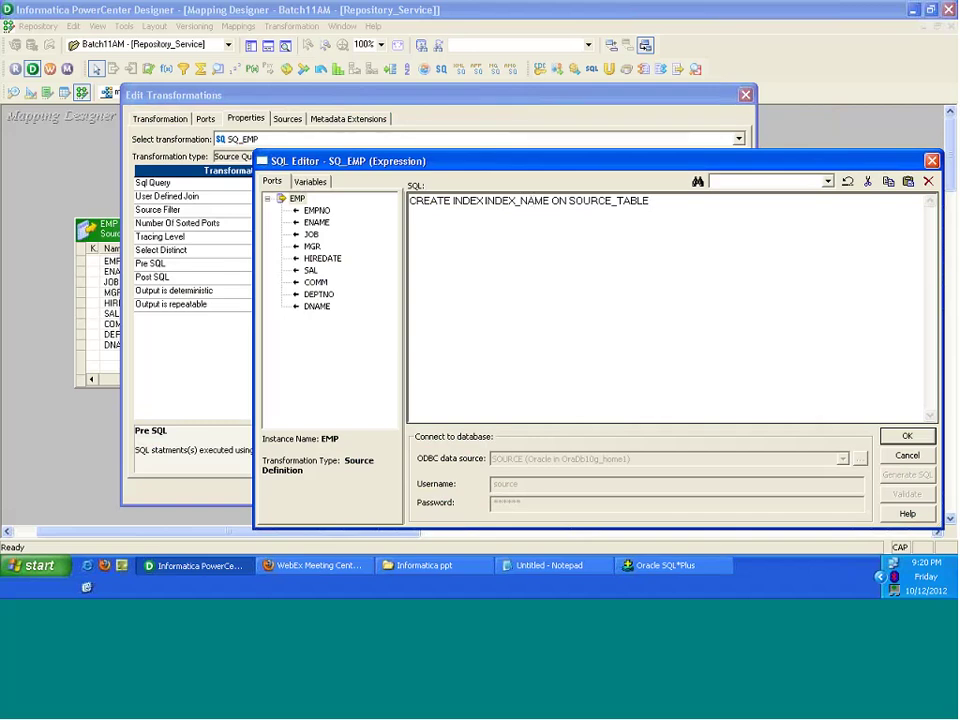
click(906, 441)
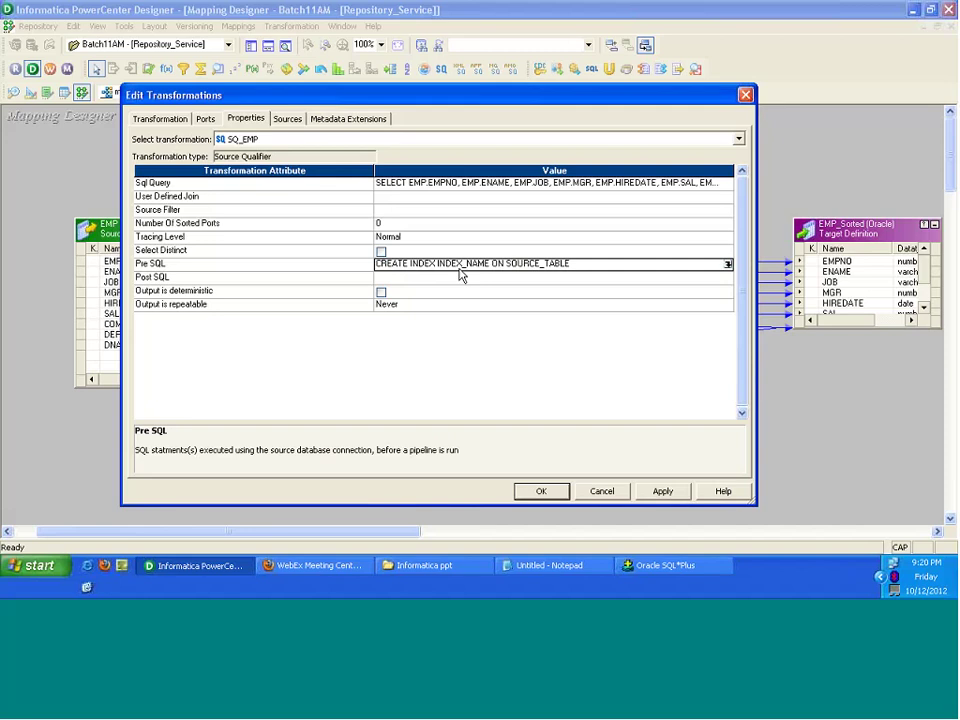
click(486, 183)
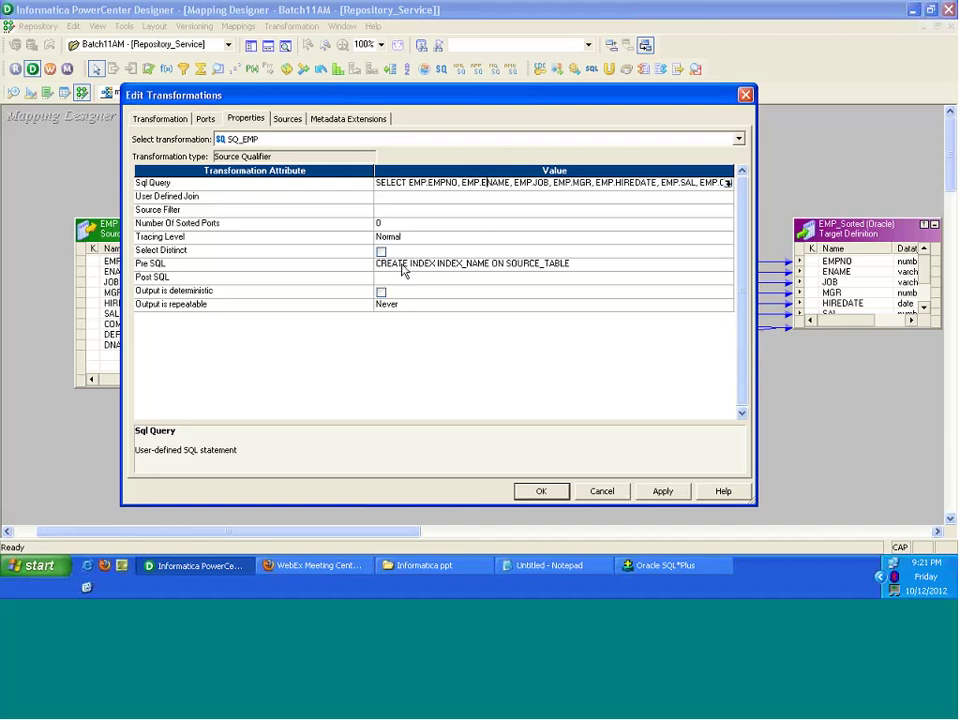
click(403, 266)
click(403, 268)
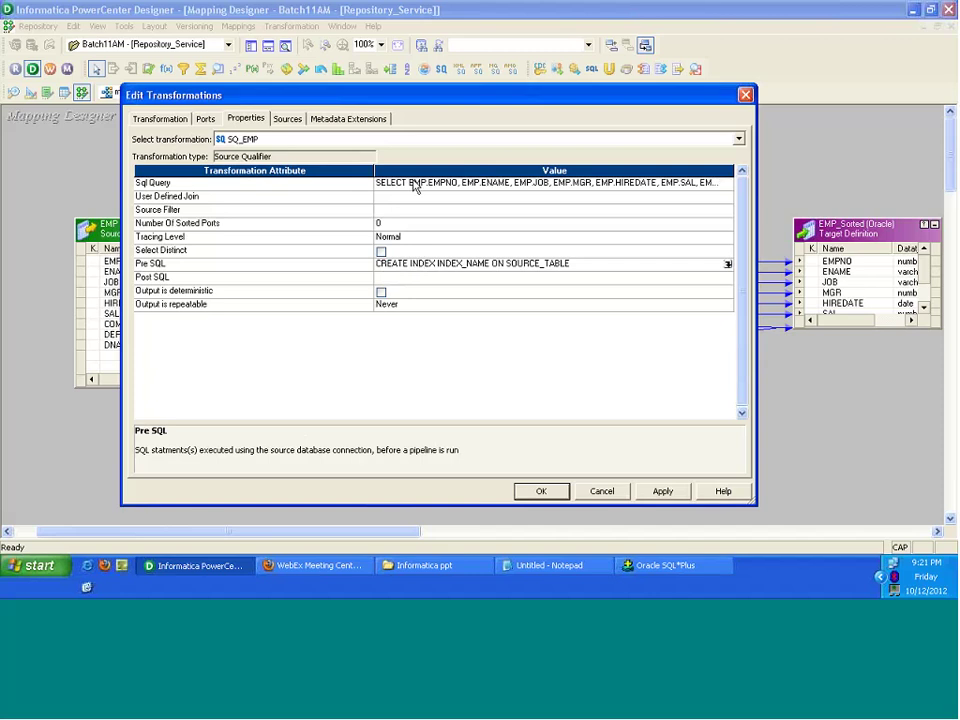
click(397, 279)
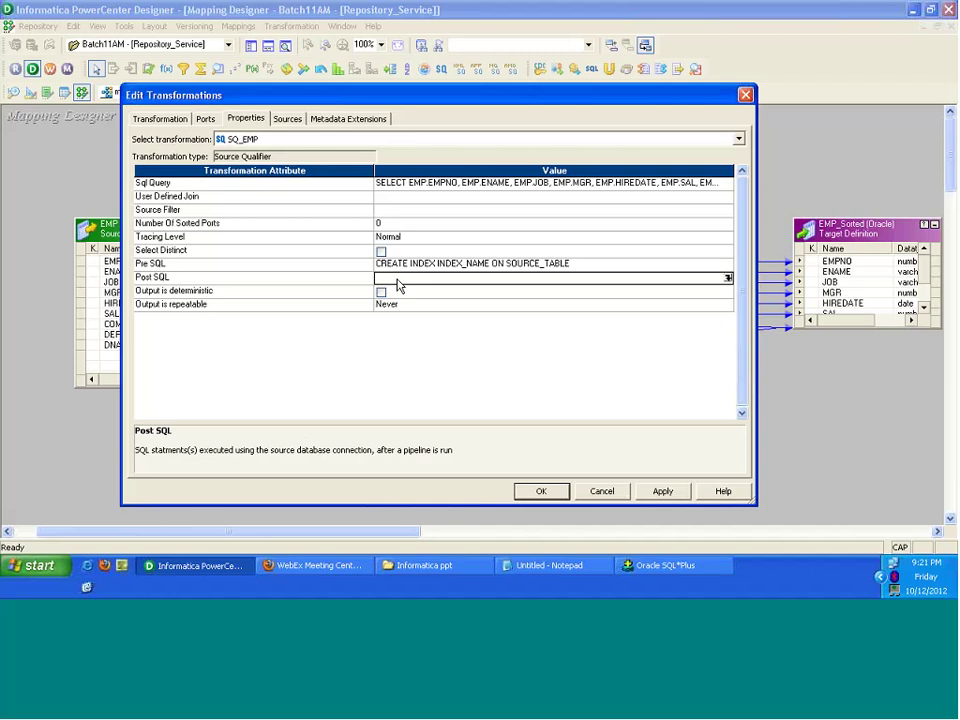
Step: Enter DROP INDEX INDEX_NAME as SQ_EMP's Post SQL statement
click(728, 278)
text(DROP)
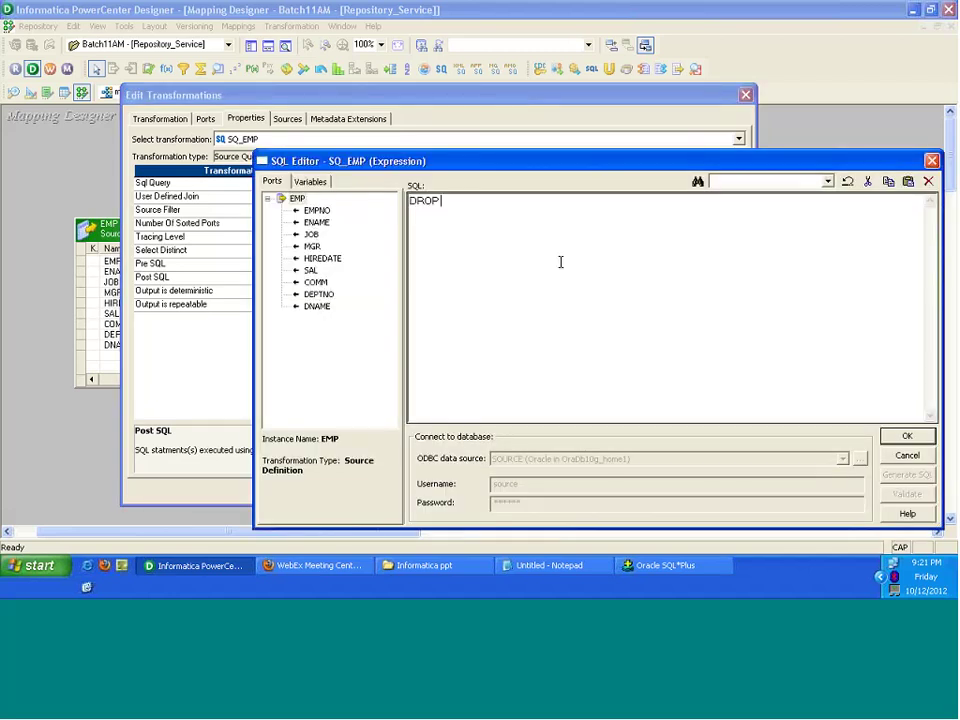
text( INDEX INDEX_NAM)
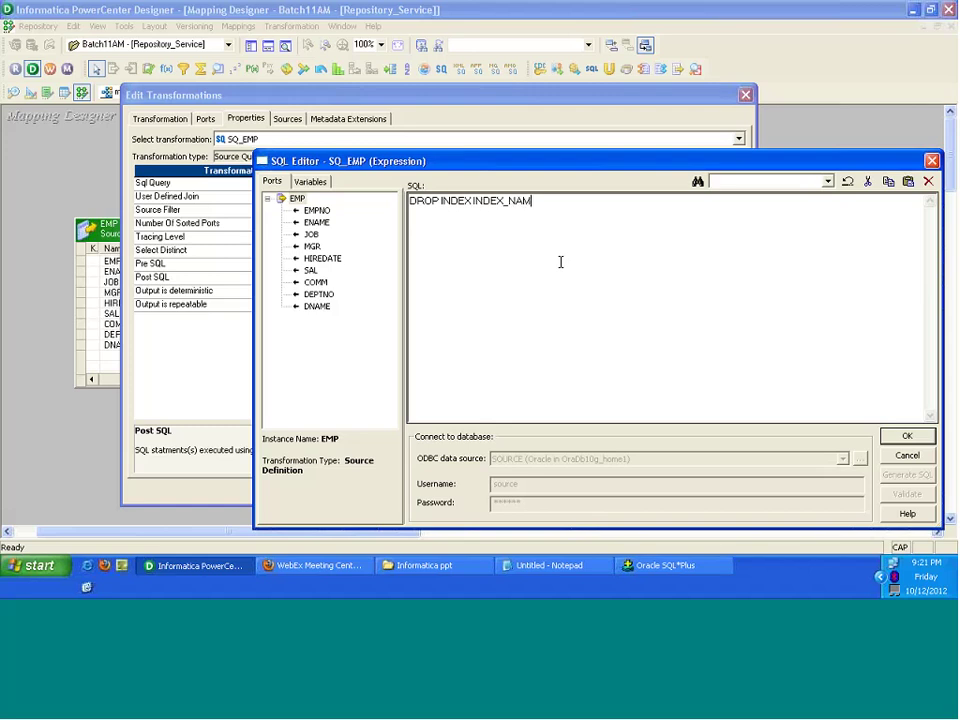
text(E)
key(Return)
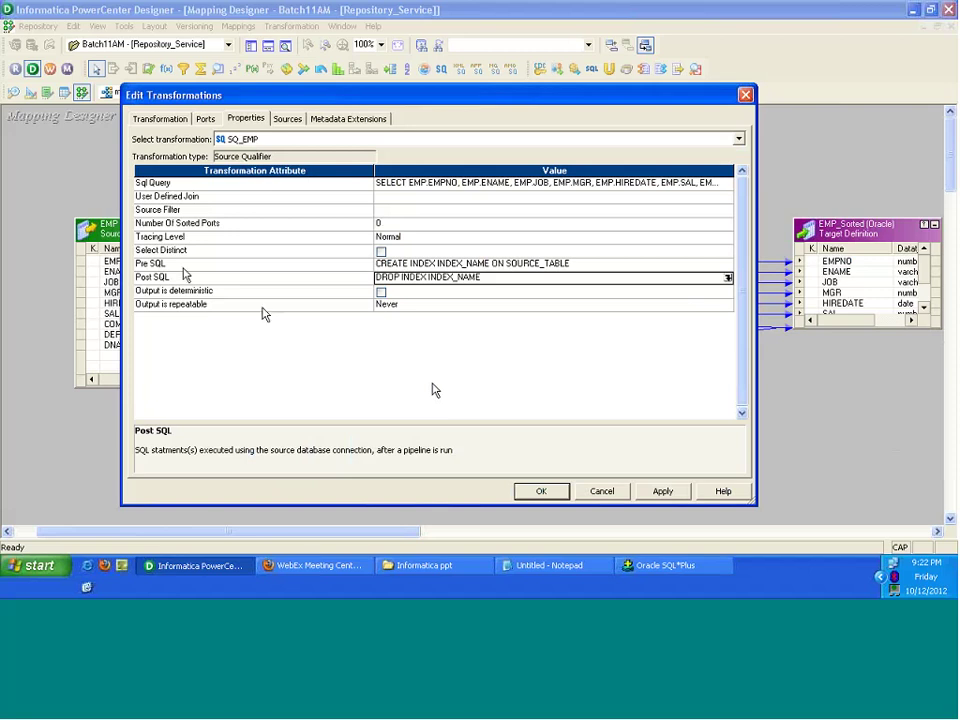
click(200, 278)
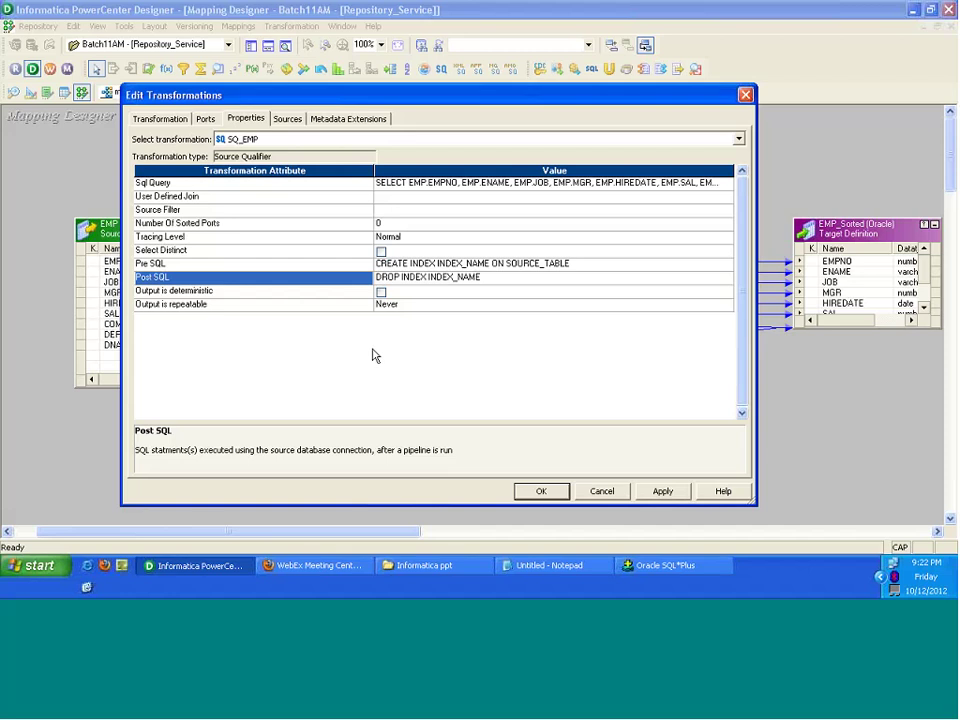
Step: Type 'ETL MAPPING1 ----> EMPLOYEE ---> ETL MAPPING2' into the blank note, highlighting EMPLOYEE
click(529, 566)
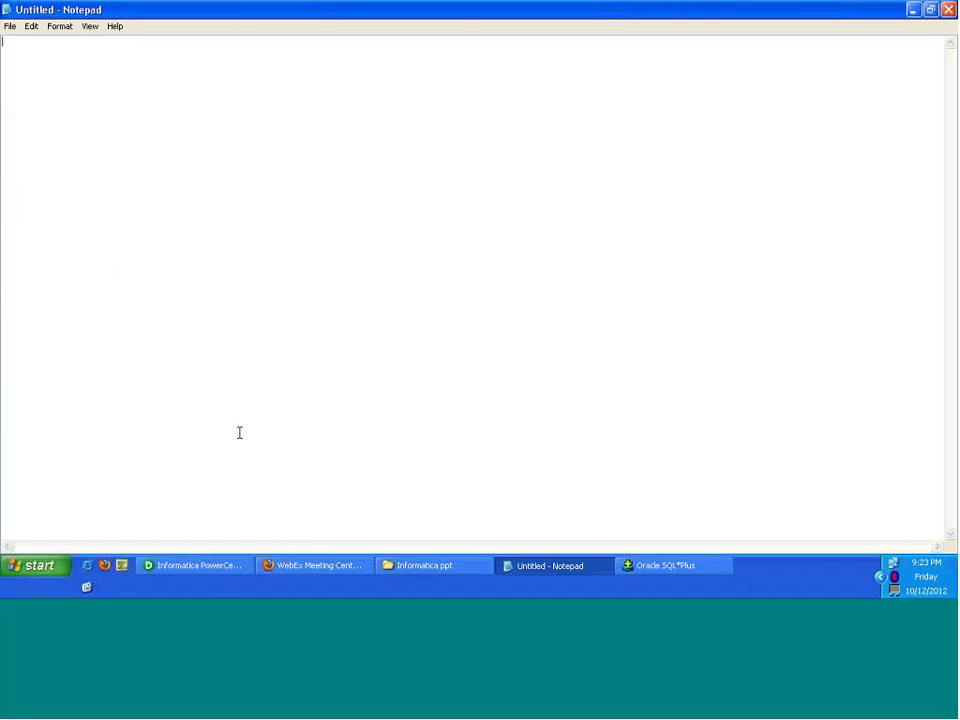
text(ETL MAPPING1 ---->   EMPLOYEE)
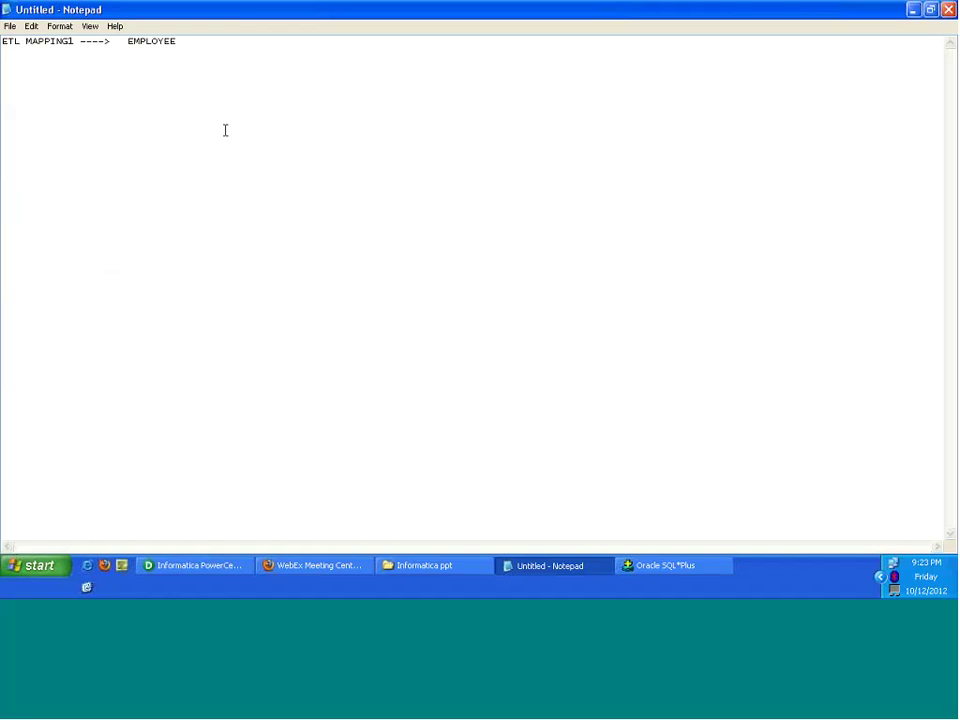
text(---> ETL MAPPING2)
drag(128, 42, 177, 42)
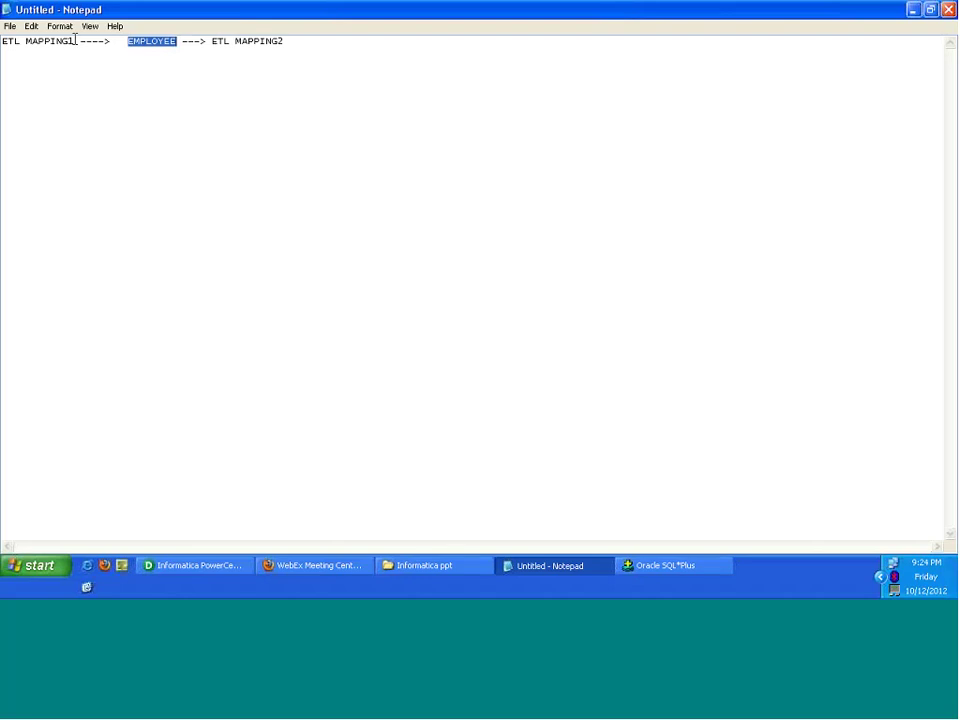
drag(75, 40, 3, 52)
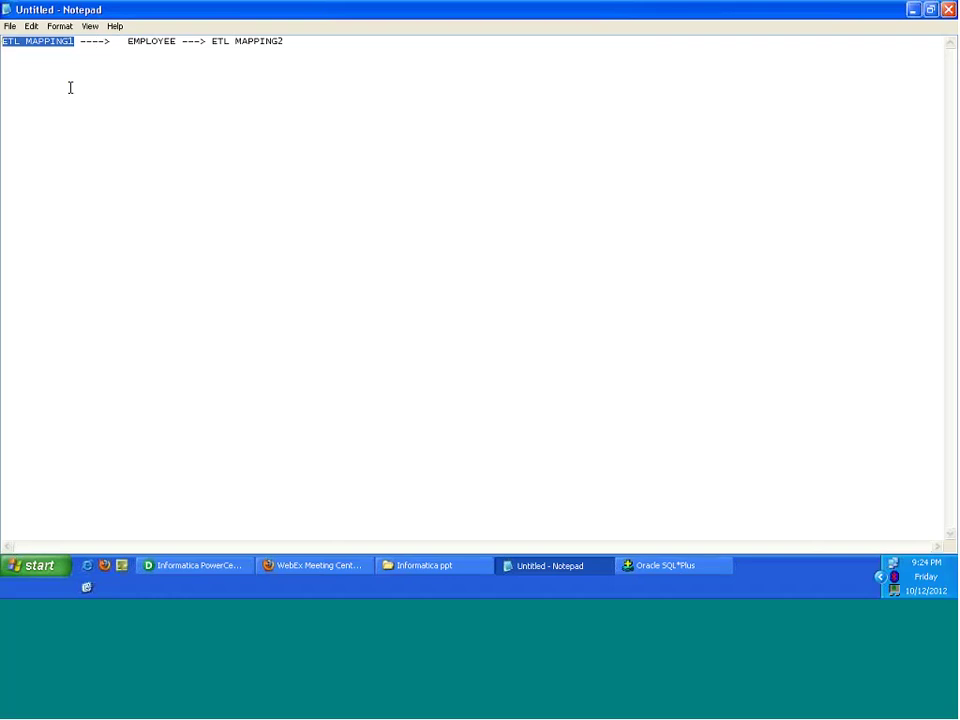
double_click(151, 41)
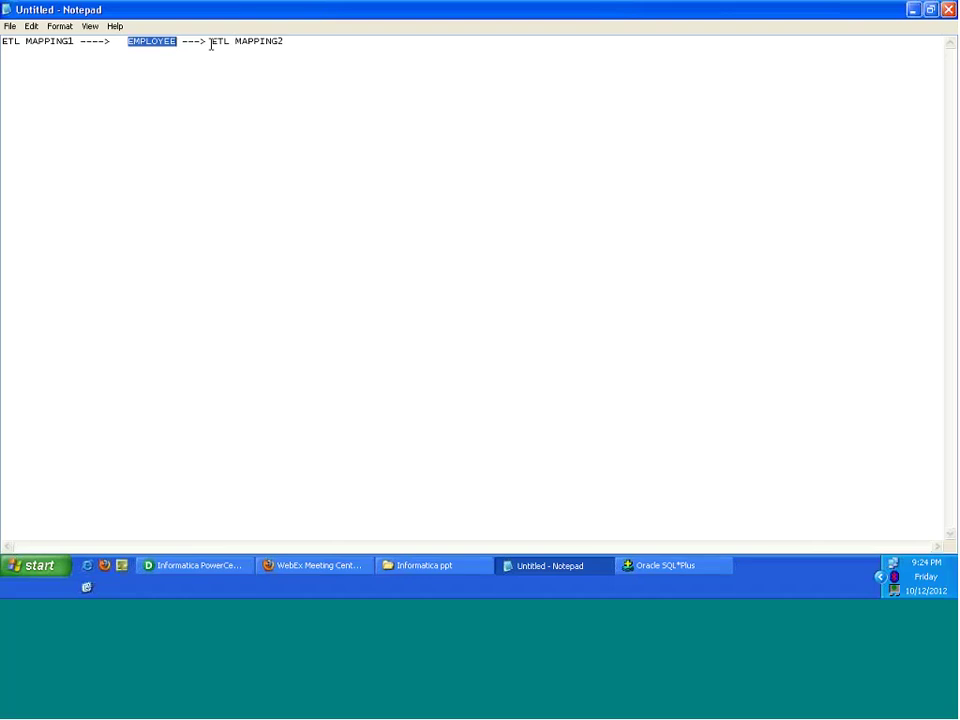
drag(211, 41, 313, 78)
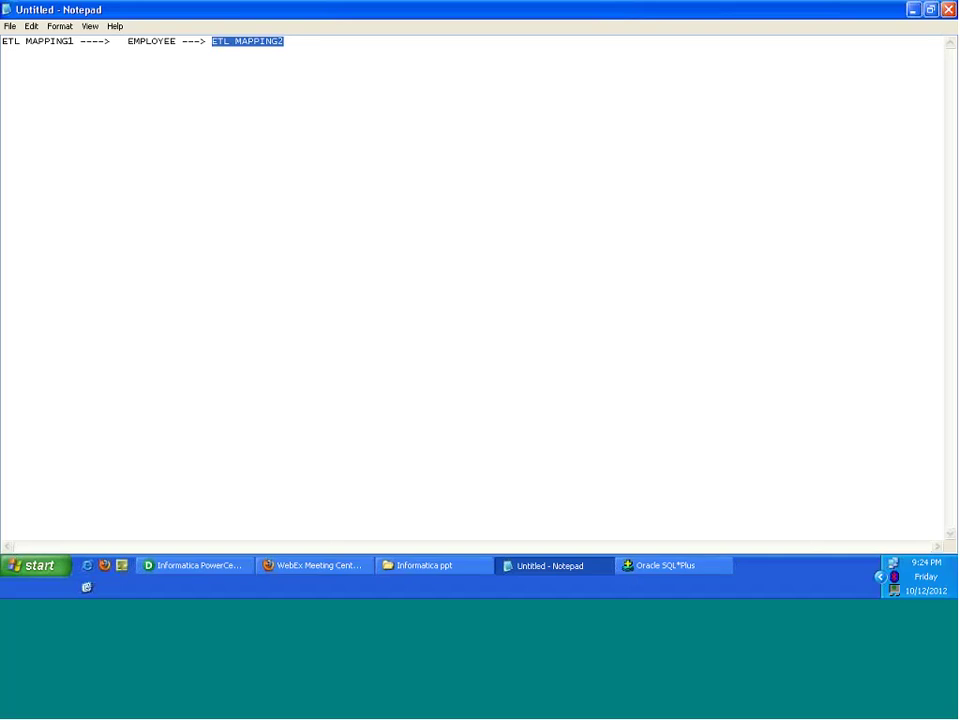
double_click(142, 42)
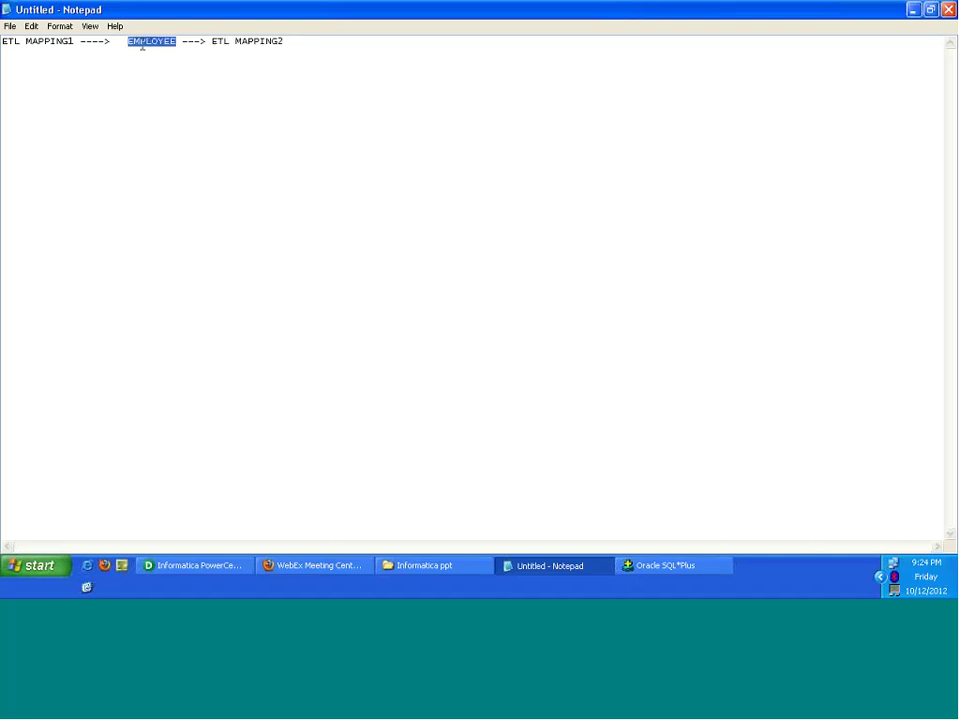
drag(76, 42, 2, 32)
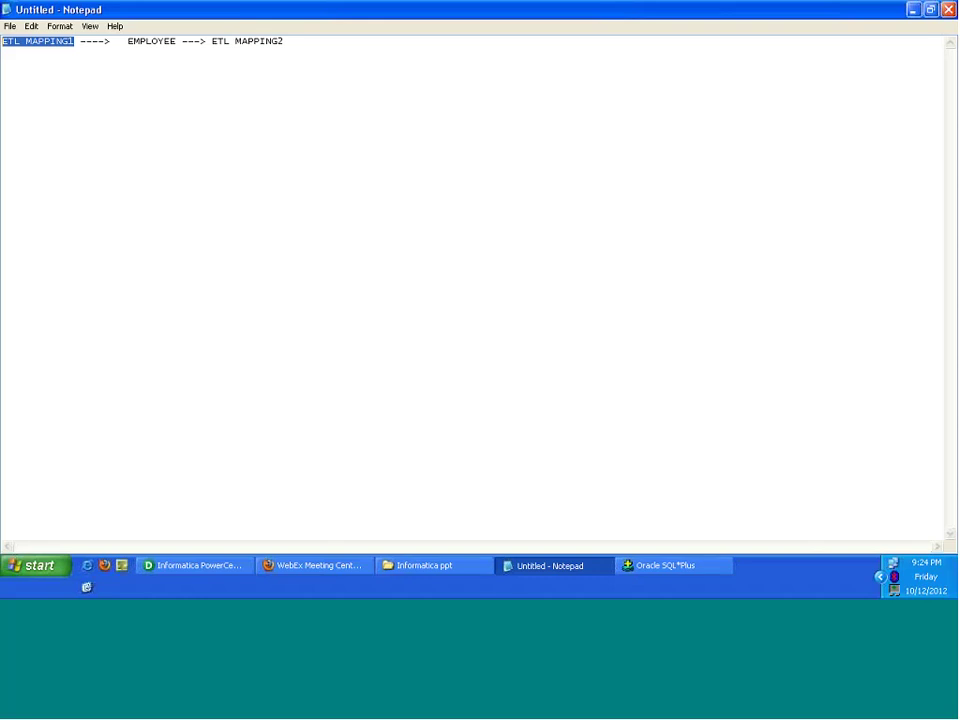
click(295, 43)
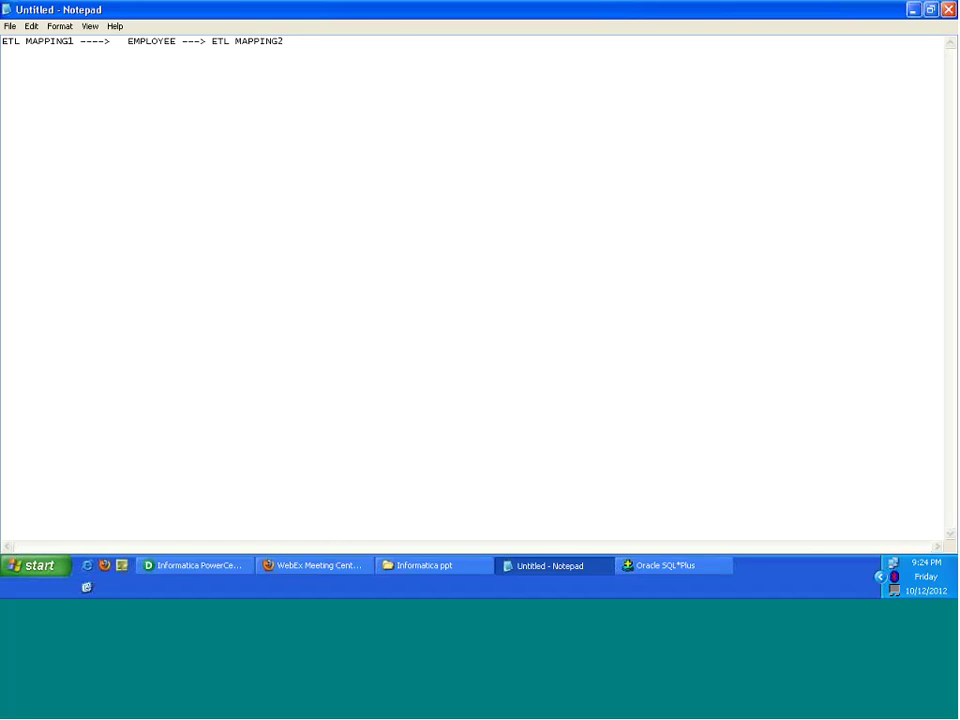
Step: Add CREATE INDEX EMPLOYEE after ETL MAPPING2, with DROP INDEX EMPLOYEE aligned on the line below
text(CREATE INDEX EMPLOYEE)
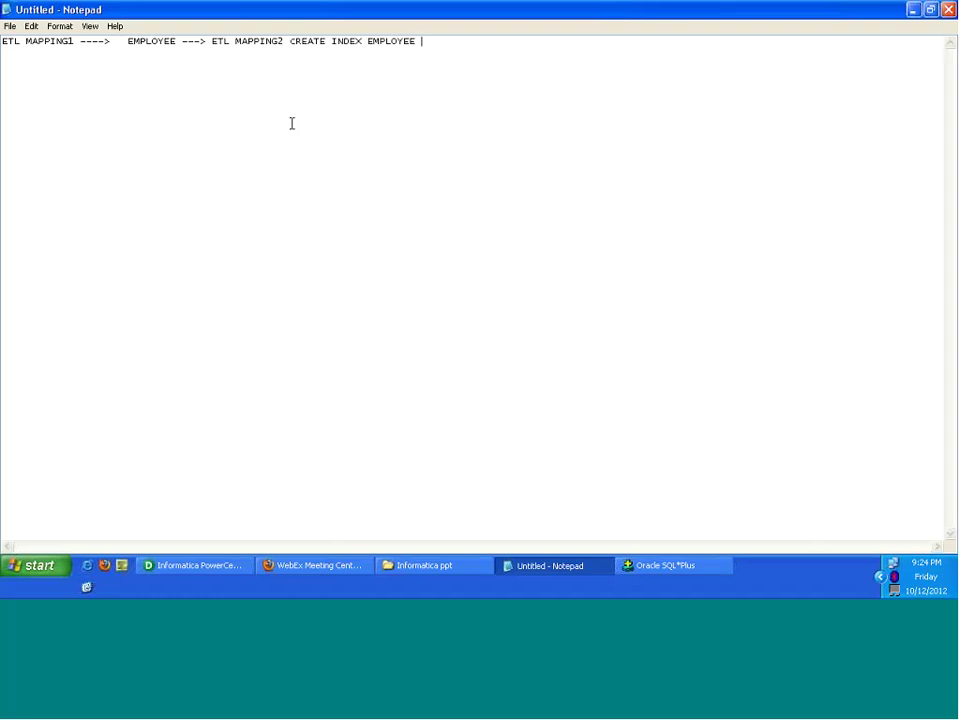
key(Down)
key(Tab)
key(Tab)
key(Tab)
key(Tab)
key(Tab)
text(DROP INDEX EMPLOYEE)
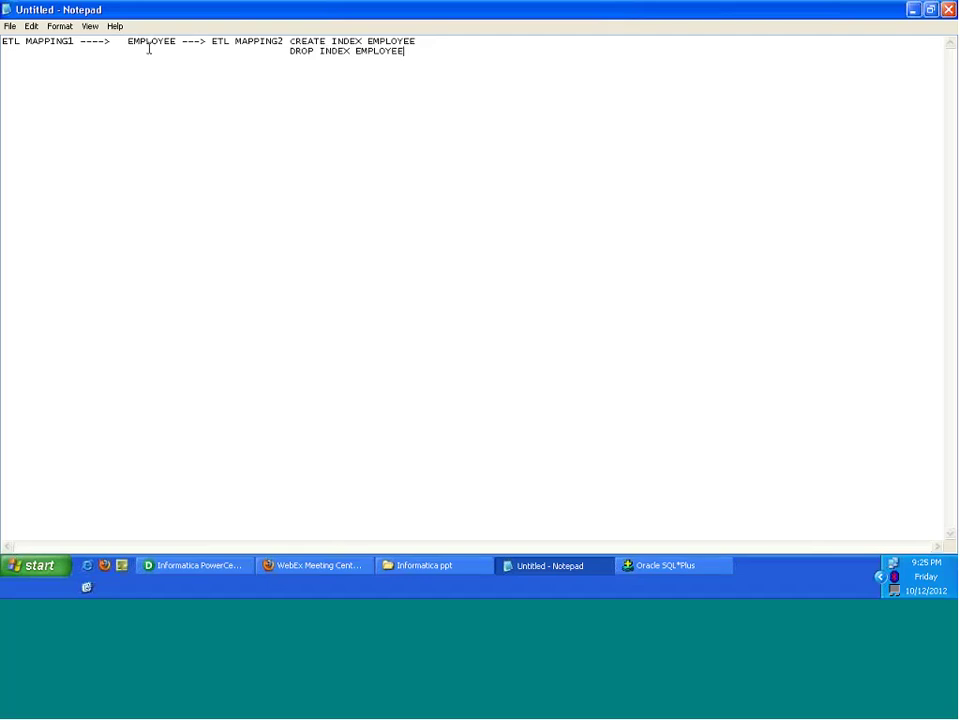
Step: Highlight ETL MAPPING2, the DROP INDEX line and ETL MAPPING1 while explaining the flow
drag(139, 41, 286, 42)
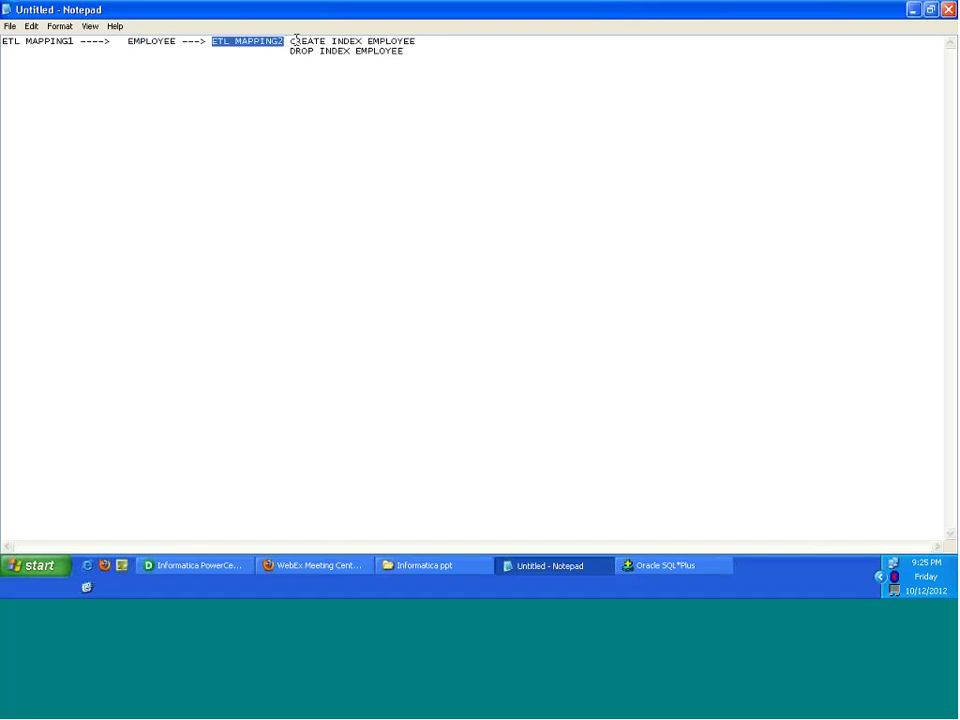
drag(296, 51, 370, 51)
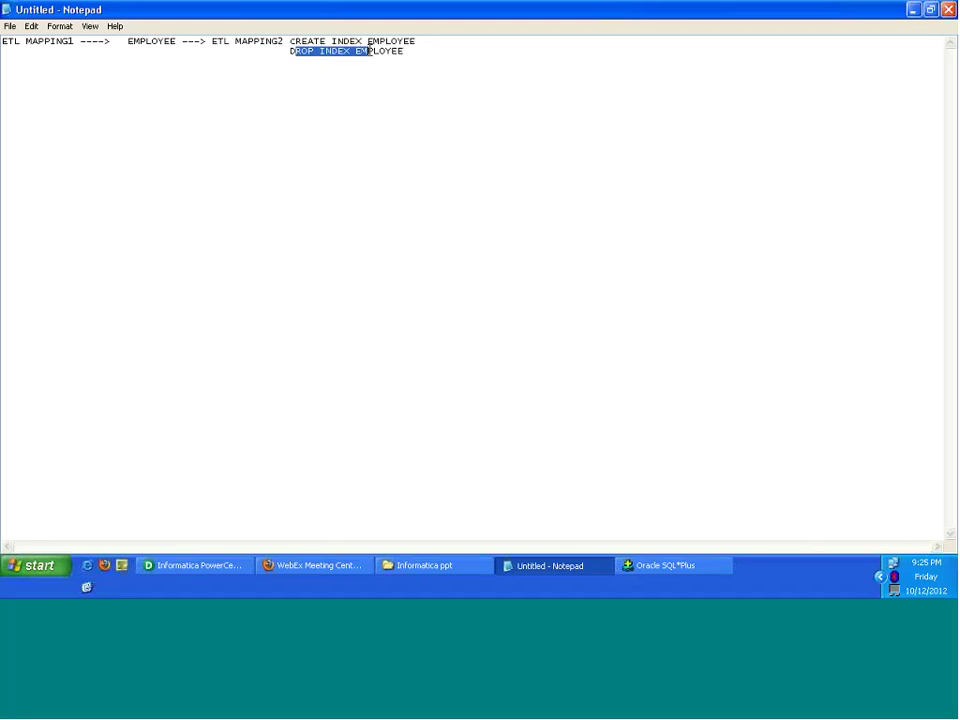
click(73, 41)
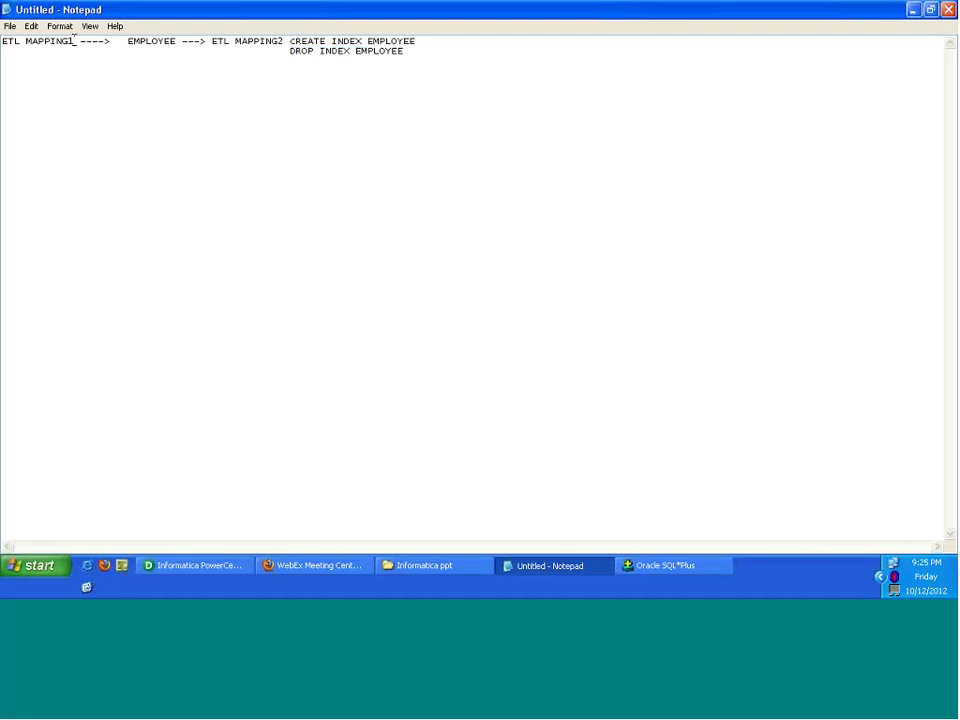
drag(73, 41, 3, 41)
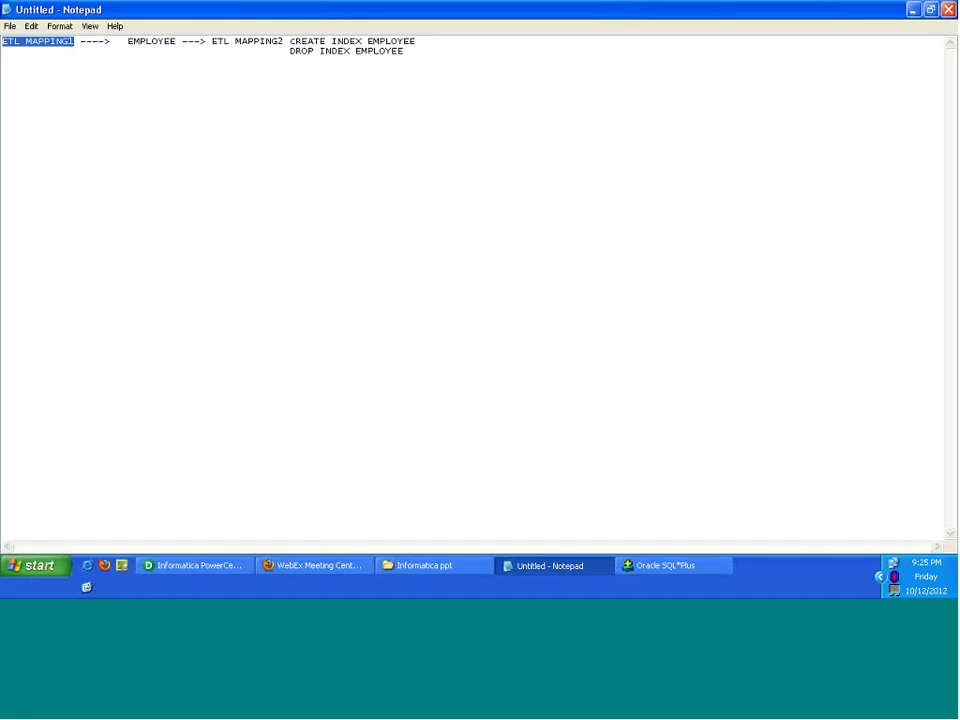
Step: Inspect SQ_EMP's Pre SQL and Post SQL values, ending with the Pre SQL text selected
click(212, 569)
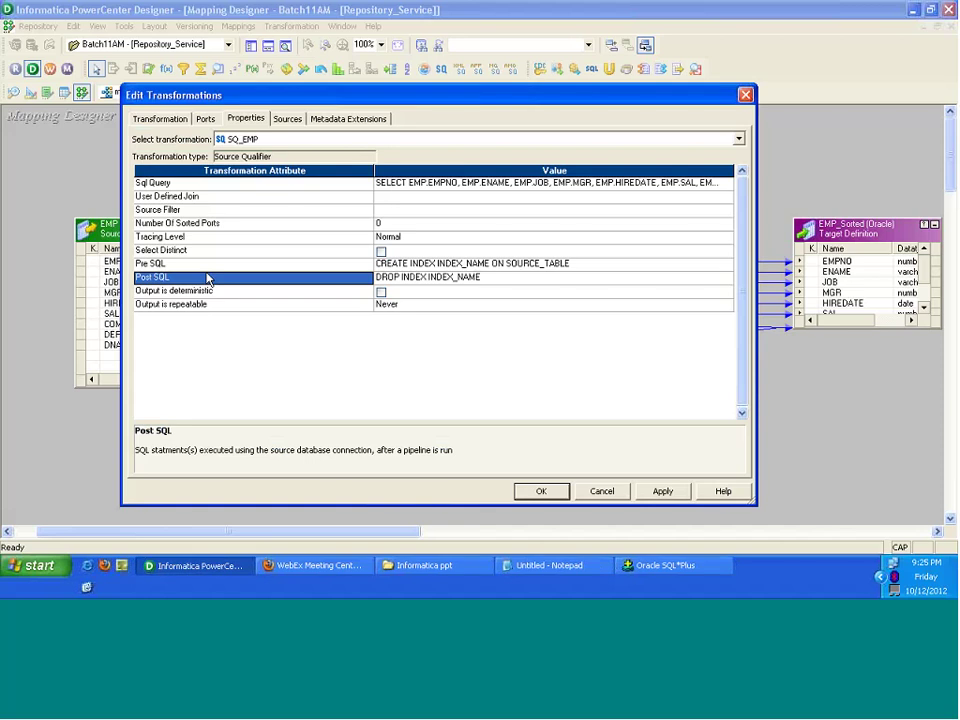
click(175, 268)
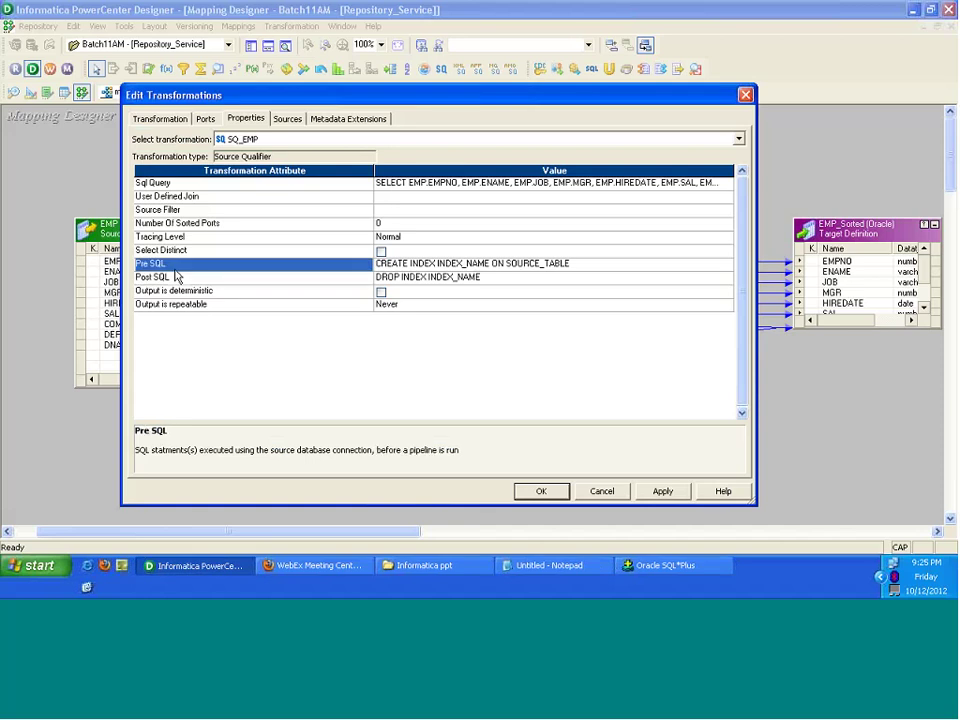
click(459, 265)
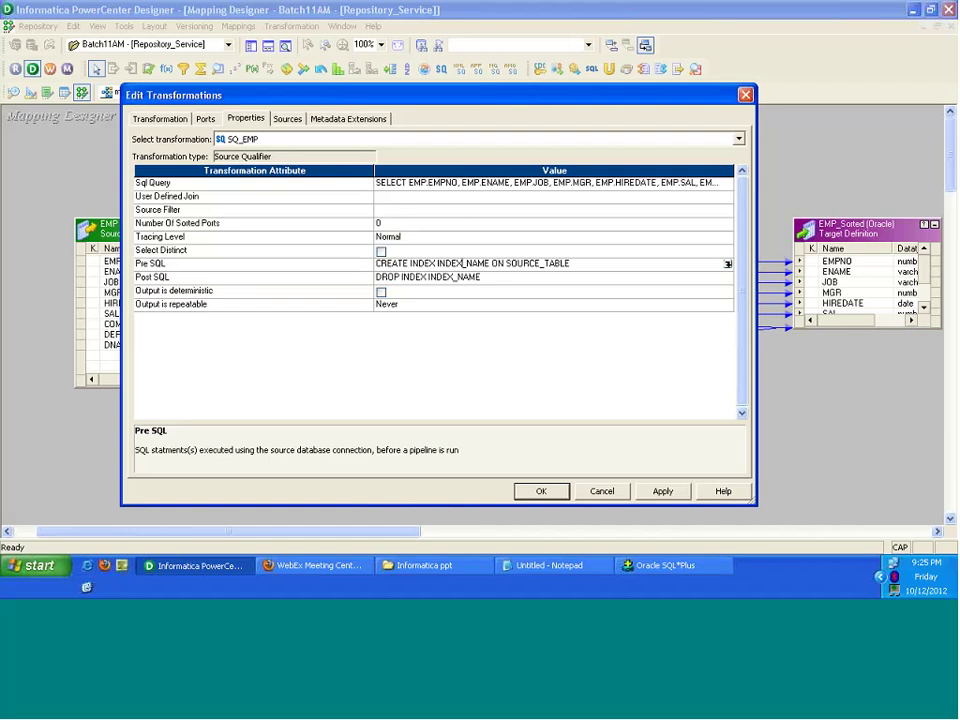
click(176, 280)
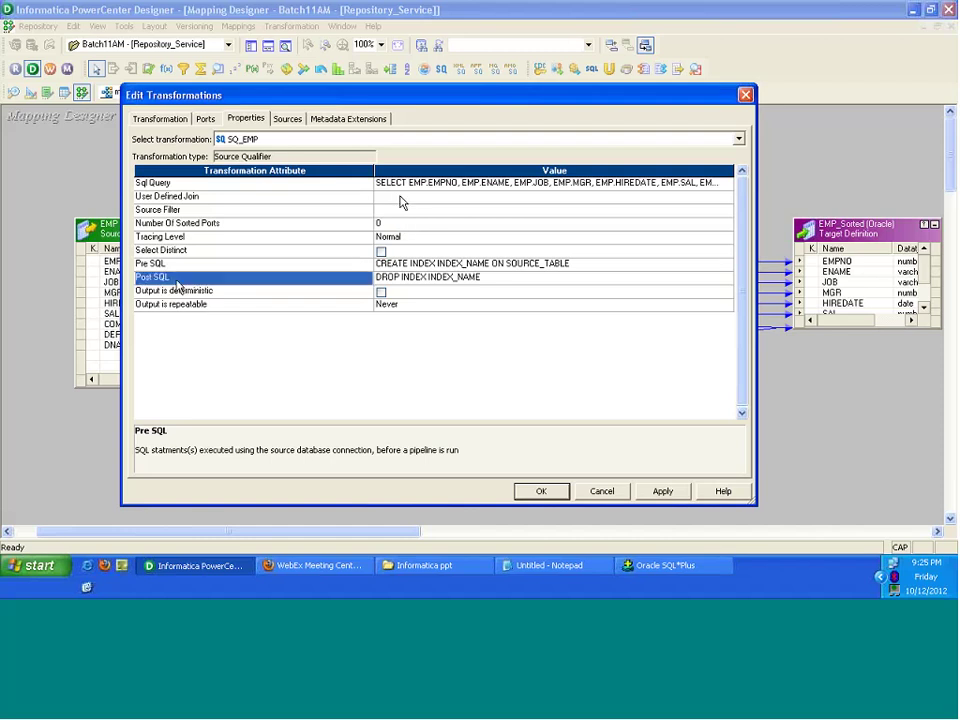
click(484, 278)
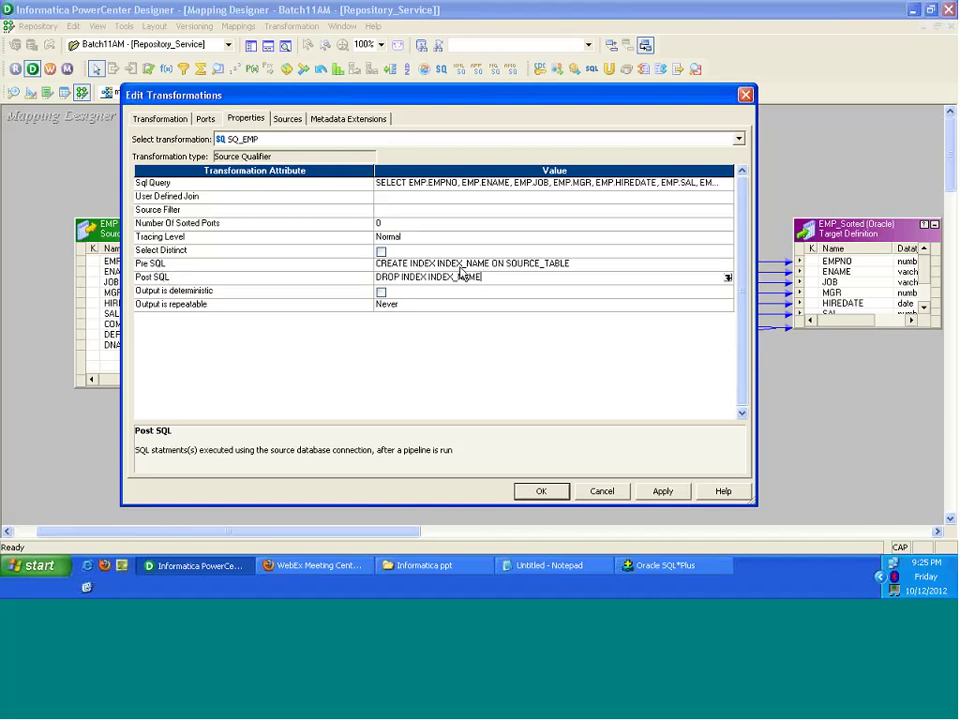
click(583, 265)
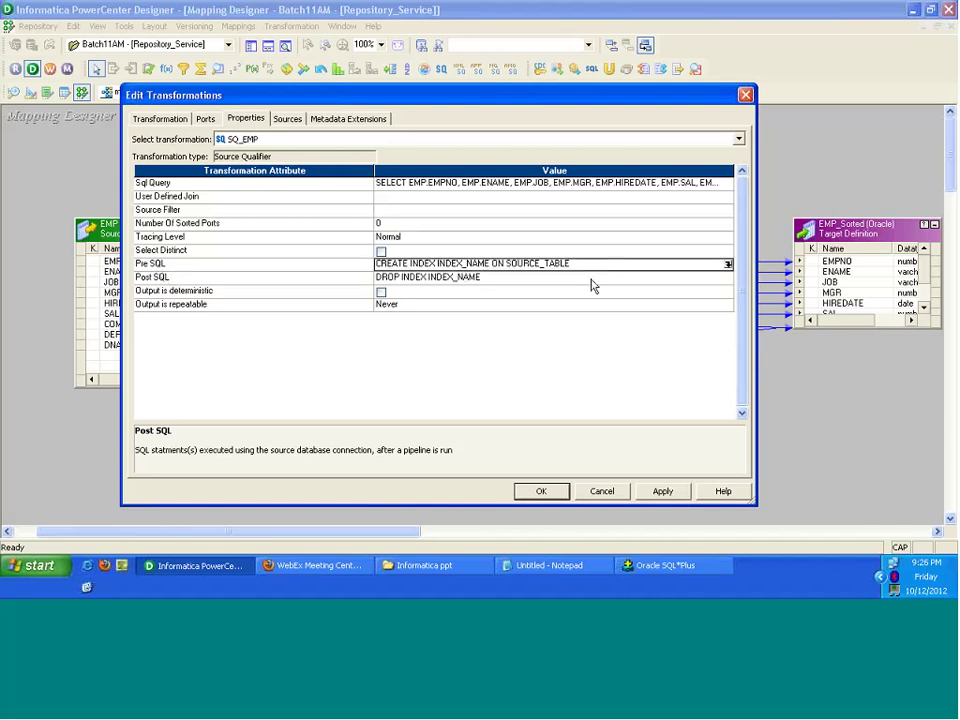
click(591, 280)
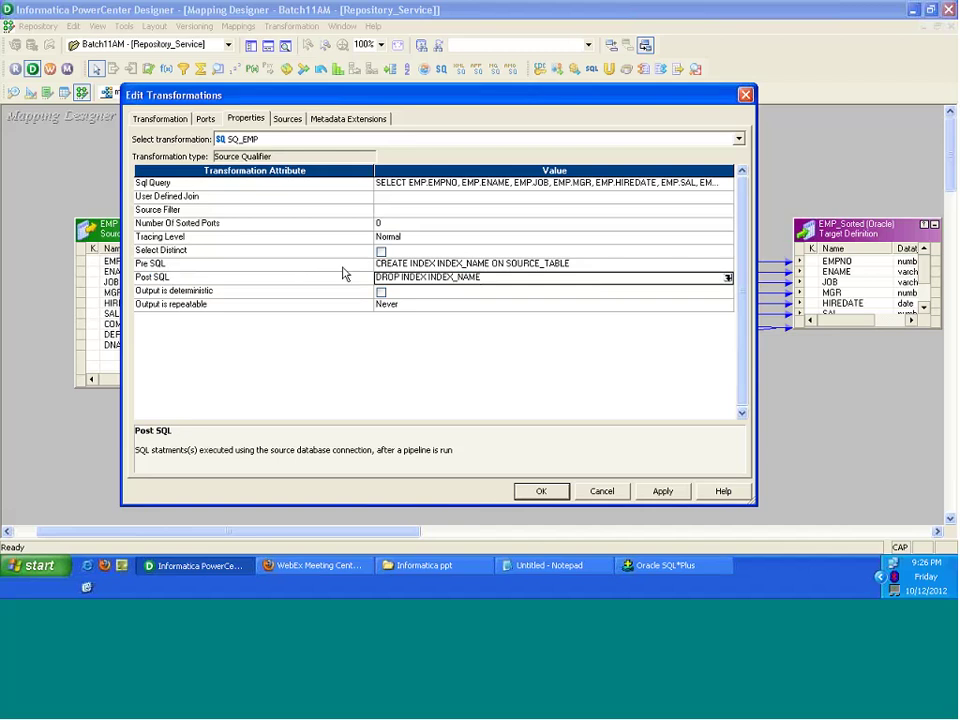
click(547, 264)
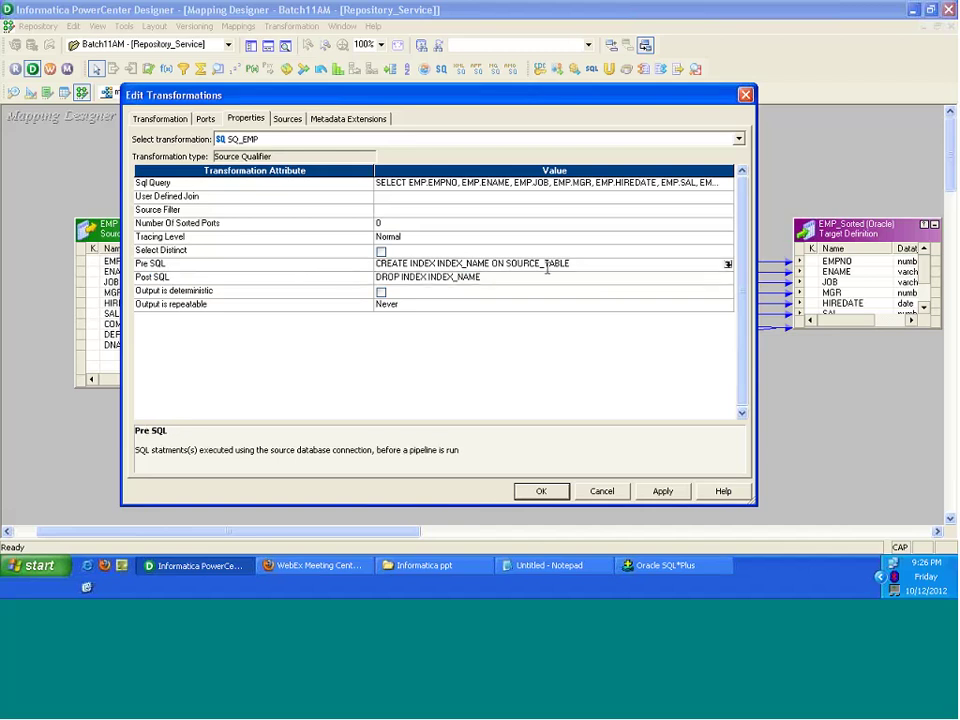
click(547, 268)
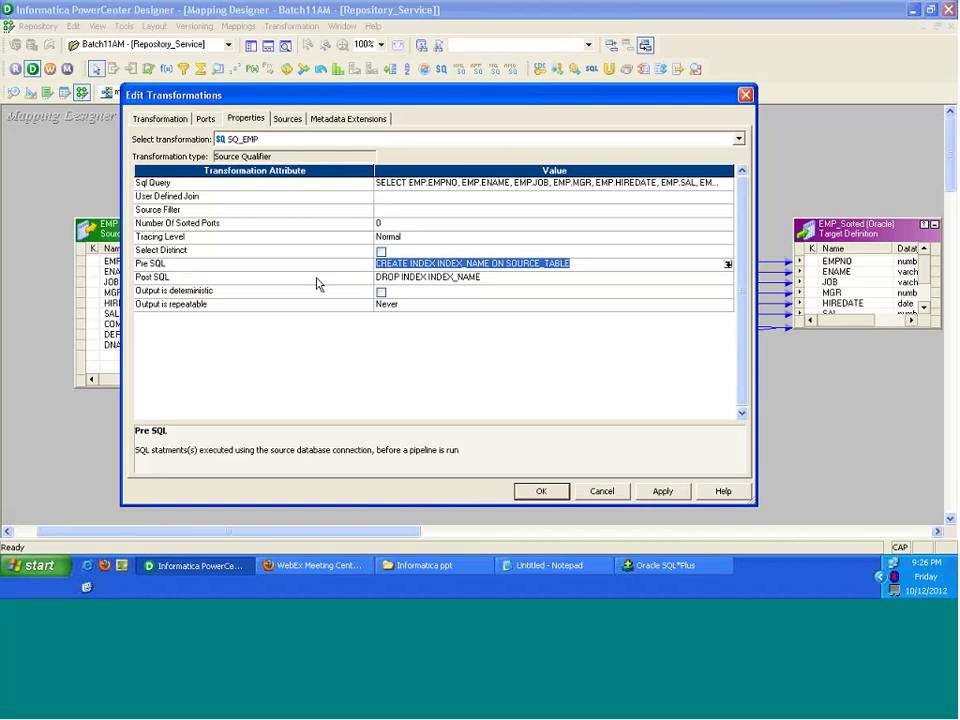
Step: Delete the CREATE INDEX Pre SQL and DROP INDEX Post SQL statements from SQ_EMP
key(Delete)
click(486, 278)
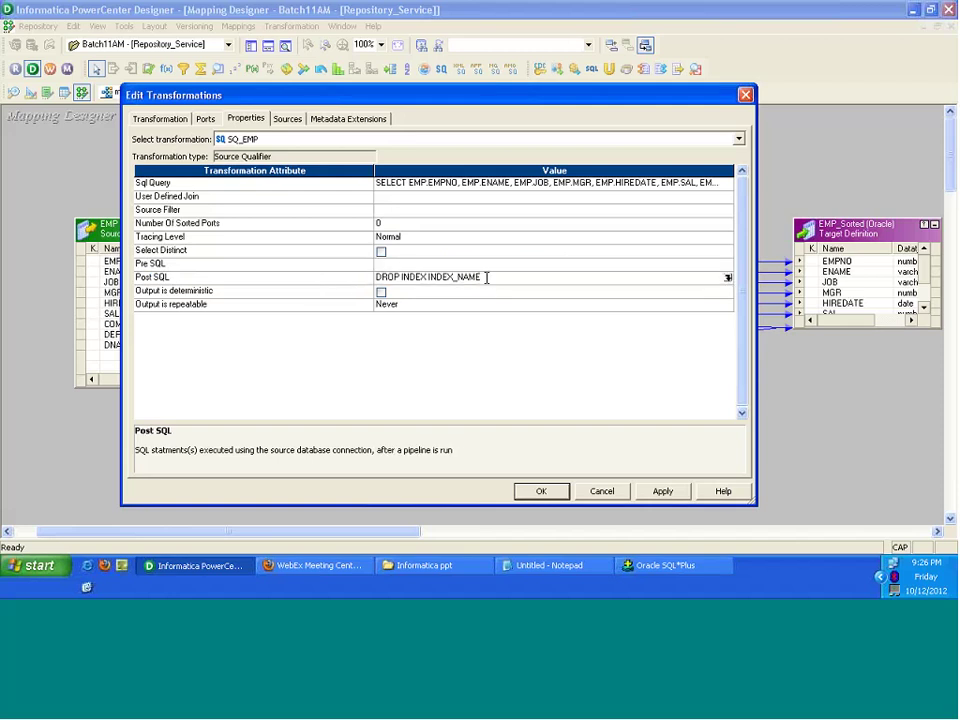
drag(486, 277, 324, 268)
key(Delete)
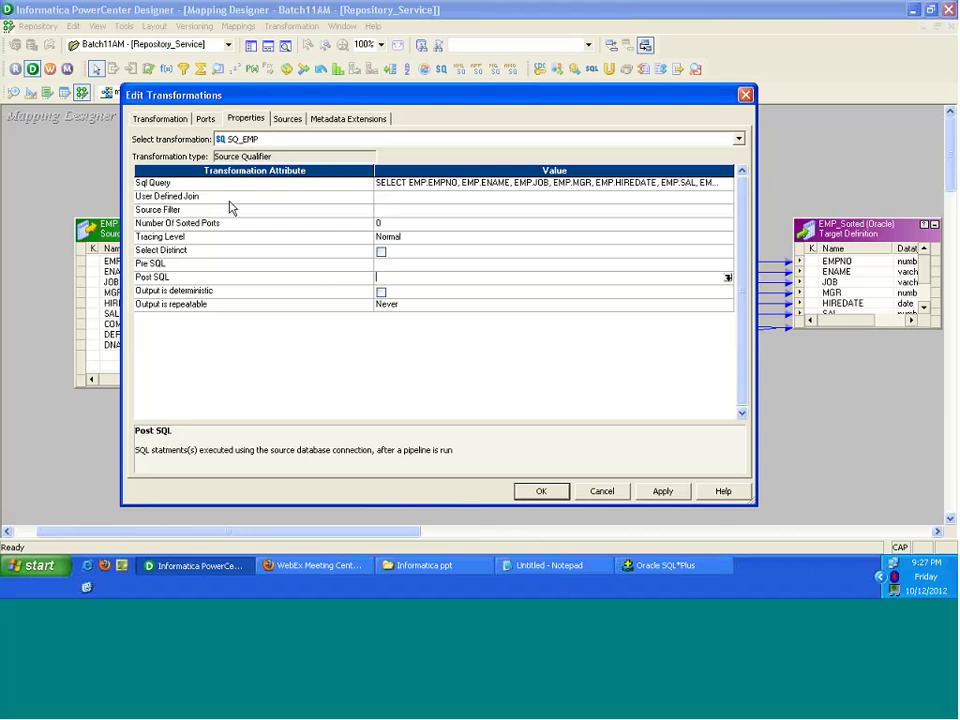
click(200, 183)
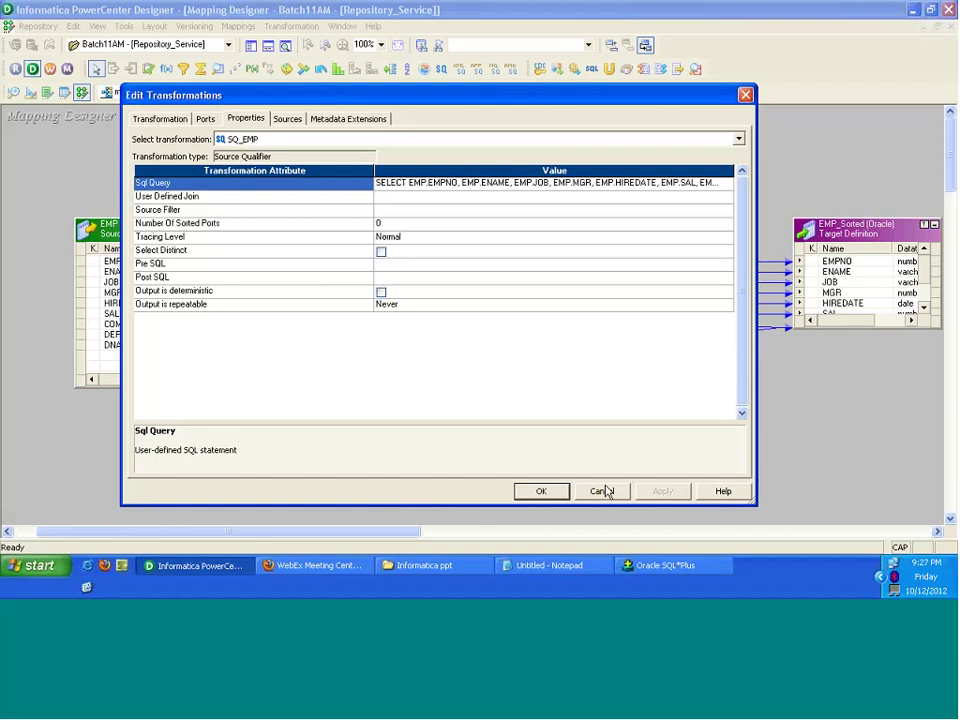
Step: Close the transformation properties, show the Navigator and switch to the Source Analyzer
click(542, 492)
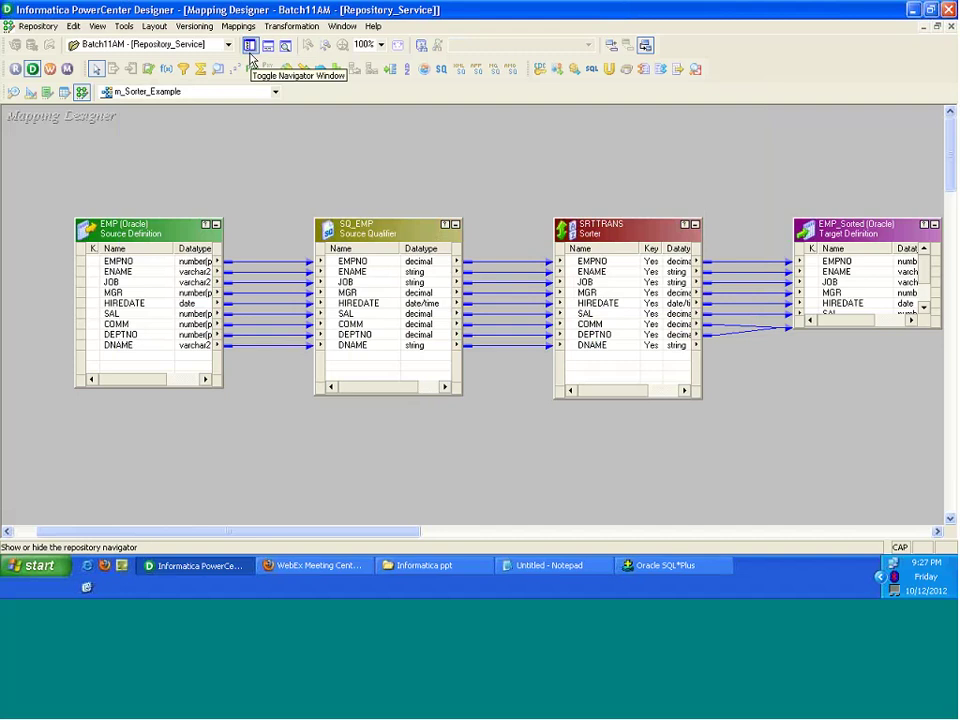
click(250, 46)
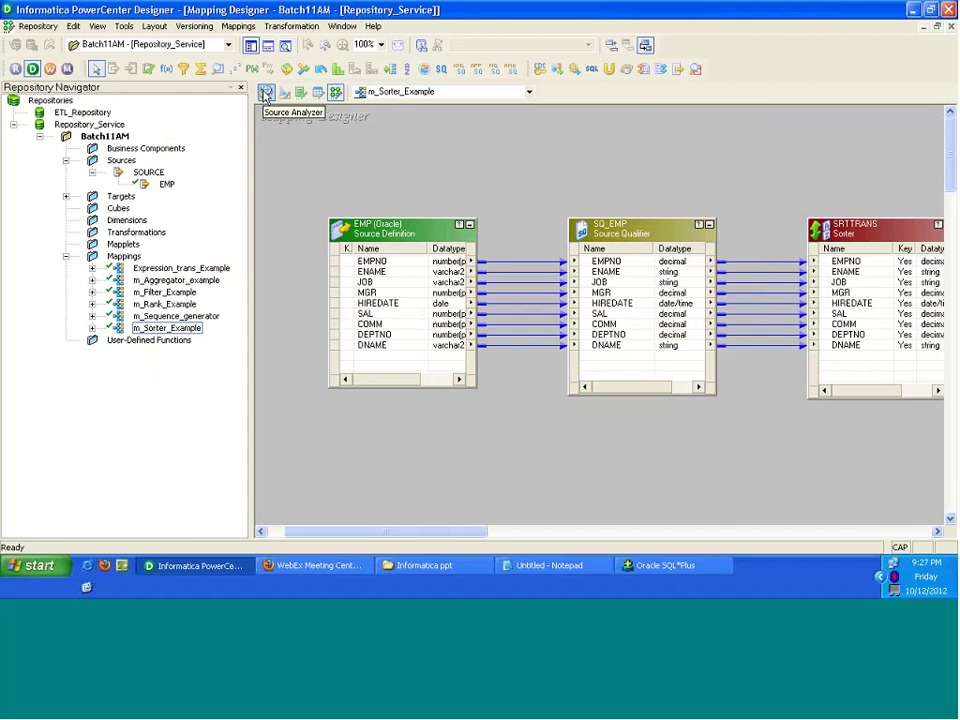
click(266, 93)
Step: Clear the EMP source definition from the Source Analyzer workspace with Clear All
click(668, 179)
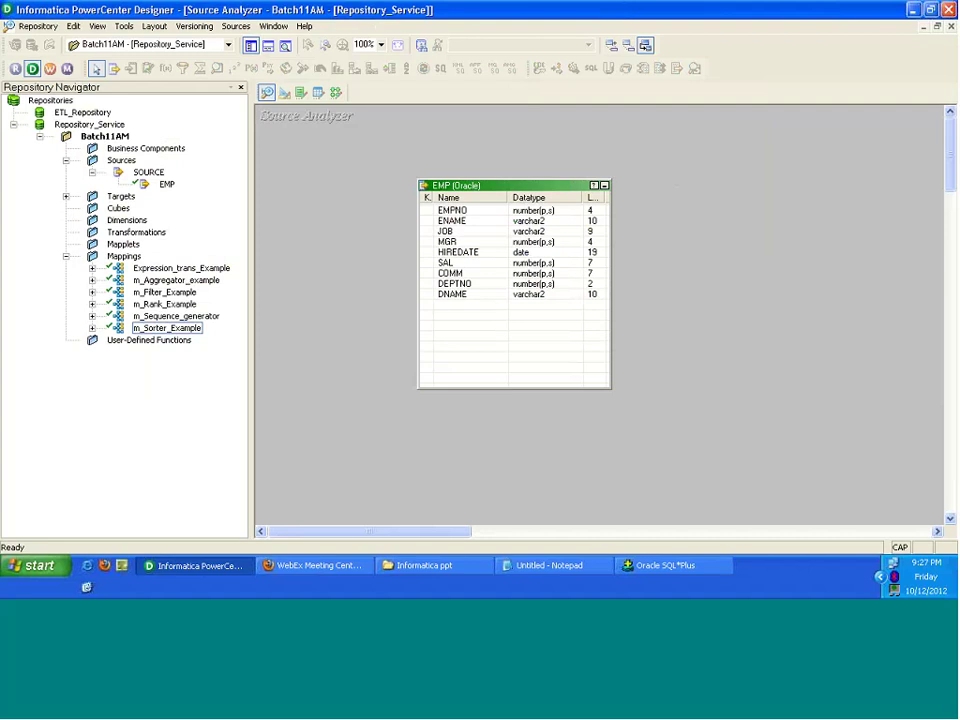
click(455, 231)
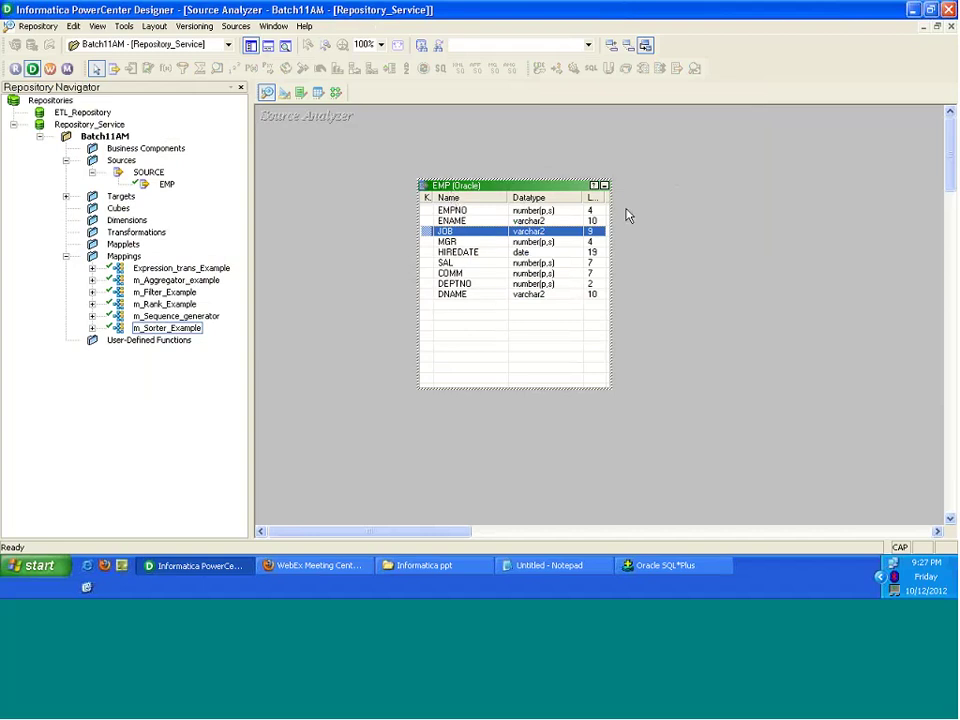
click(628, 214)
right_click(628, 212)
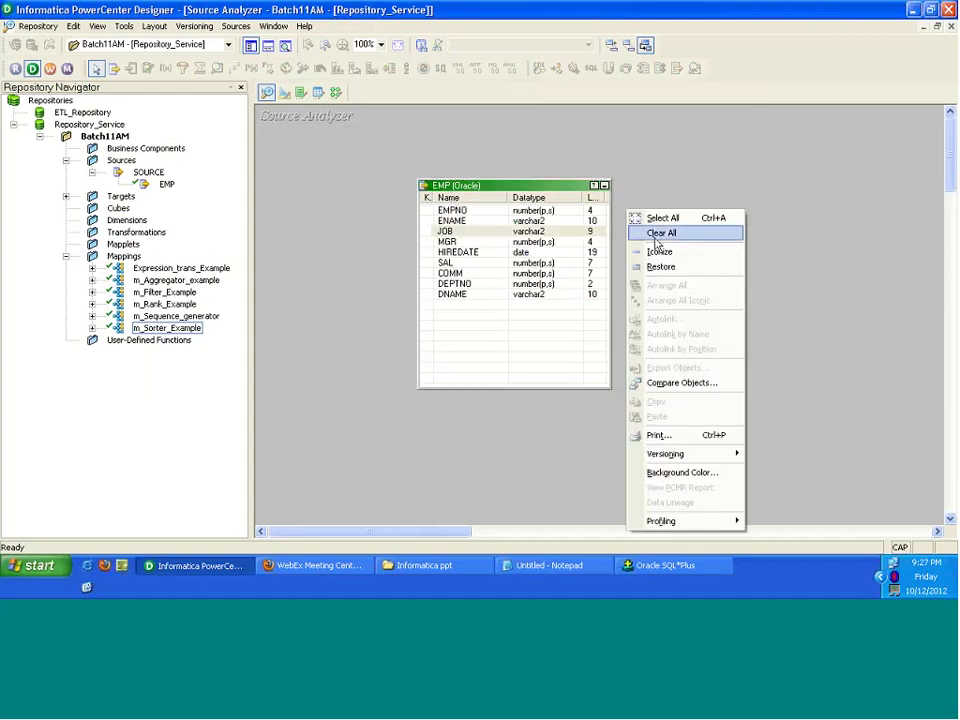
click(655, 237)
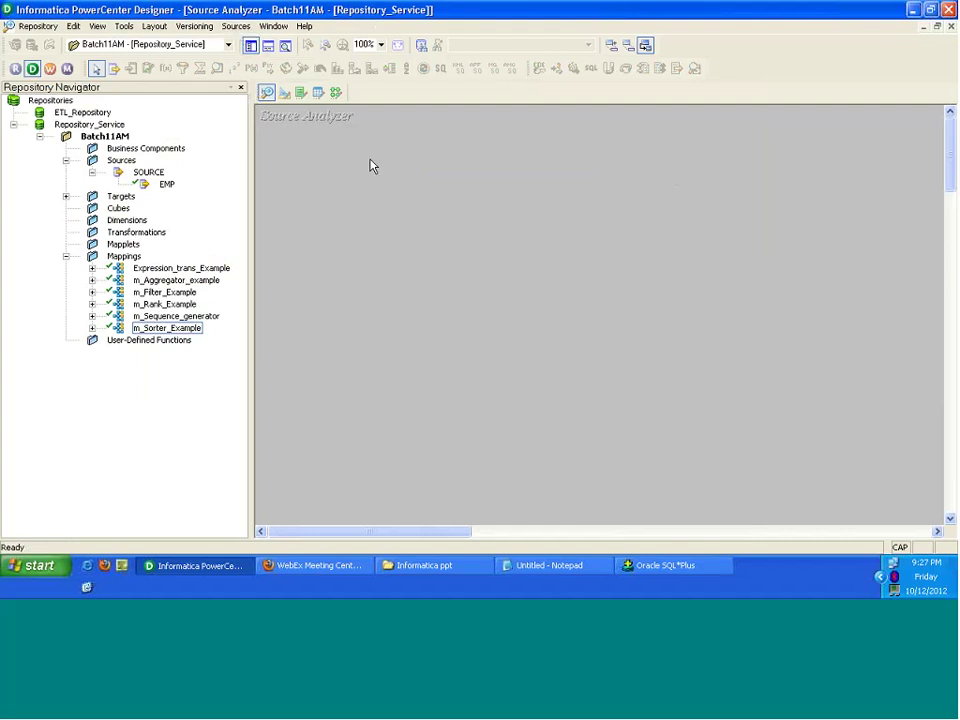
key(alt+s)
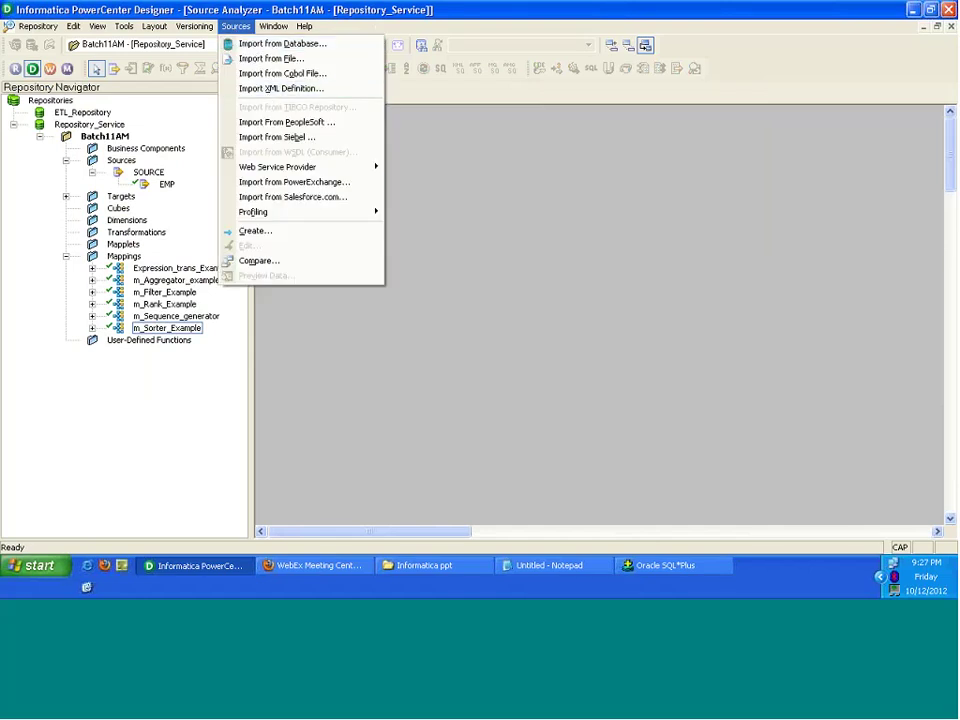
Step: Create a source named FLATFILE with database type Flat File via Sources > Create
click(281, 233)
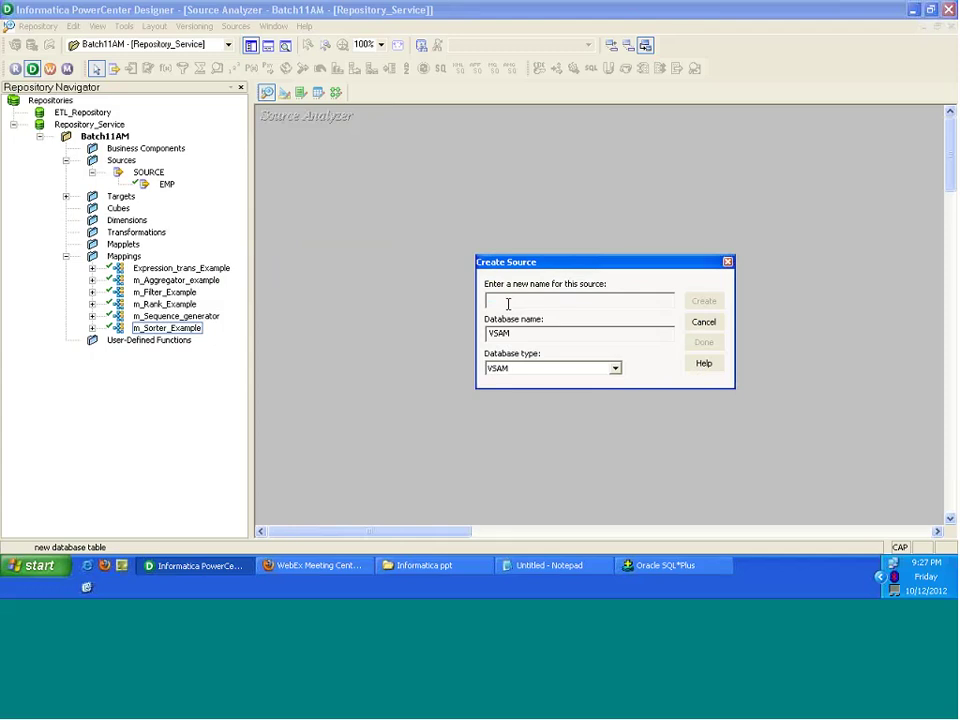
text(FLAT)
key(BackSpace)
key(BackSpace)
key(BackSpace)
key(BackSpace)
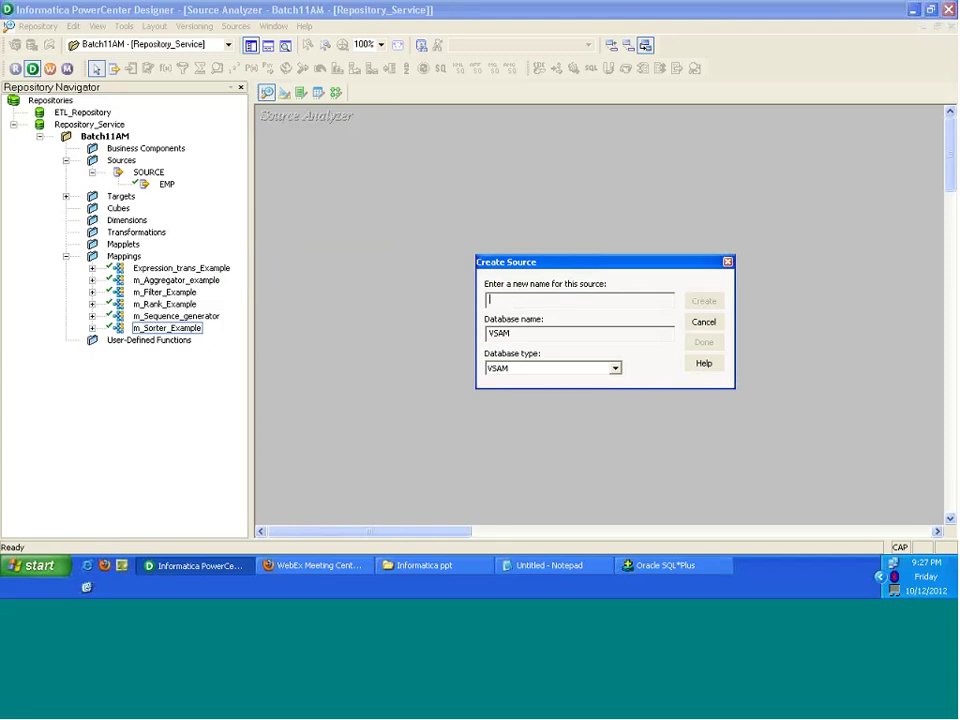
text(FLATFILE)
click(615, 369)
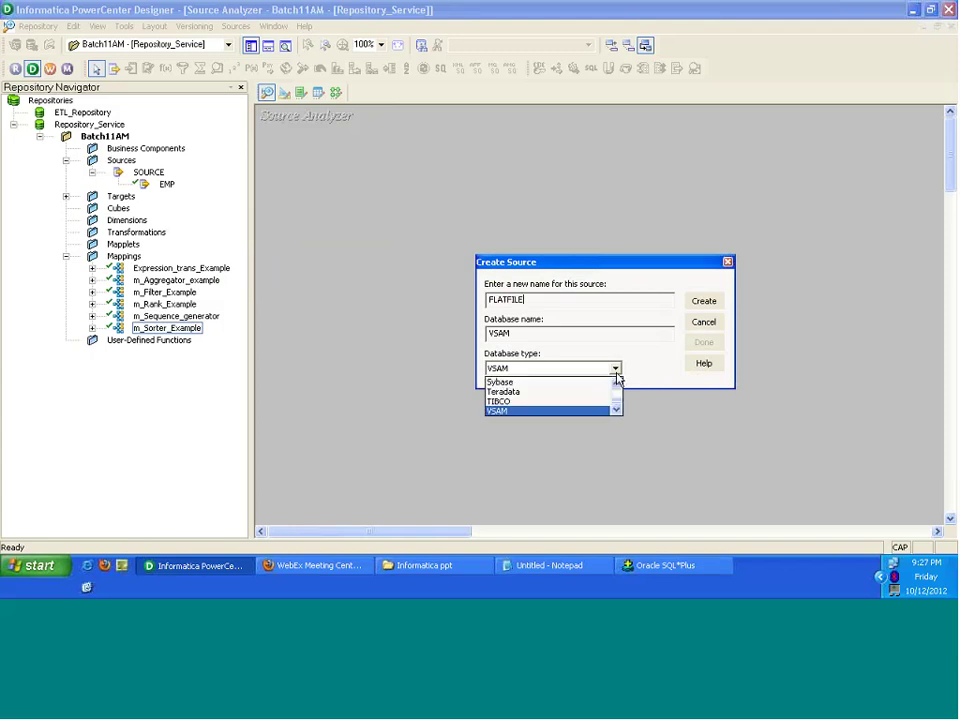
click(617, 383)
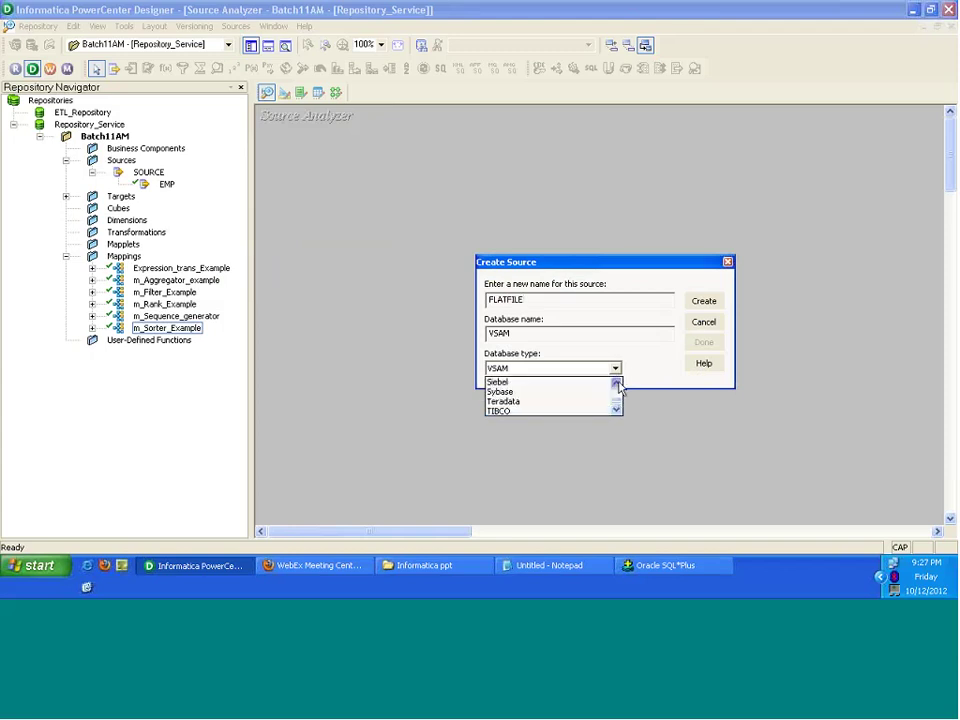
click(617, 384)
click(617, 384)
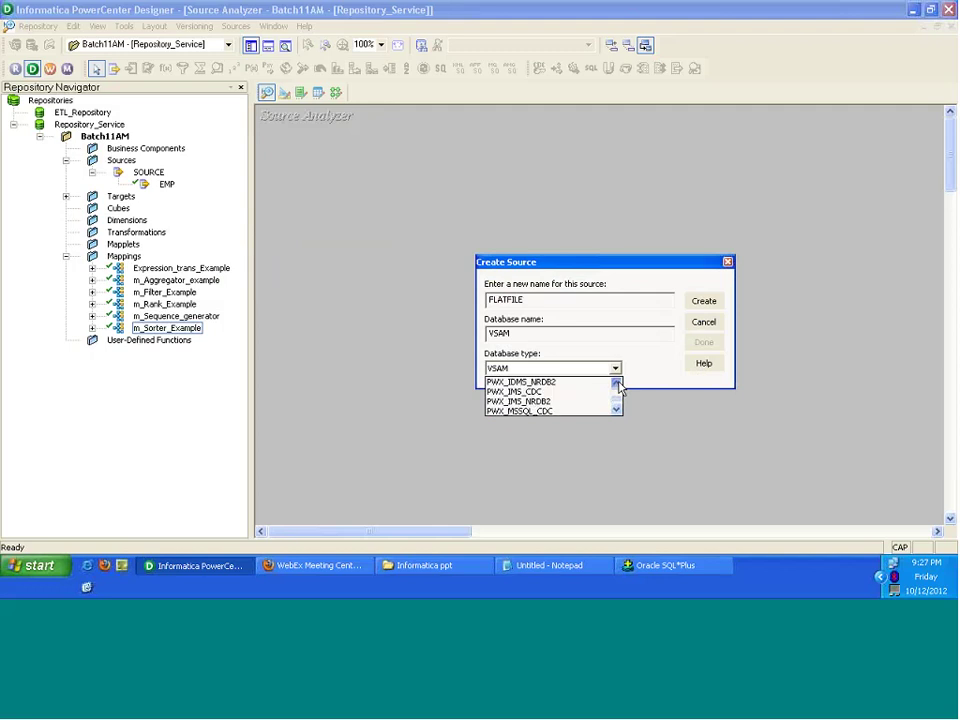
click(617, 384)
click(617, 384)
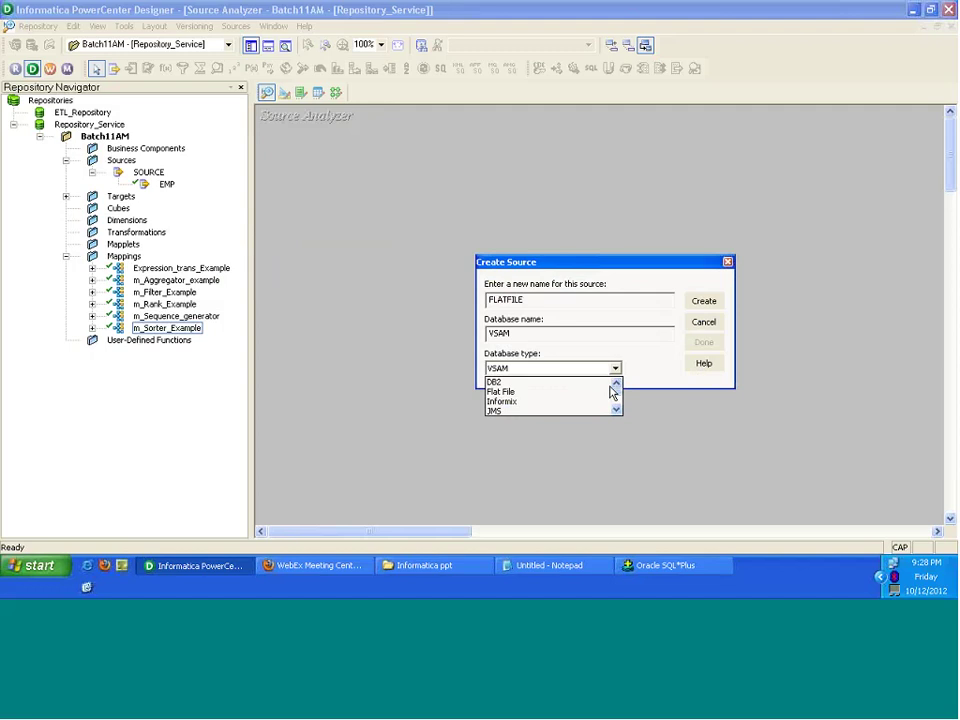
click(527, 392)
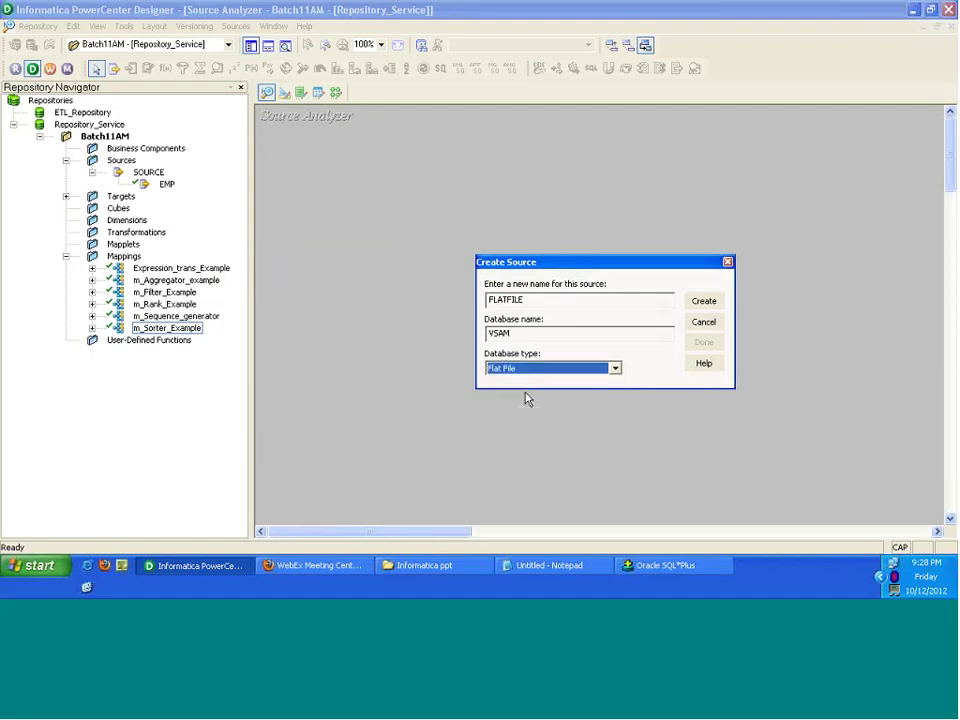
click(704, 300)
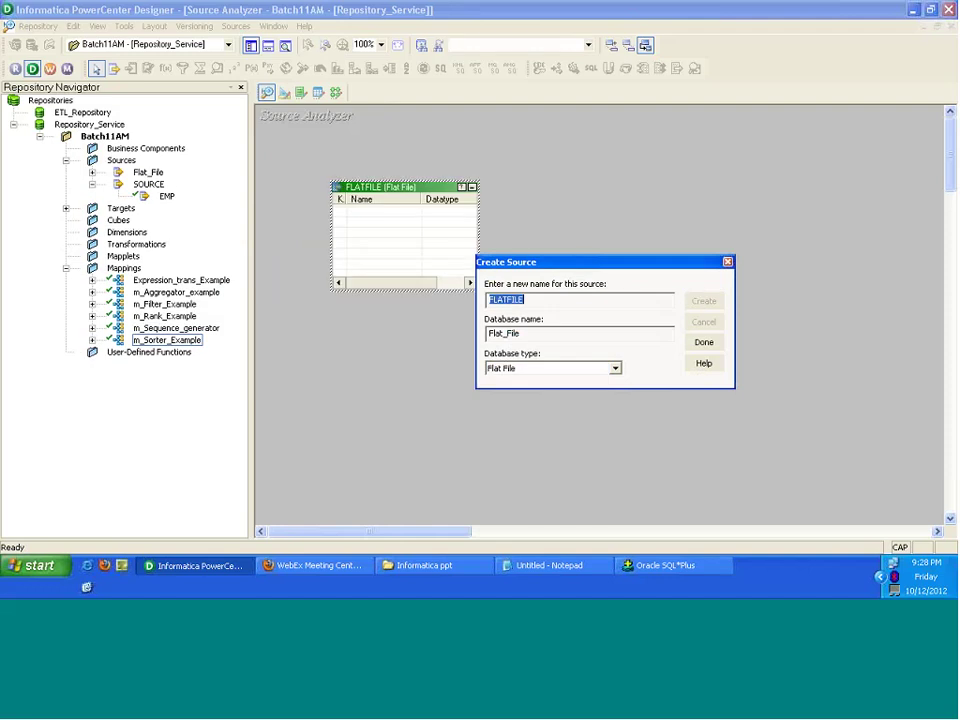
click(704, 342)
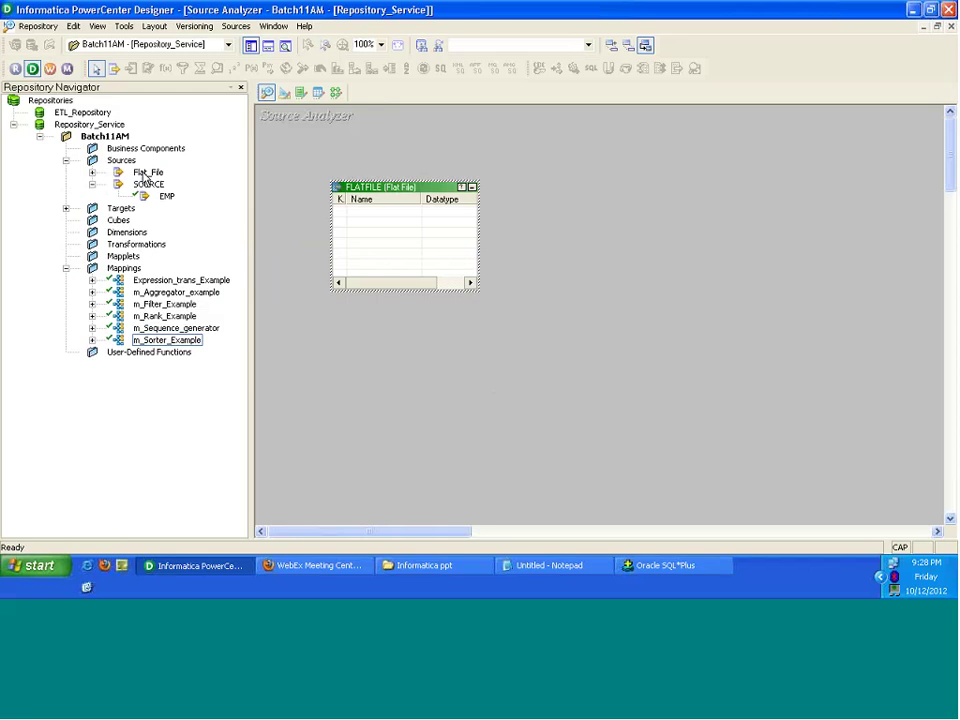
Step: Expand Flat_File in the Repository Navigator and select the new FLATFILE source
click(146, 174)
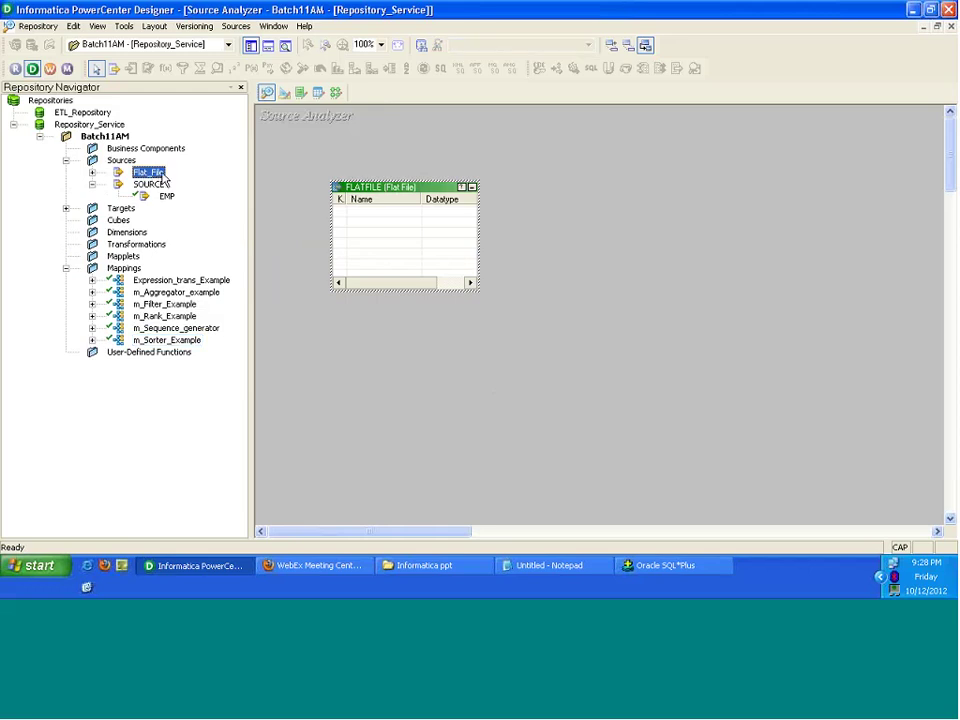
click(92, 173)
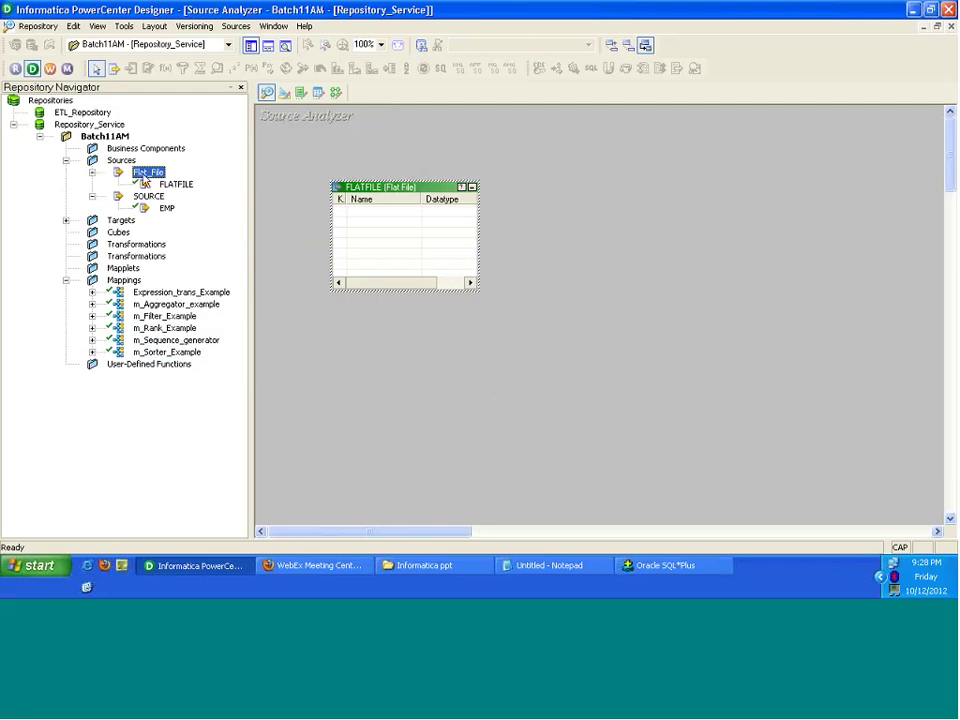
click(180, 186)
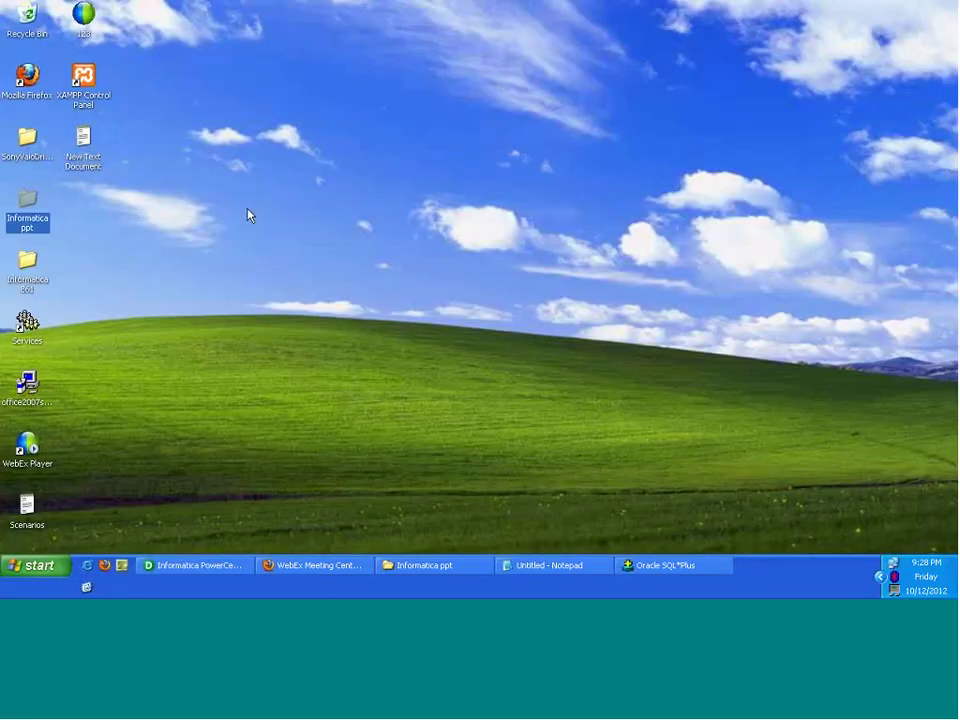
Step: Create a new desktop text document named Delimited_Flatfile and open it in Notepad
right_click(247, 210)
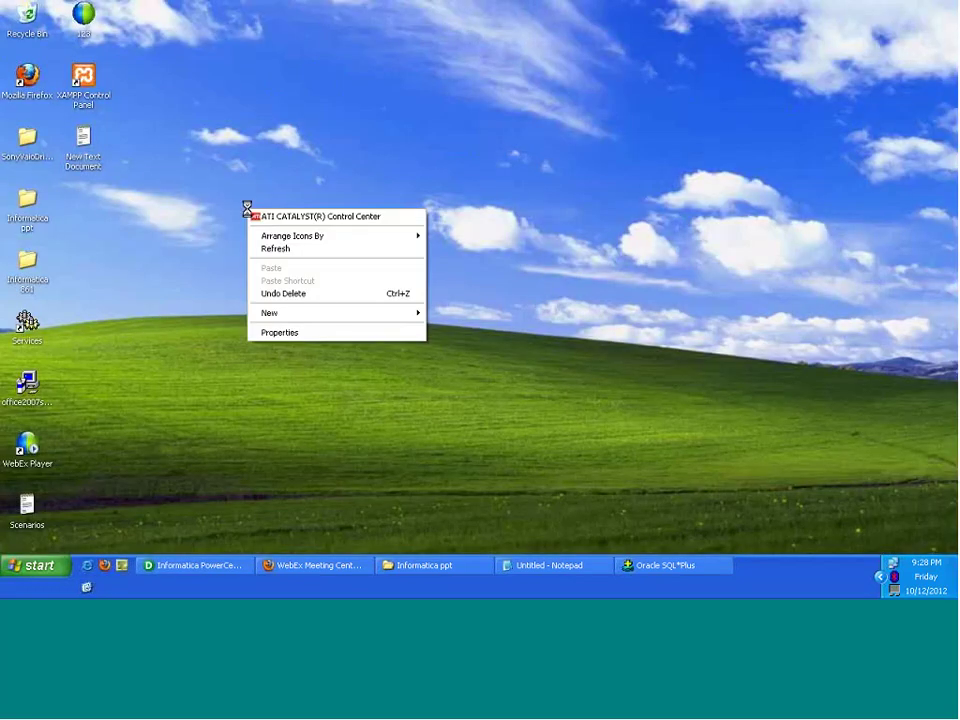
mouse_move(418, 316)
click(471, 421)
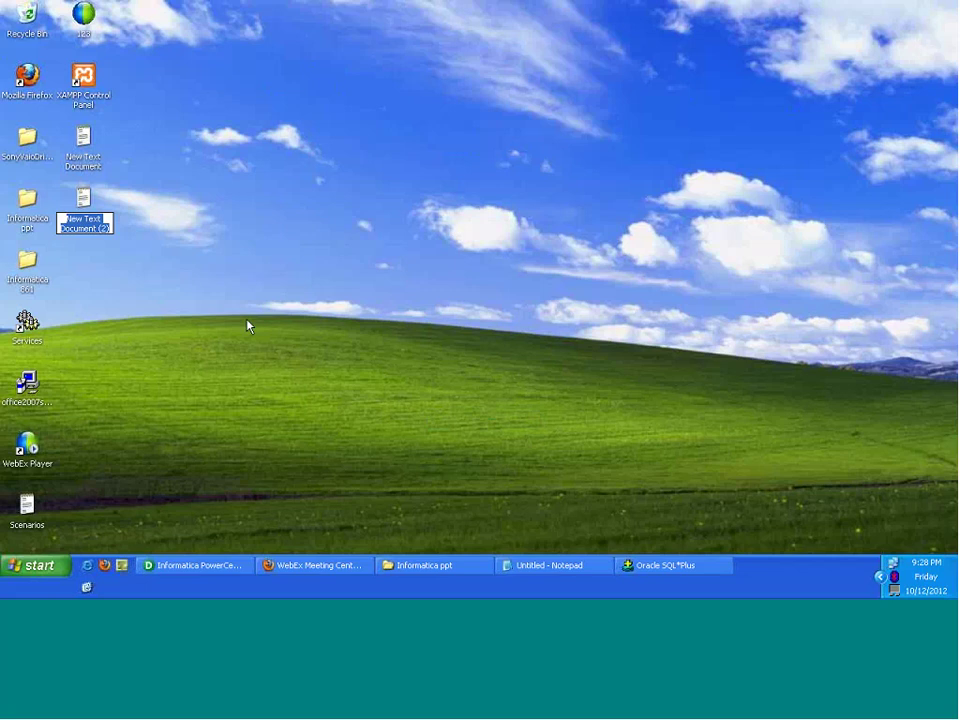
text(dE)
key(BackSpace)
key(BackSpace)
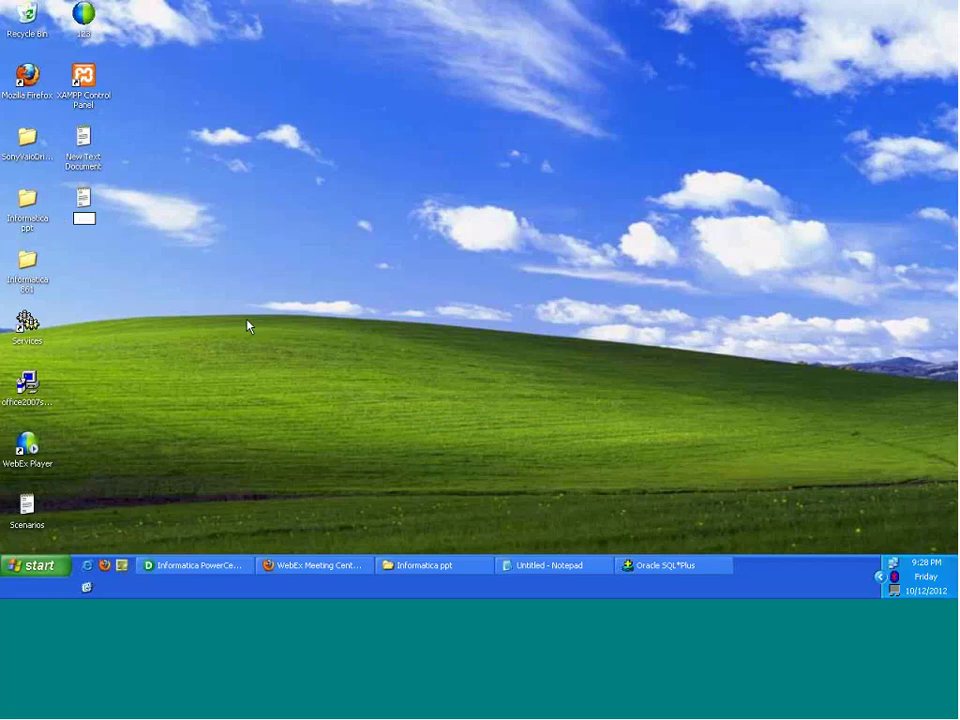
key(Caps_Lock)
text(Dell)
text(mite)
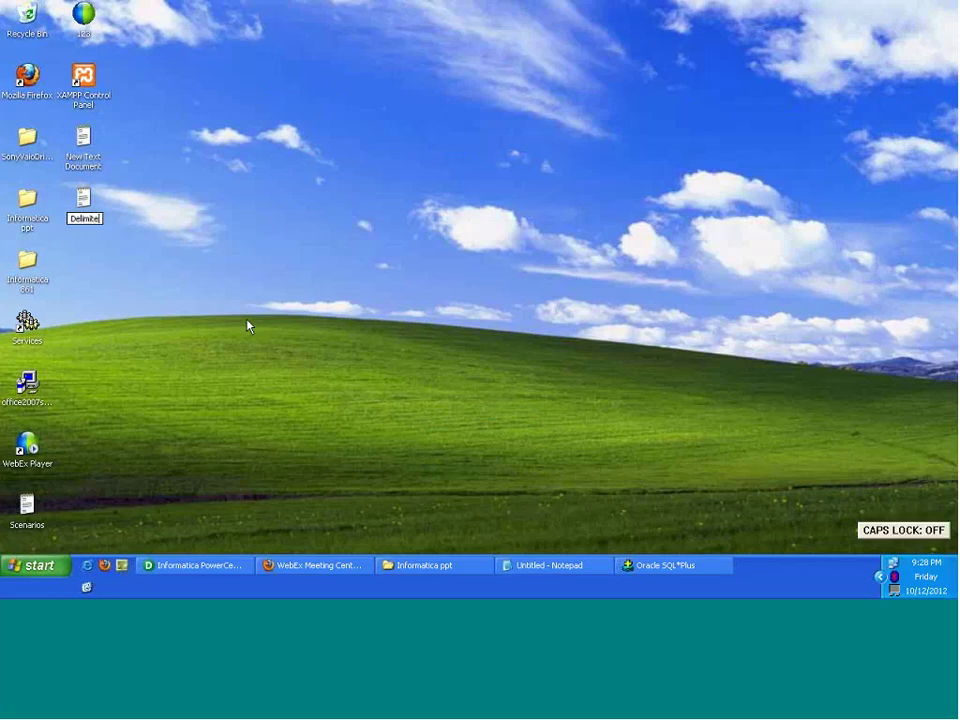
text(d_)
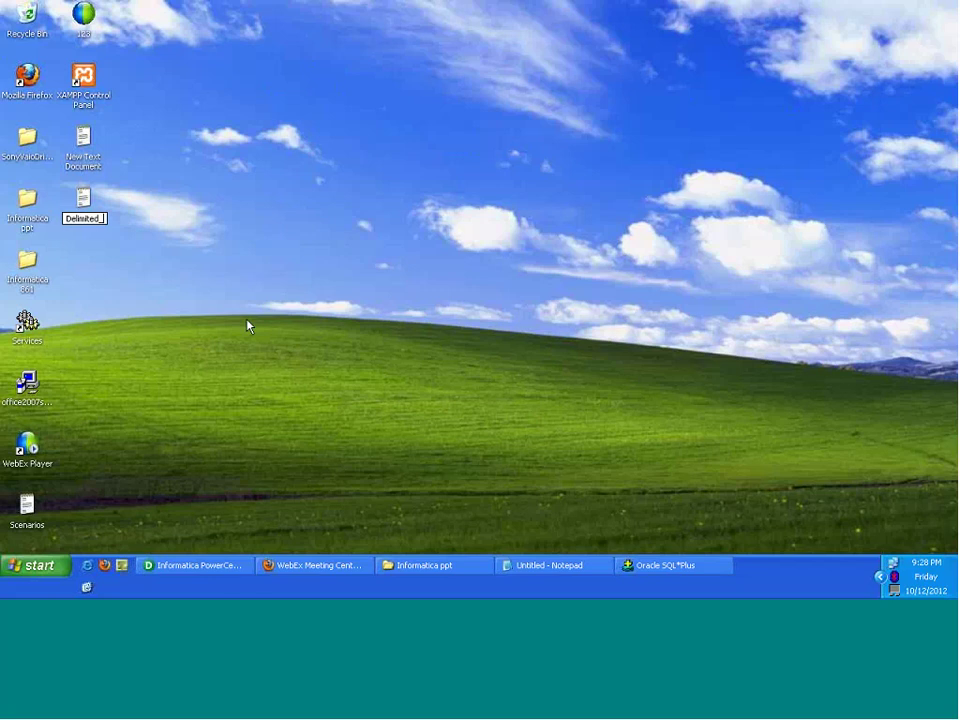
text(Flatfile)
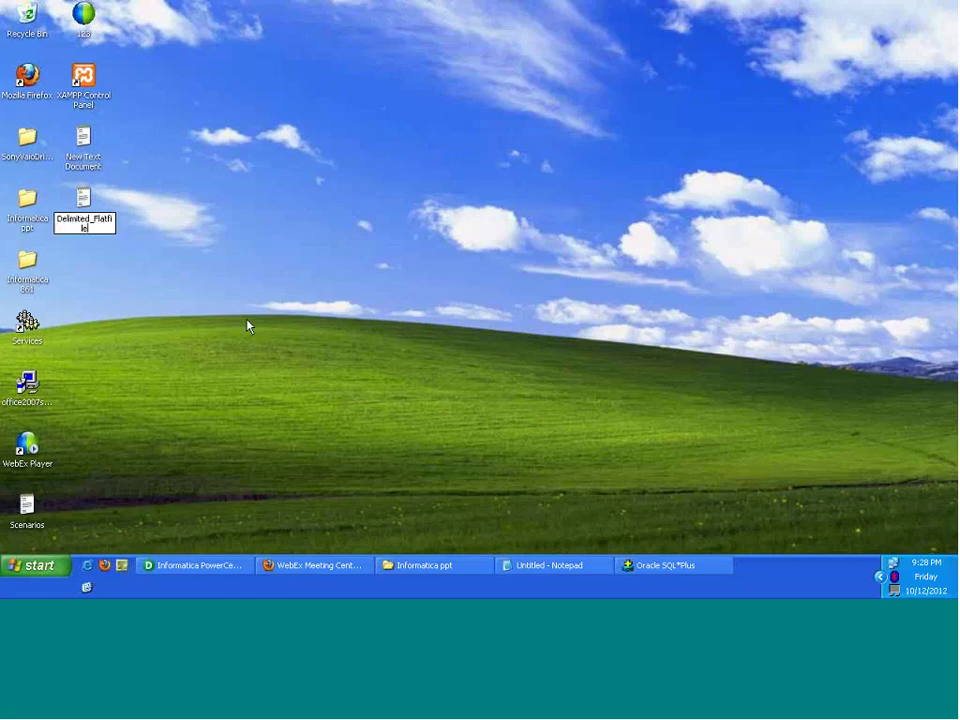
key(Return)
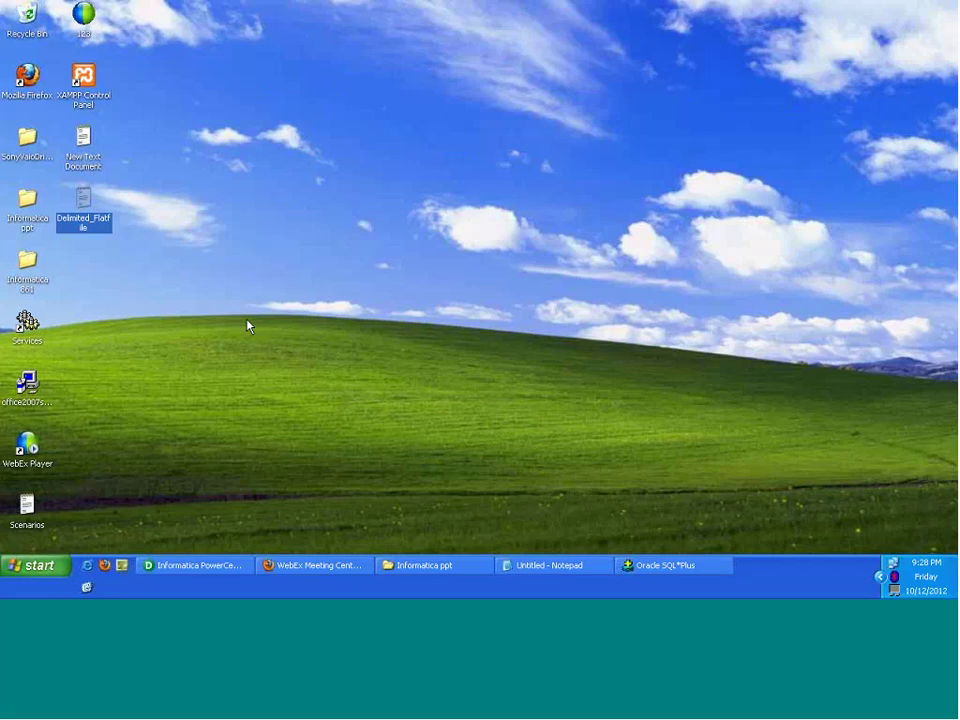
key(Return)
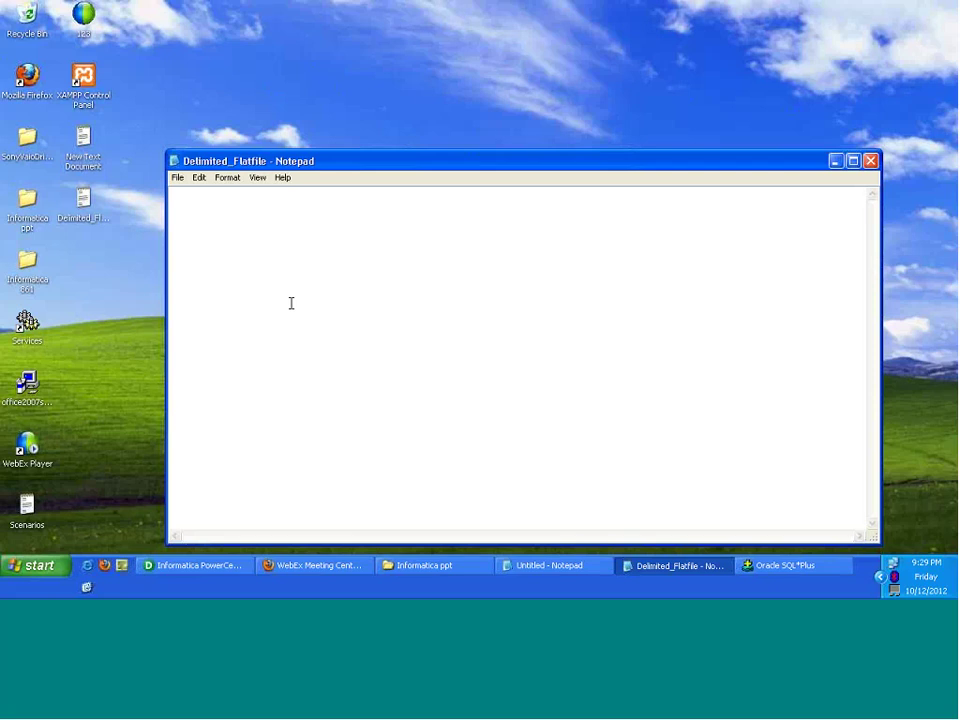
Step: Type the header Empno,Ename,Sal,Deptno, then rows 100,ABC,1000,10 and 200,XYZ,2000,20 on separate lines
text(Empno)
text(|)
key(BackSpace)
text(Ename,Sal,Deptno)
key(Return)
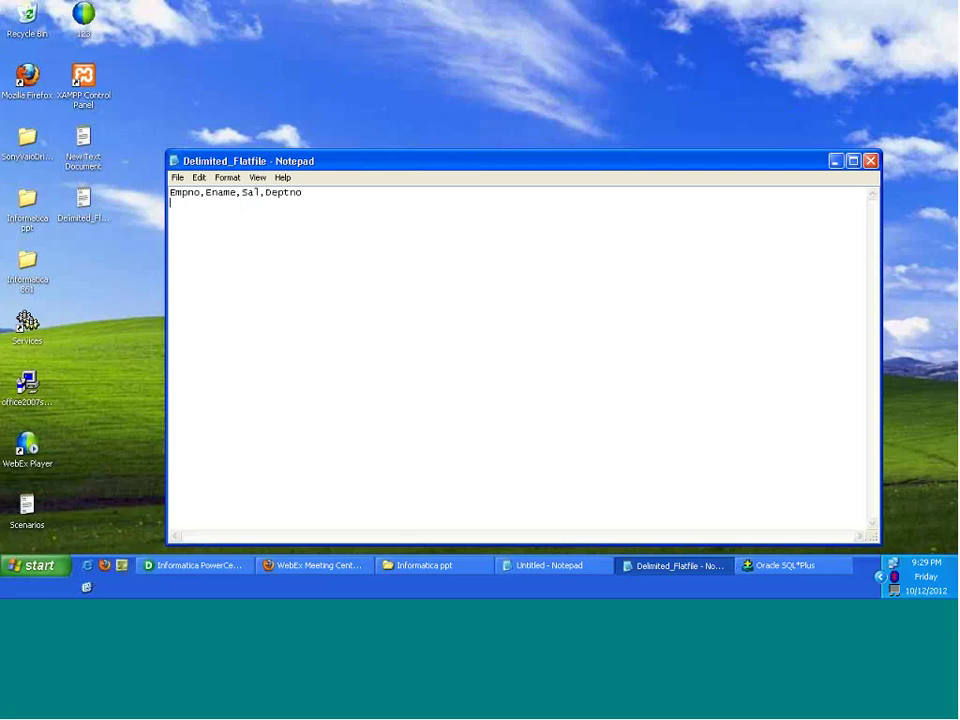
text(100,ABC,1000,10)
key(Return)
text(200,XY)
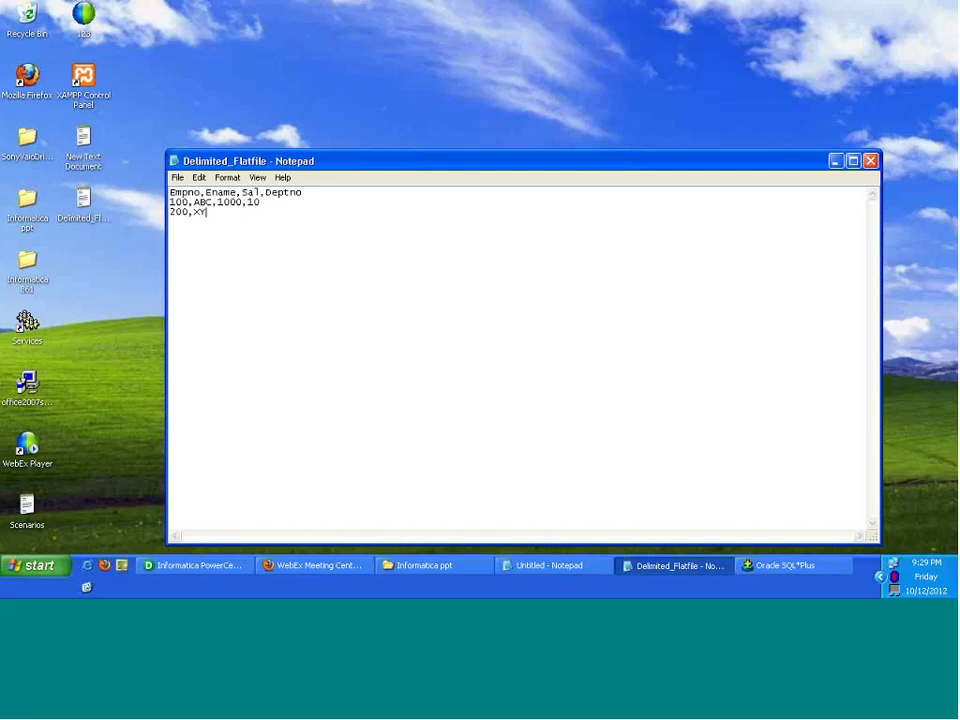
text(Z,2000,20)
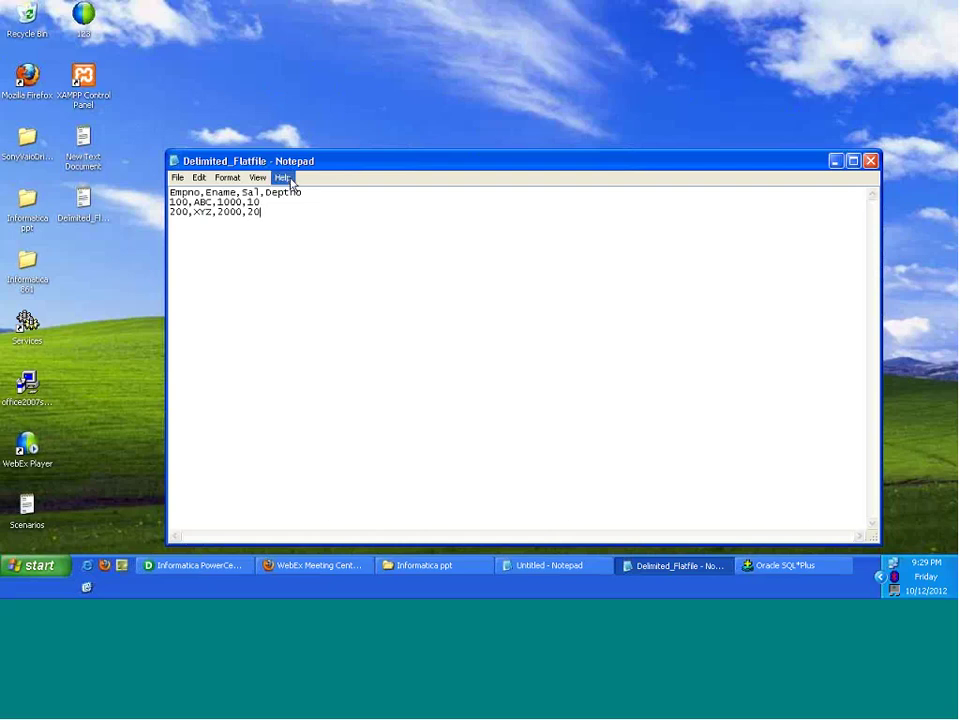
Step: Highlight the commas after Empno and after Sal to point out the delimiter
drag(205, 192, 199, 192)
click(264, 200)
double_click(262, 193)
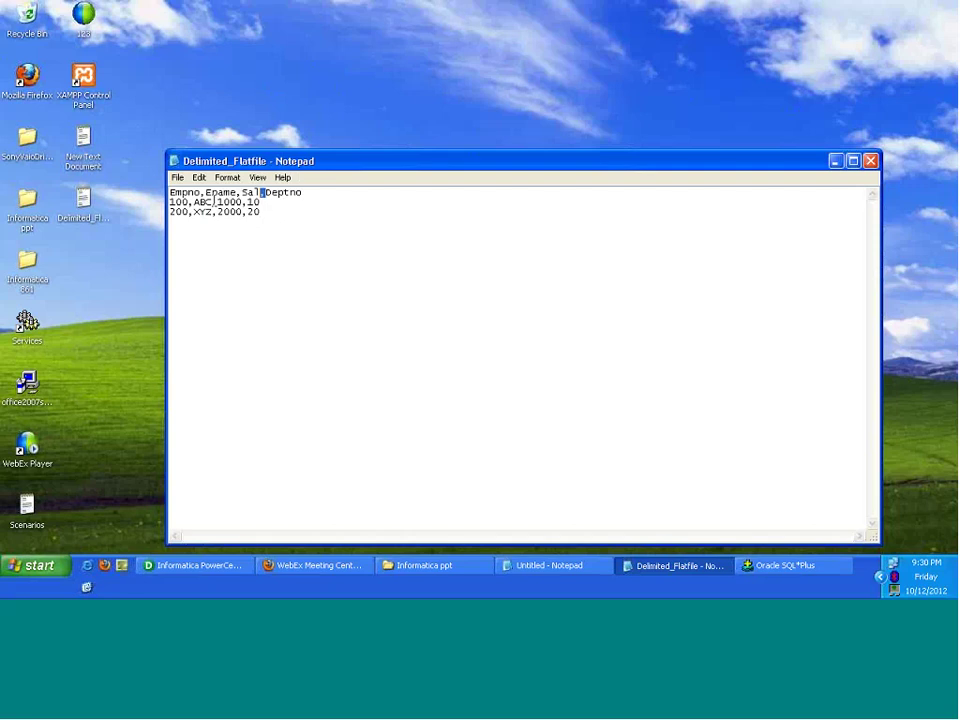
click(270, 211)
Step: Close Notepad and create a desktop Rich Text Document named fixedwidth_flatfile, opening it in WordPad
key(alt+F4)
right_click(371, 256)
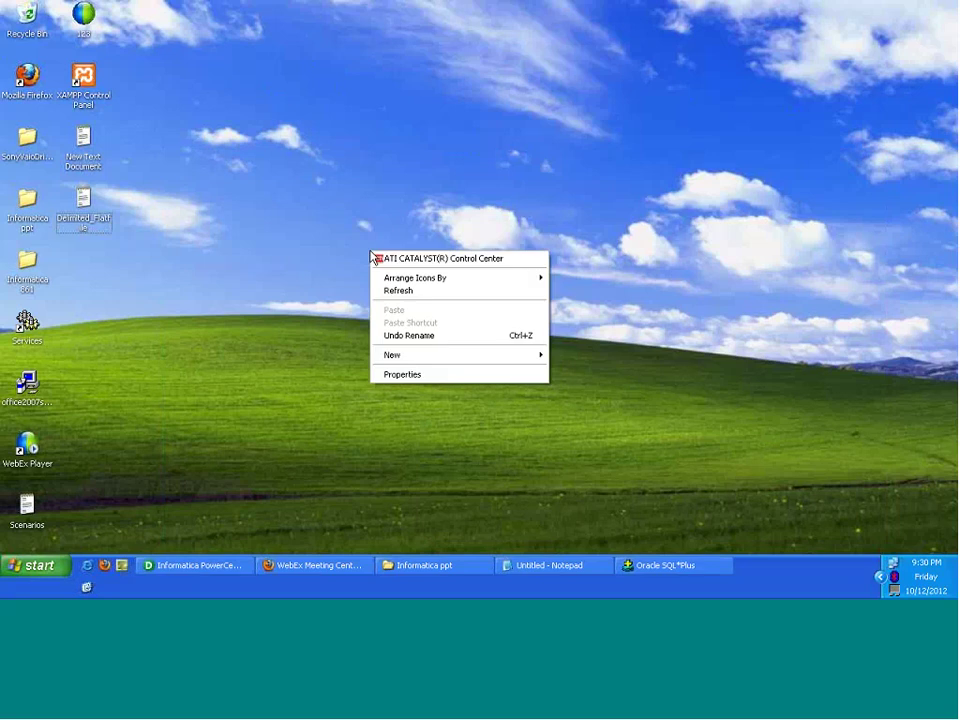
mouse_move(422, 360)
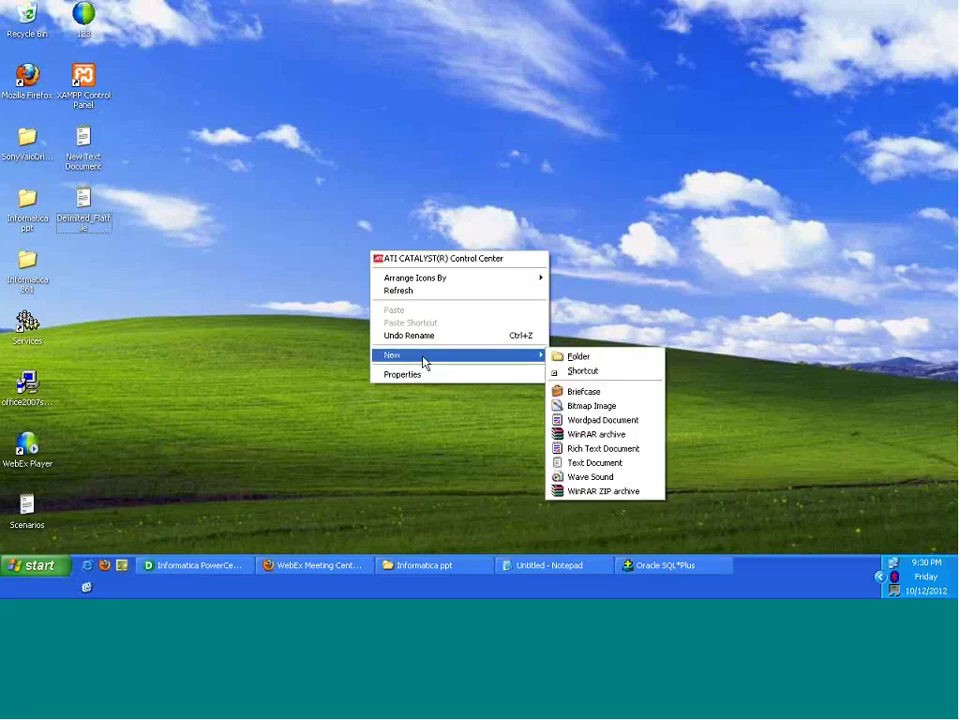
click(590, 452)
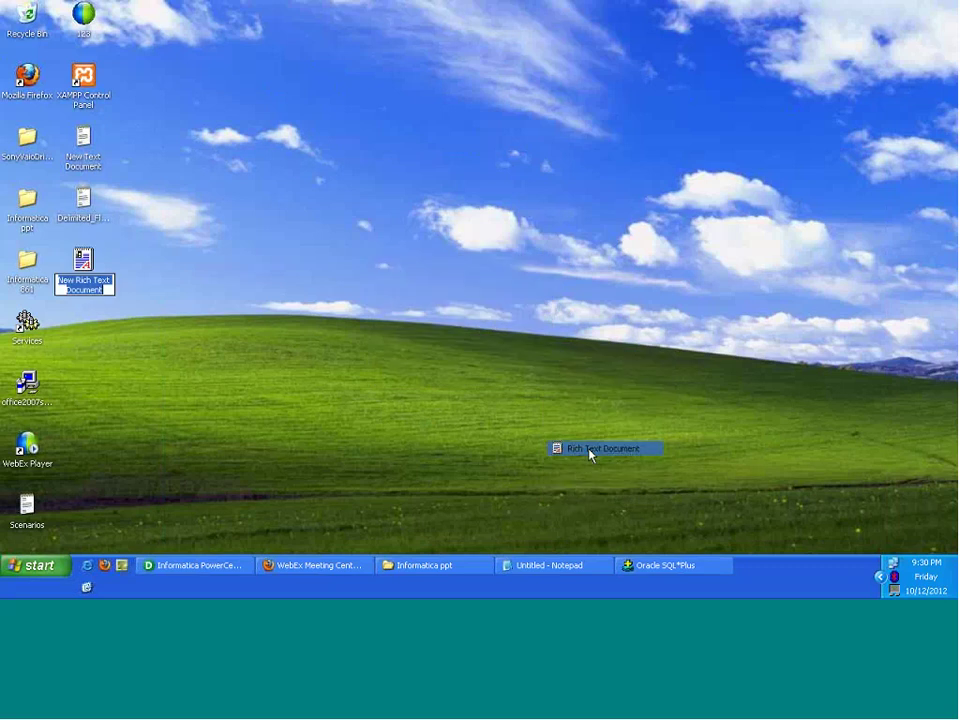
text(f)
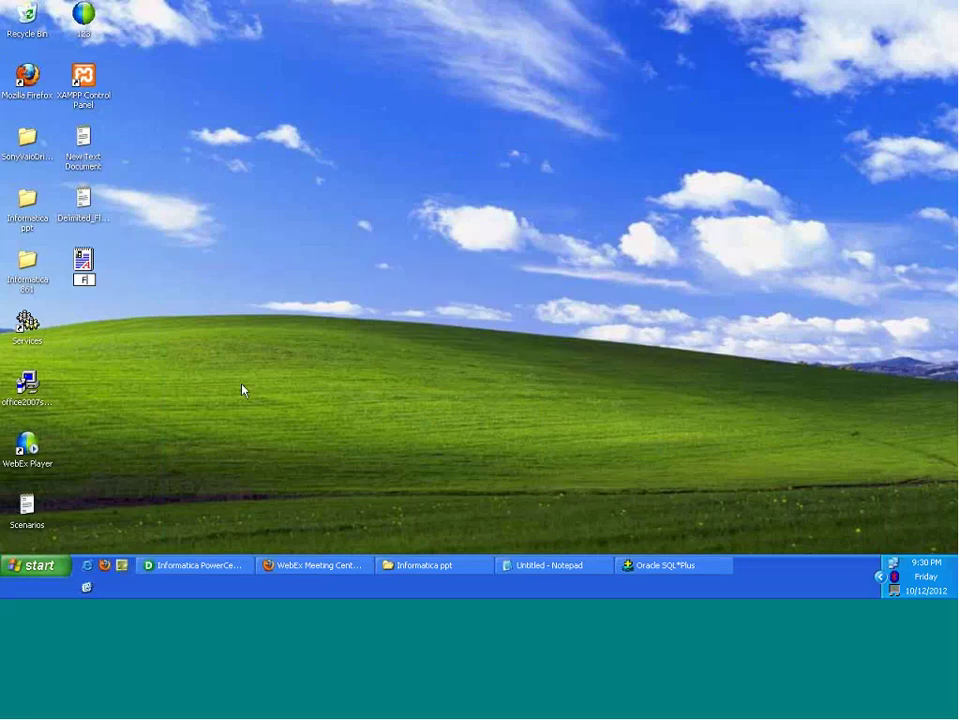
text(ixedwidth_flatfi)
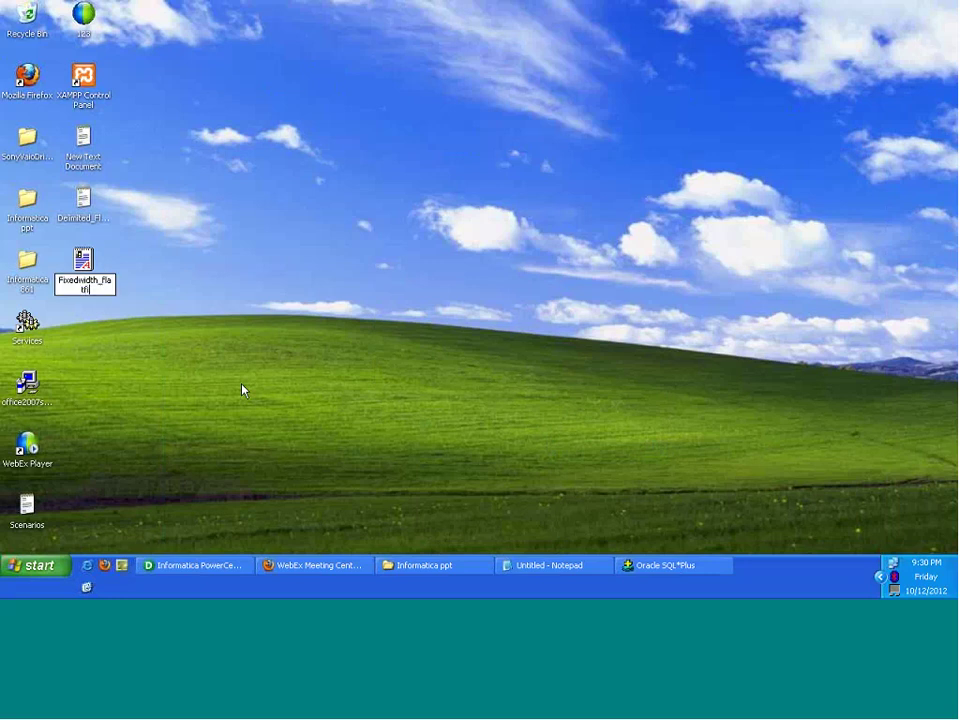
text(le)
key(Return)
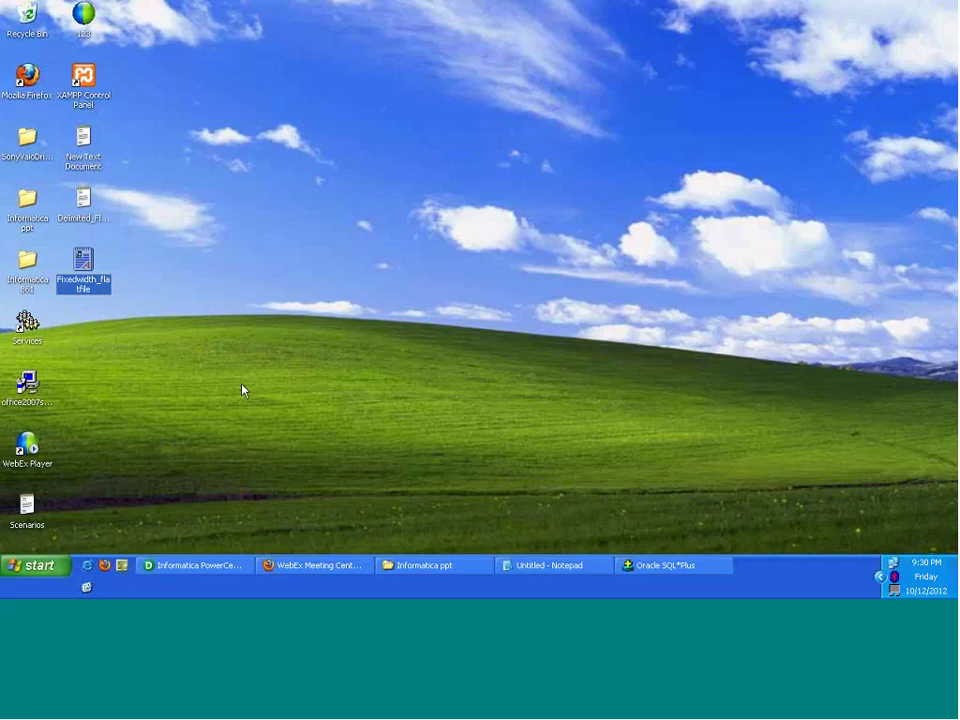
key(Return)
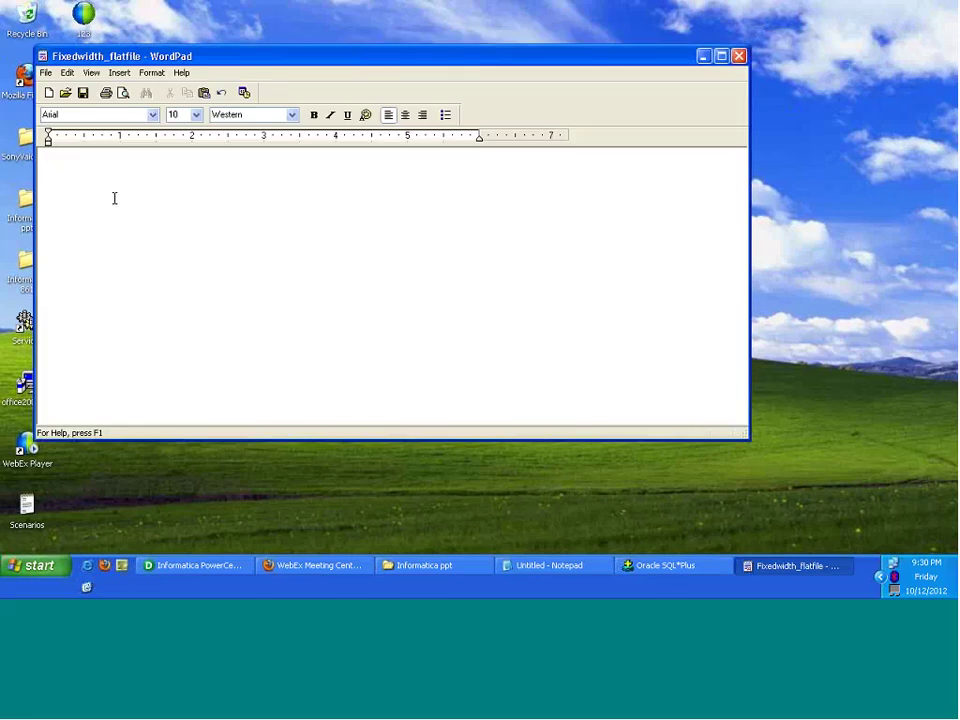
Step: Type the space-padded header Empno Ename Sal Deptno and highlight the Empno and Ename column widths
text(Empno)
text(Ename )
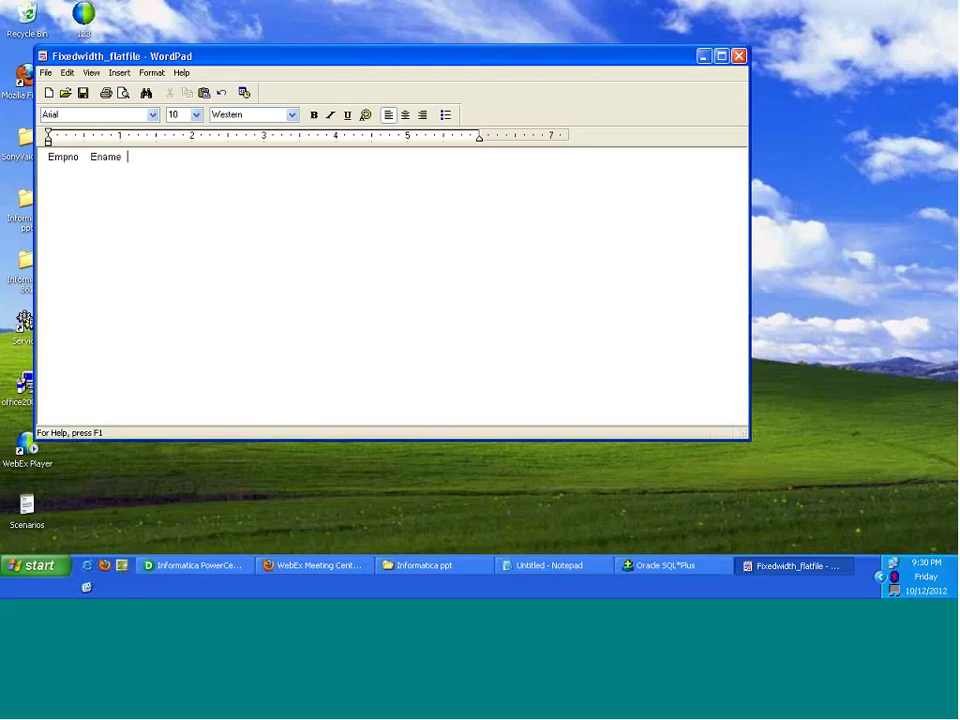
text(   Sal    Deptno)
click(91, 157)
key(shift+Home)
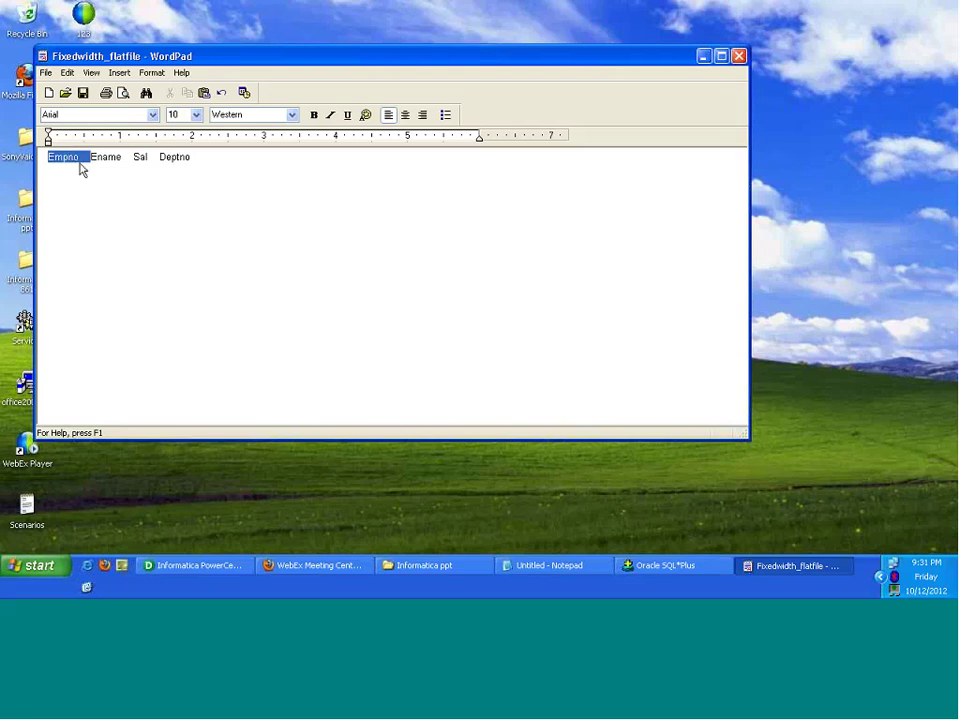
drag(88, 170, 91, 163)
mouse_move(91, 163)
mouse_down()
mouse_move(127, 160)
mouse_move(93, 163)
mouse_up()
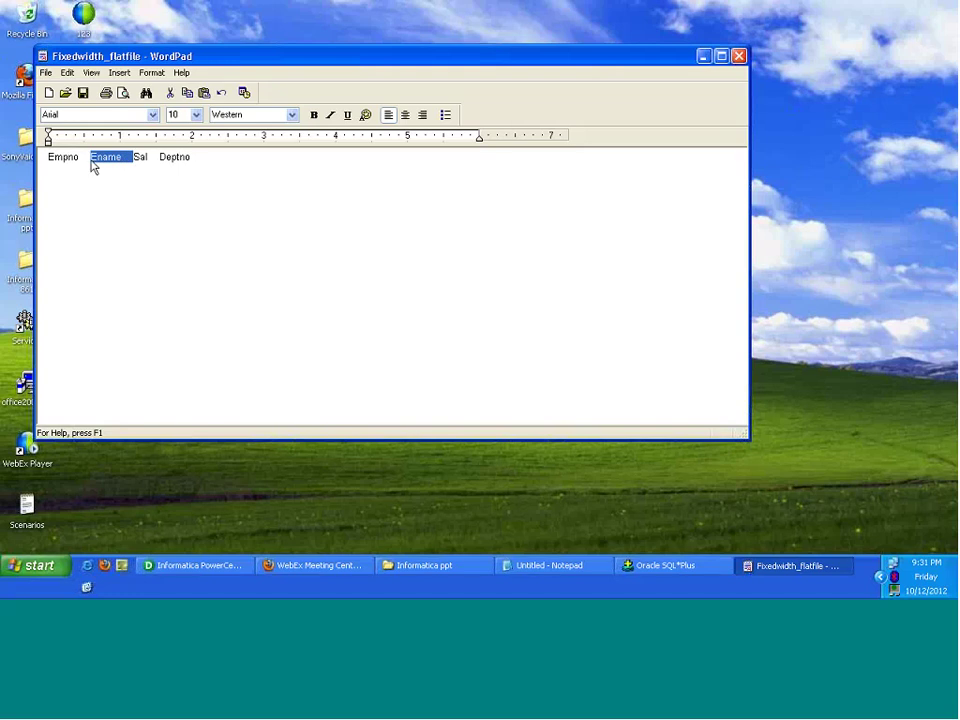
click(192, 157)
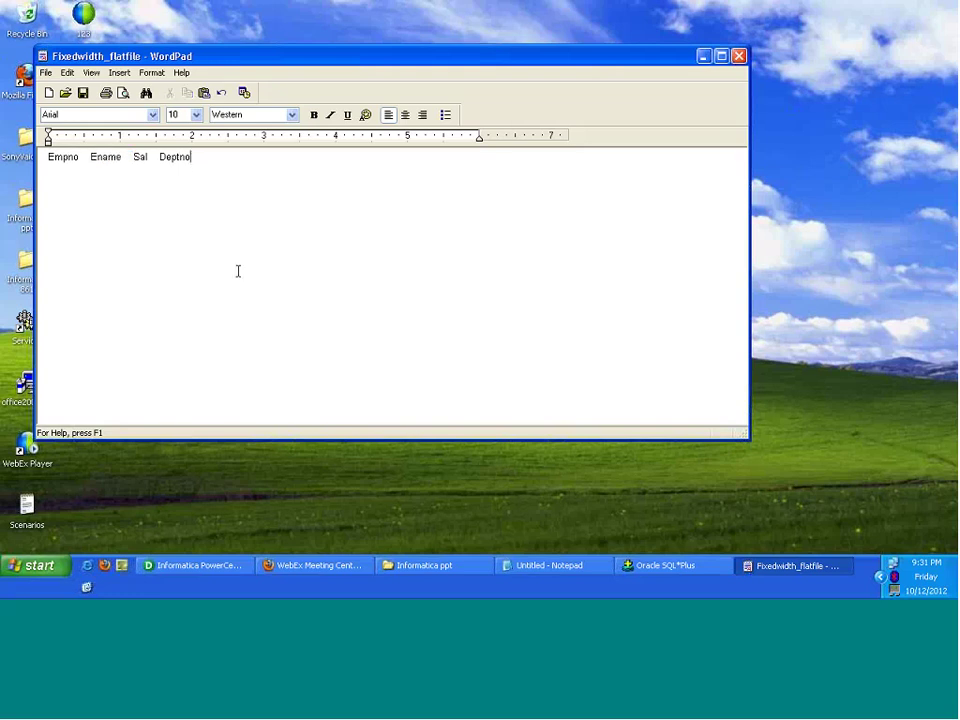
Step: Add the space-padded data row 10 ABC 1000 10 beneath the header
key(Return)
text(10          ABC)
key(BackSpace)
text(1000  10)
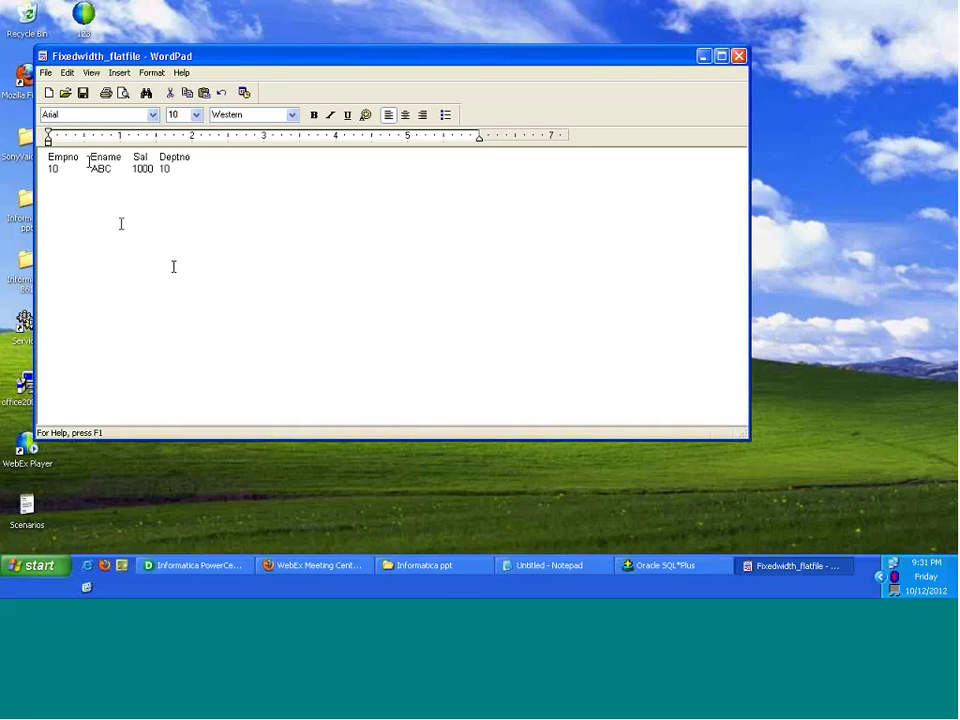
Step: Highlight Empno, 10, Ename and ABC with their padding to show the fixed column widths
key(shift+Down)
key(shift+Up)
key(shift+Home)
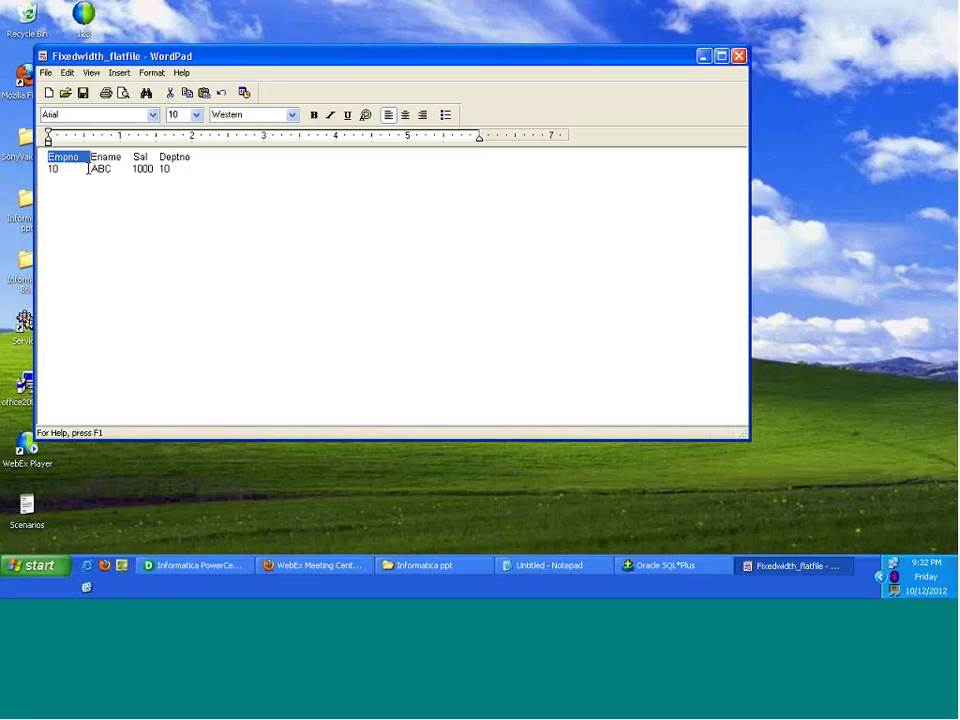
click(88, 167)
drag(88, 167, 43, 169)
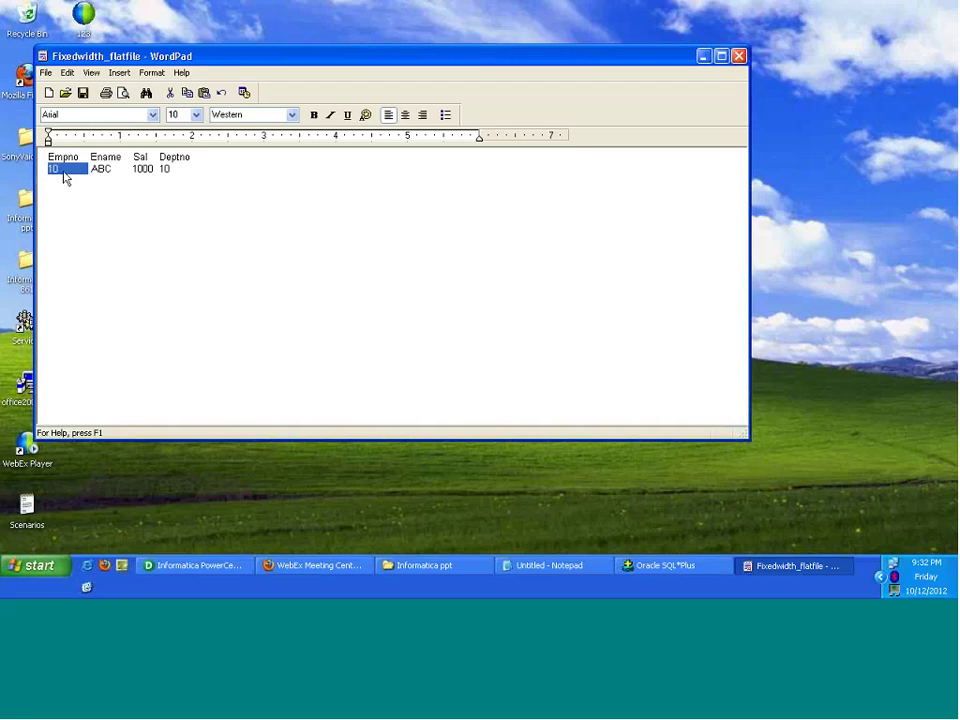
drag(65, 177, 86, 170)
click(93, 160)
double_click(93, 160)
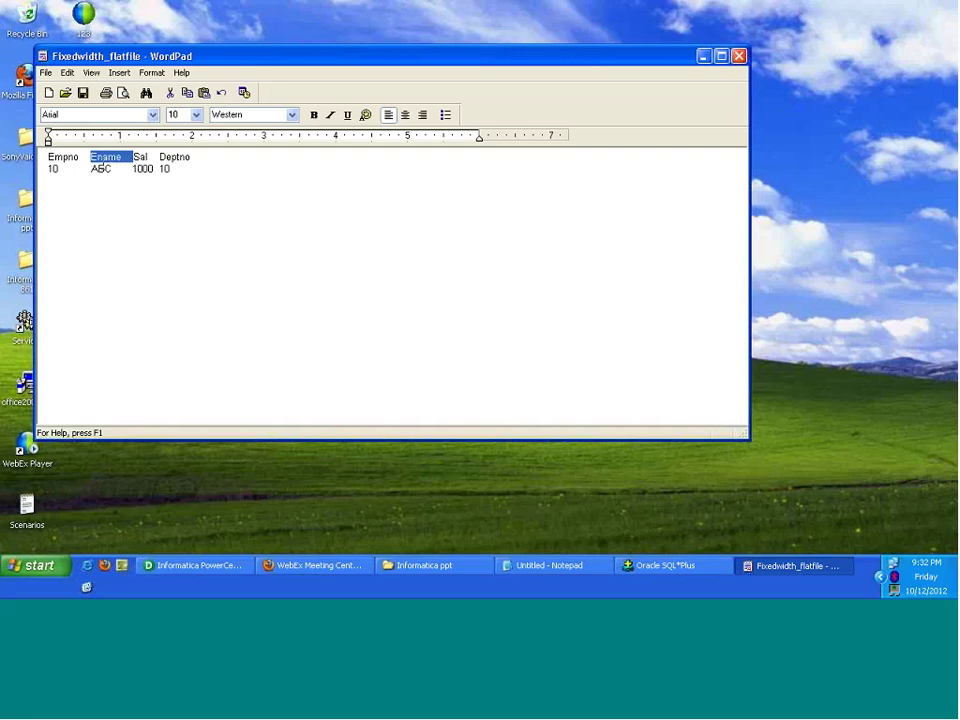
double_click(101, 168)
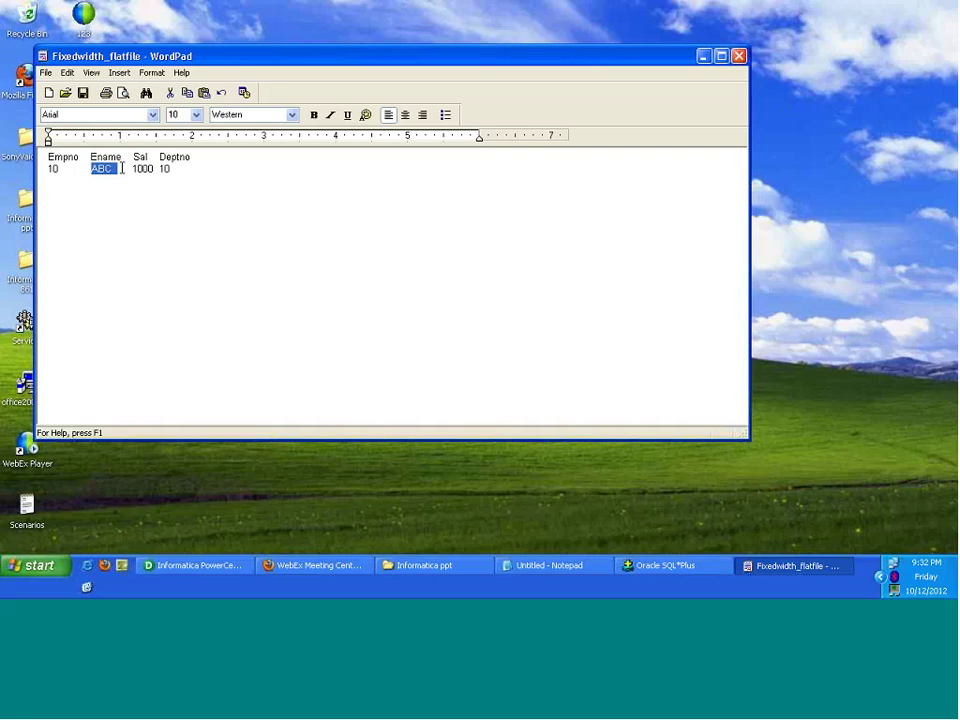
key(shift+Right)
key(shift+Right)
key(shift+Right)
key(shift+Right)
key(shift+Right)
Step: Close WordPad, reopen Delimited_Flatfile to point out the comma after 100, then close it
click(739, 57)
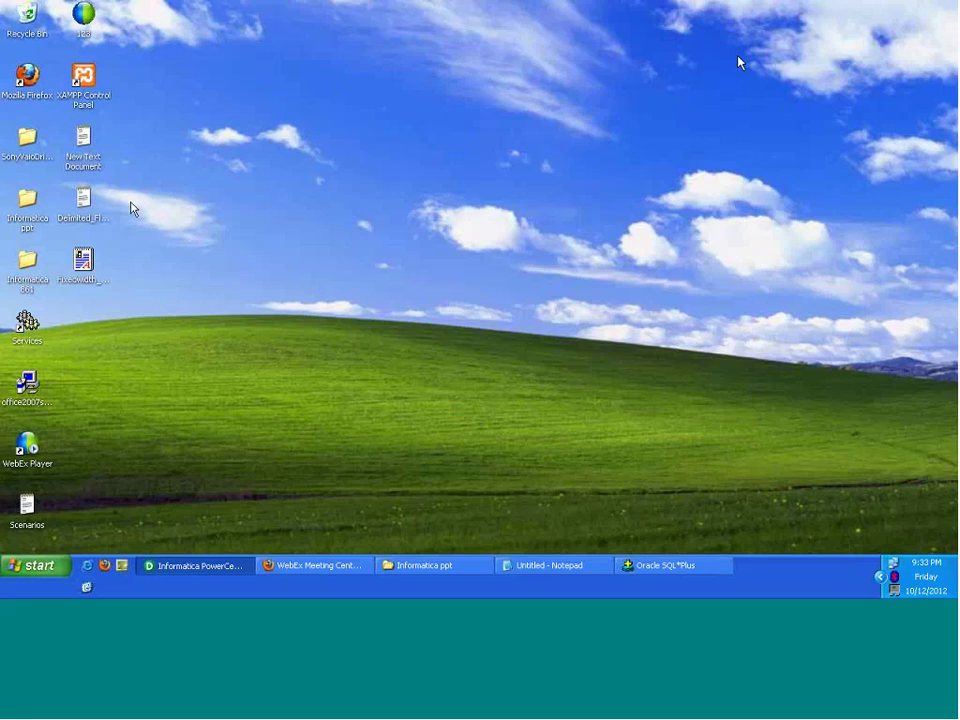
double_click(84, 205)
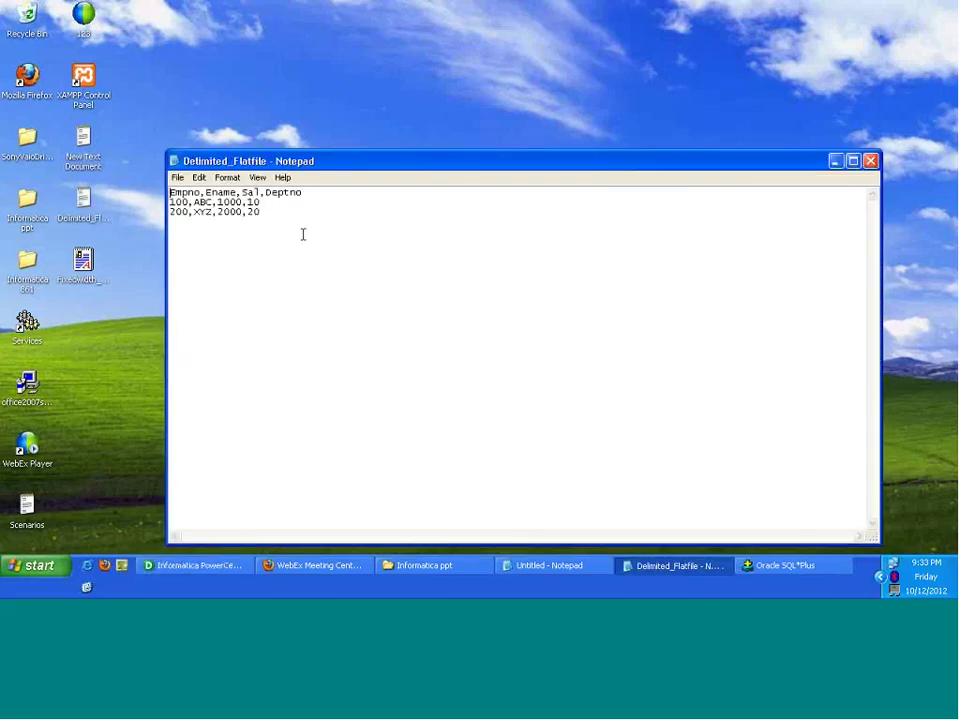
drag(194, 201, 187, 201)
click(871, 162)
Step: Return to Designer, open FLATFILE's Edit Tables properties and its Advanced delimited settings
click(193, 565)
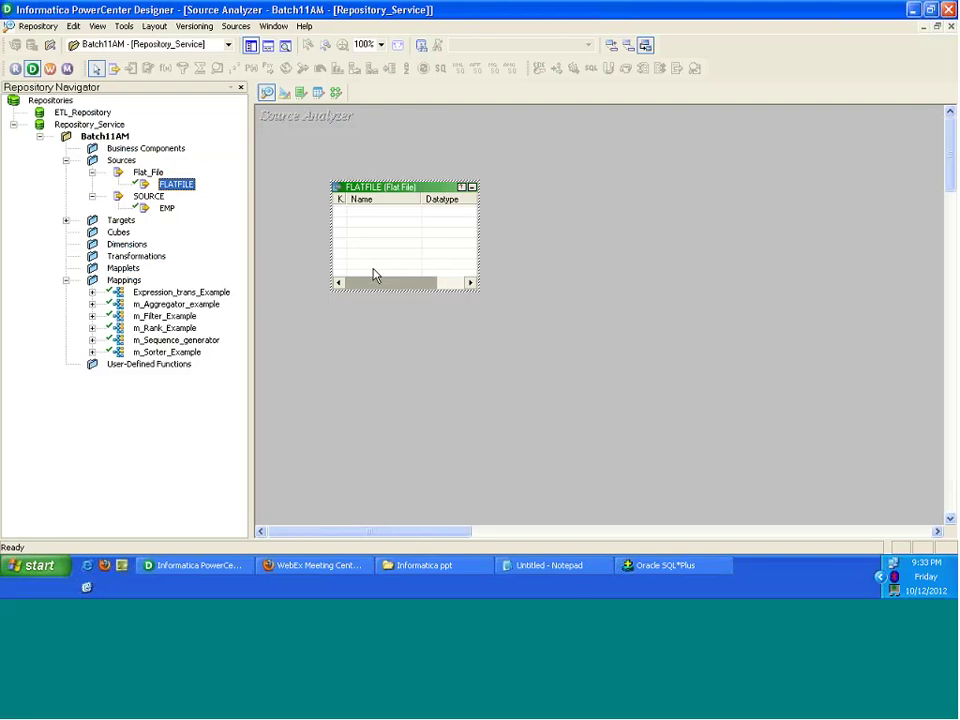
double_click(416, 188)
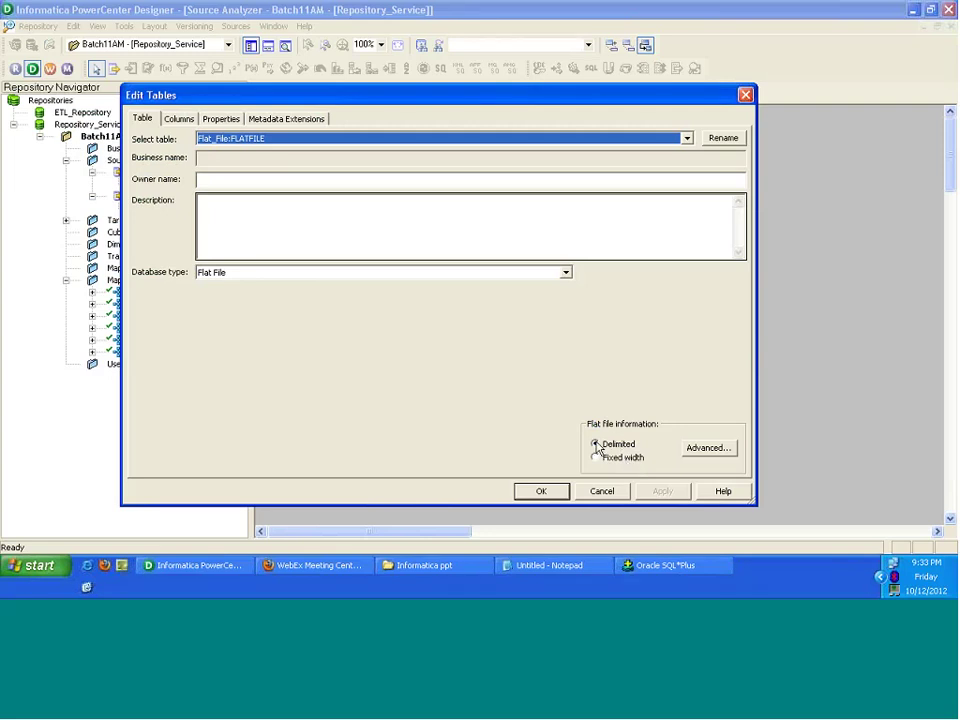
click(709, 448)
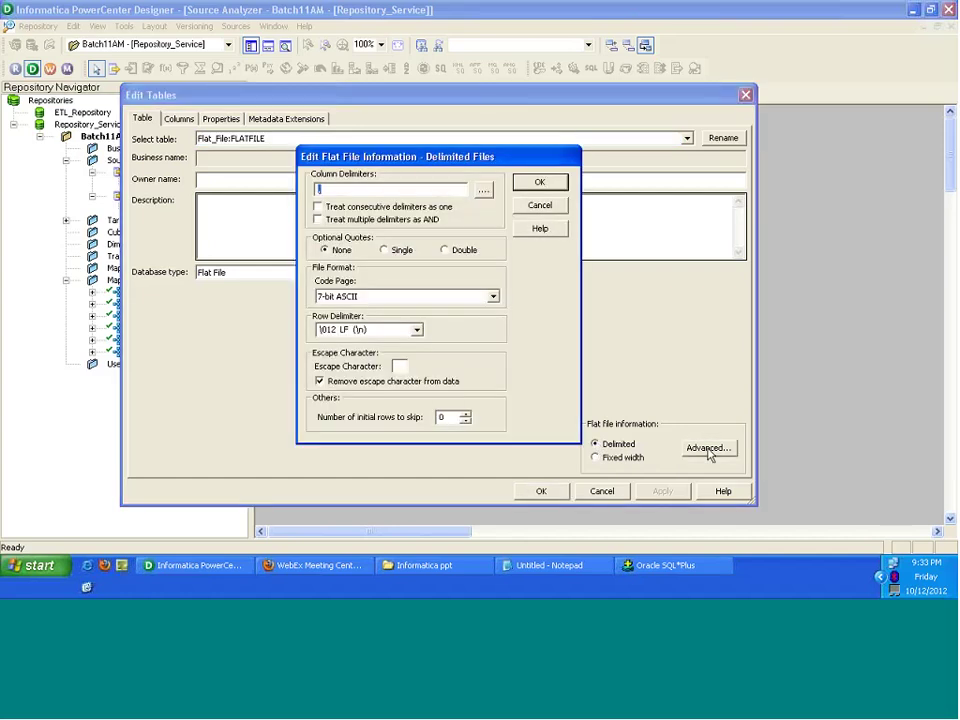
Step: Retype the column delimiter, trying a pipe before settling on a comma, and confirm with OK
click(352, 189)
key(BackSpace)
text(|)
text(,)
click(537, 183)
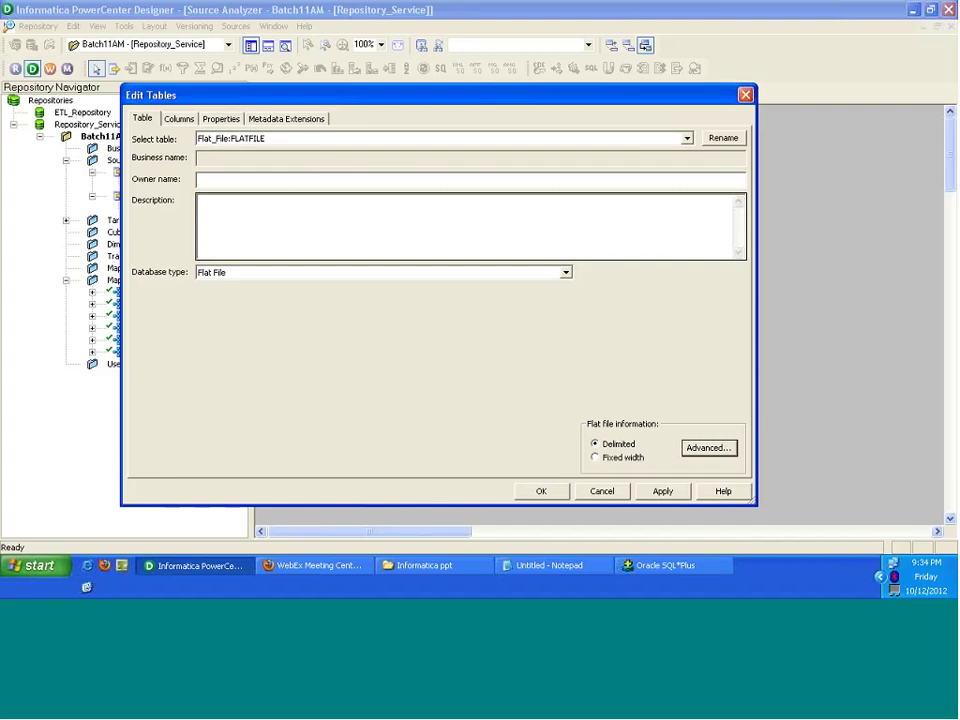
Step: Briefly switch FLATFILE to Fixed Width, inspect its advanced settings, and close them
click(596, 462)
click(597, 463)
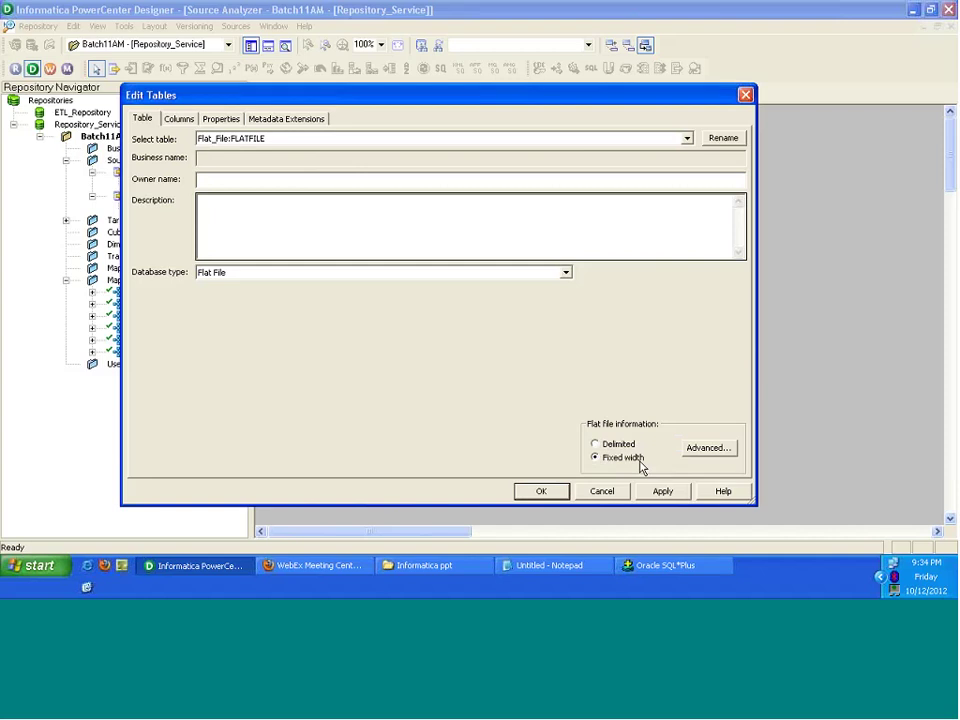
click(697, 450)
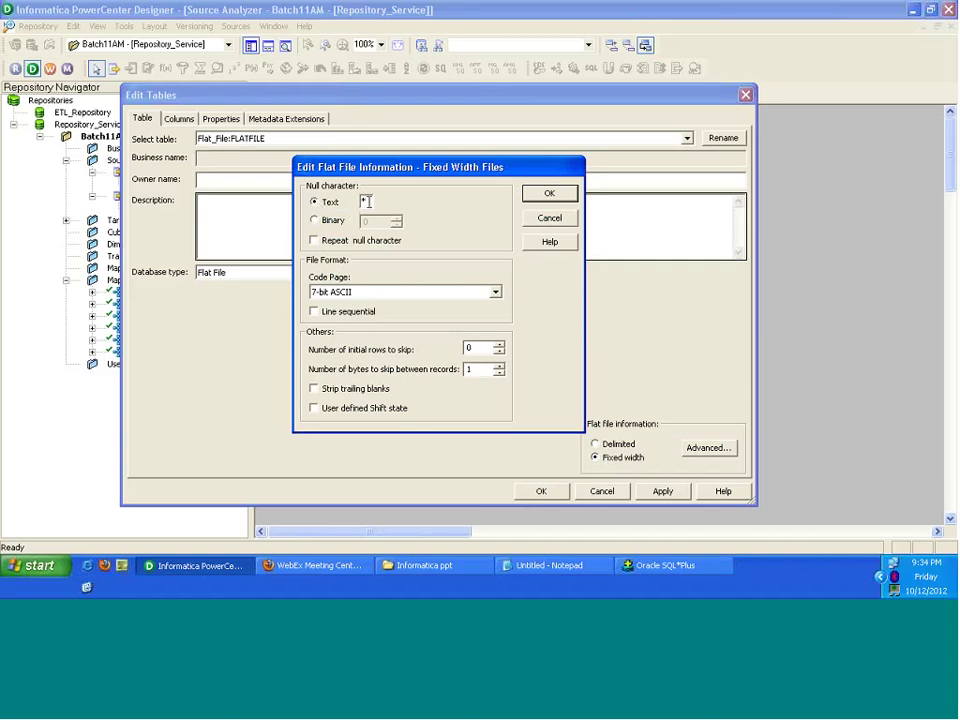
double_click(364, 201)
key(Return)
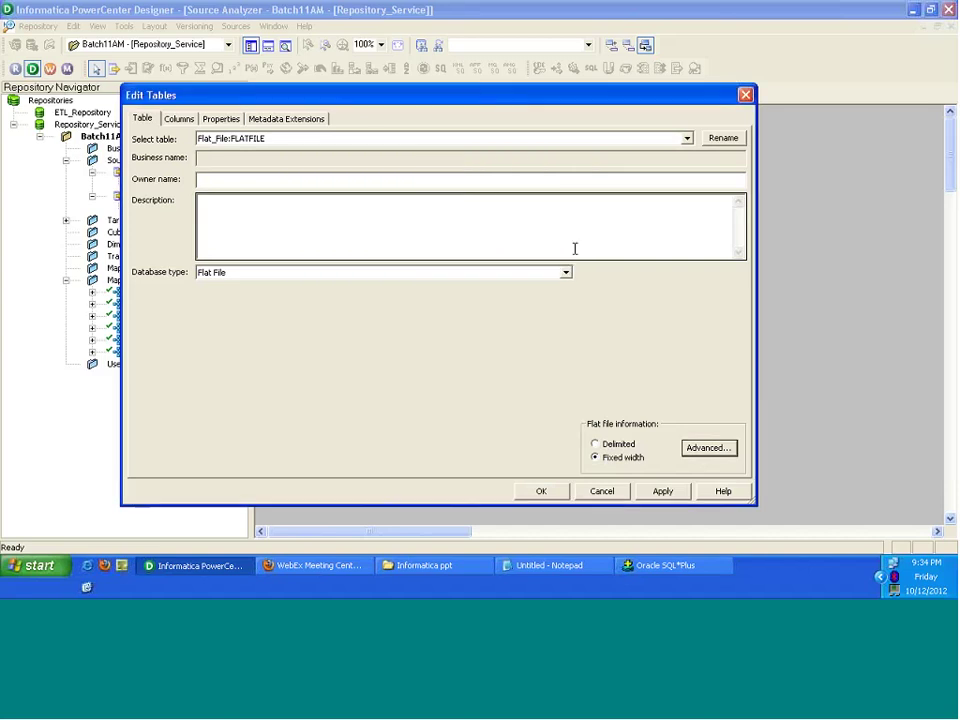
Step: Choose Delimited again and open the delimited file settings, then show the desktop
click(595, 444)
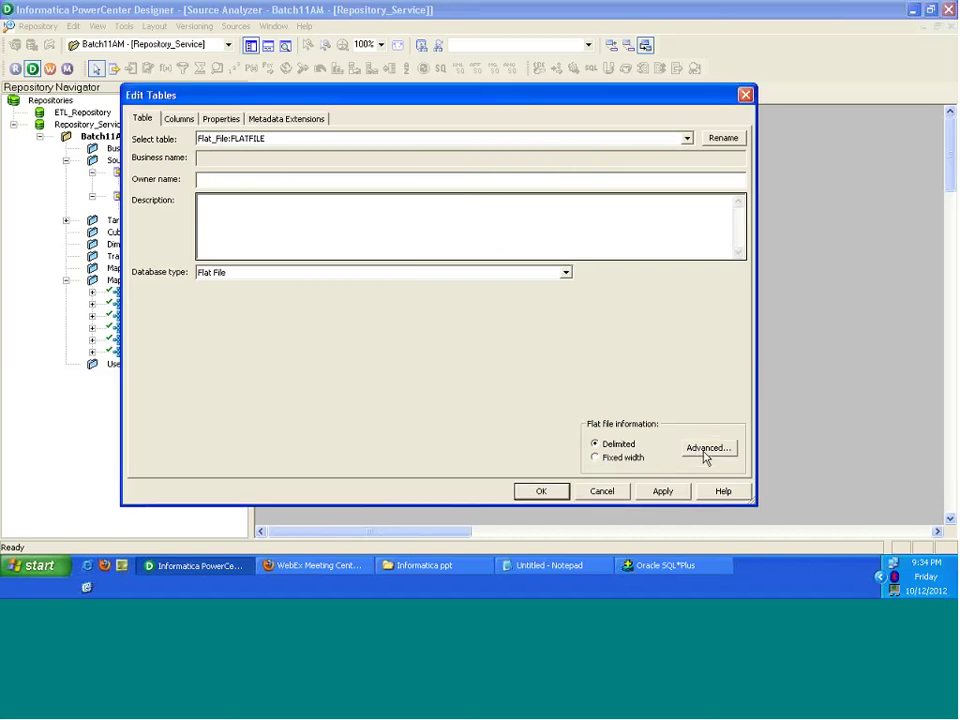
click(706, 452)
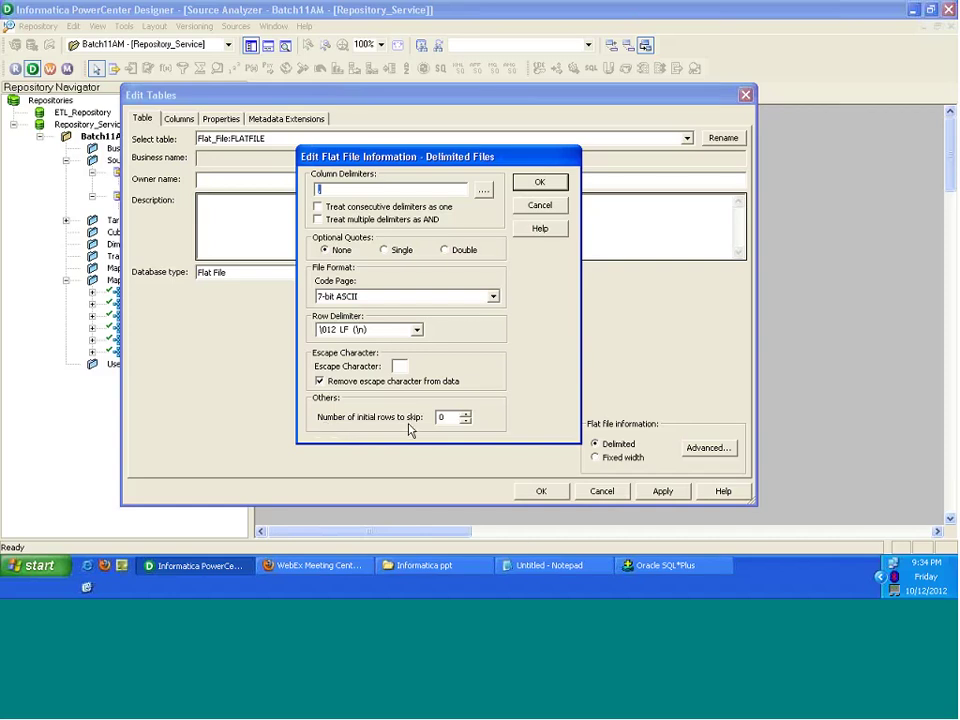
click(86, 587)
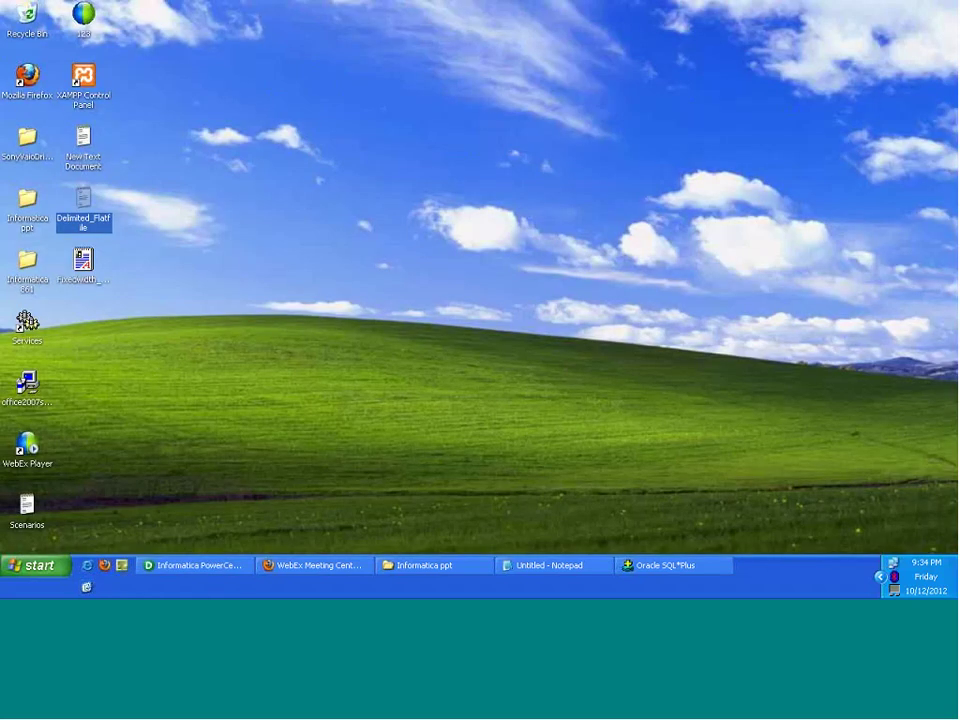
double_click(80, 223)
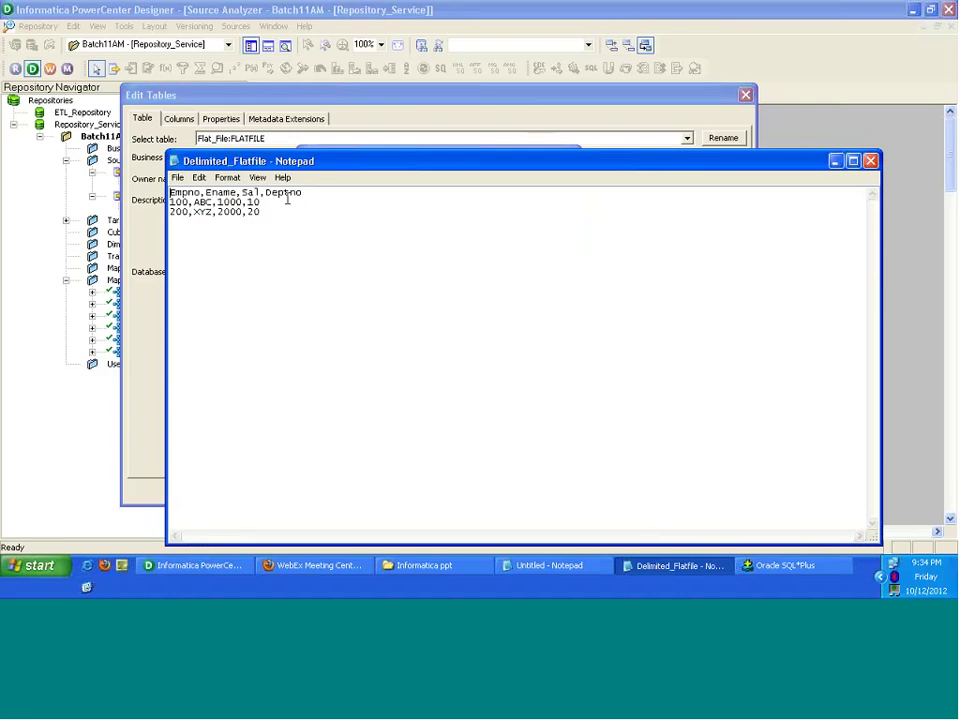
drag(304, 194, 143, 192)
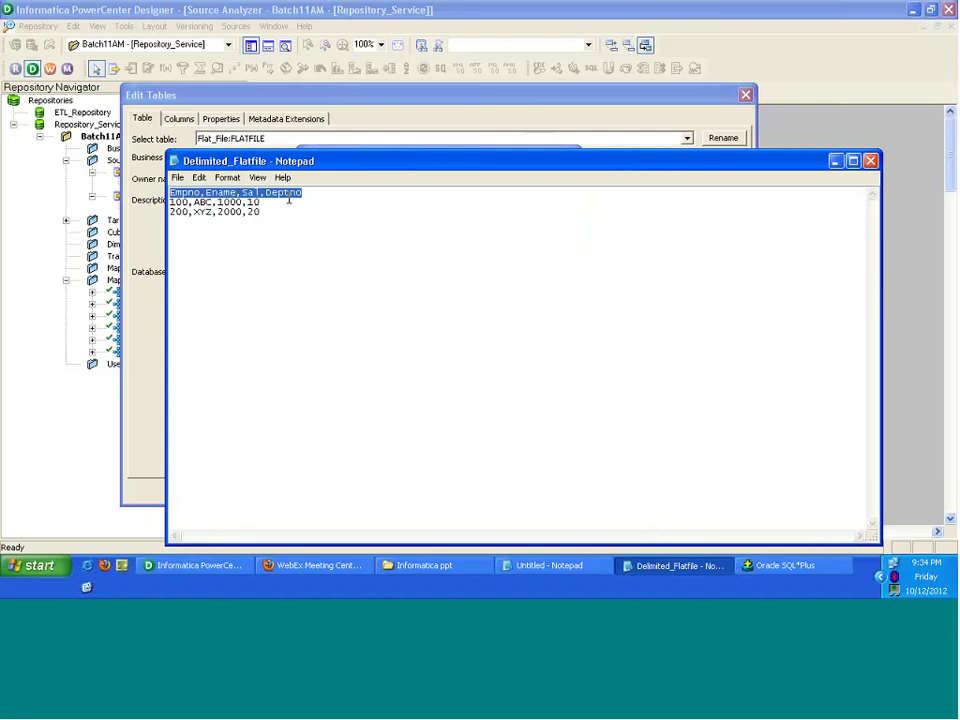
click(308, 195)
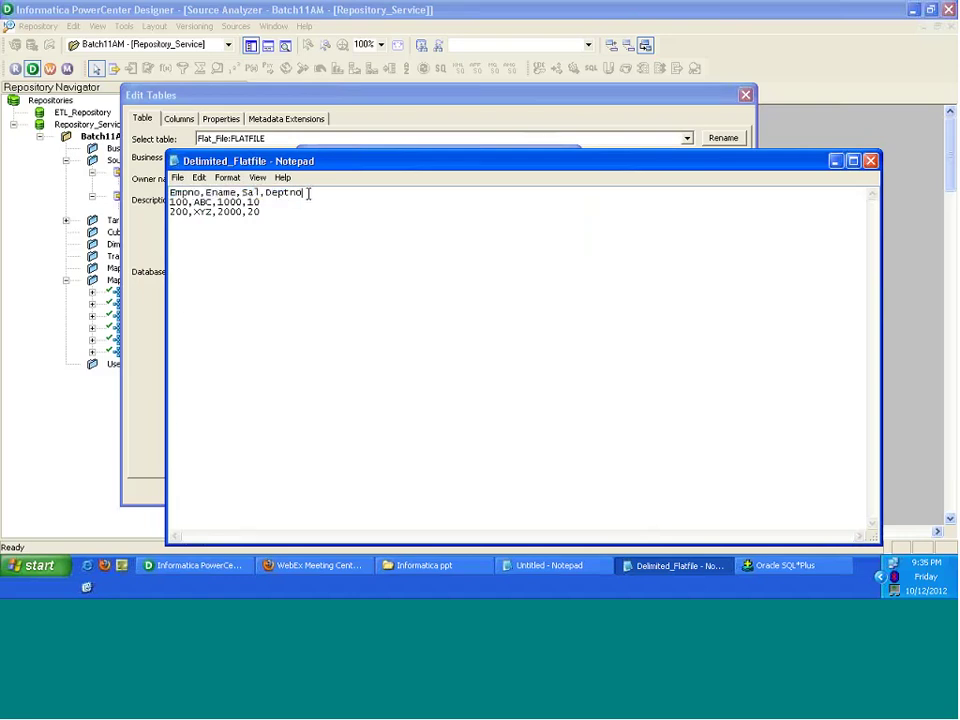
drag(308, 194, 170, 193)
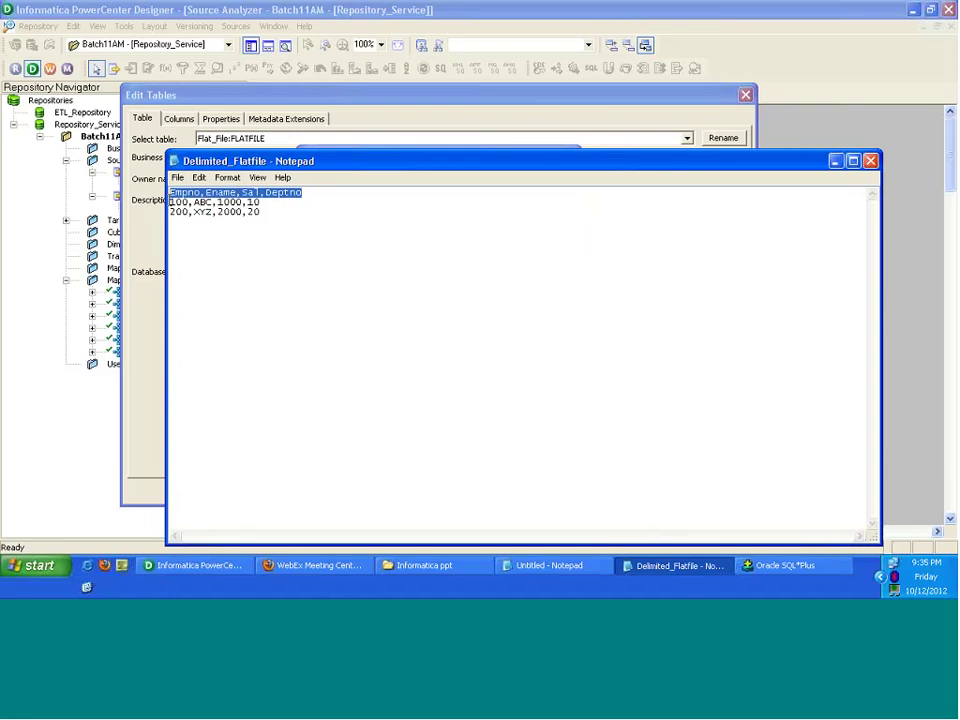
drag(169, 202, 266, 217)
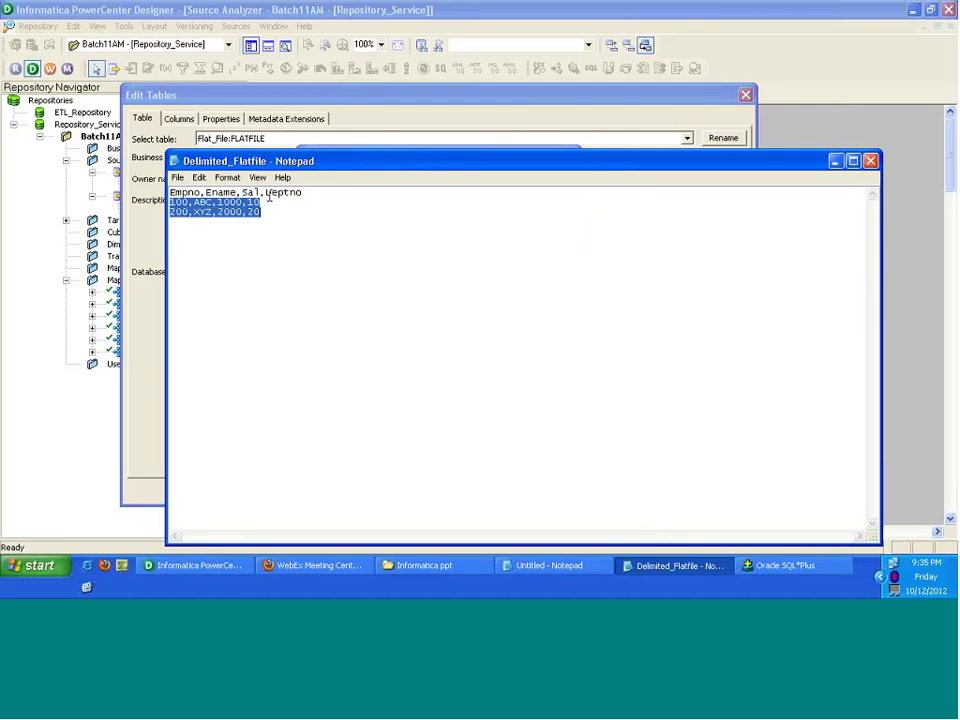
click(268, 197)
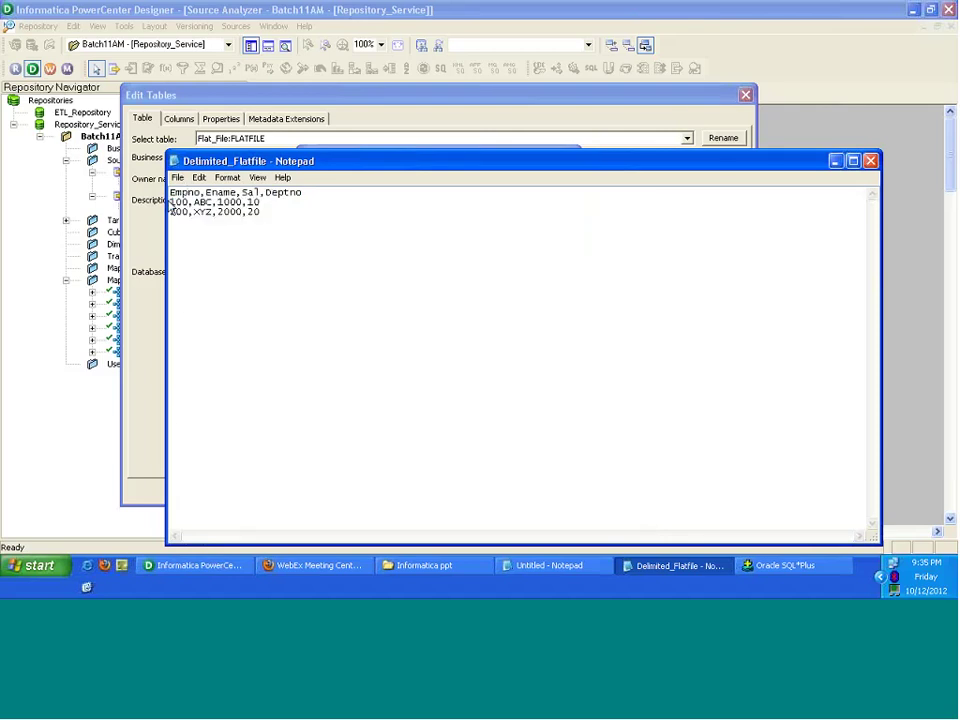
click(171, 202)
drag(171, 202, 286, 215)
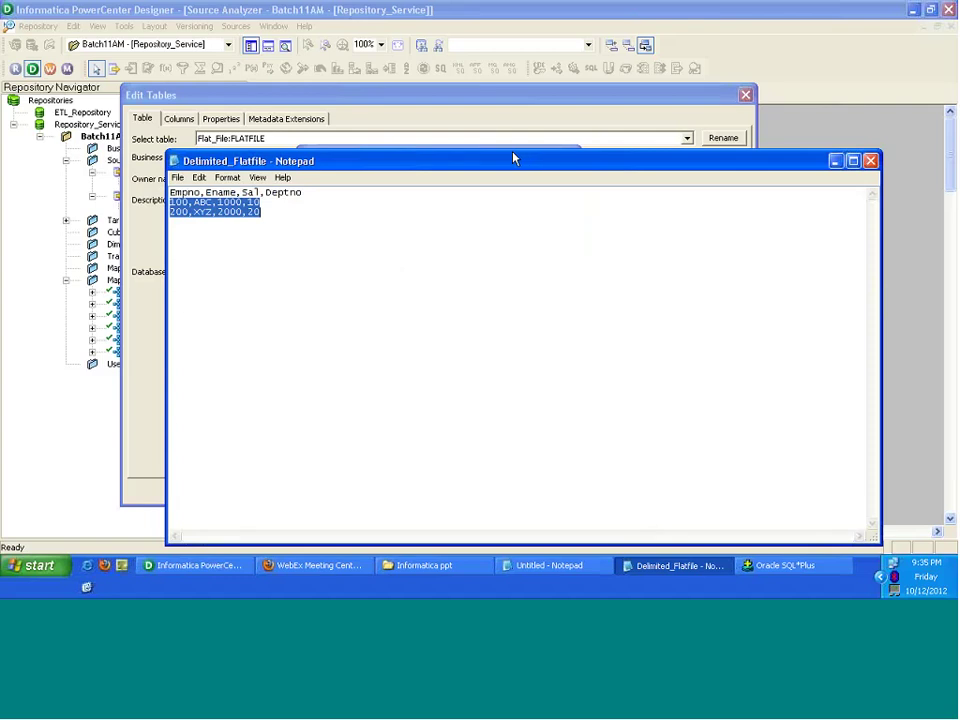
drag(505, 163, 521, 192)
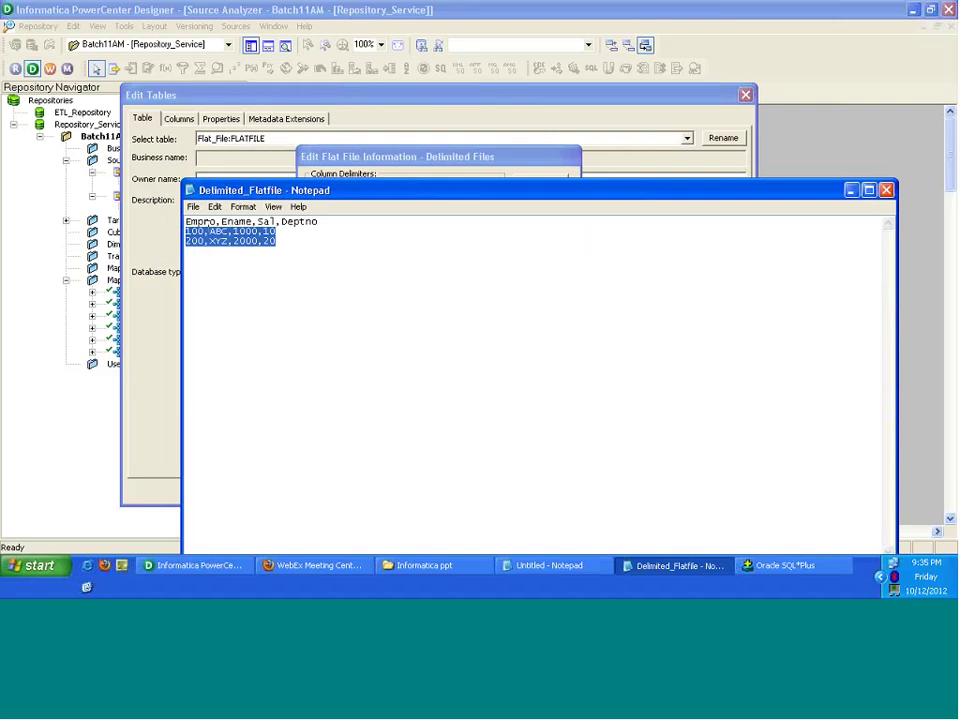
click(214, 227)
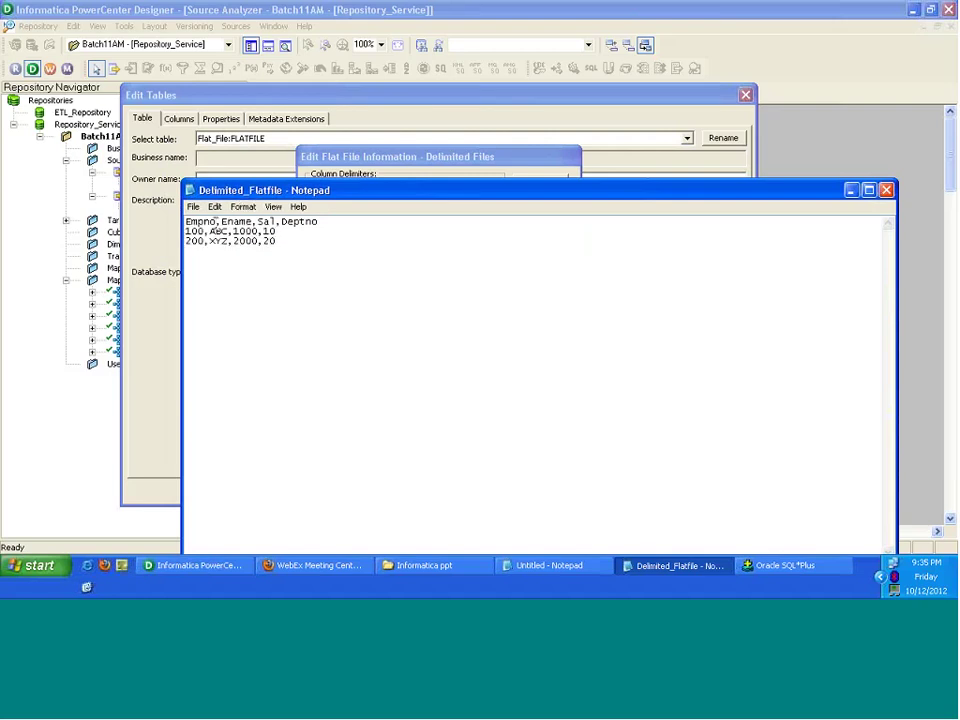
drag(215, 224, 183, 230)
drag(221, 224, 215, 224)
drag(574, 197, 551, 120)
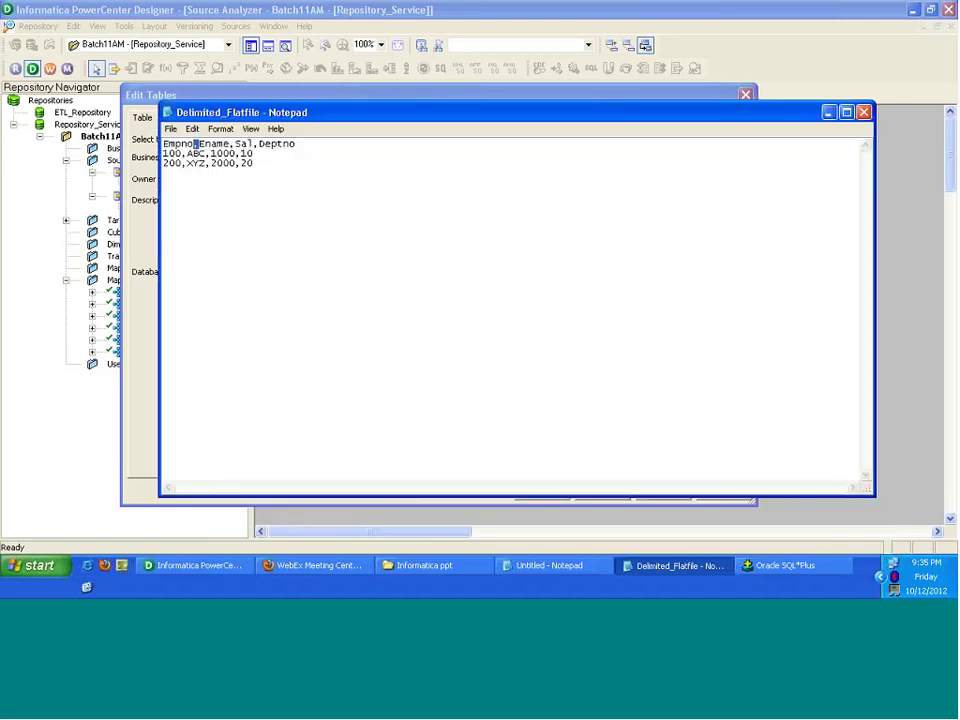
click(863, 112)
click(540, 188)
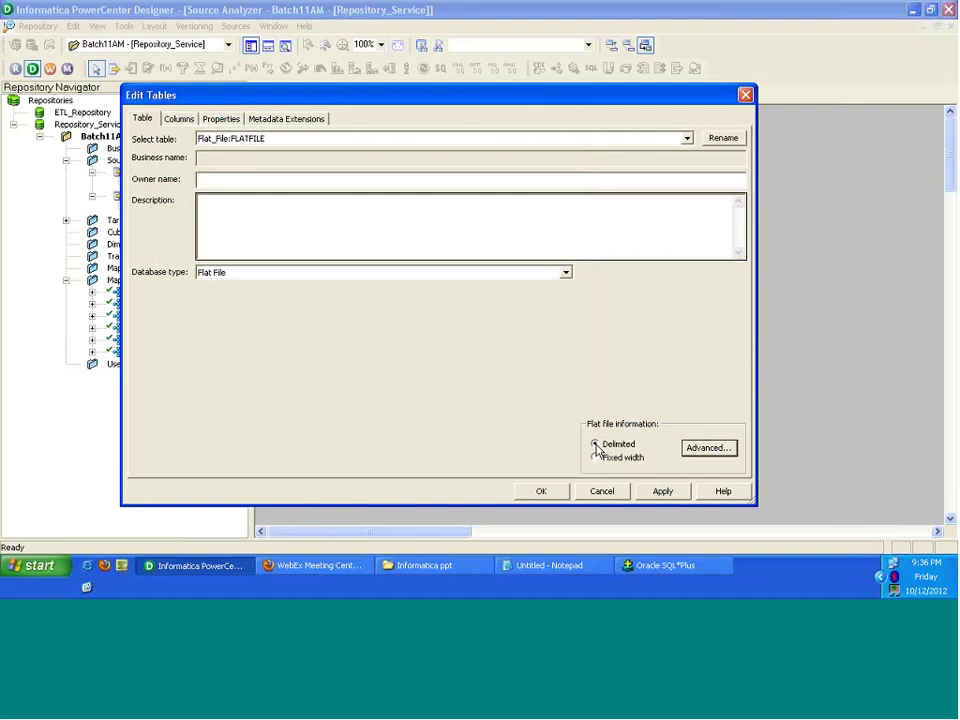
click(596, 446)
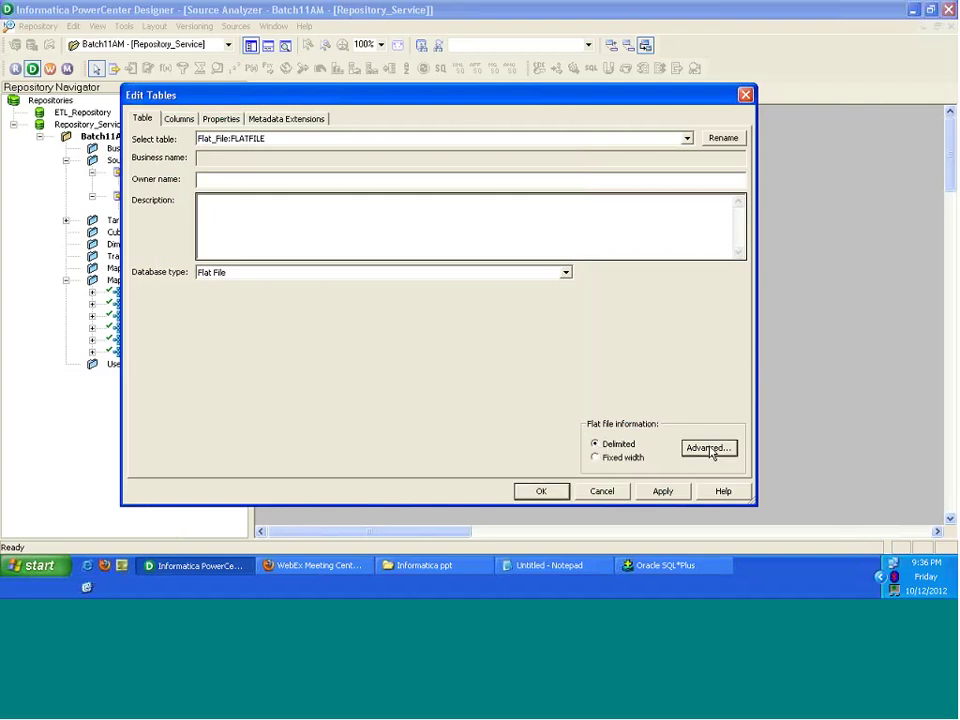
click(712, 449)
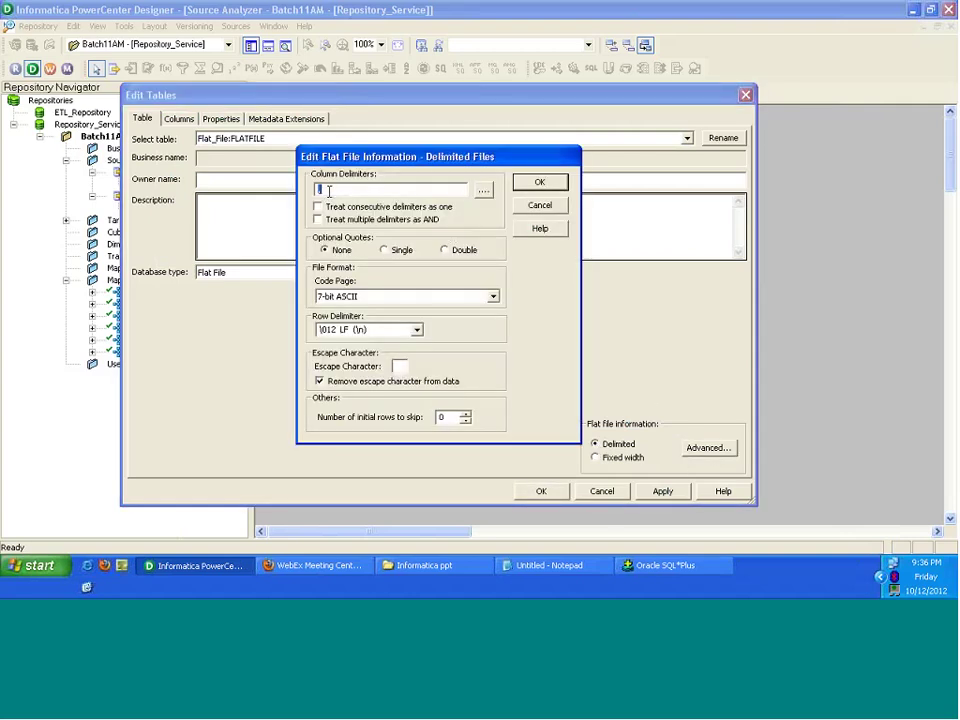
click(329, 191)
Step: Reopen Delimited_Flatfile, highlight the Sal,Deptno header part and both data rows, then return to Designer
click(466, 420)
key(super+d)
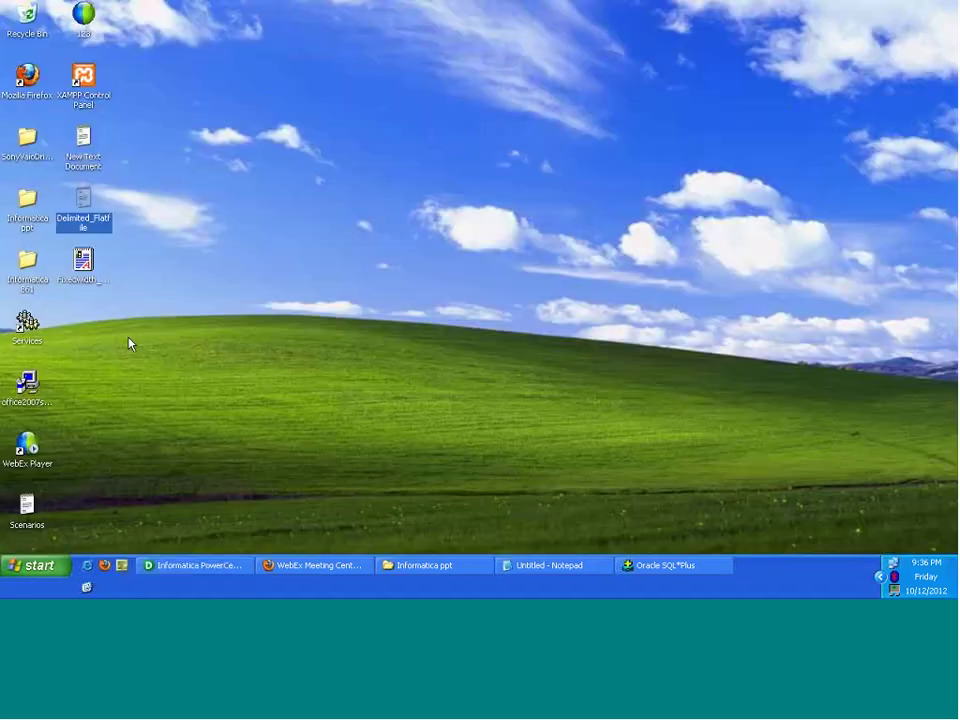
double_click(83, 203)
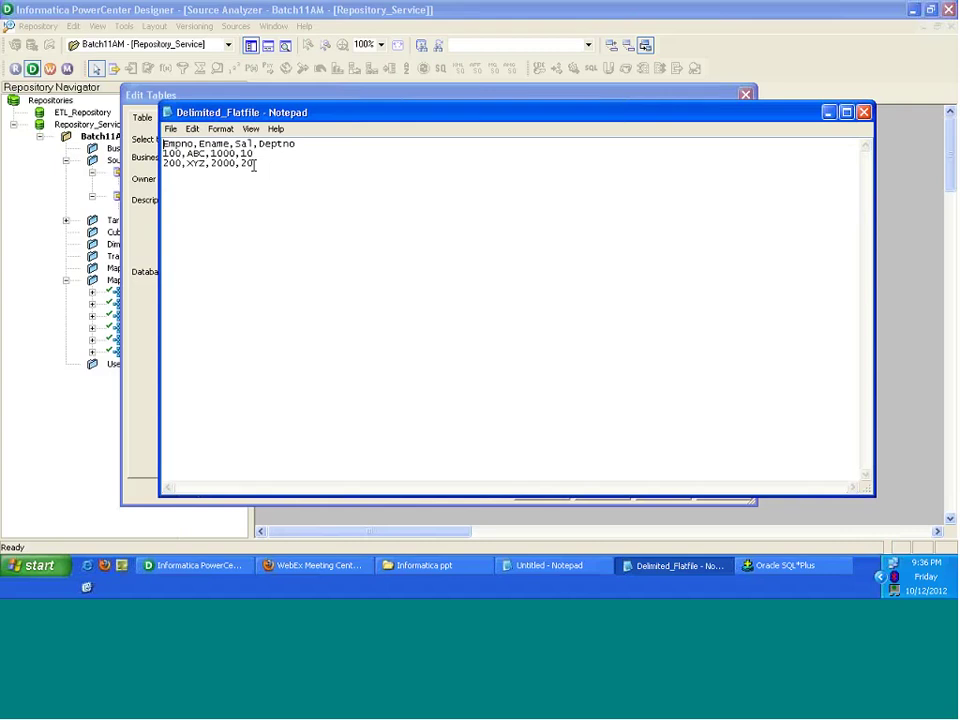
drag(296, 144, 163, 144)
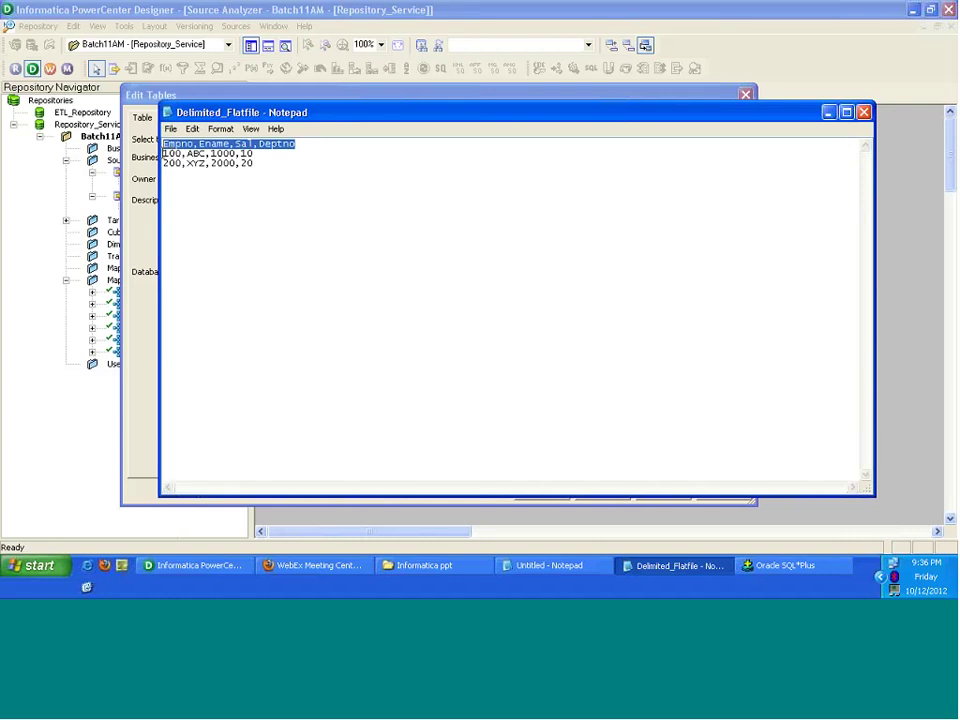
drag(162, 153, 256, 163)
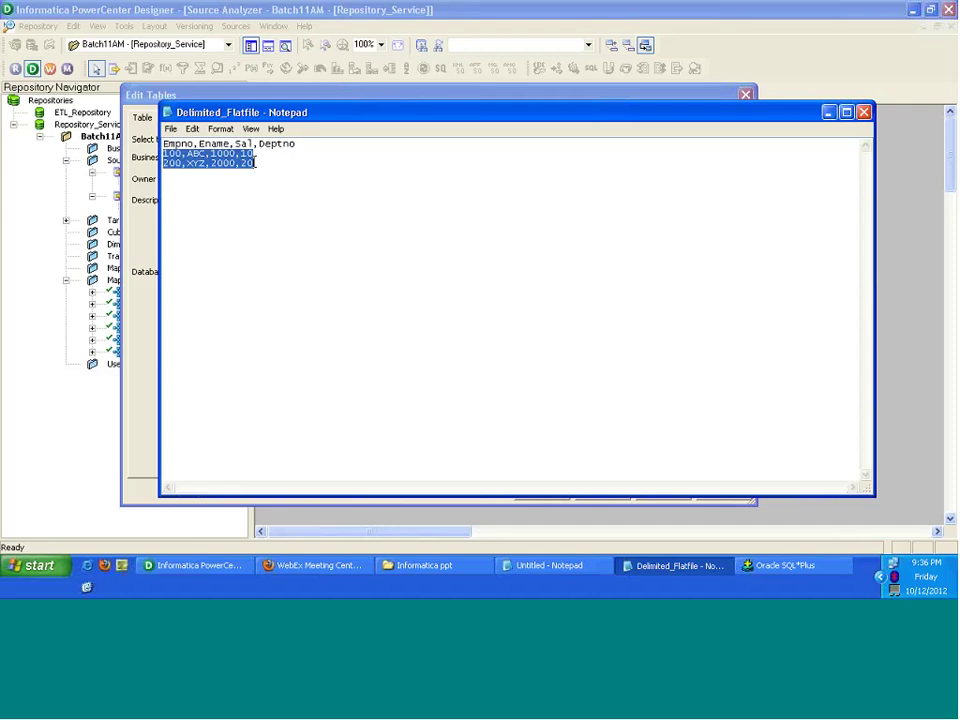
key(alt+Tab)
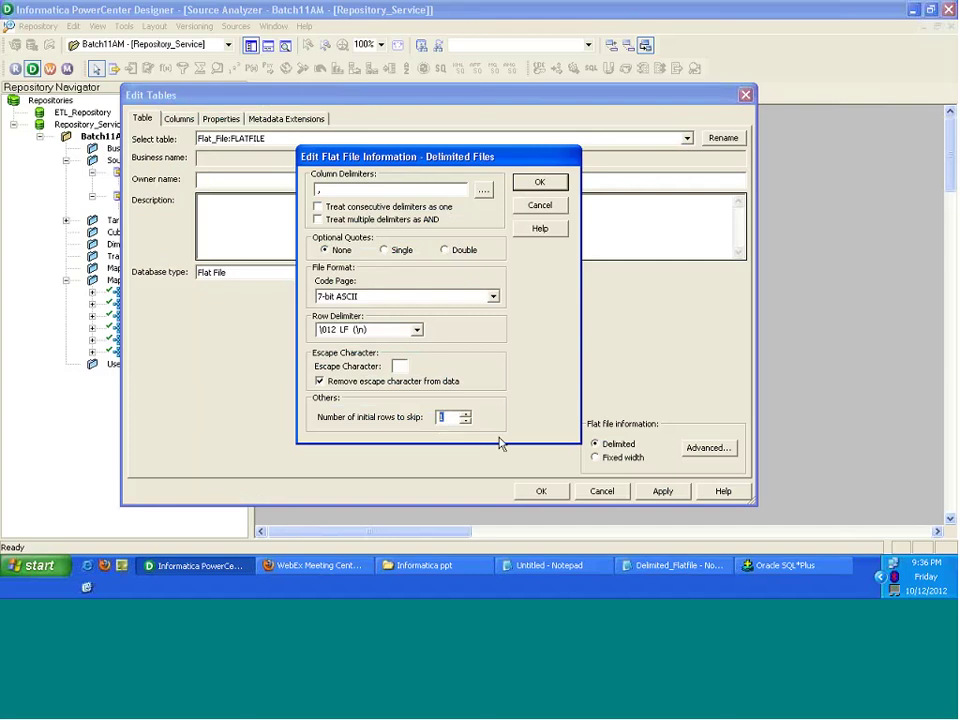
Step: Close the Delimited Files dialog, cancel Edit Tables, and reopen FLATFILE's table properties
key(Return)
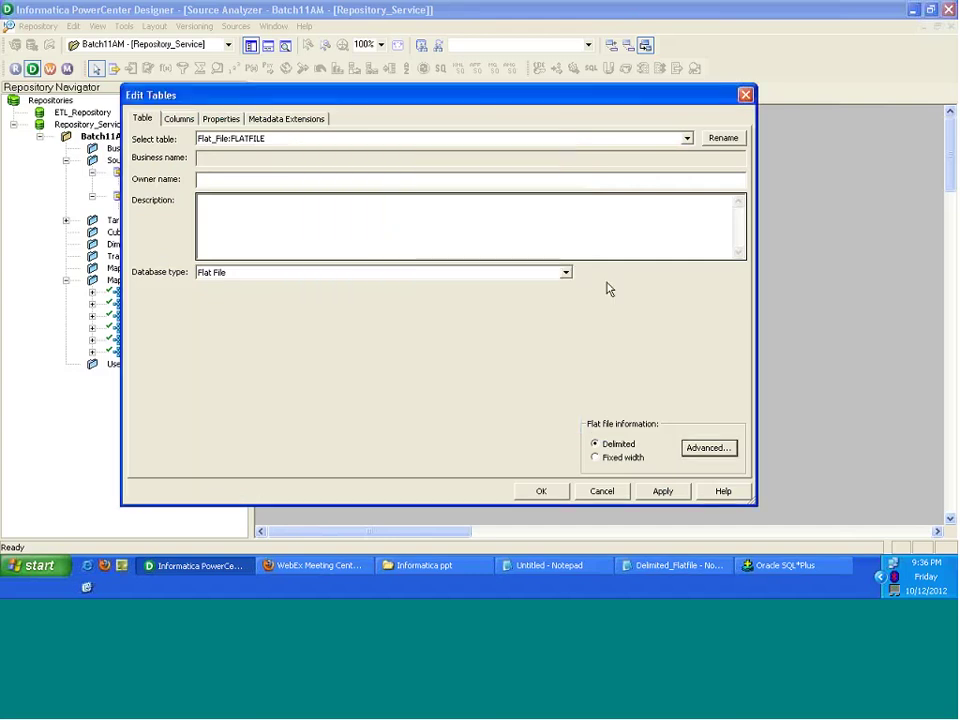
click(600, 491)
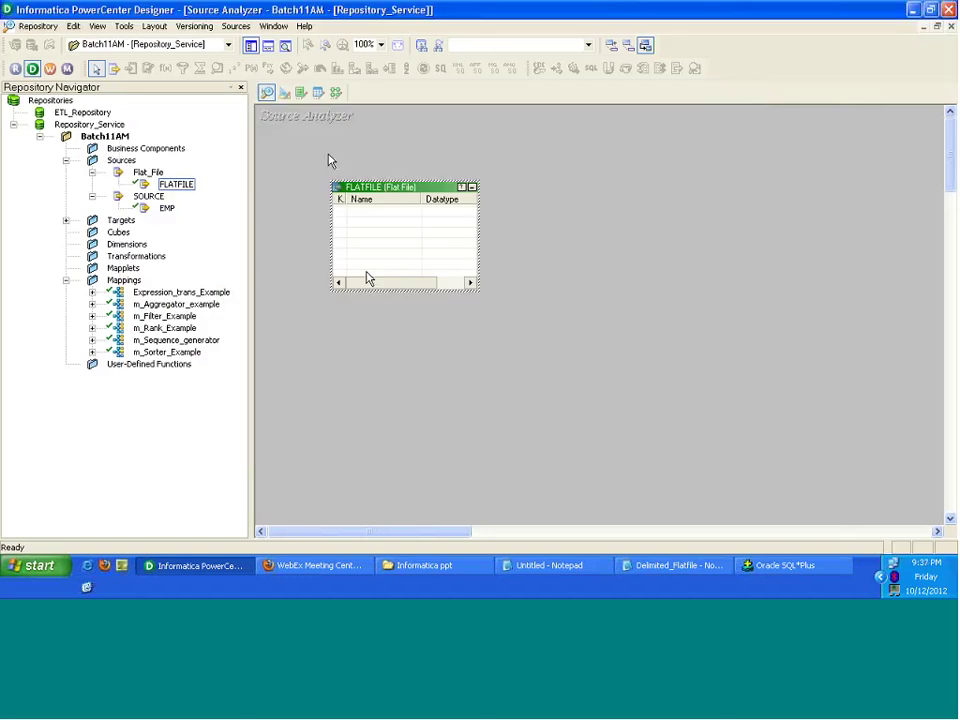
double_click(400, 190)
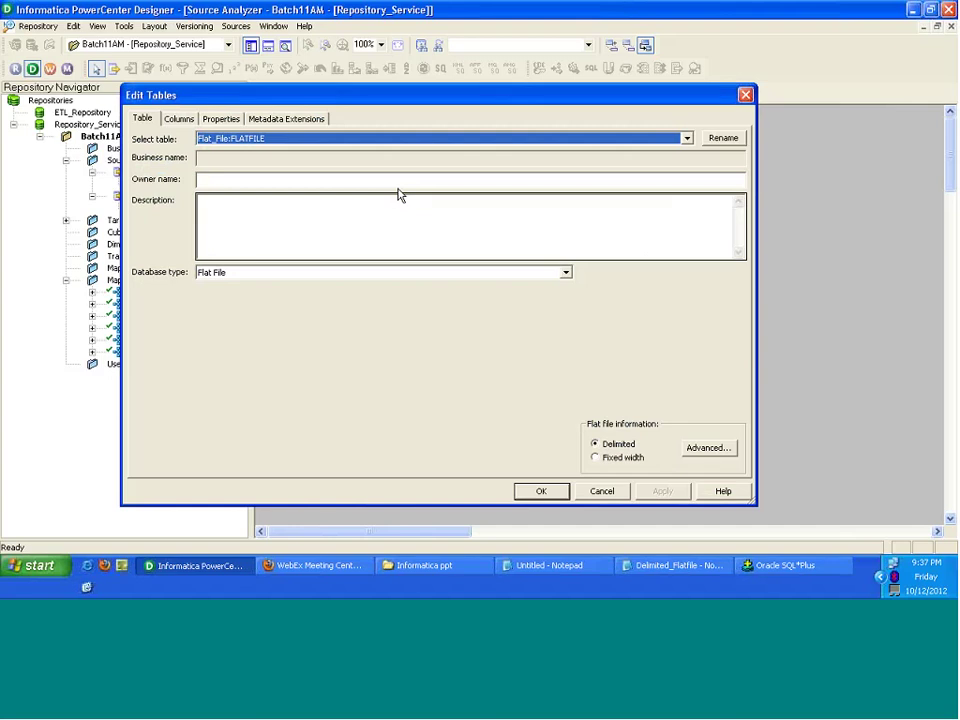
Step: On the Columns tab add four string columns NEWFIELD to NEWFIELD3, precision 10, then Apply and OK
click(180, 119)
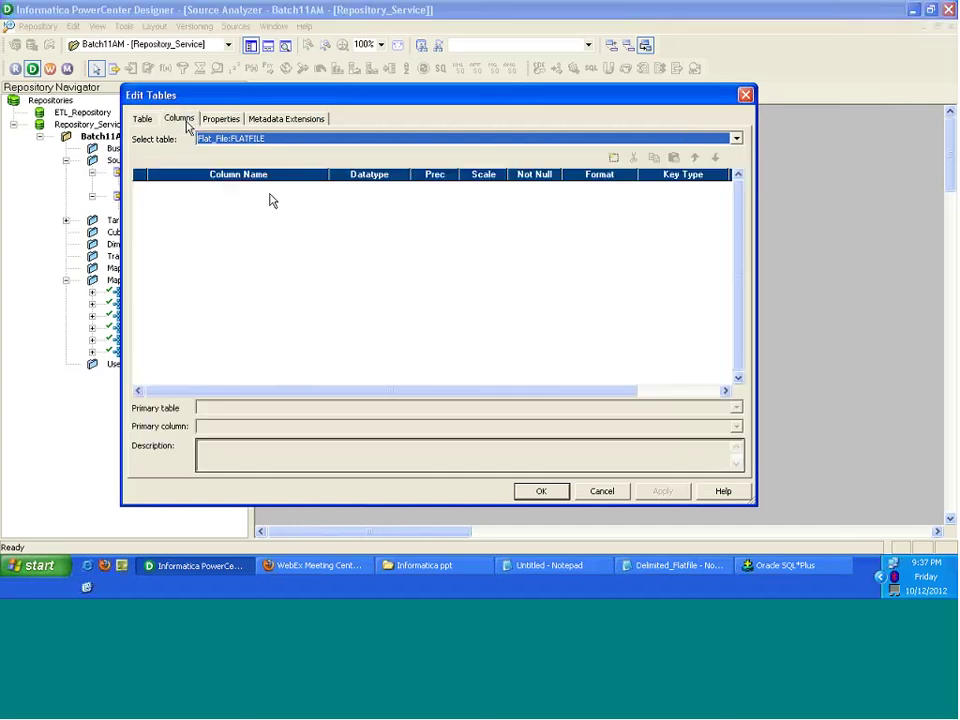
click(612, 158)
click(612, 158)
click(612, 158)
click(613, 158)
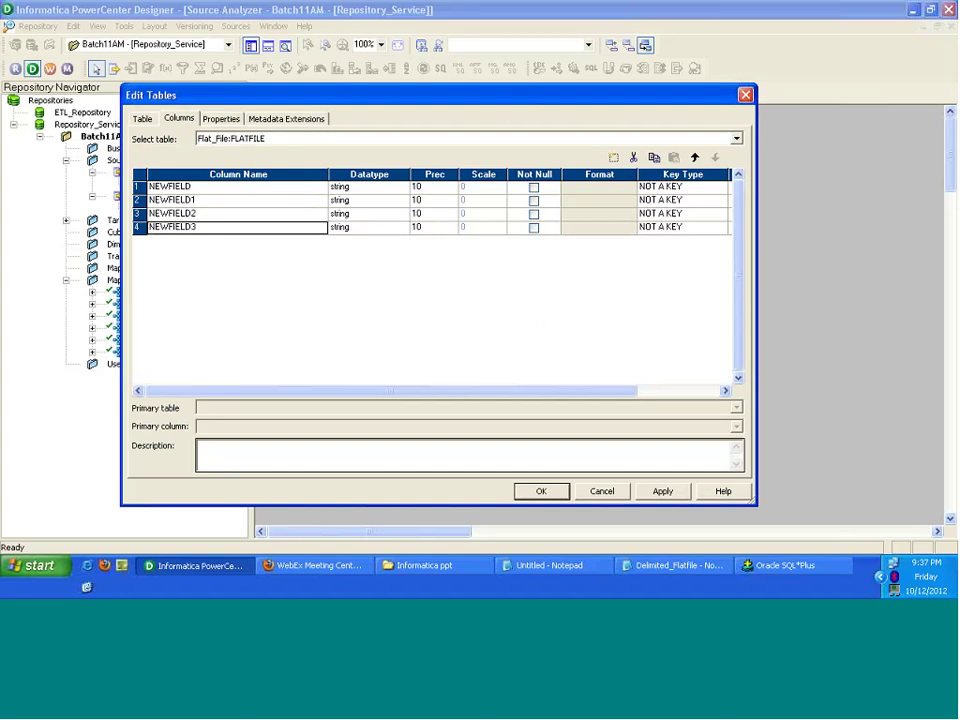
click(663, 491)
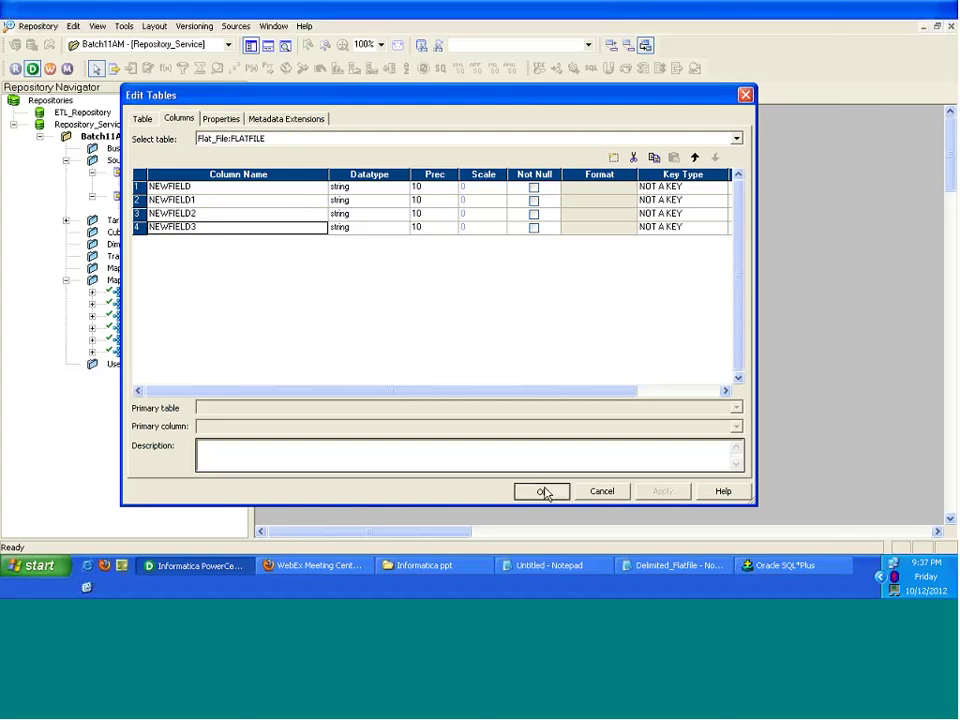
click(542, 491)
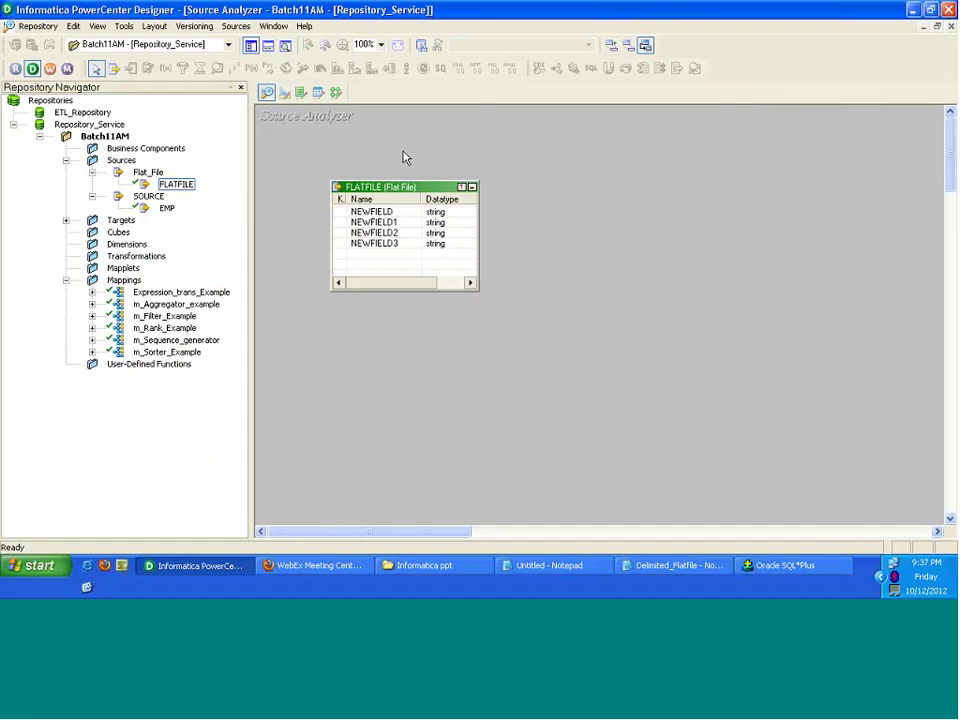
Step: Start a Sources > Import from File flat-file import and browse the Desktop folder
click(235, 28)
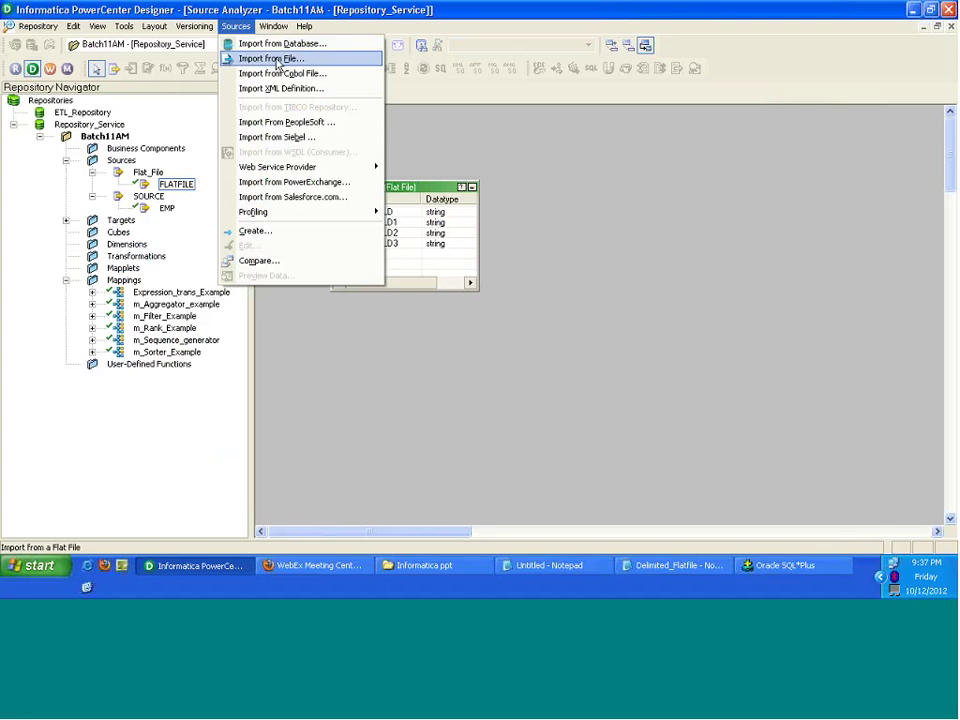
click(279, 62)
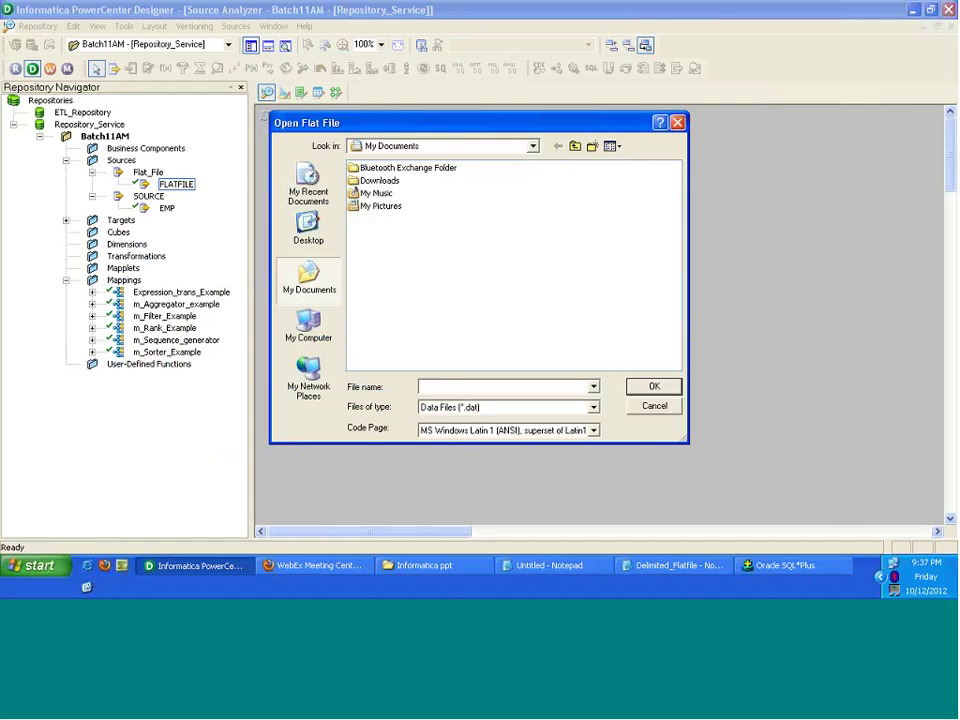
click(308, 239)
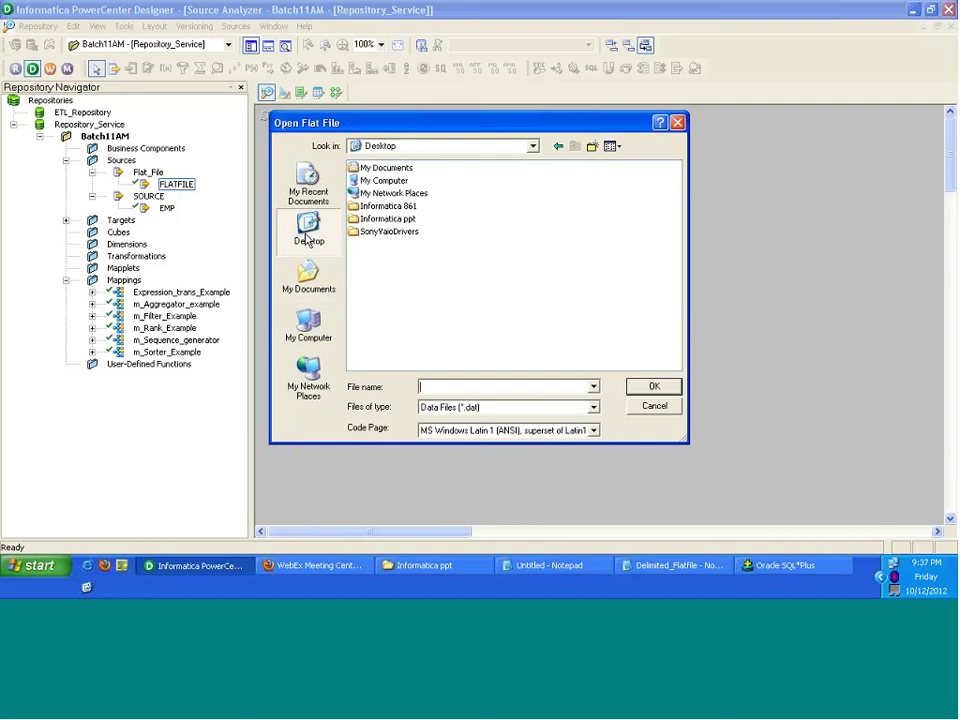